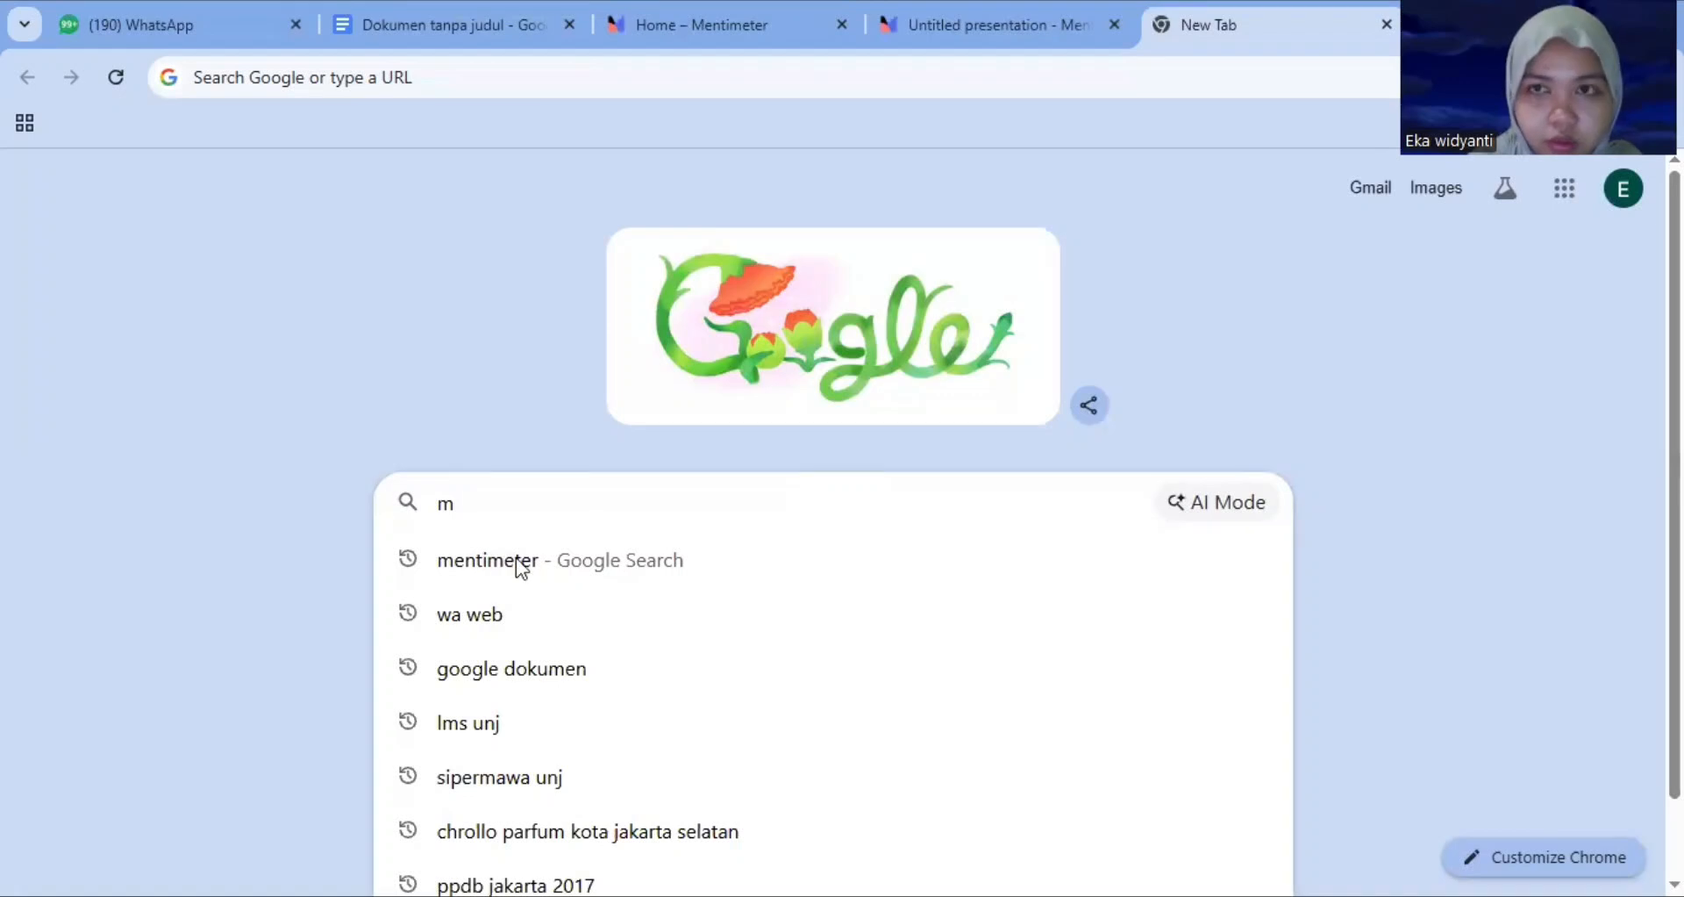
# Search Google for mentimeter and return to the open Mentimeter tab
pyautogui.click(516, 558)
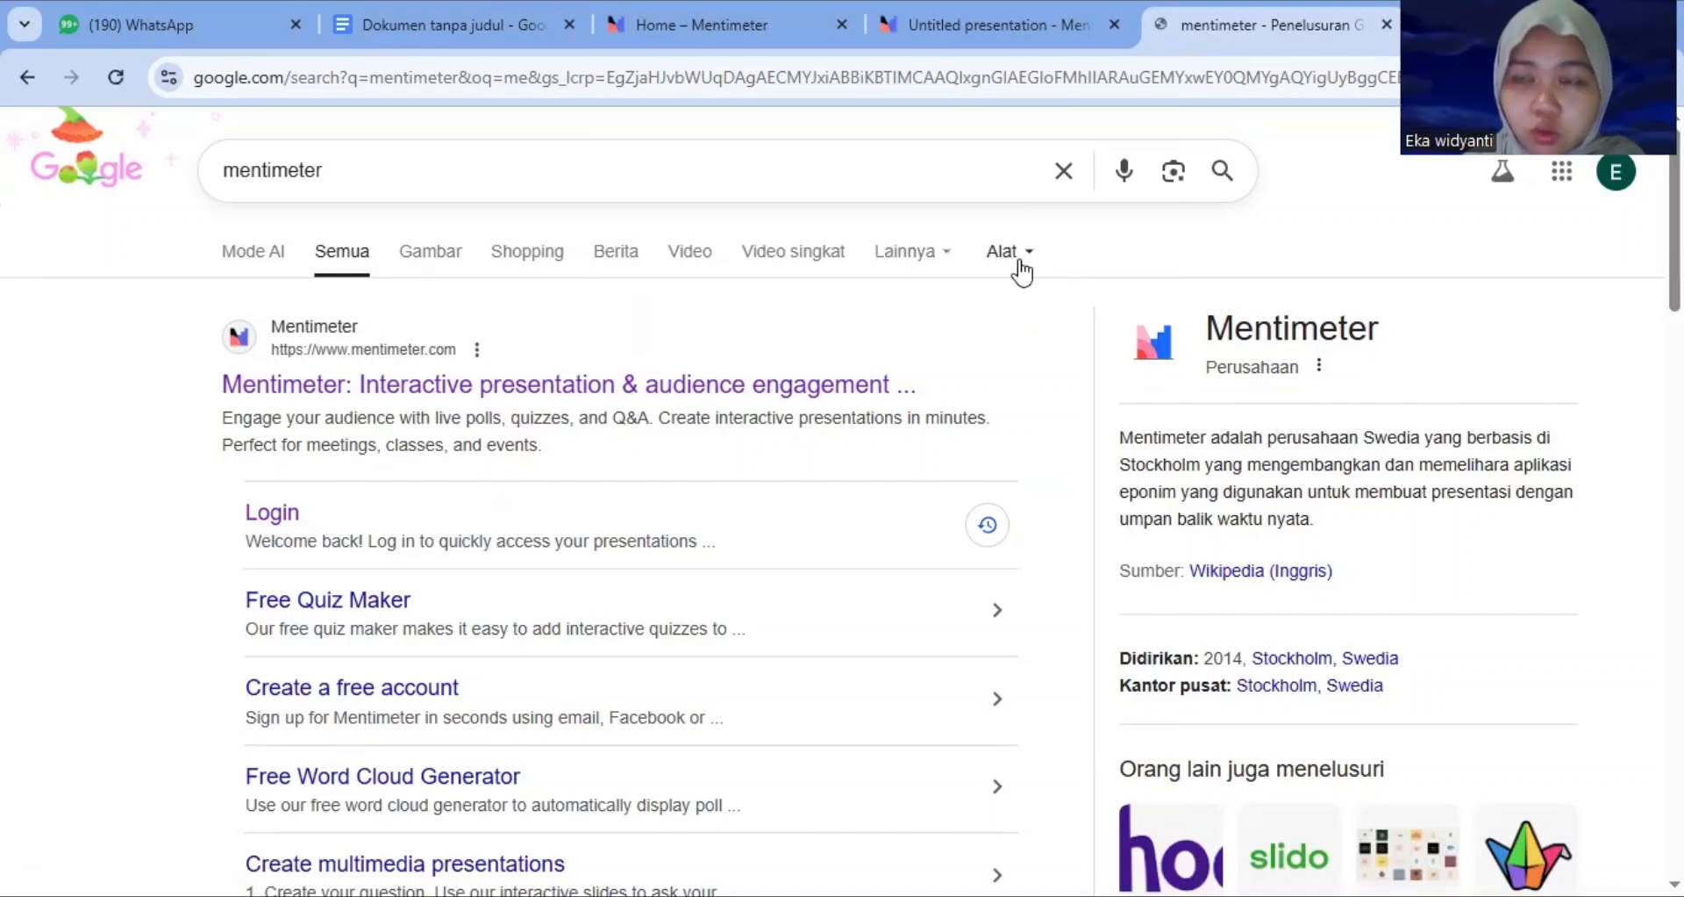
pyautogui.click(1021, 24)
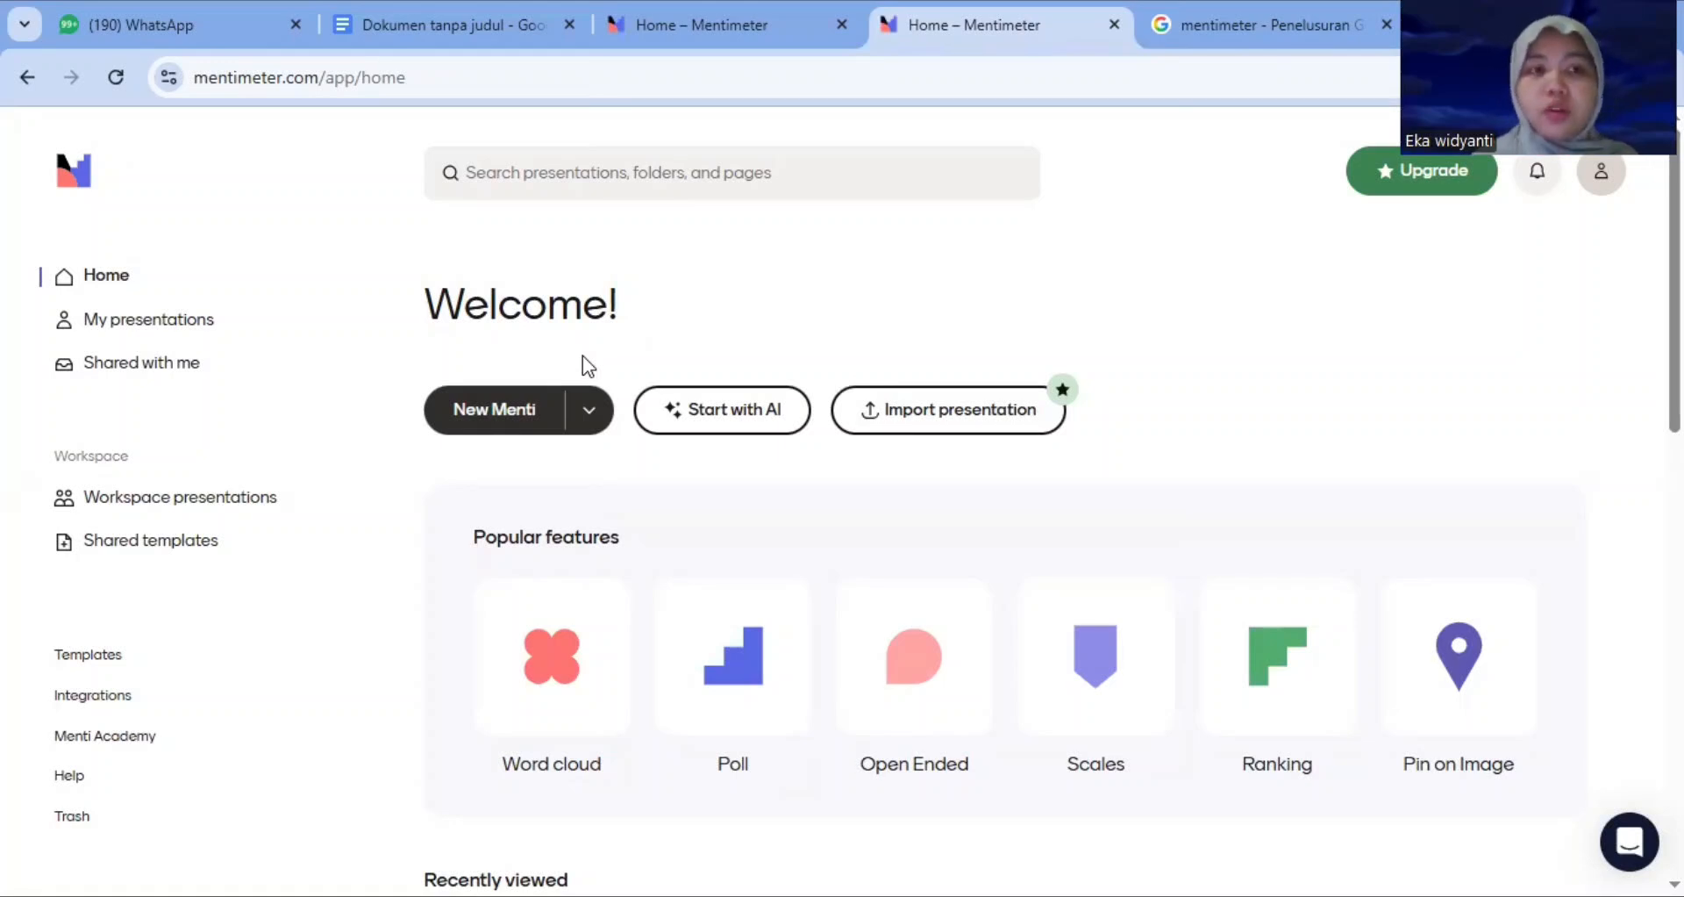
# Create a new Menti presentation from scratch with a Word Cloud slide
pyautogui.click(506, 422)
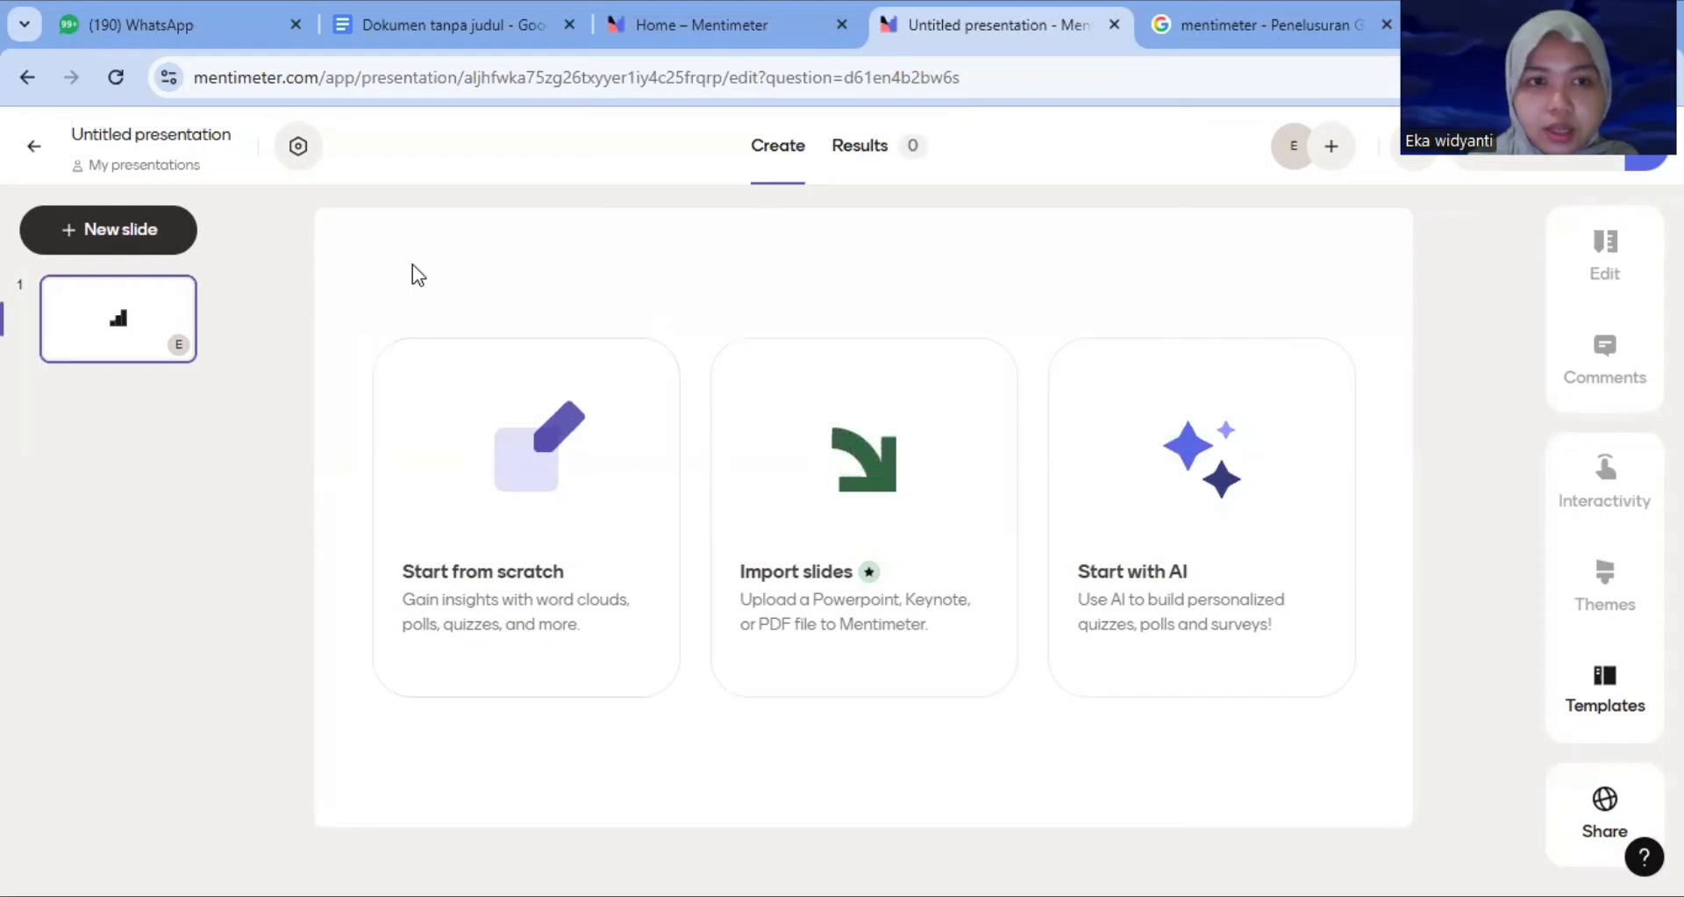
pyautogui.click(476, 450)
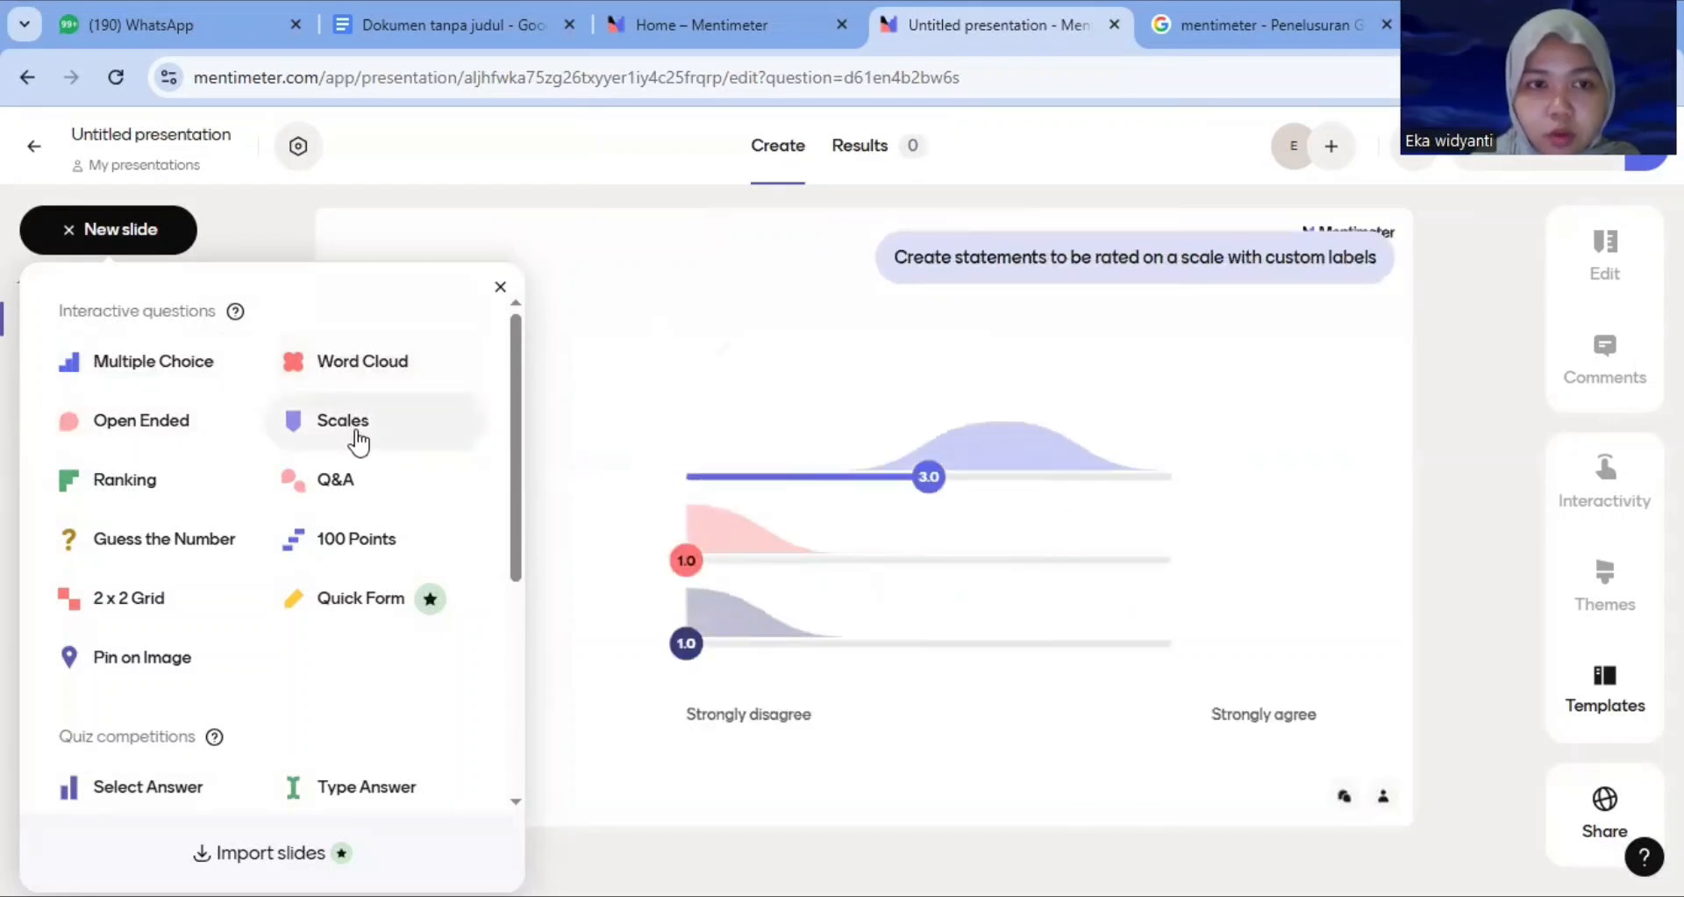
pyautogui.moveTo(516, 361); pyautogui.dragTo(530, 534)
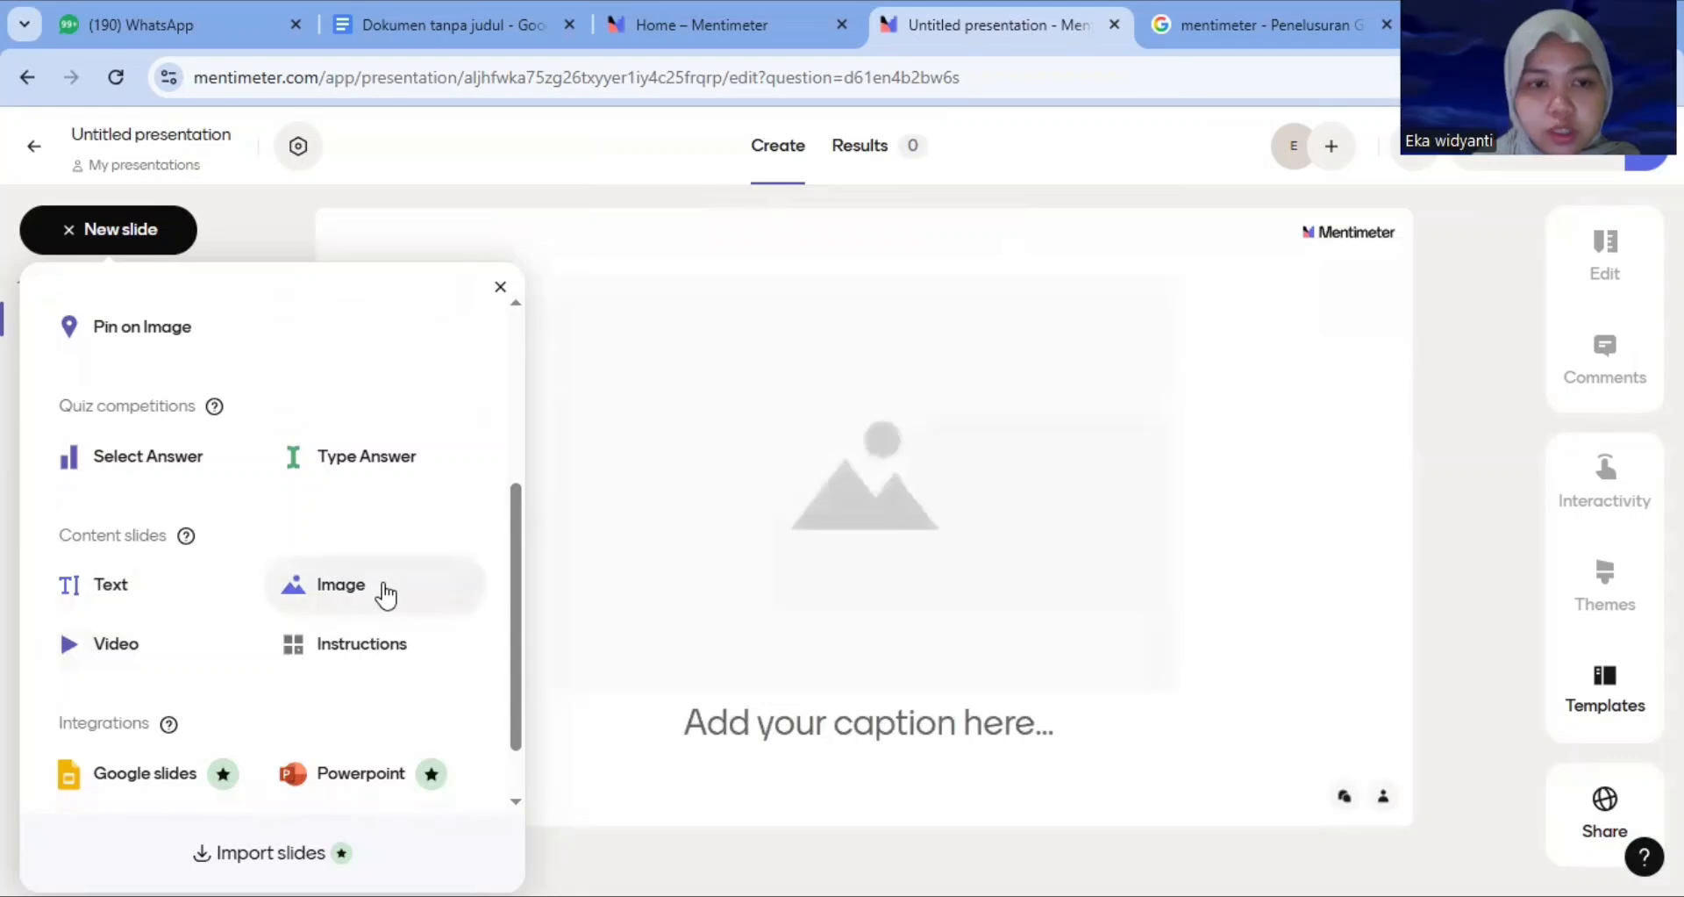
pyautogui.moveTo(513, 567); pyautogui.dragTo(510, 375)
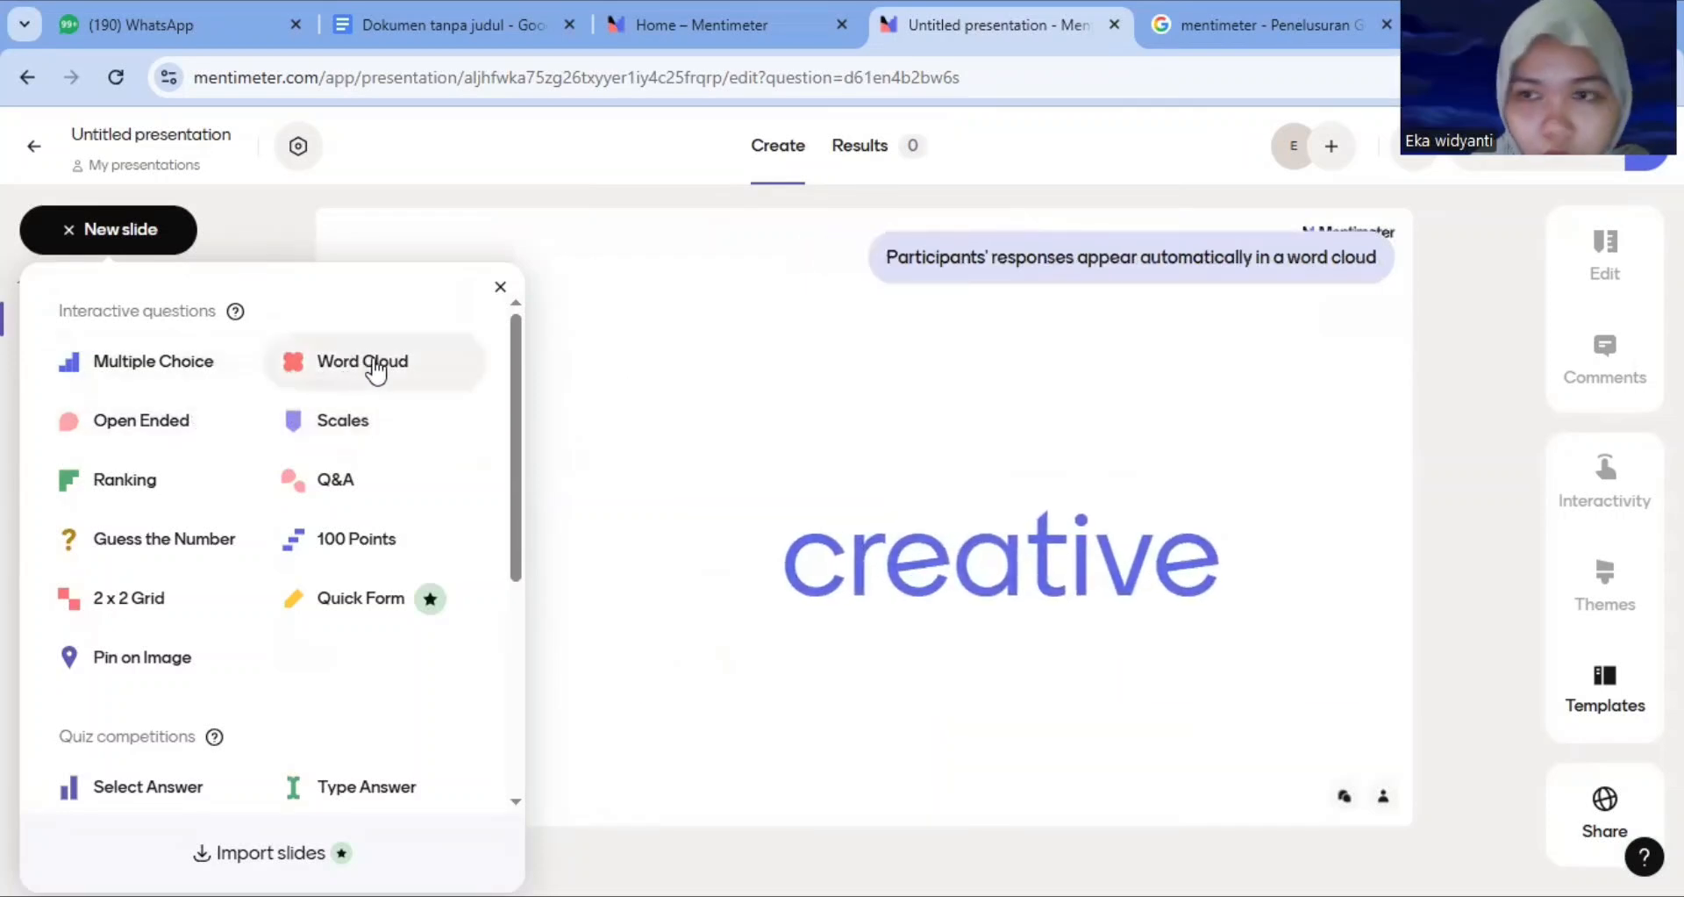
pyautogui.moveTo(378, 372); pyautogui.dragTo(369, 357)
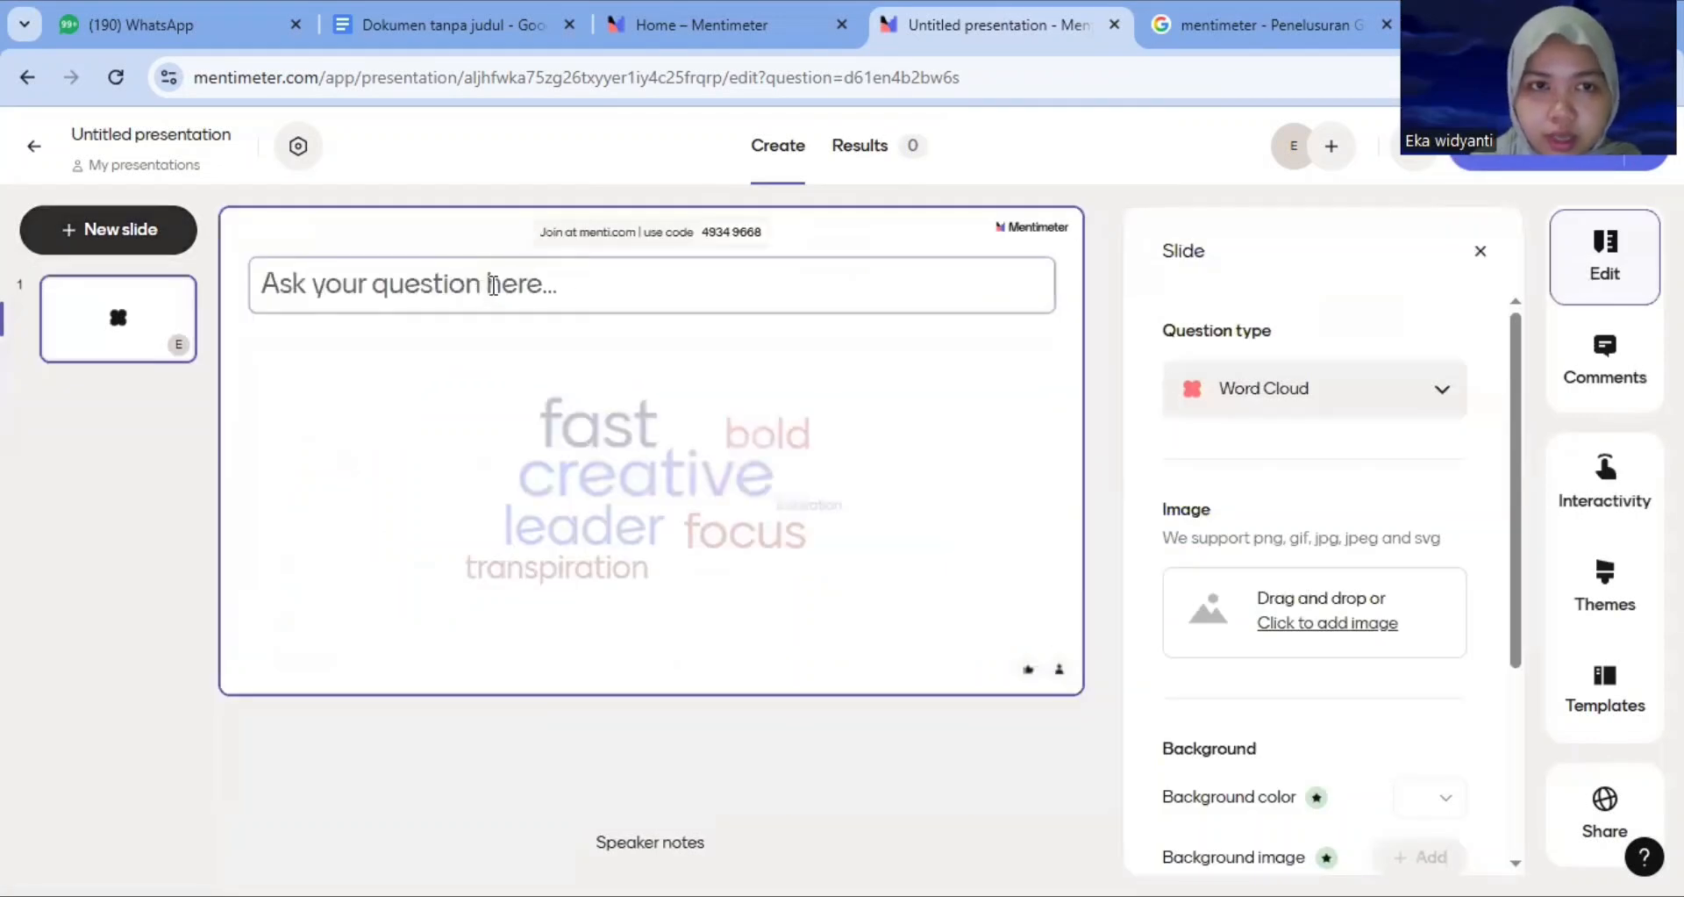
# Enter the question "Bagaimana kabar kalian hari ini..." on the word cloud slide
pyautogui.click(494, 285)
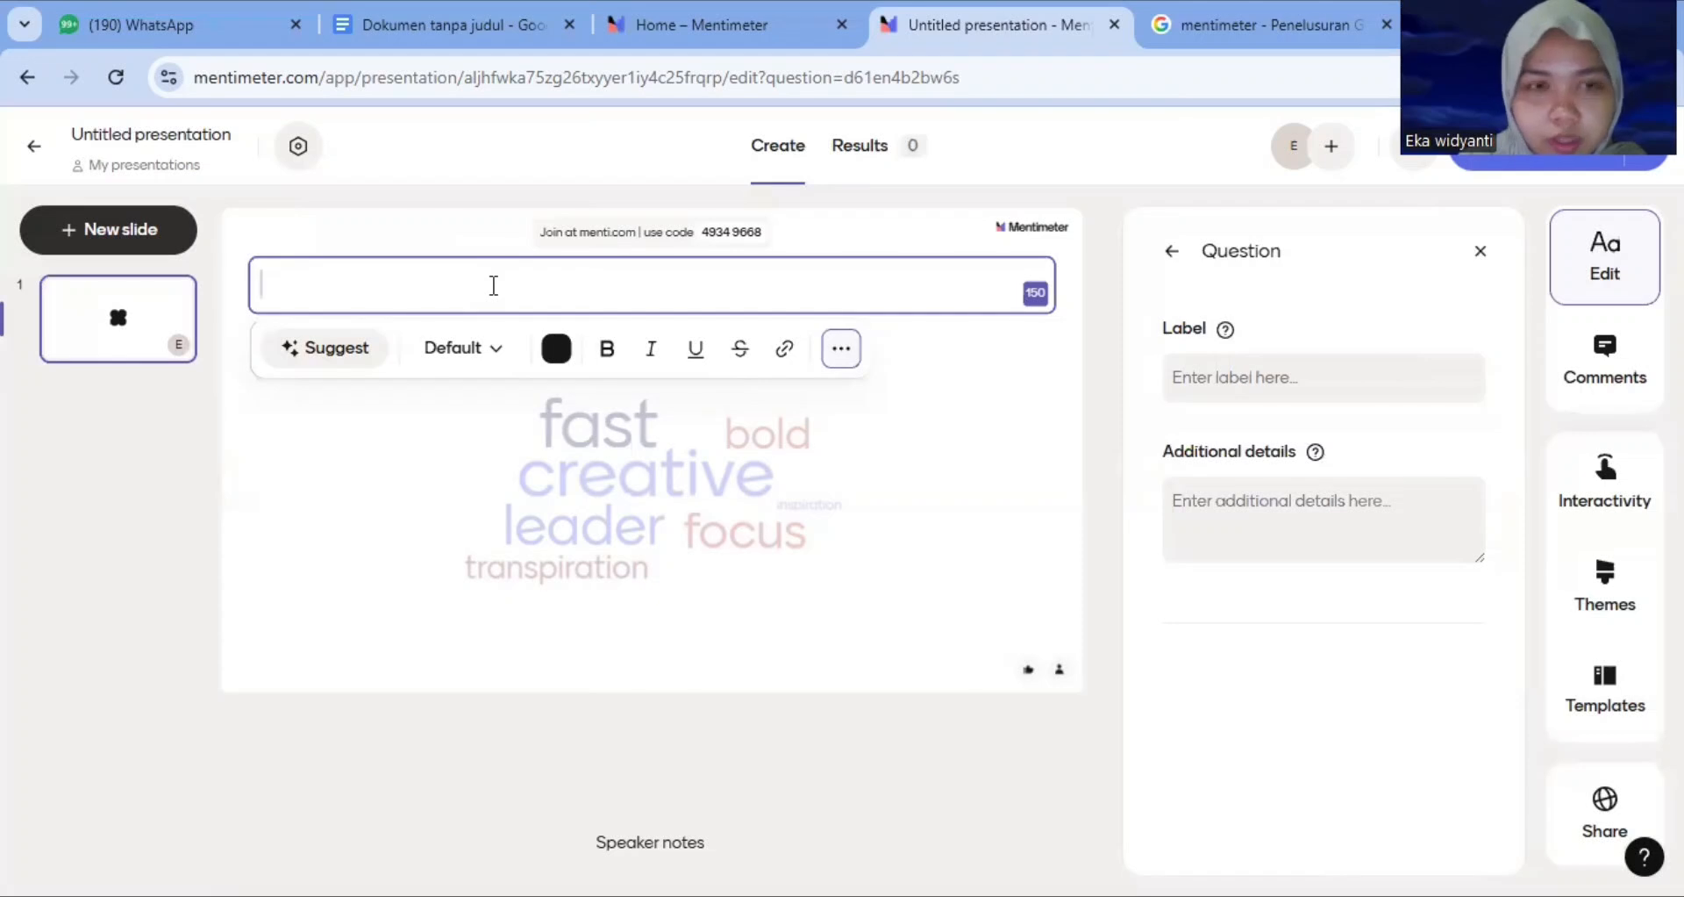
pyautogui.write('Bav')
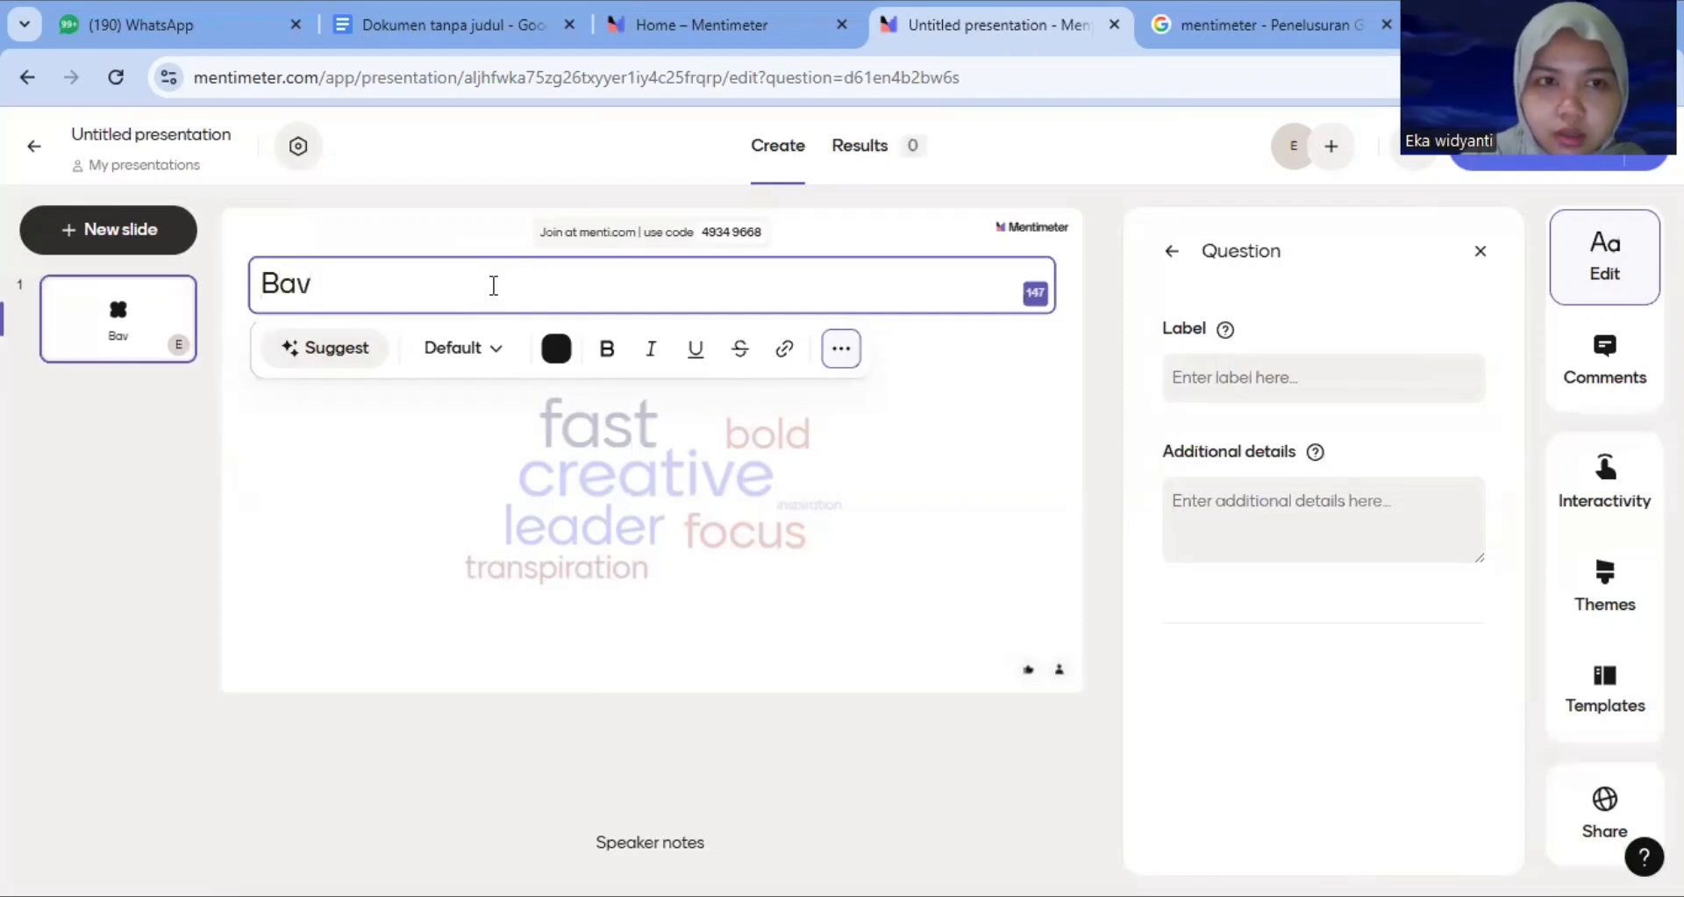
pyautogui.write('aimana k')
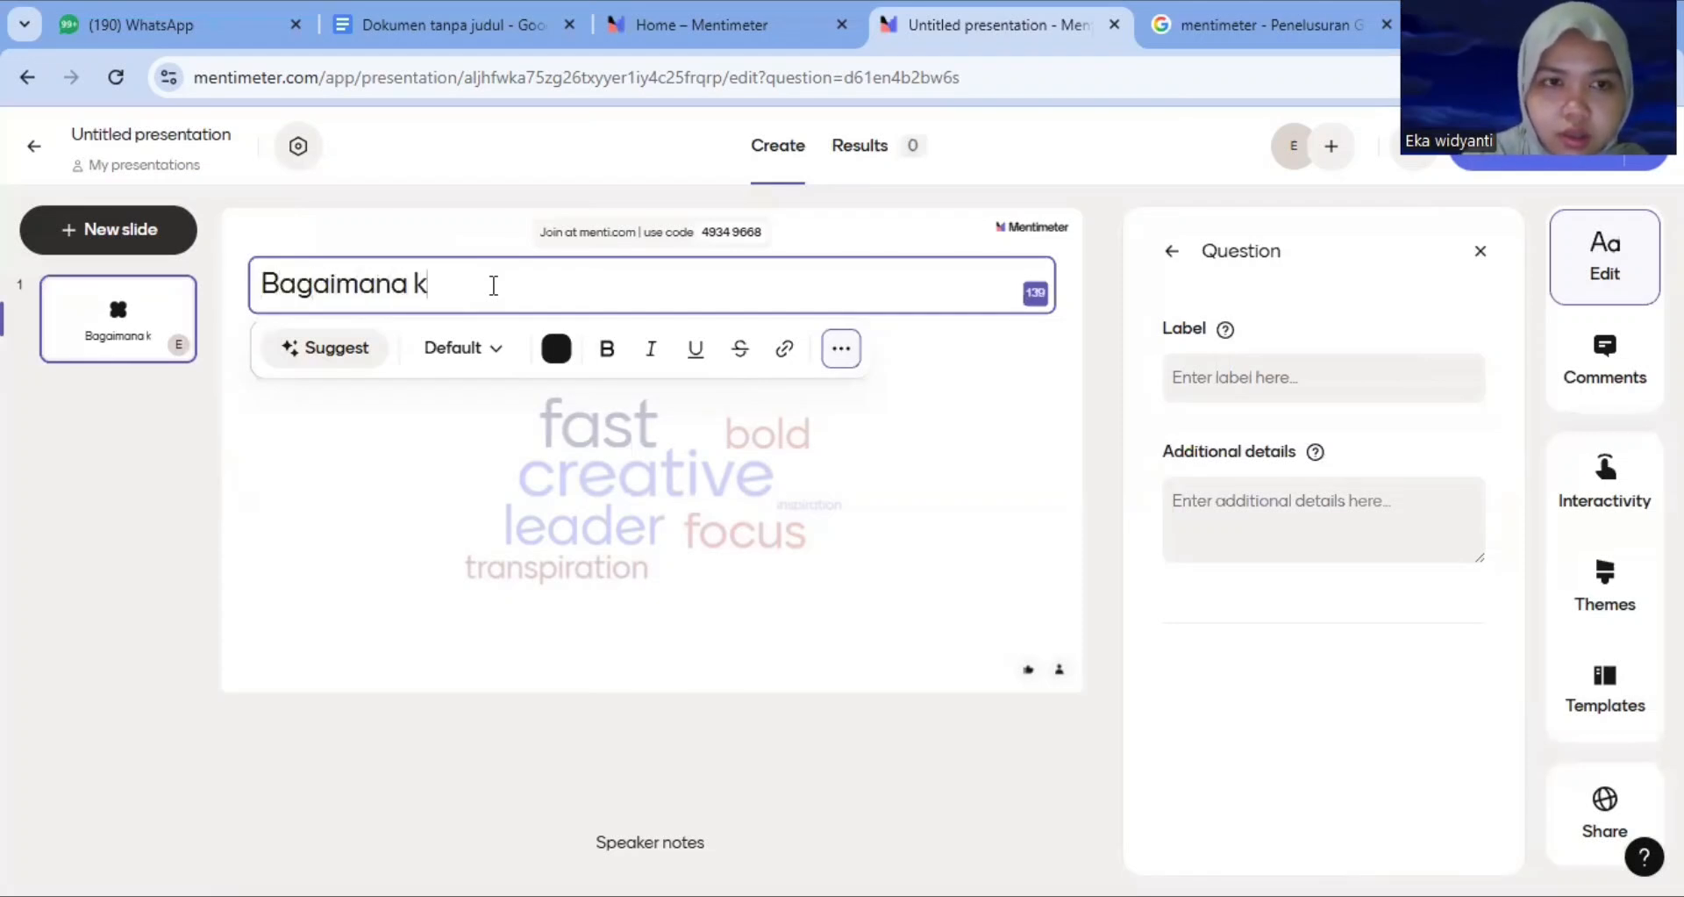
pyautogui.write('abar kalian hari ini...')
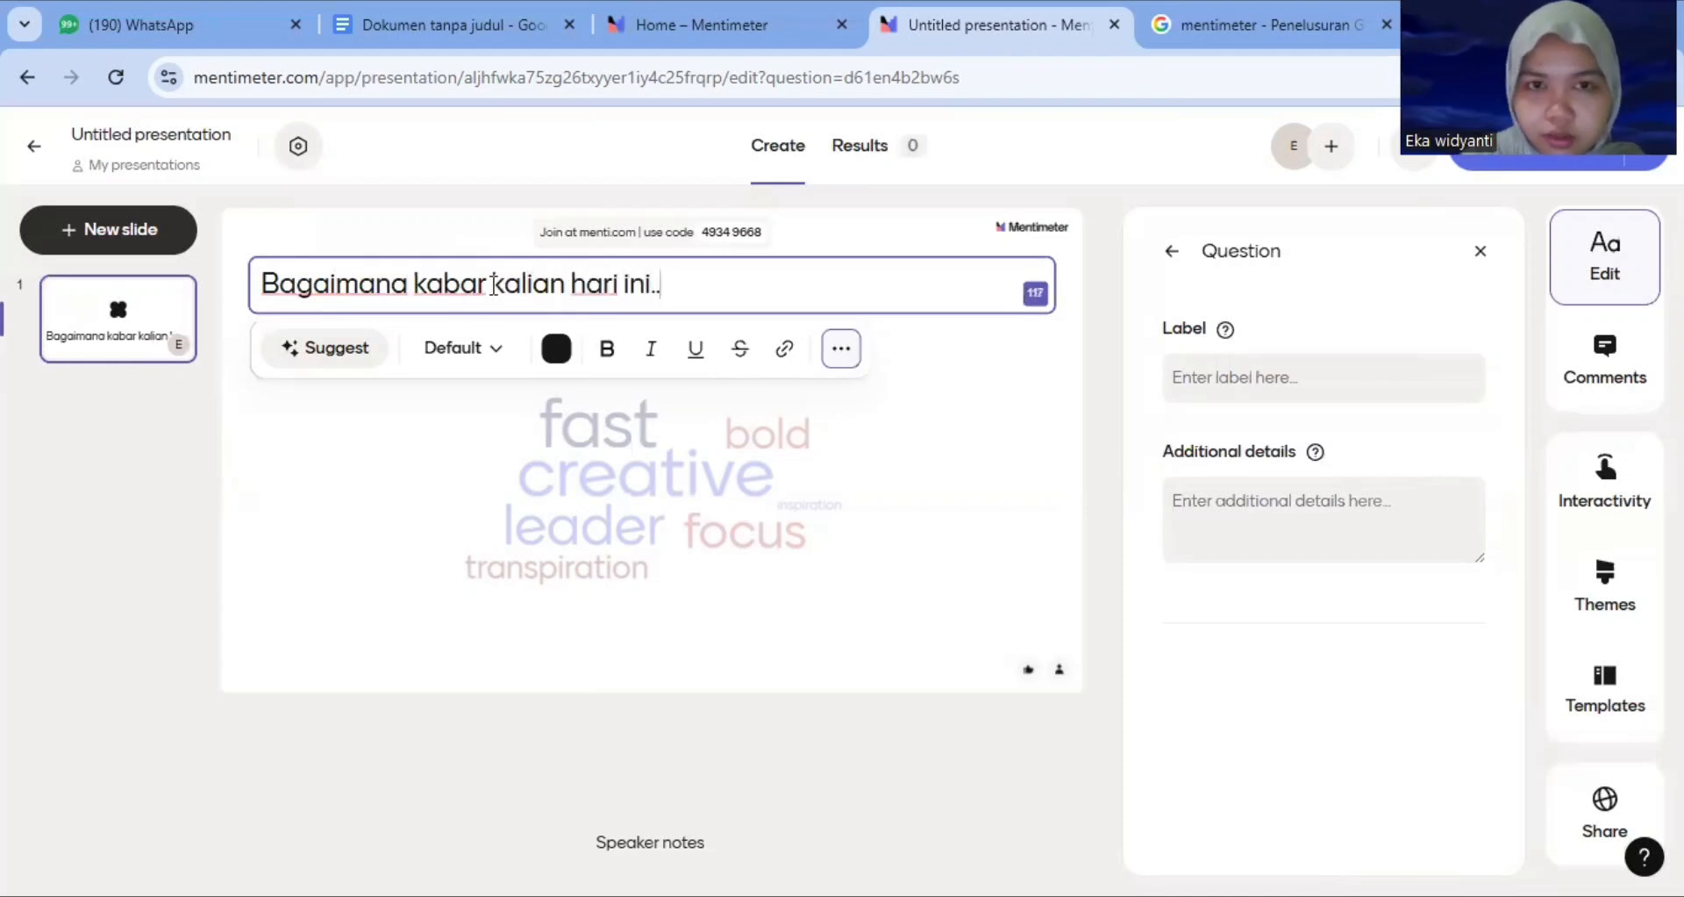
pyautogui.click(1180, 253)
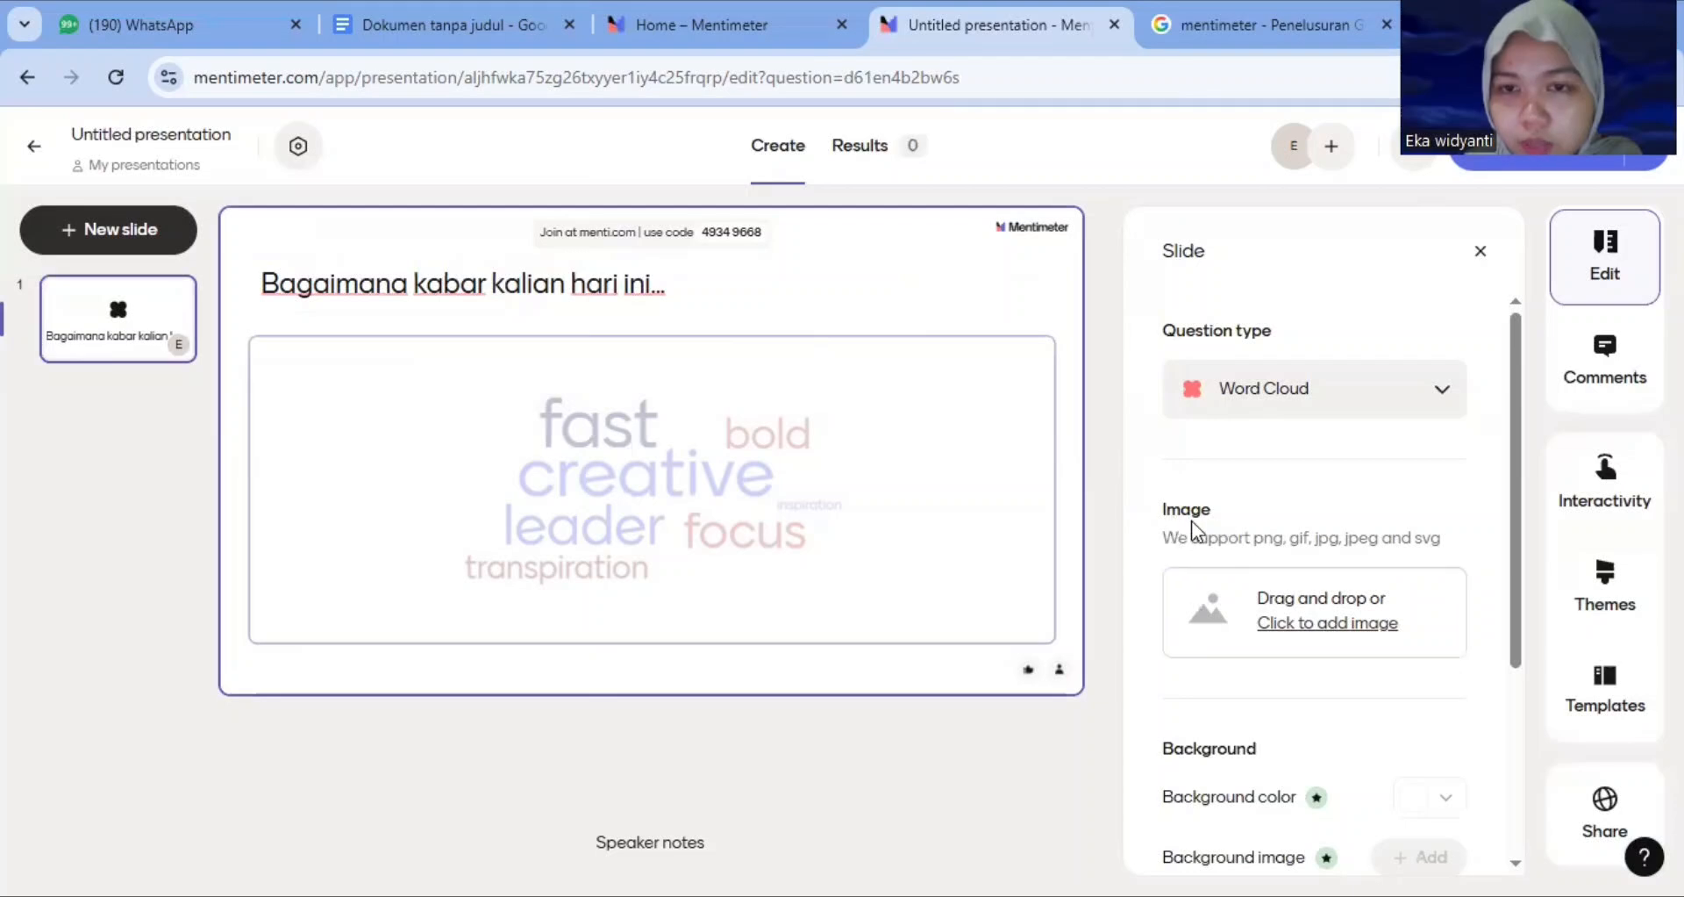
# Open the slide's image upload dialog and browse the GIF library
pyautogui.click(1352, 628)
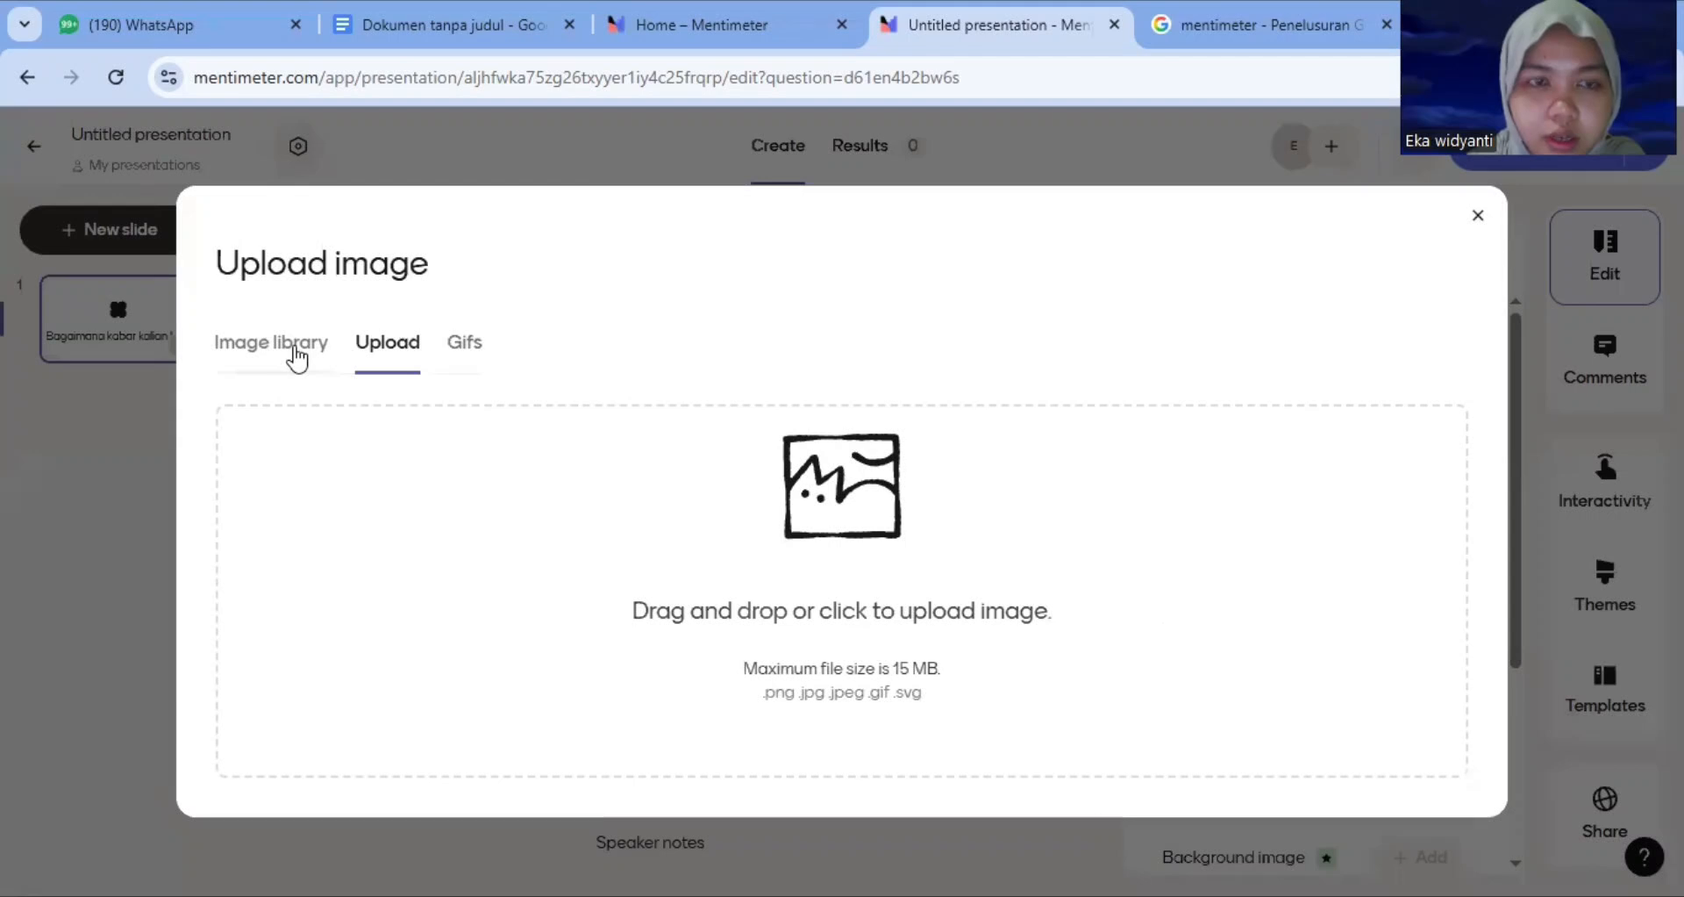
pyautogui.click(300, 351)
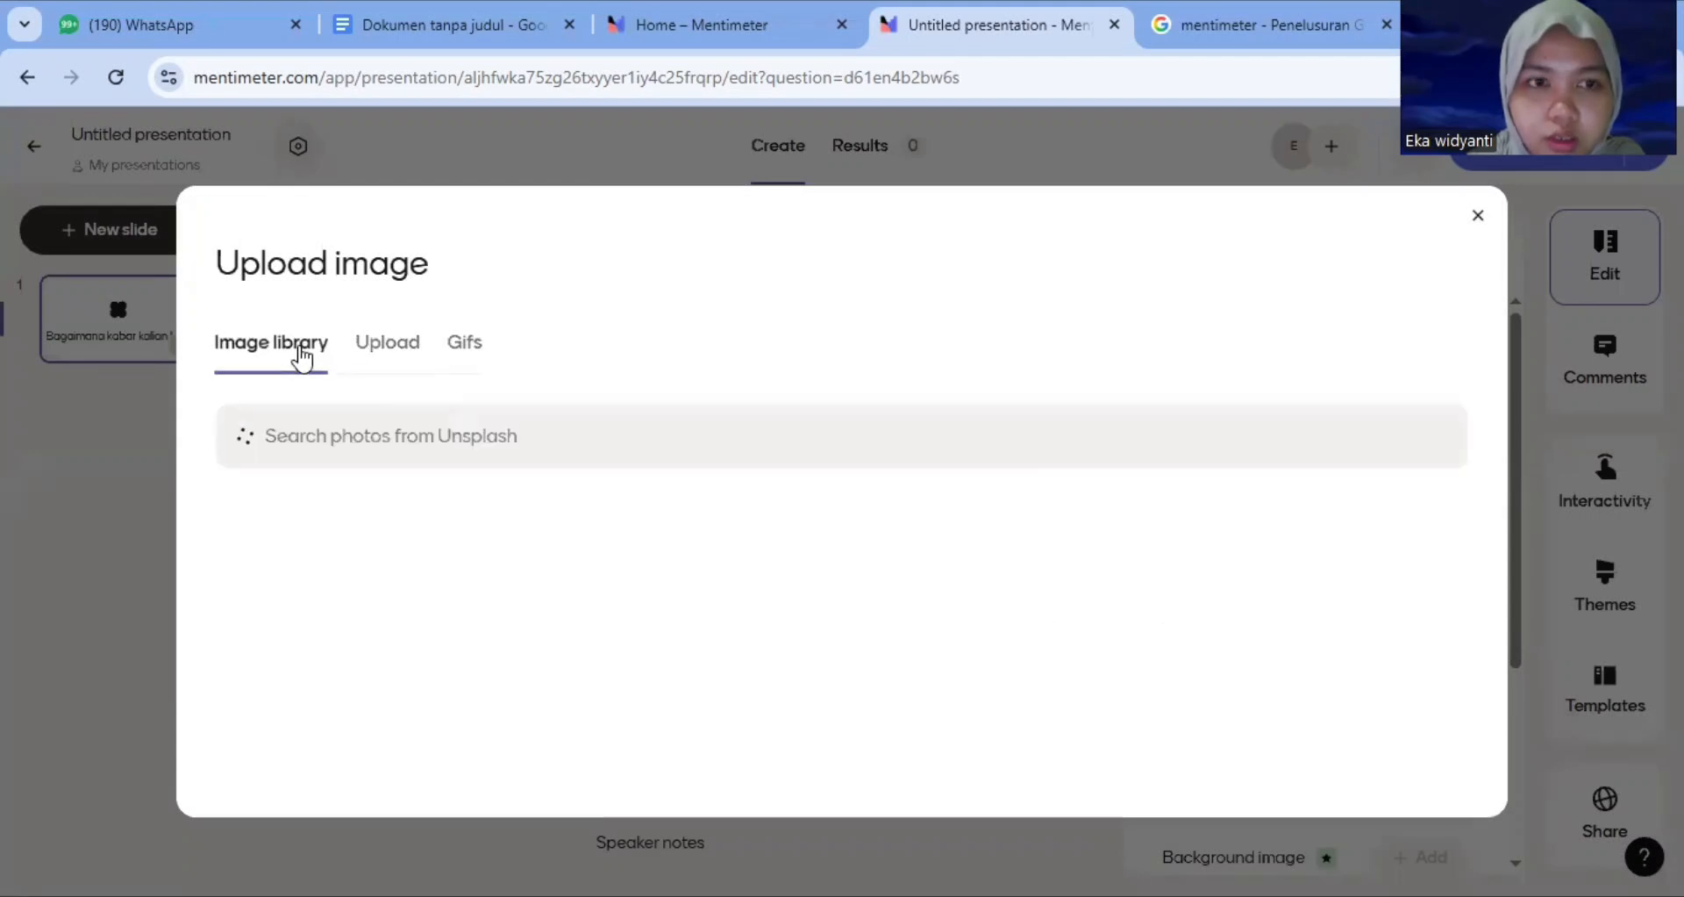
pyautogui.scroll(-3, 798, 719)
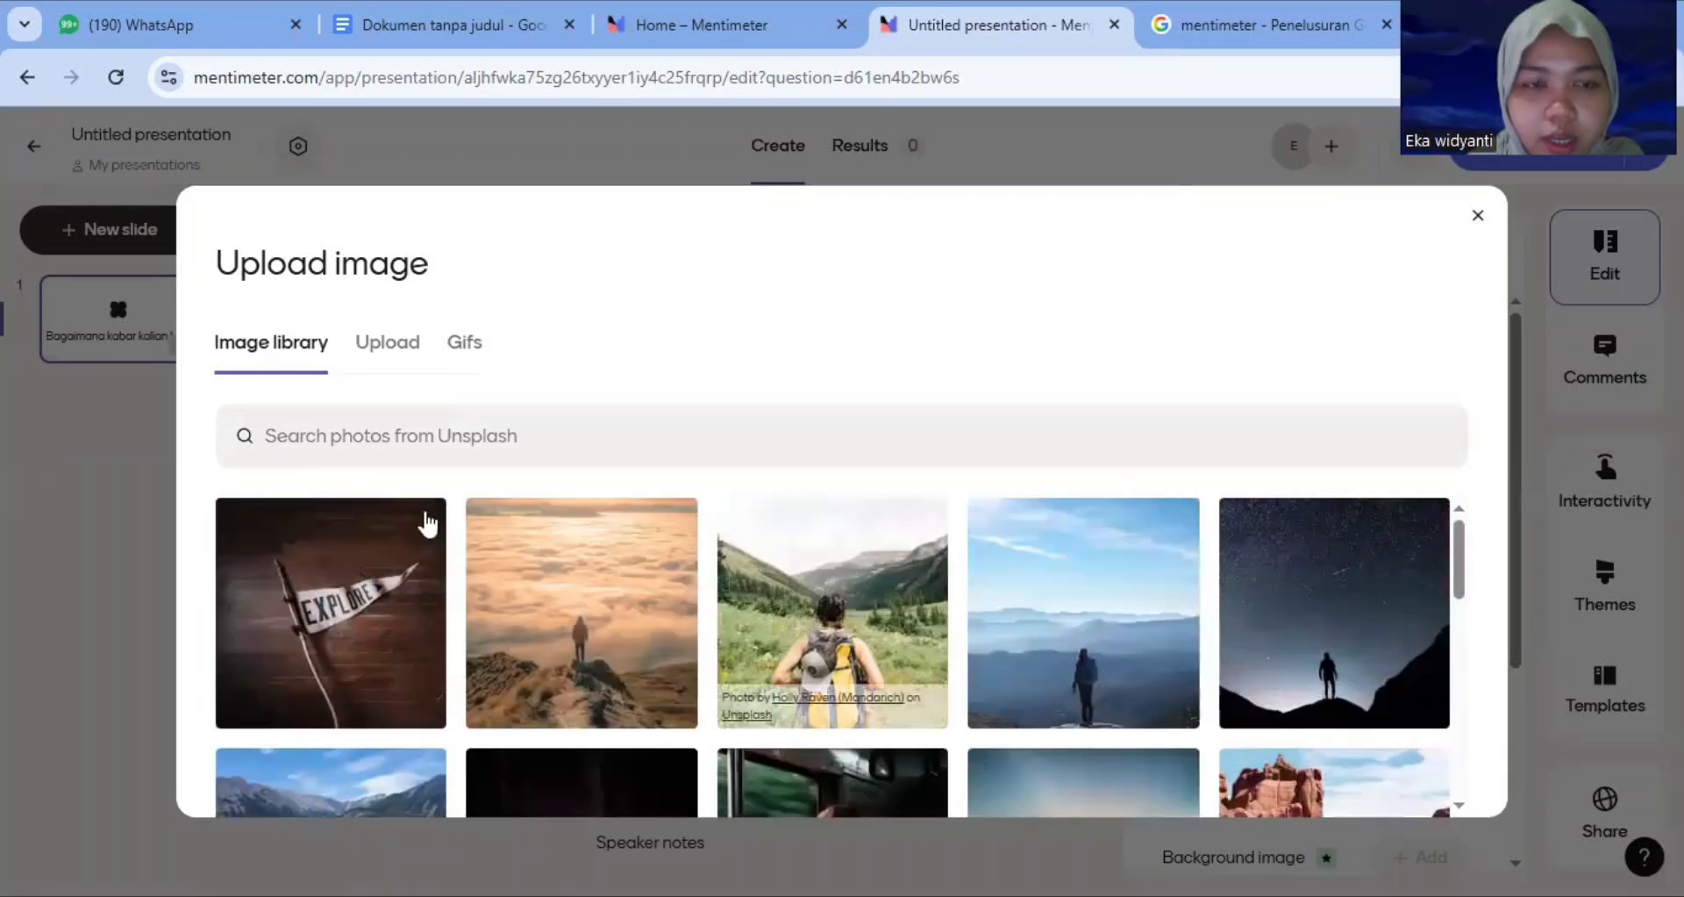
pyautogui.click(467, 349)
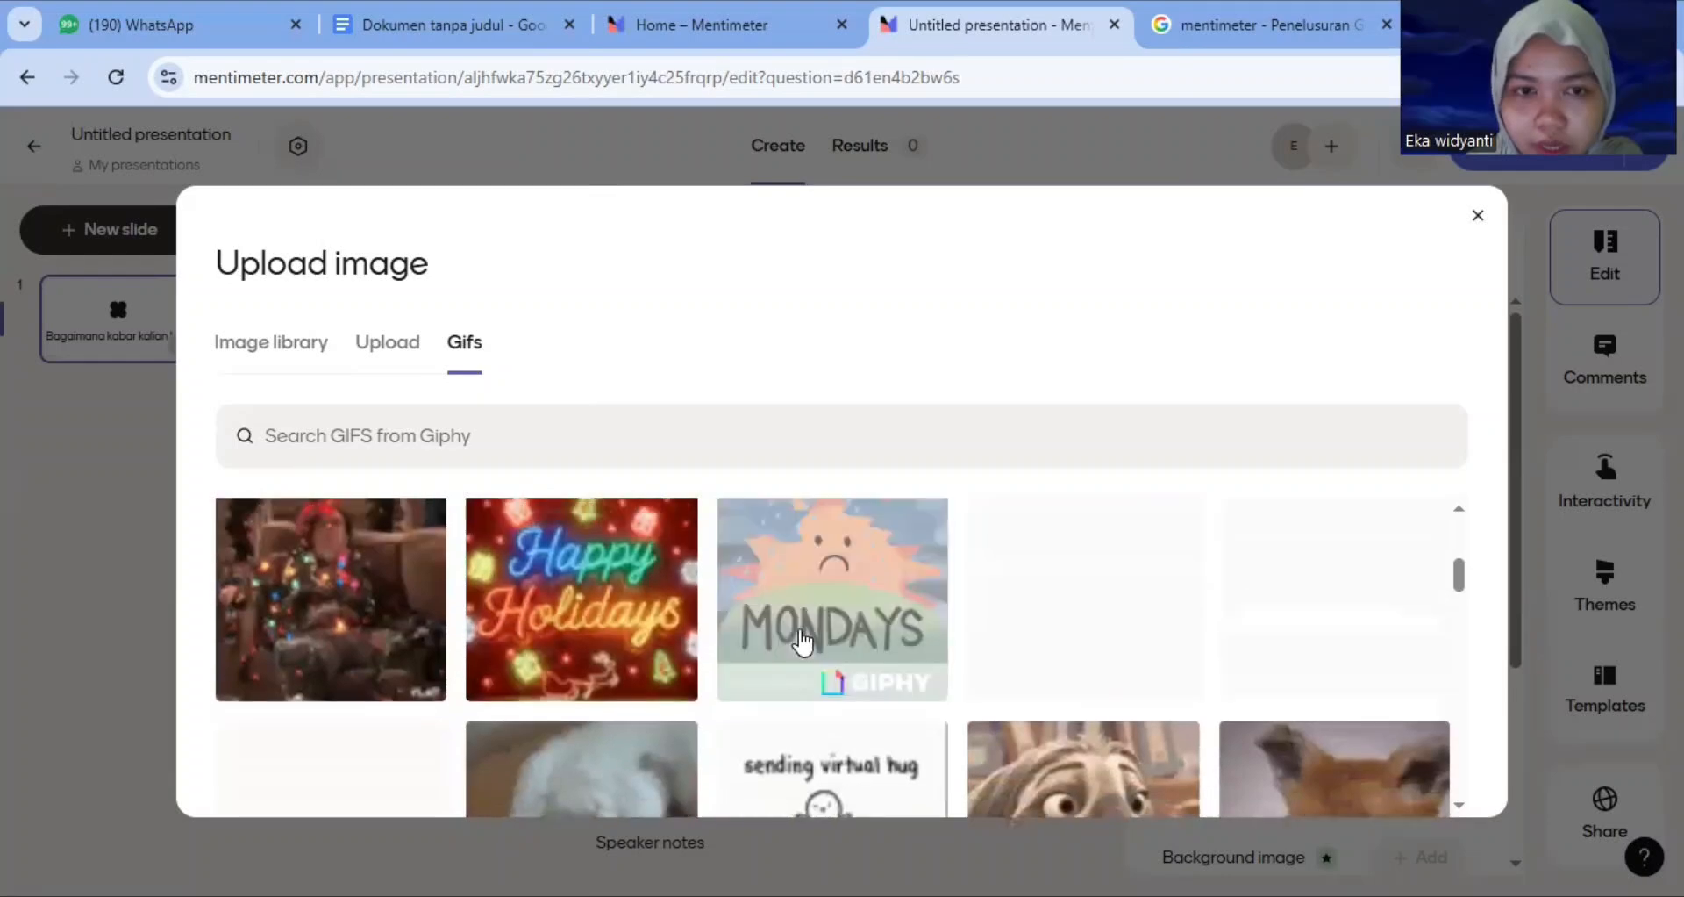
pyautogui.scroll(3, 802, 643)
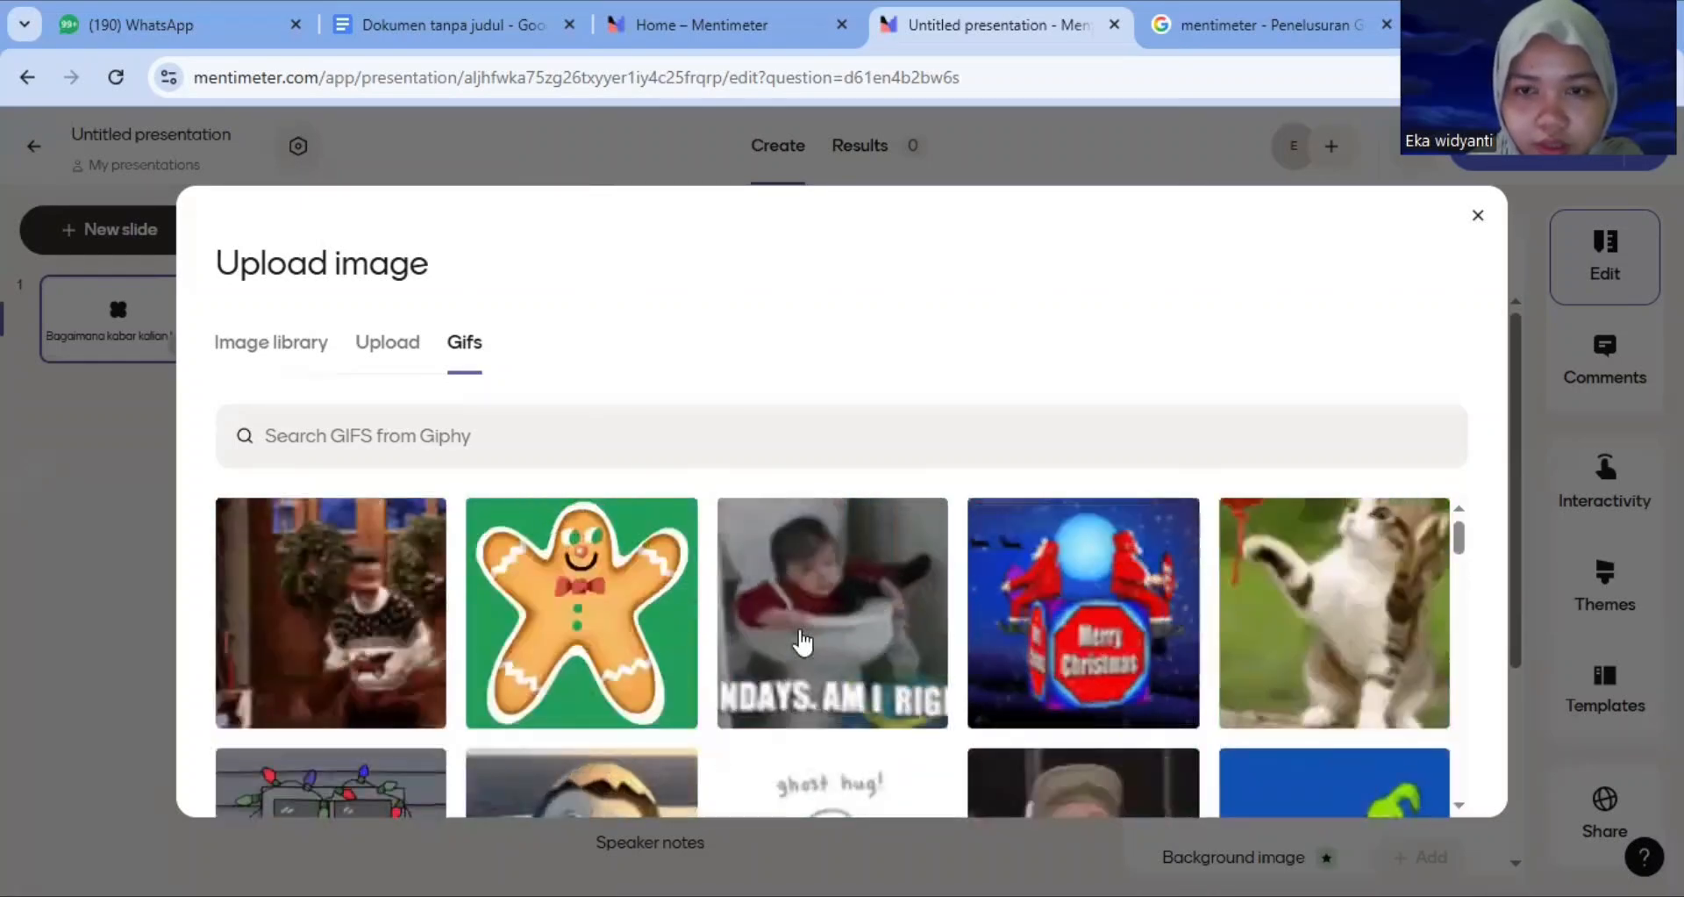
pyautogui.scroll(-8, 801, 643)
pyautogui.scroll(3, 802, 643)
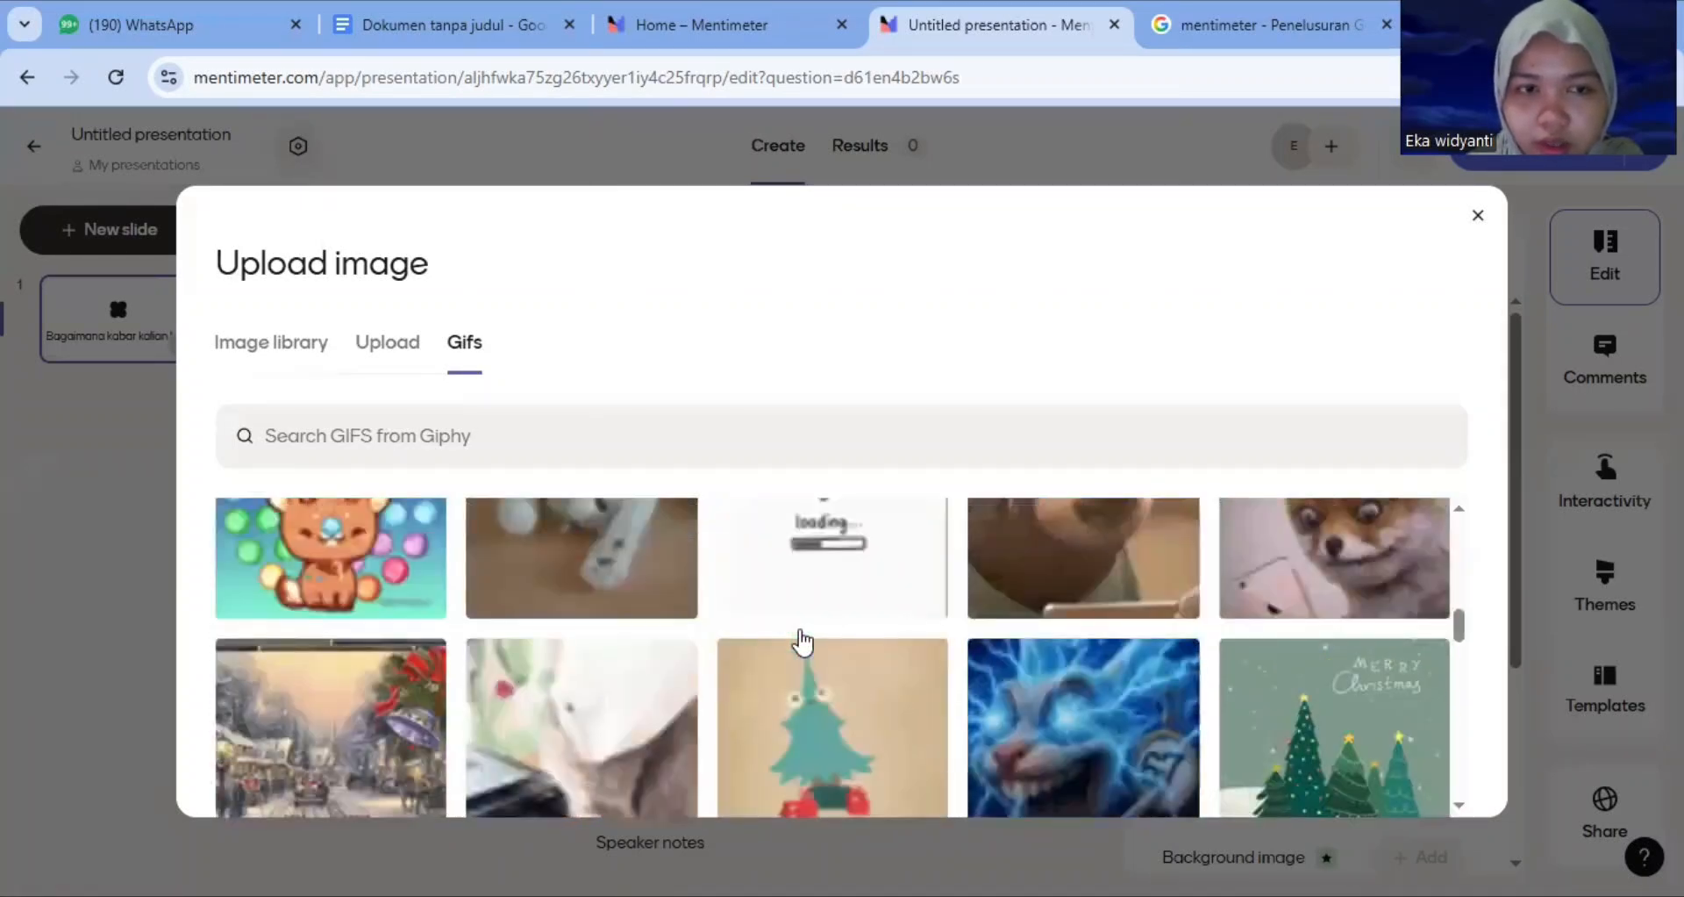
pyautogui.scroll(-1, 802, 643)
pyautogui.scroll(-10, 802, 643)
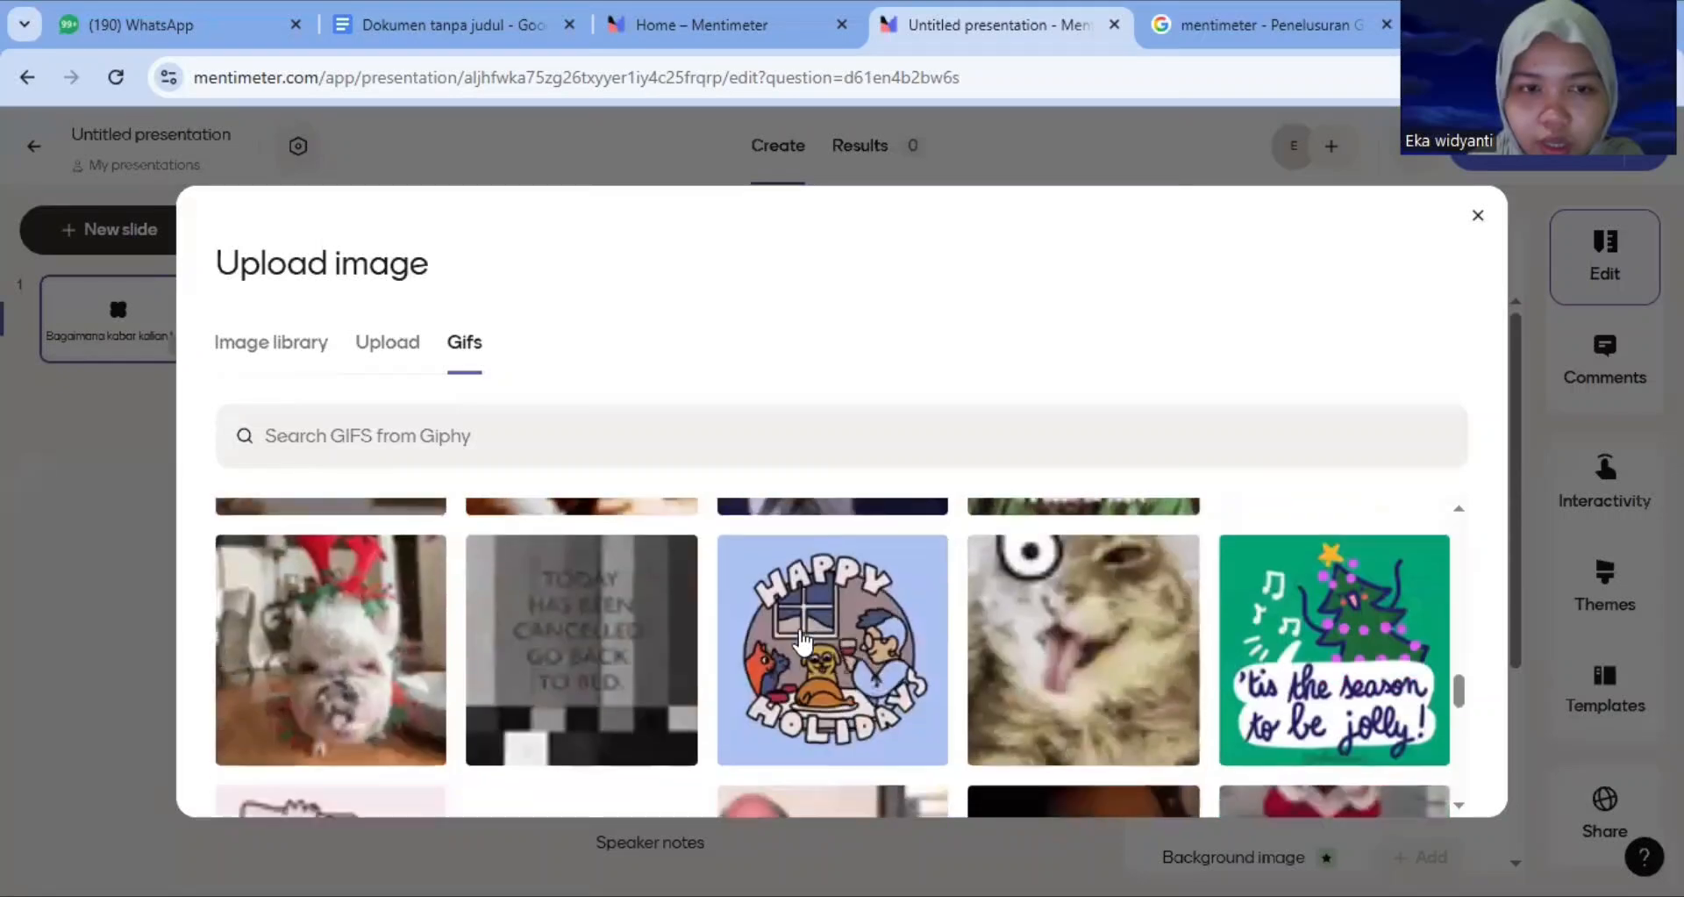
pyautogui.scroll(-3, 802, 643)
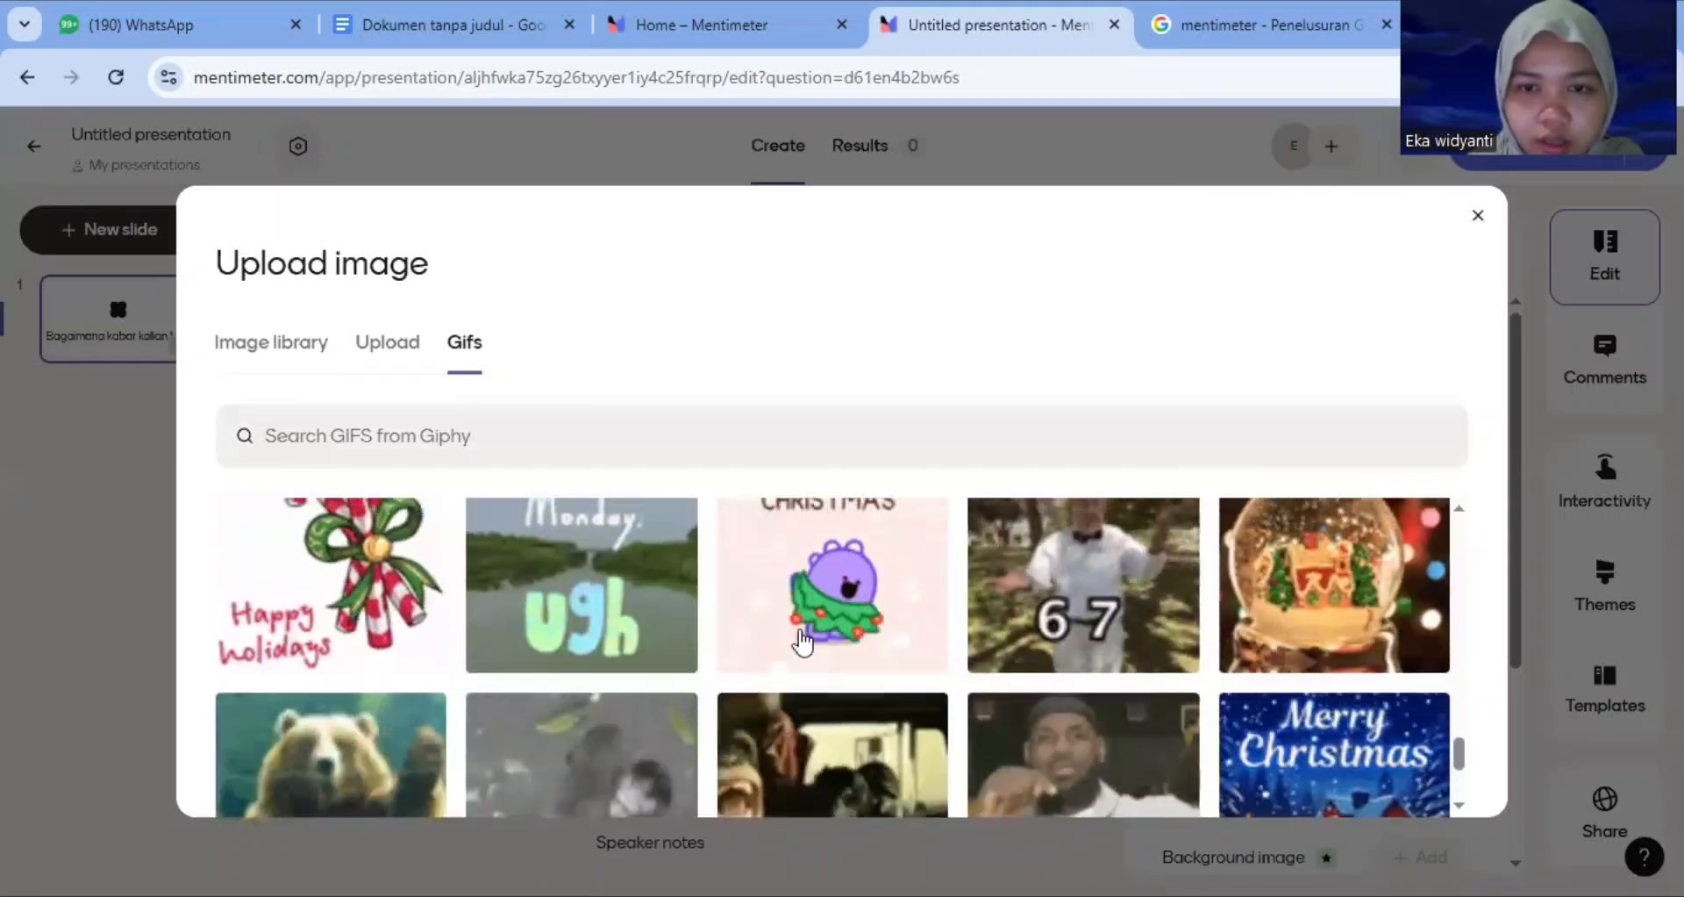
pyautogui.scroll(-3, 802, 643)
pyautogui.scroll(15, 802, 643)
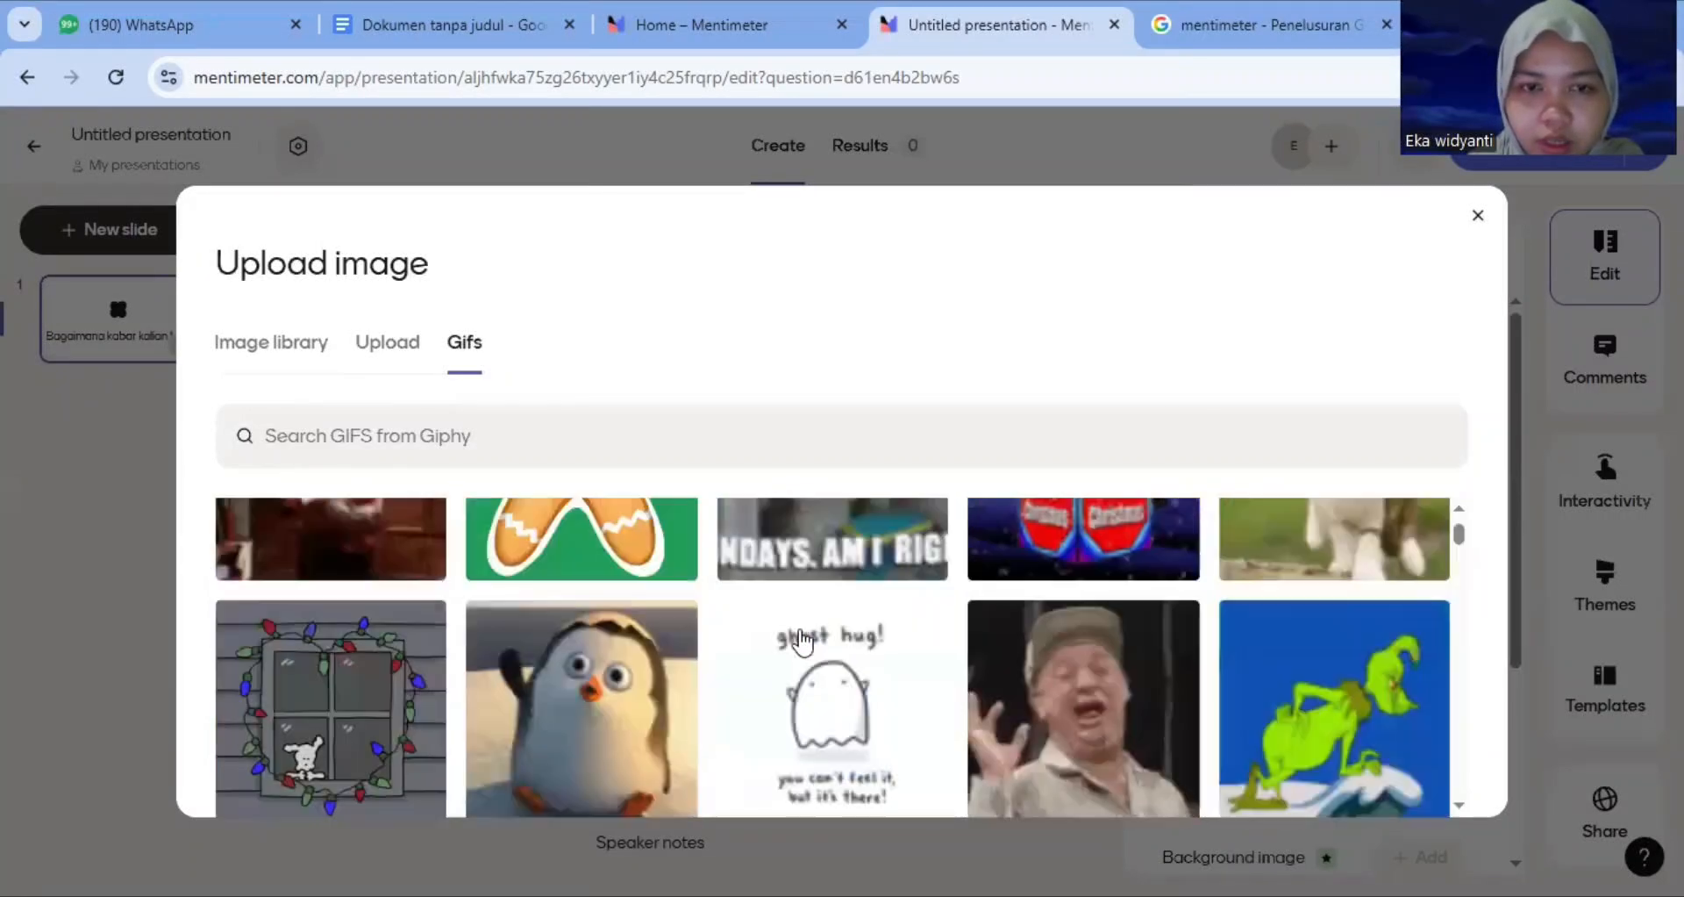
pyautogui.scroll(-5, 802, 643)
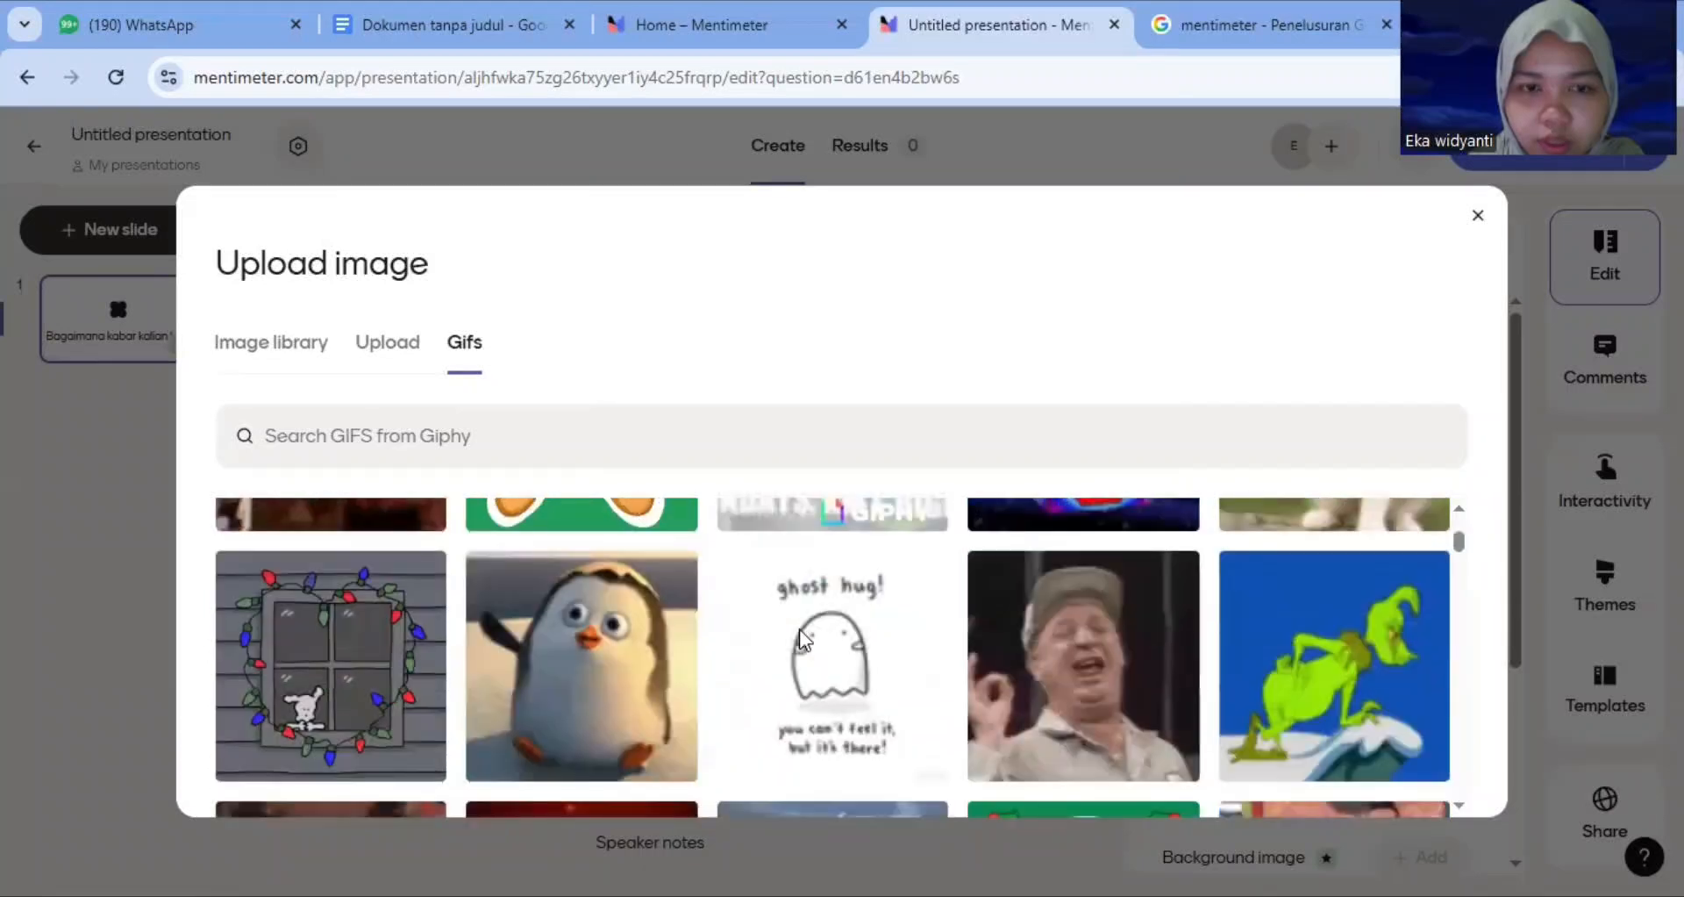
pyautogui.scroll(-5, 802, 643)
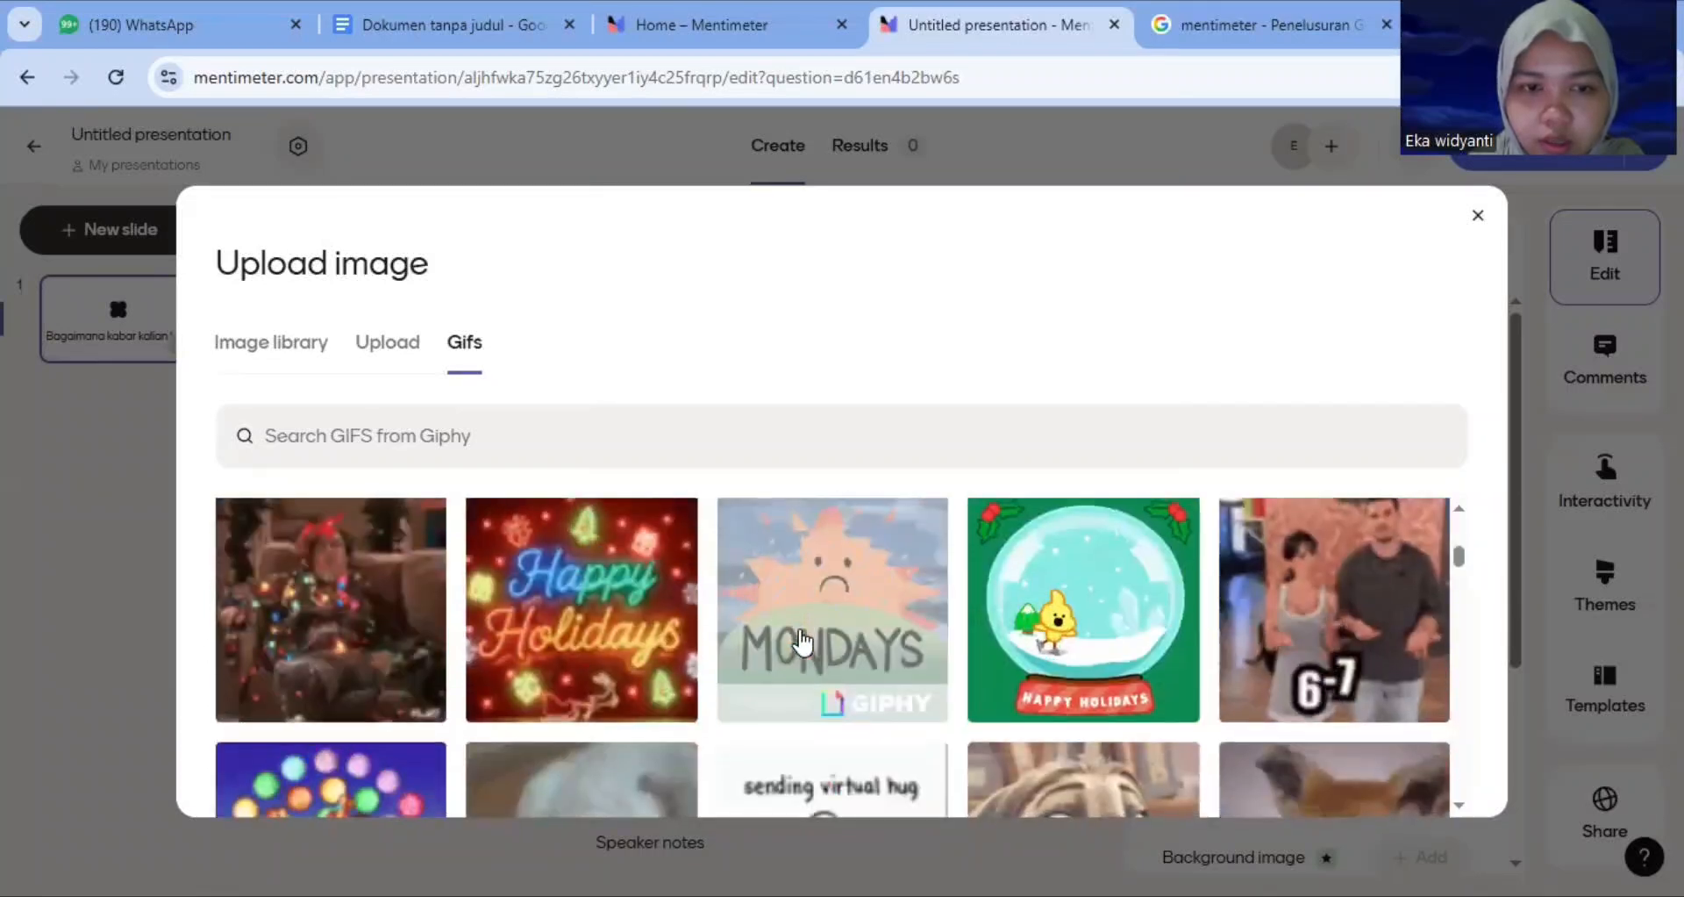
pyautogui.scroll(10, 801, 643)
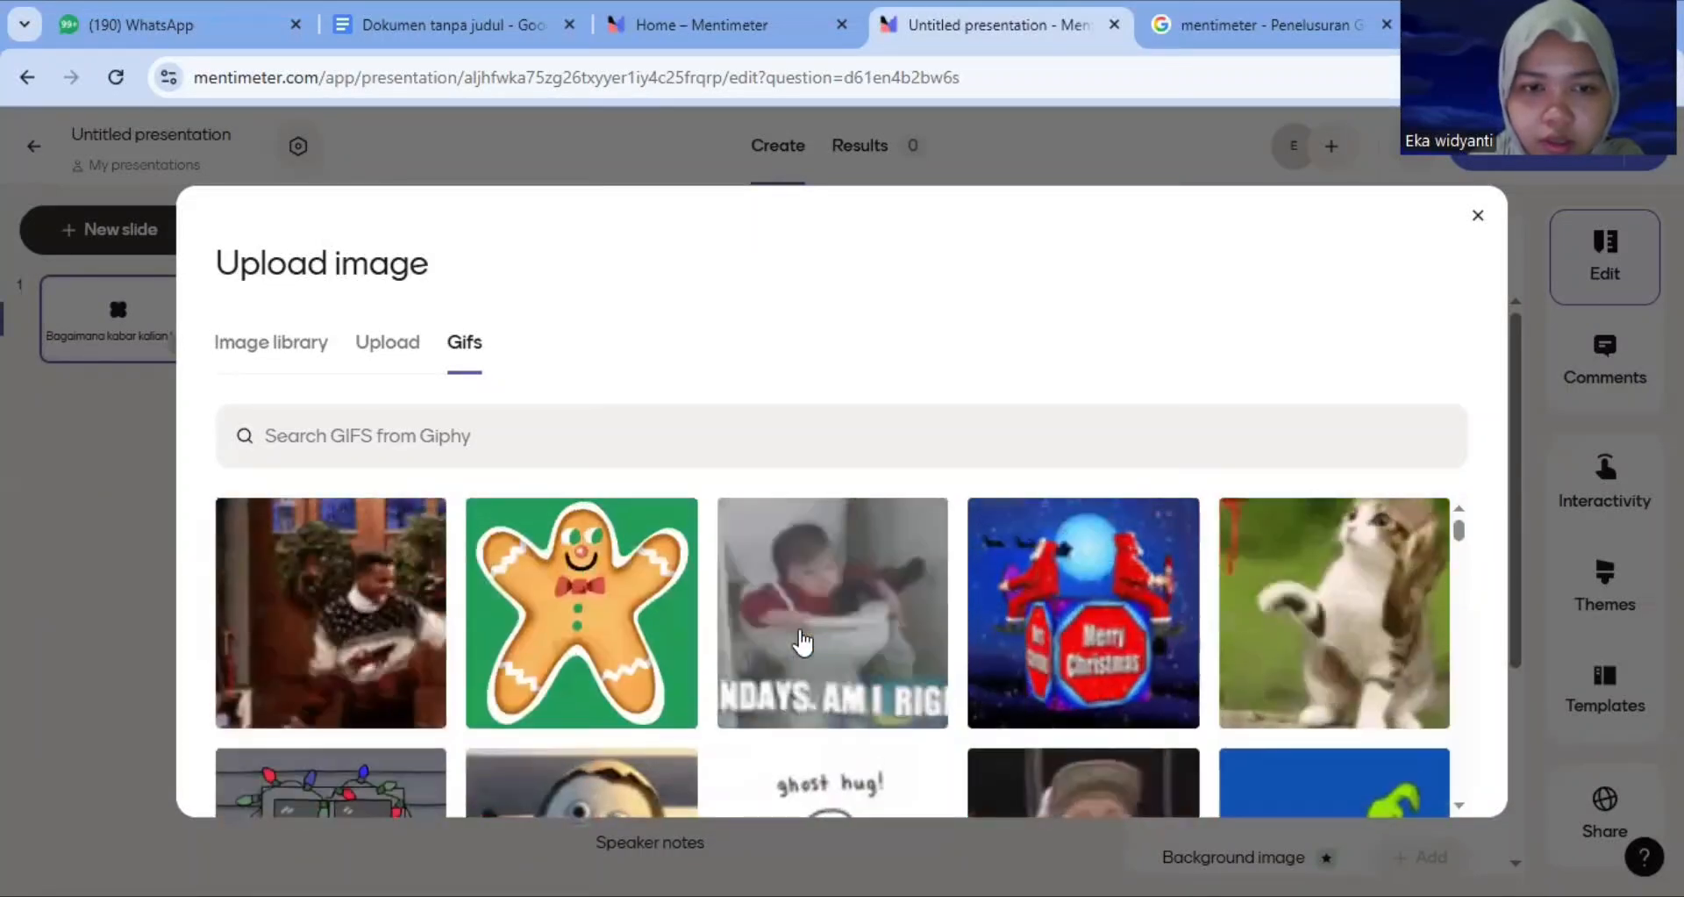
# Add the penguin GIF as the slide image and set the layout to Full image
pyautogui.click(632, 771)
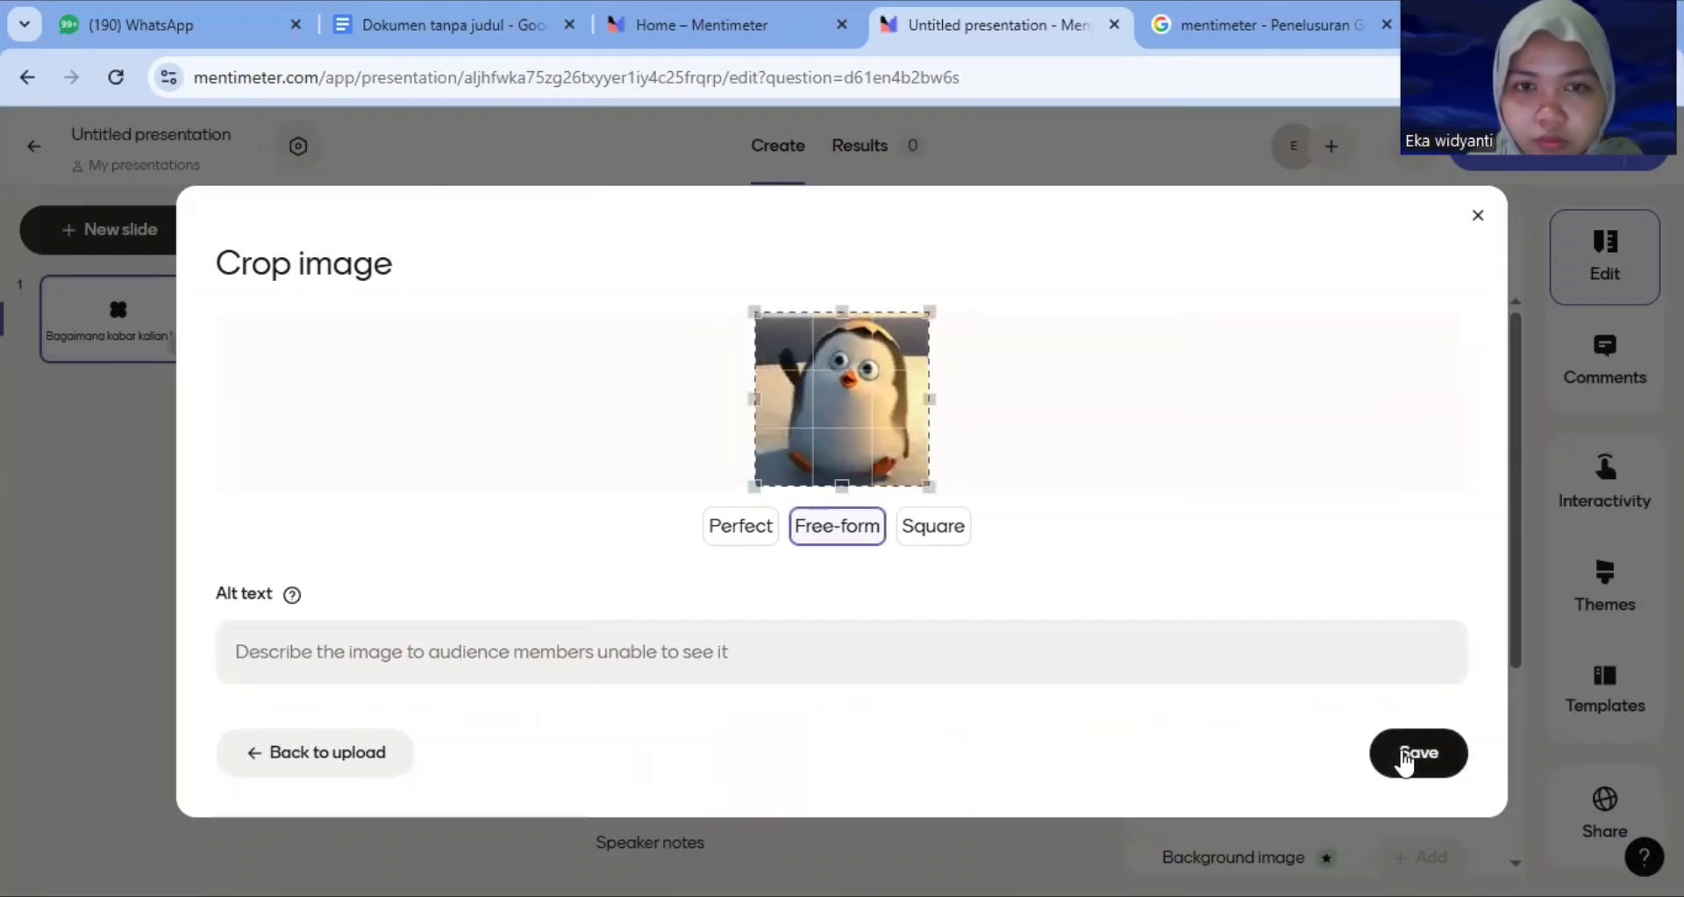
pyautogui.click(1404, 755)
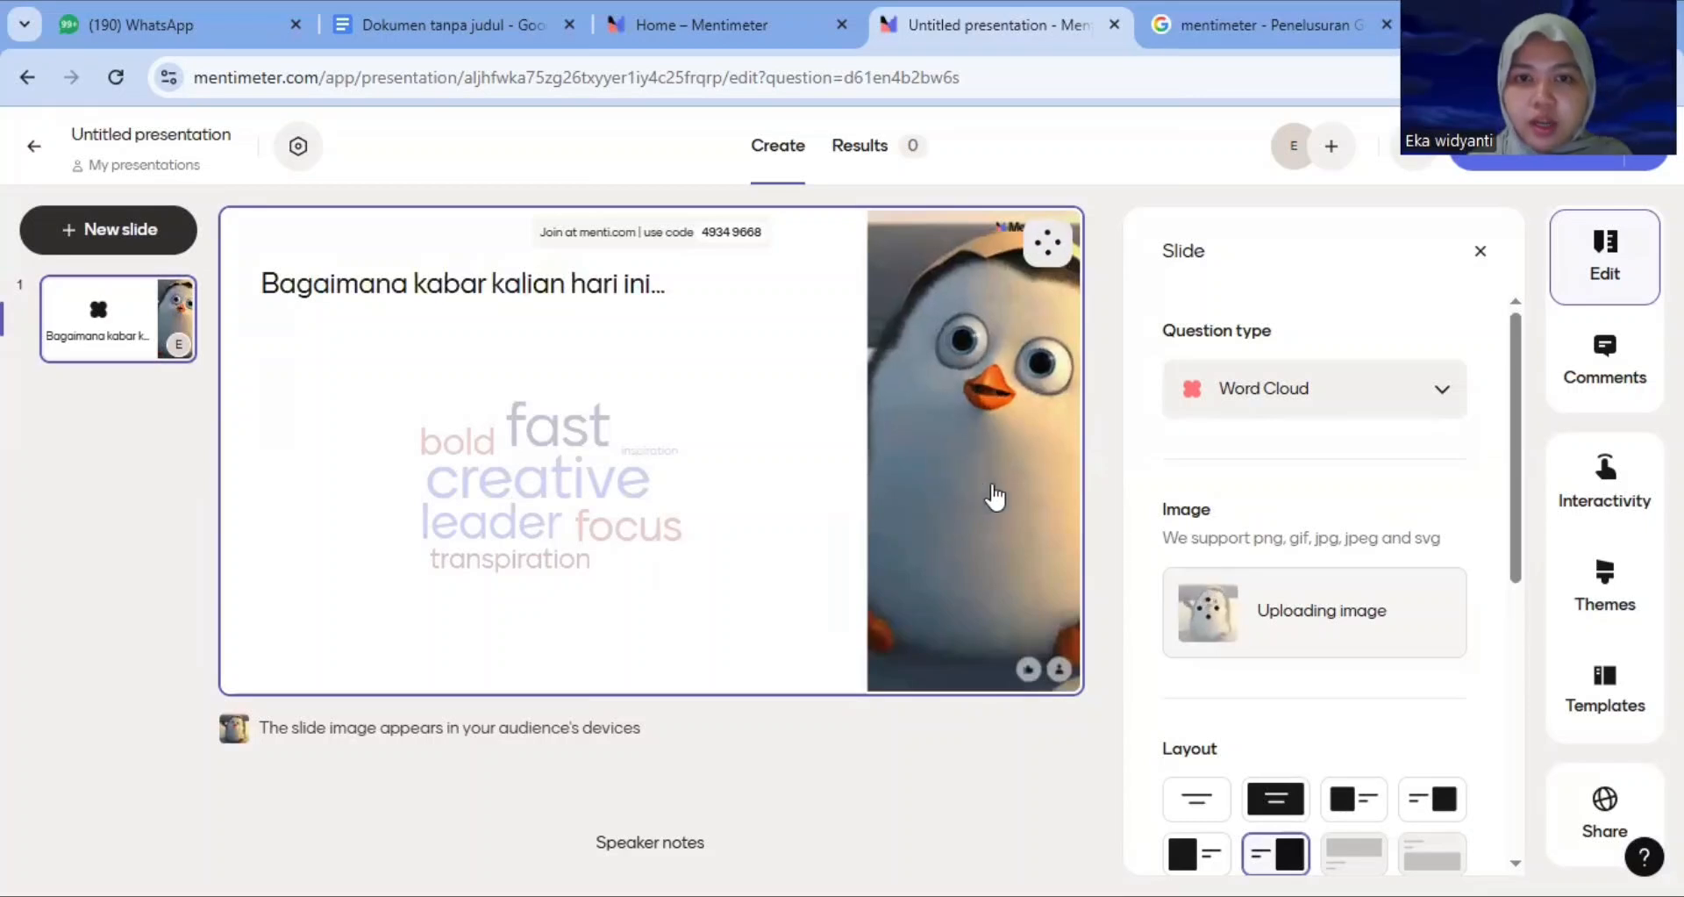
pyautogui.click(1256, 780)
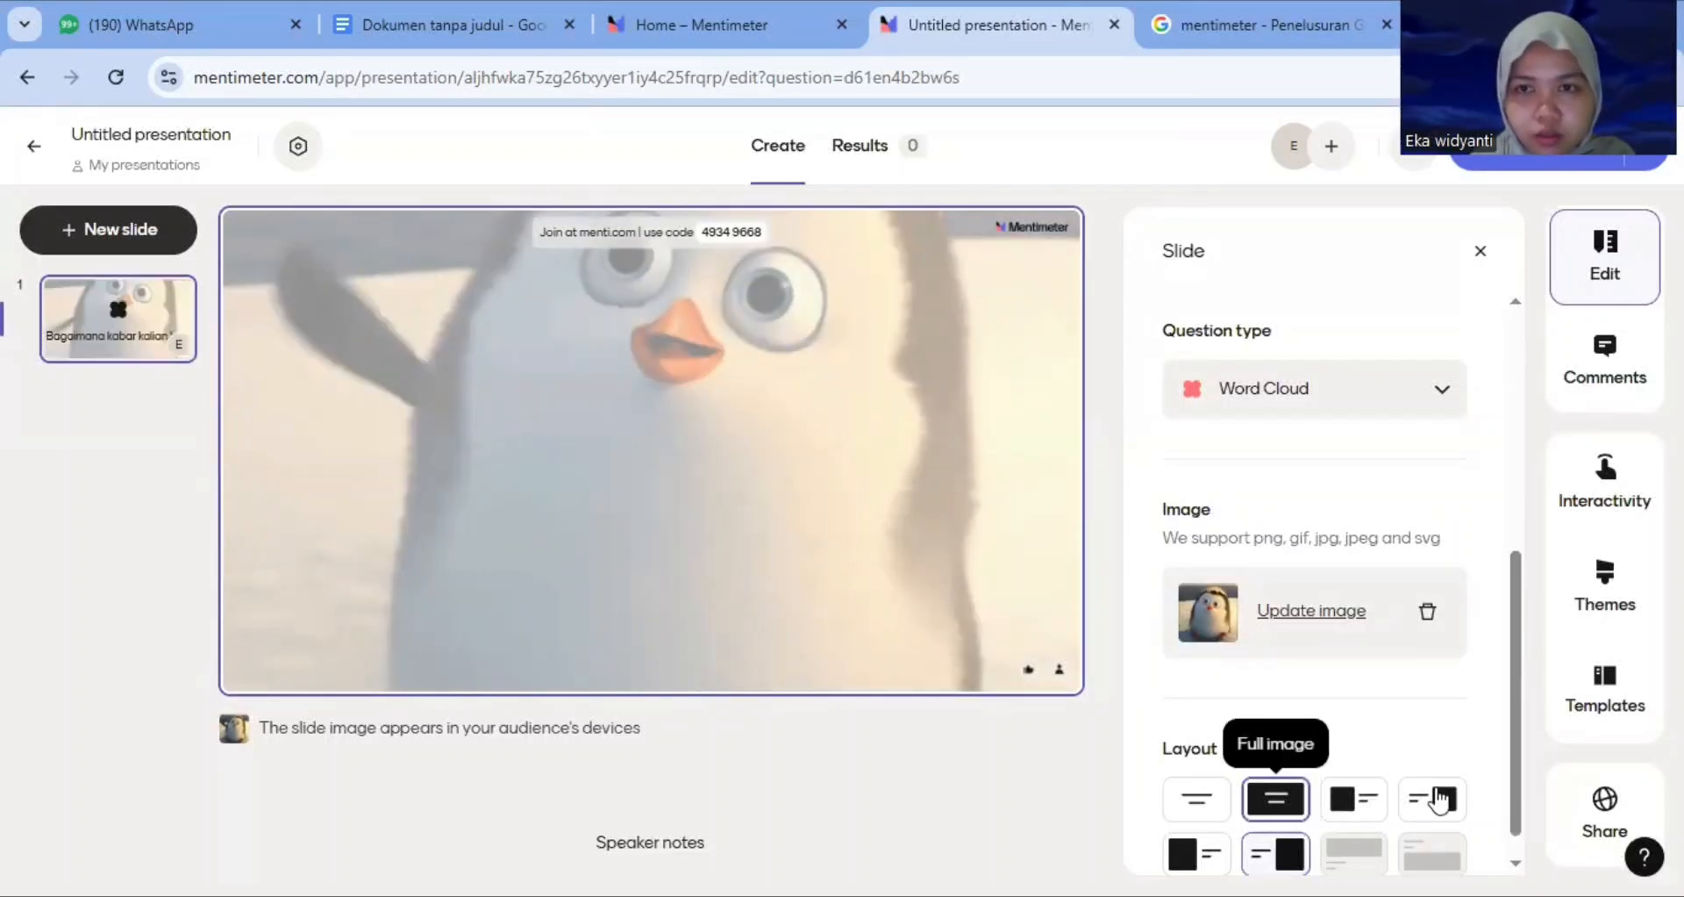
# Turn on the QR code in the slide's joining instructions
pyautogui.scroll(-5, 1438, 799)
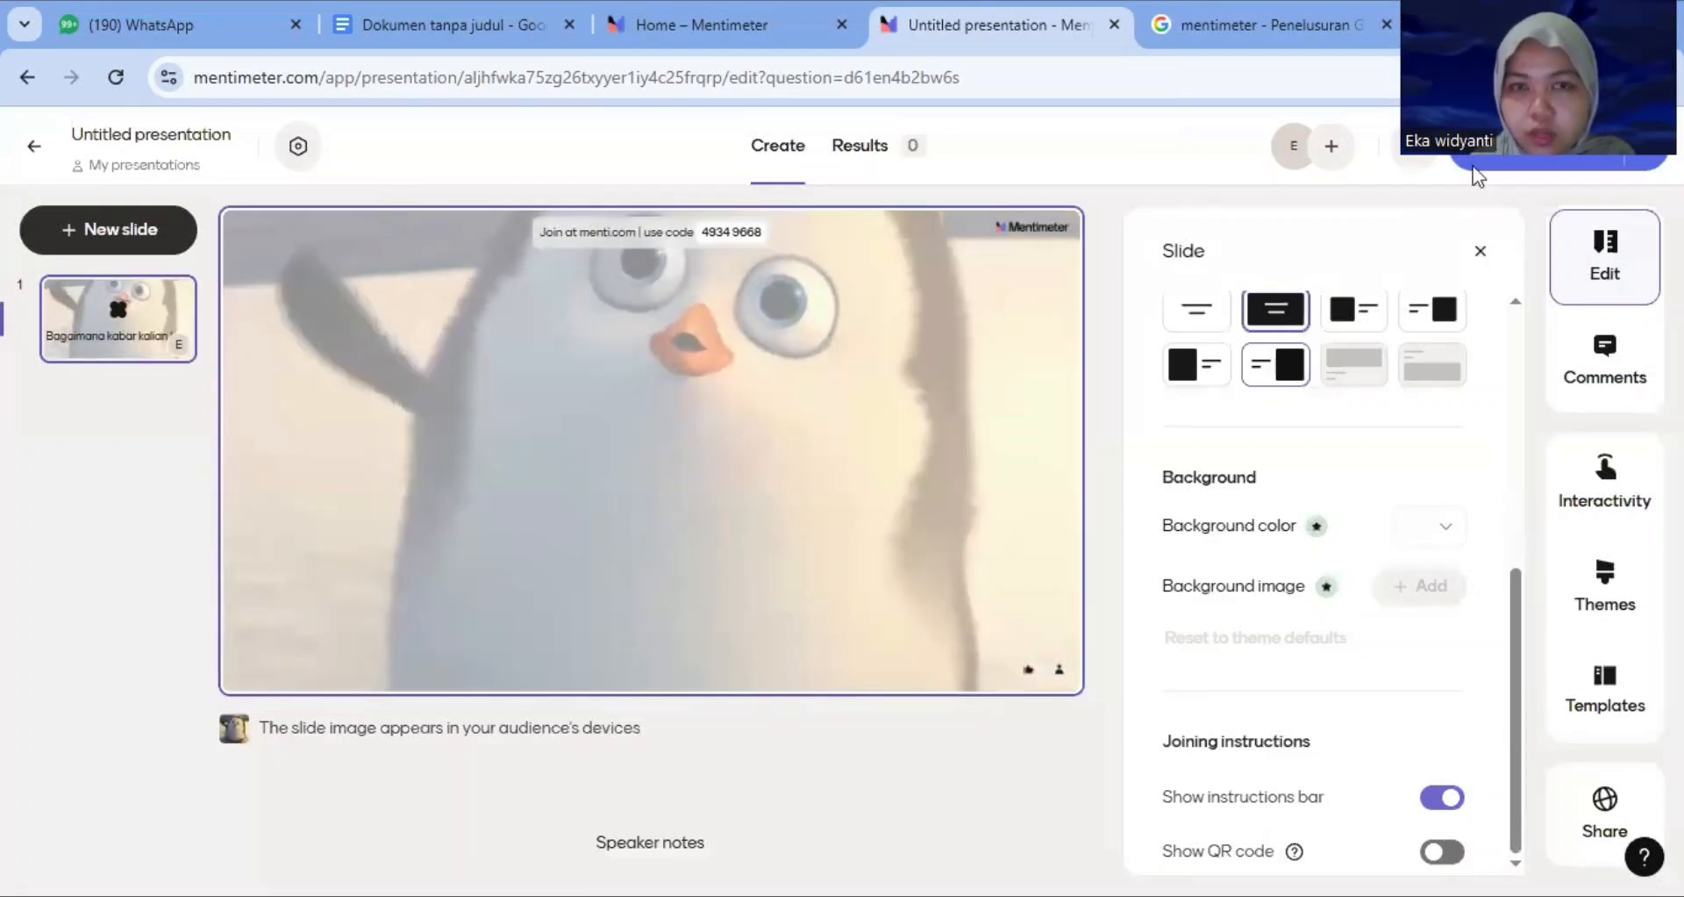
pyautogui.click(1442, 851)
pyautogui.scroll(-1, 1447, 504)
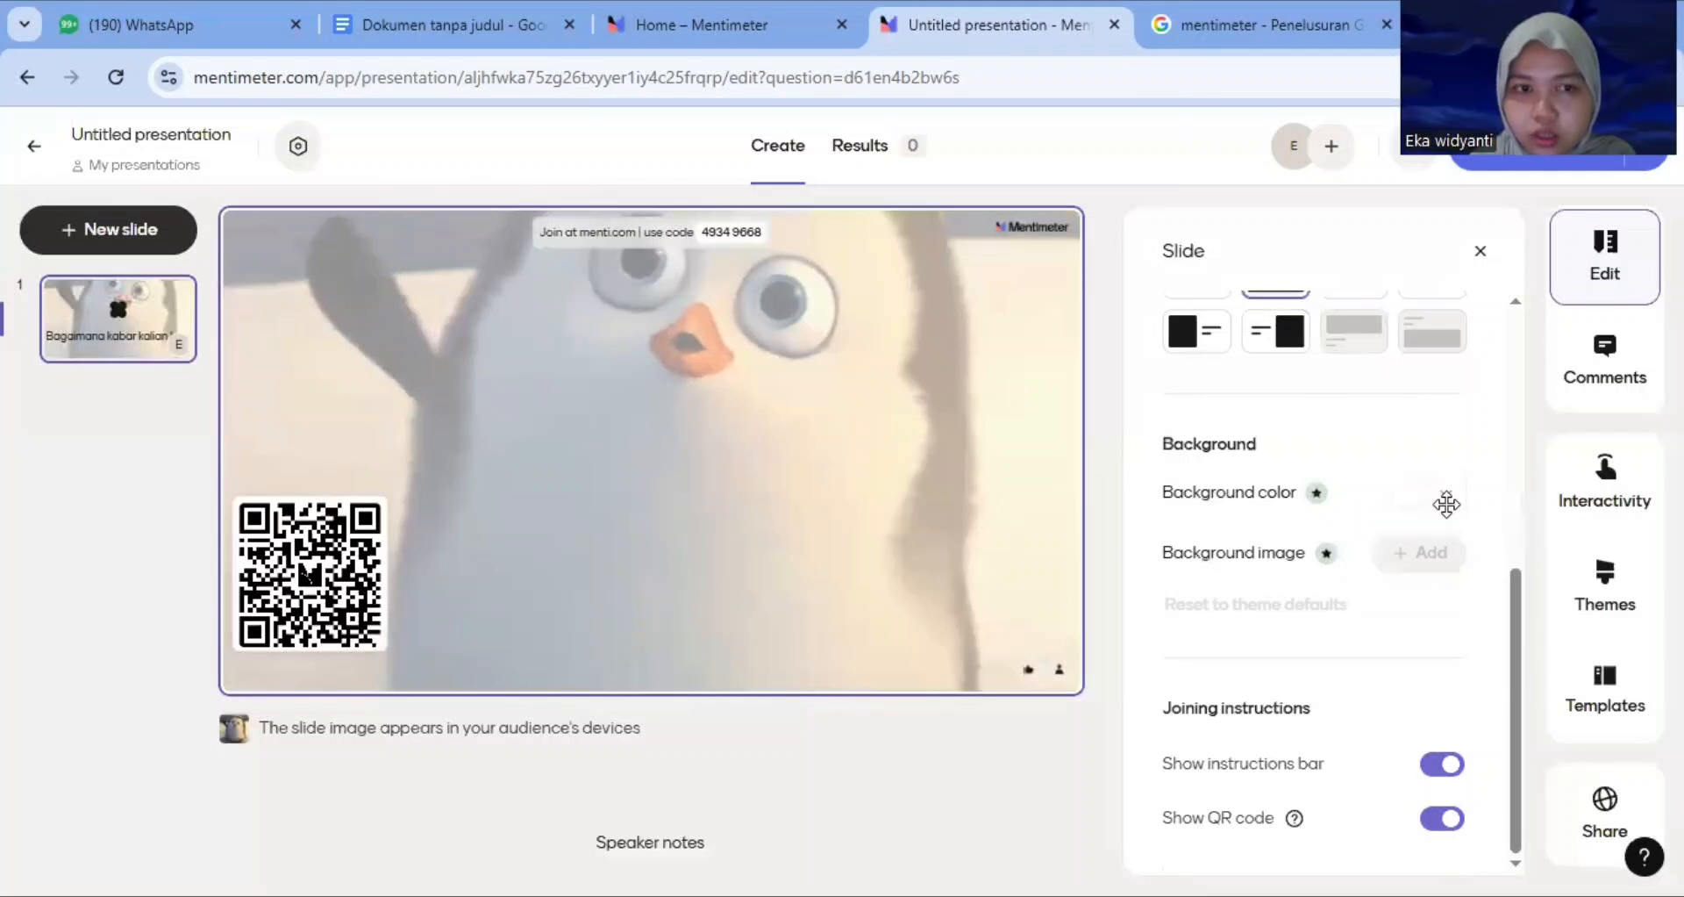
pyautogui.scroll(3, 1522, 579)
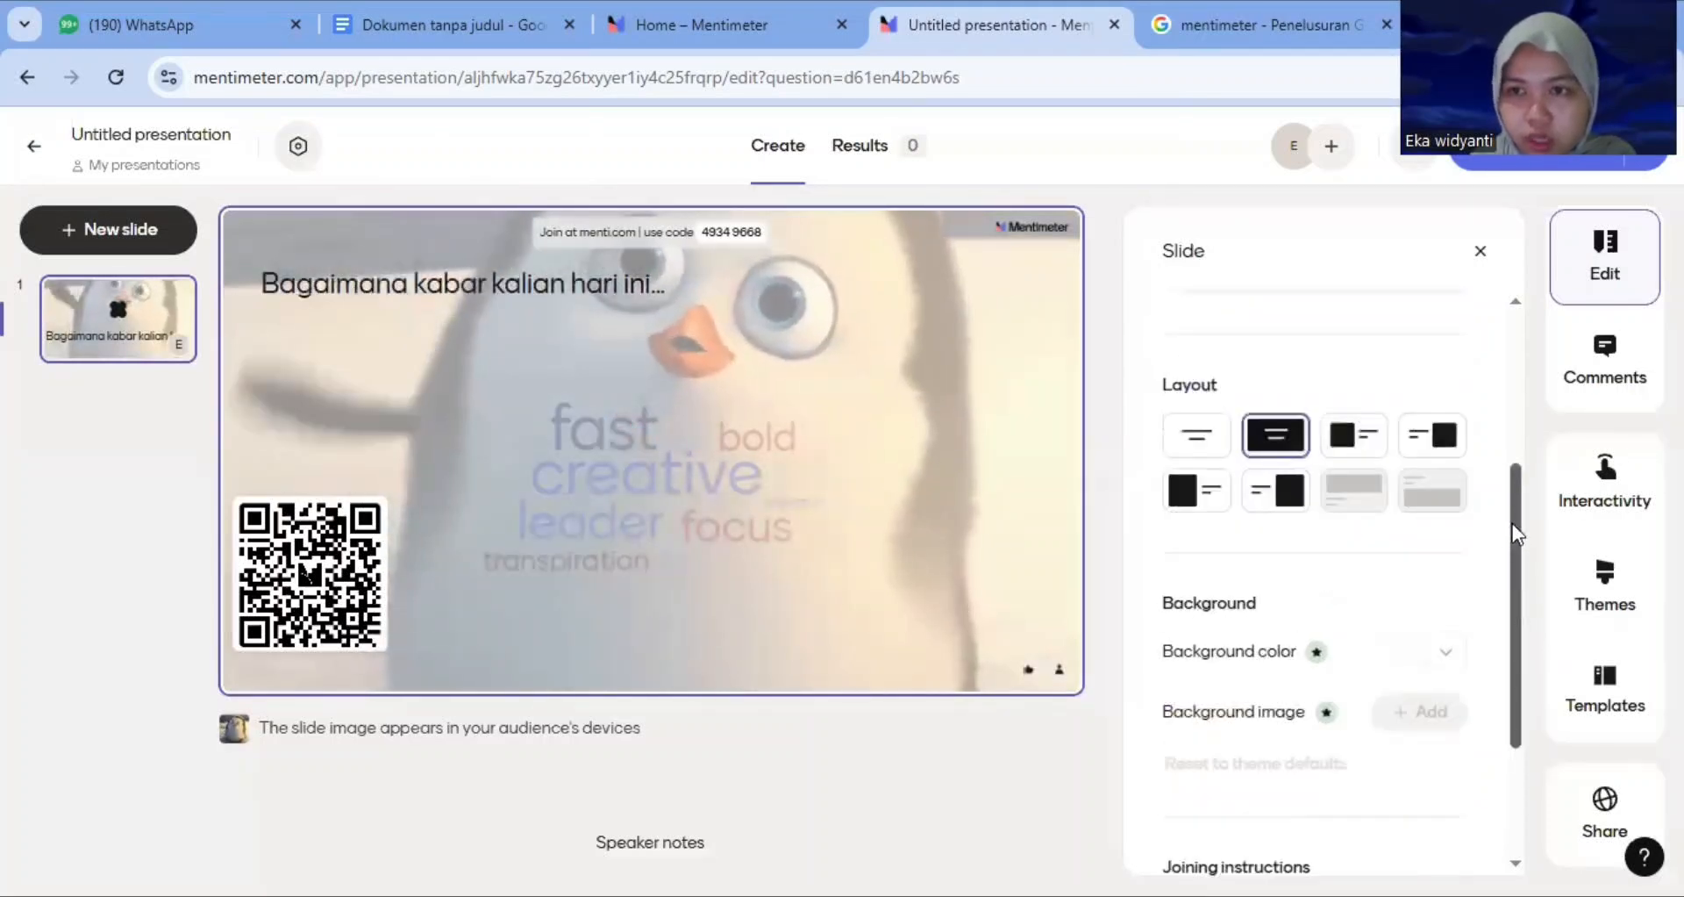
# Enable the heart reaction and live chat in the slide's interactivity settings
pyautogui.click(1637, 516)
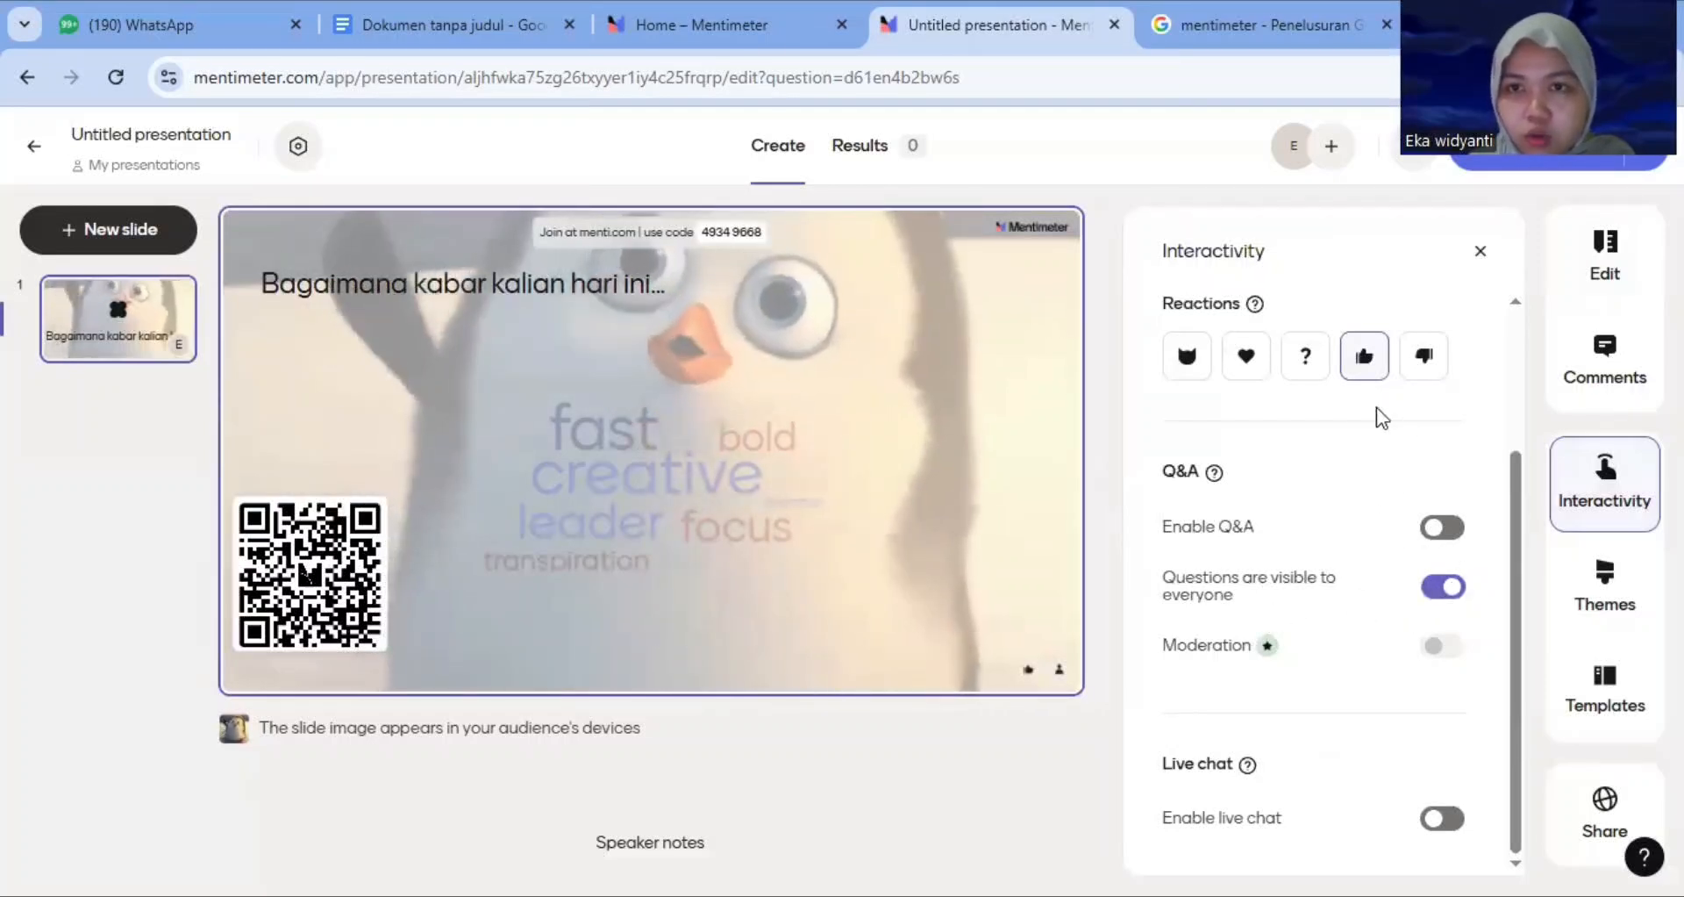
pyautogui.click(1249, 360)
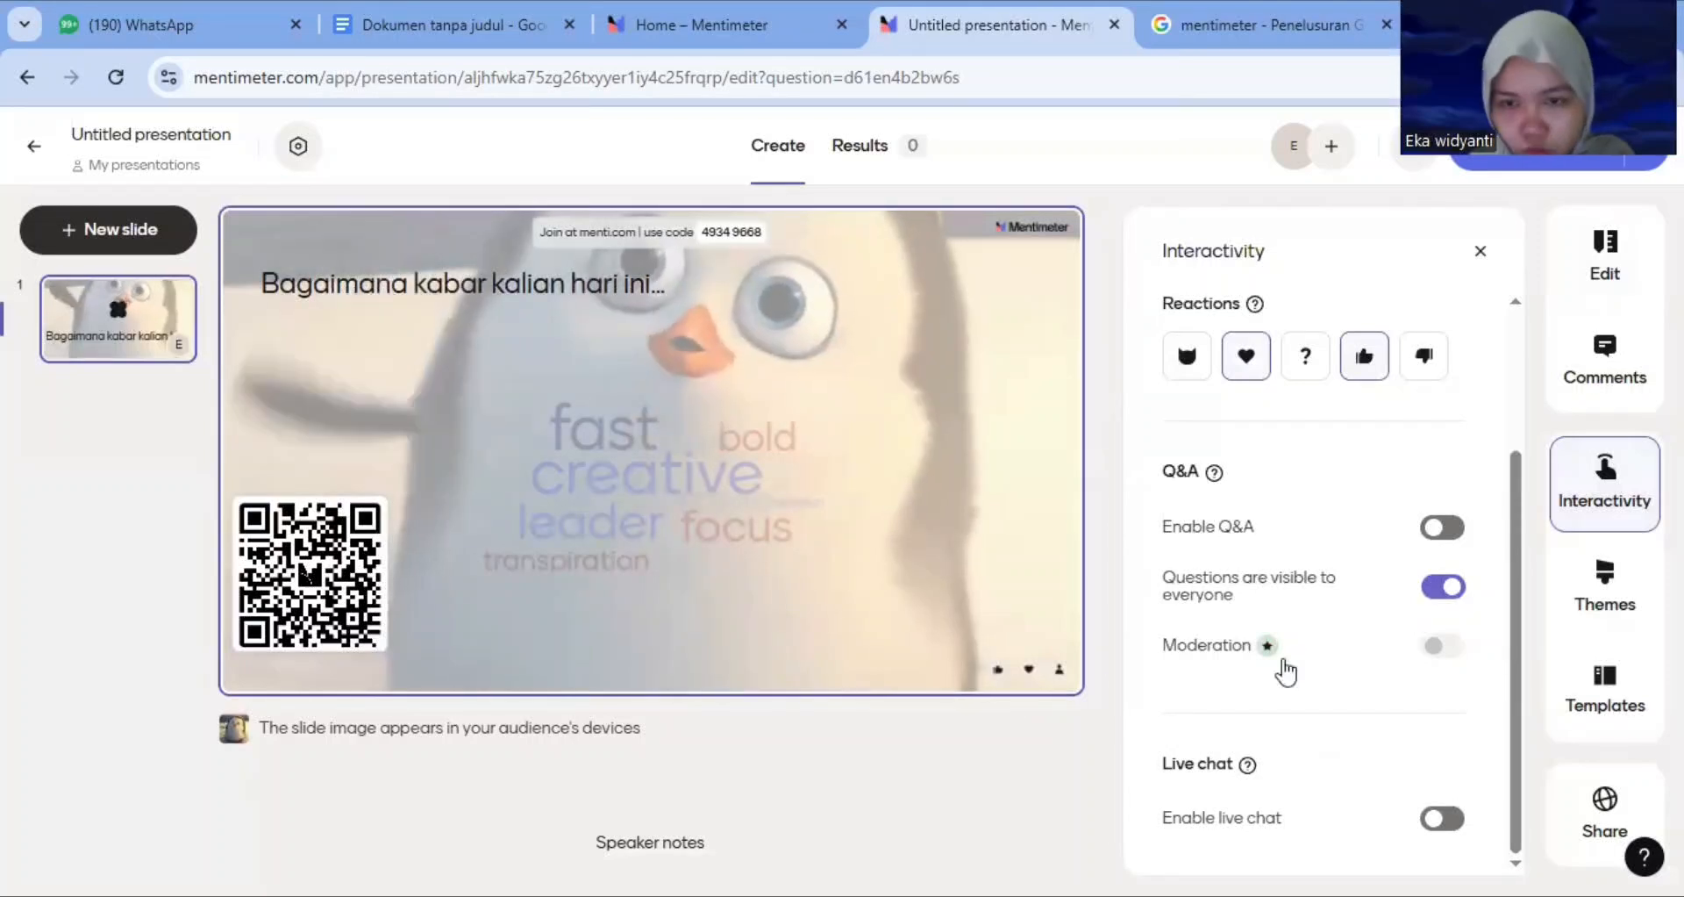
pyautogui.click(1436, 820)
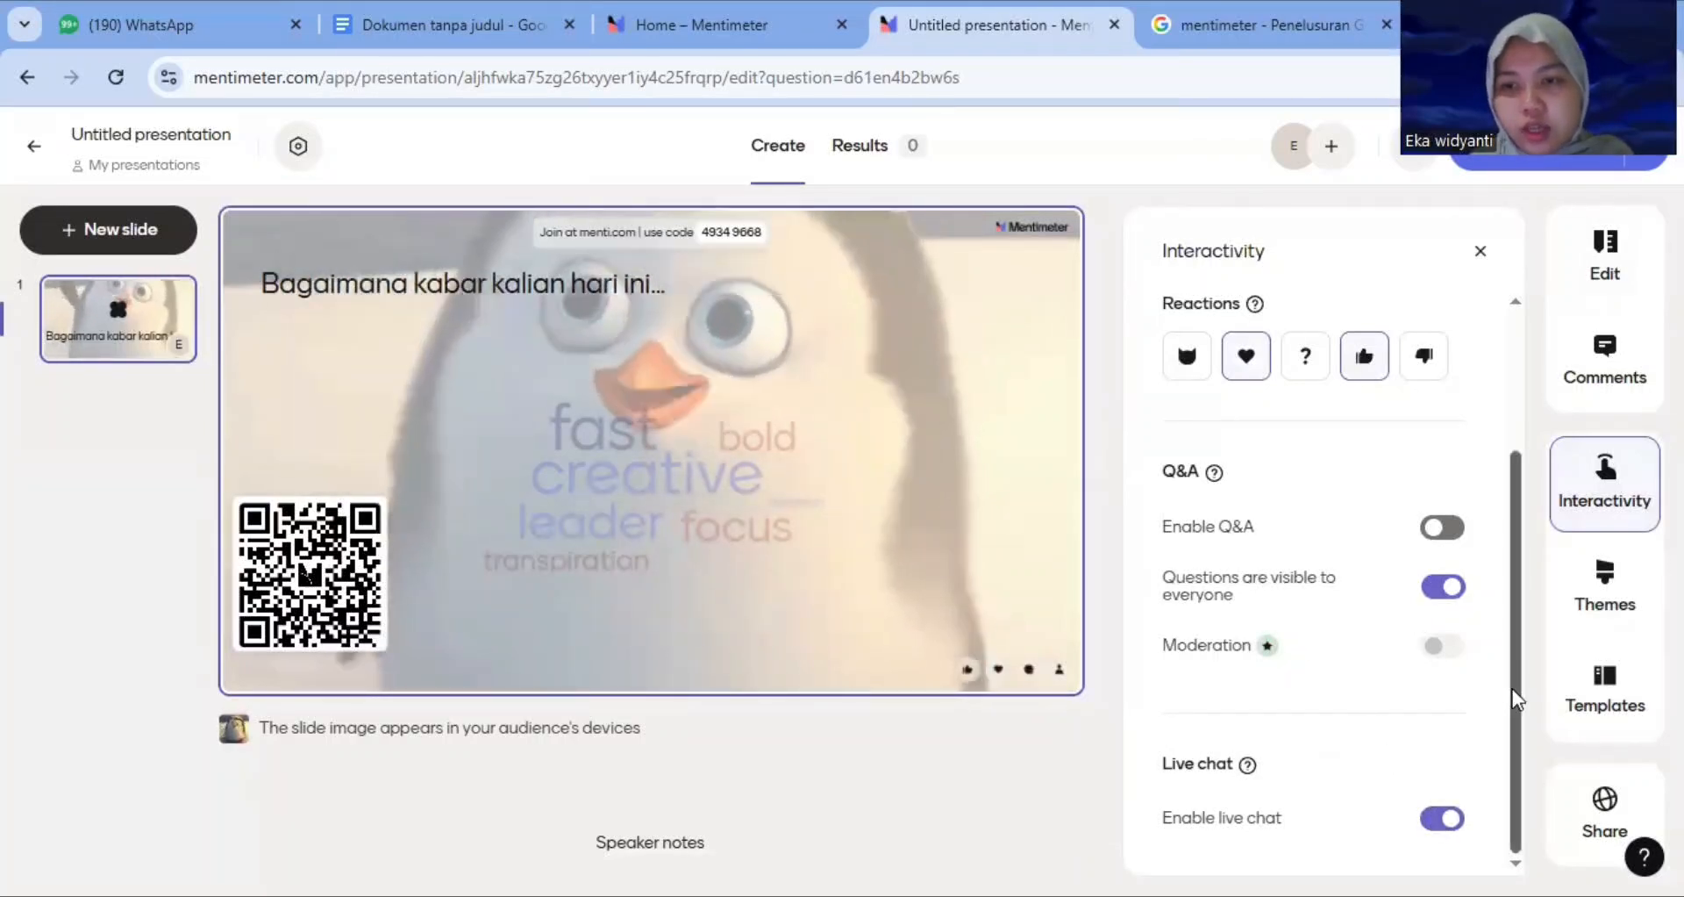
pyautogui.moveTo(1510, 677); pyautogui.dragTo(1523, 530)
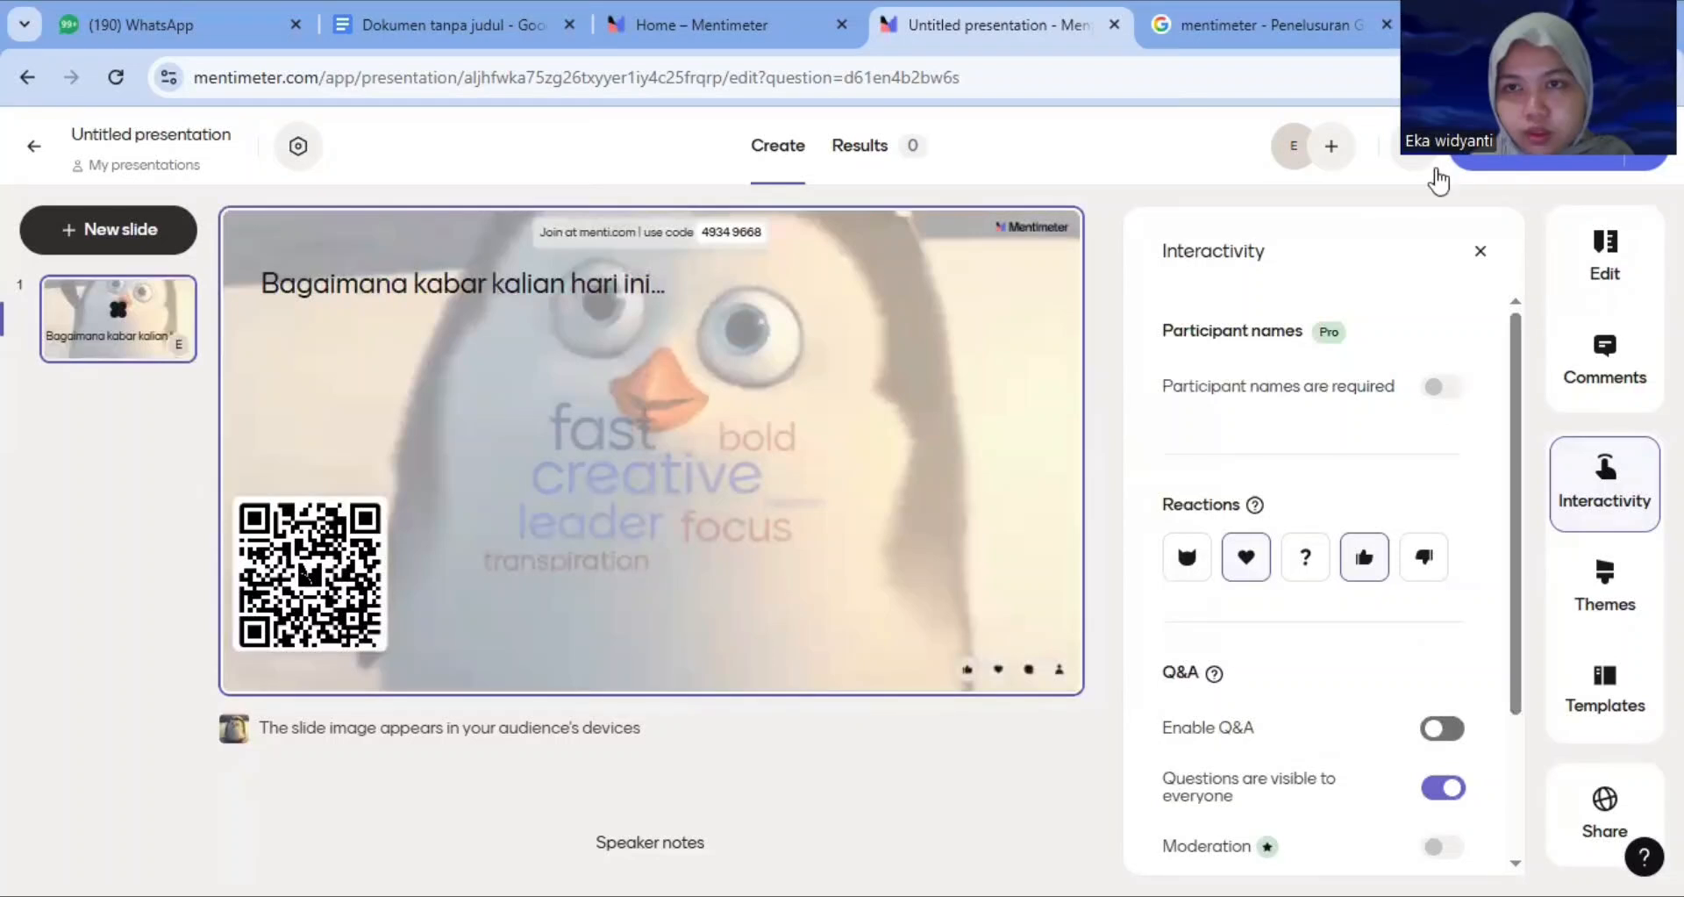
pyautogui.click(1481, 253)
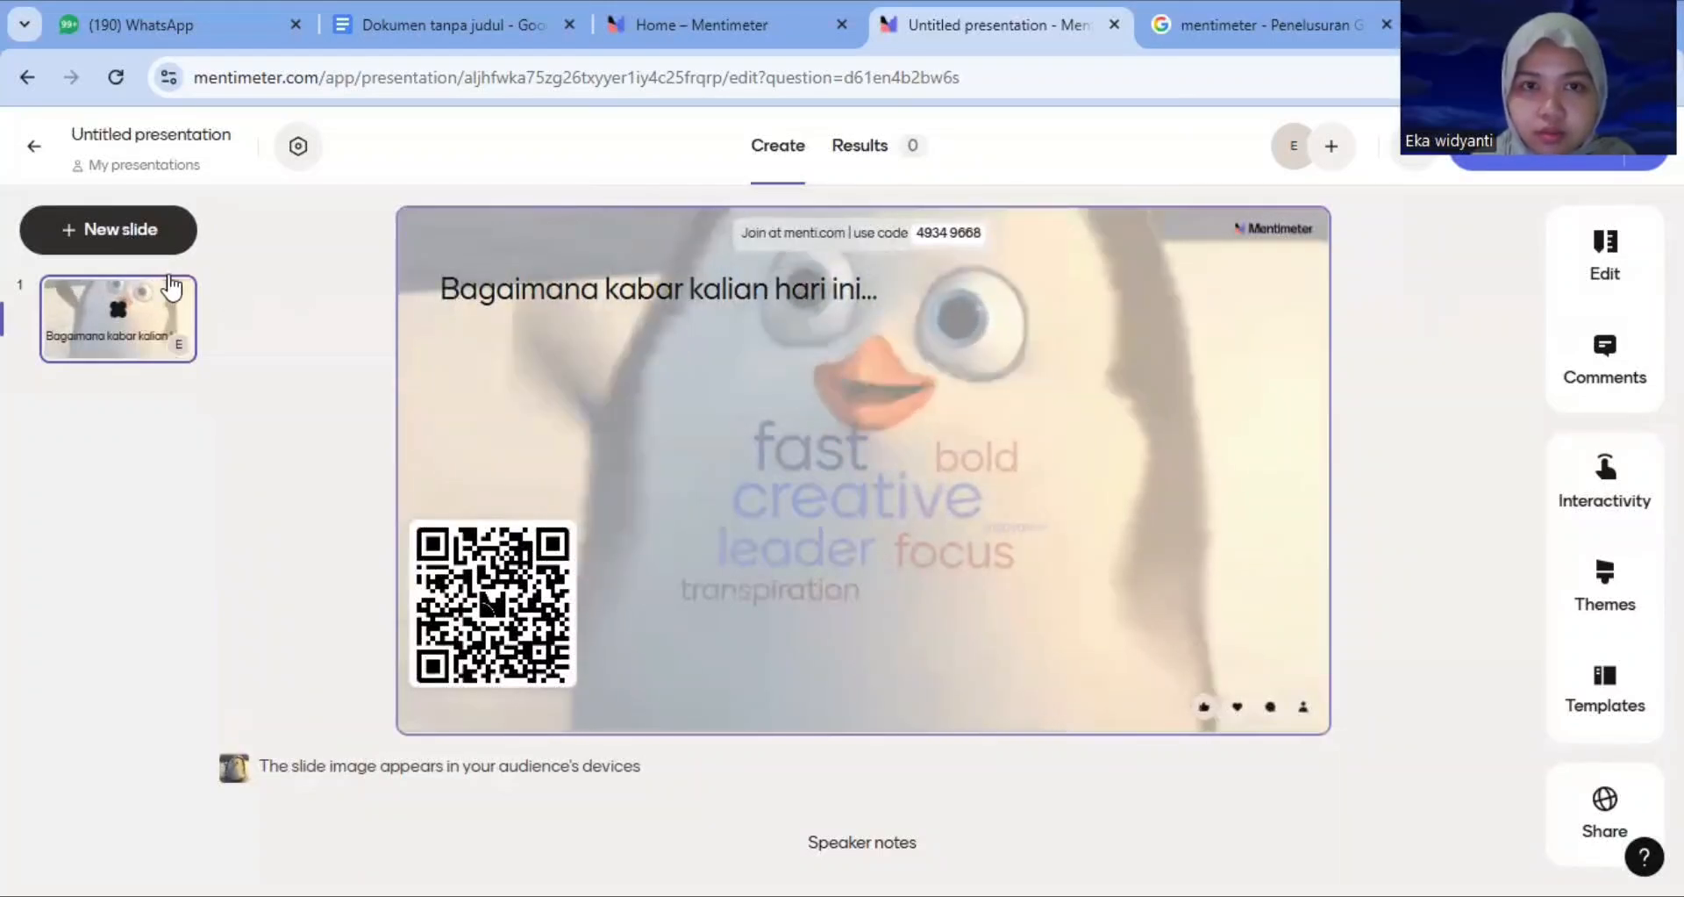
# Add a new Text content slide and set its text alignment to left
pyautogui.click(277, 316)
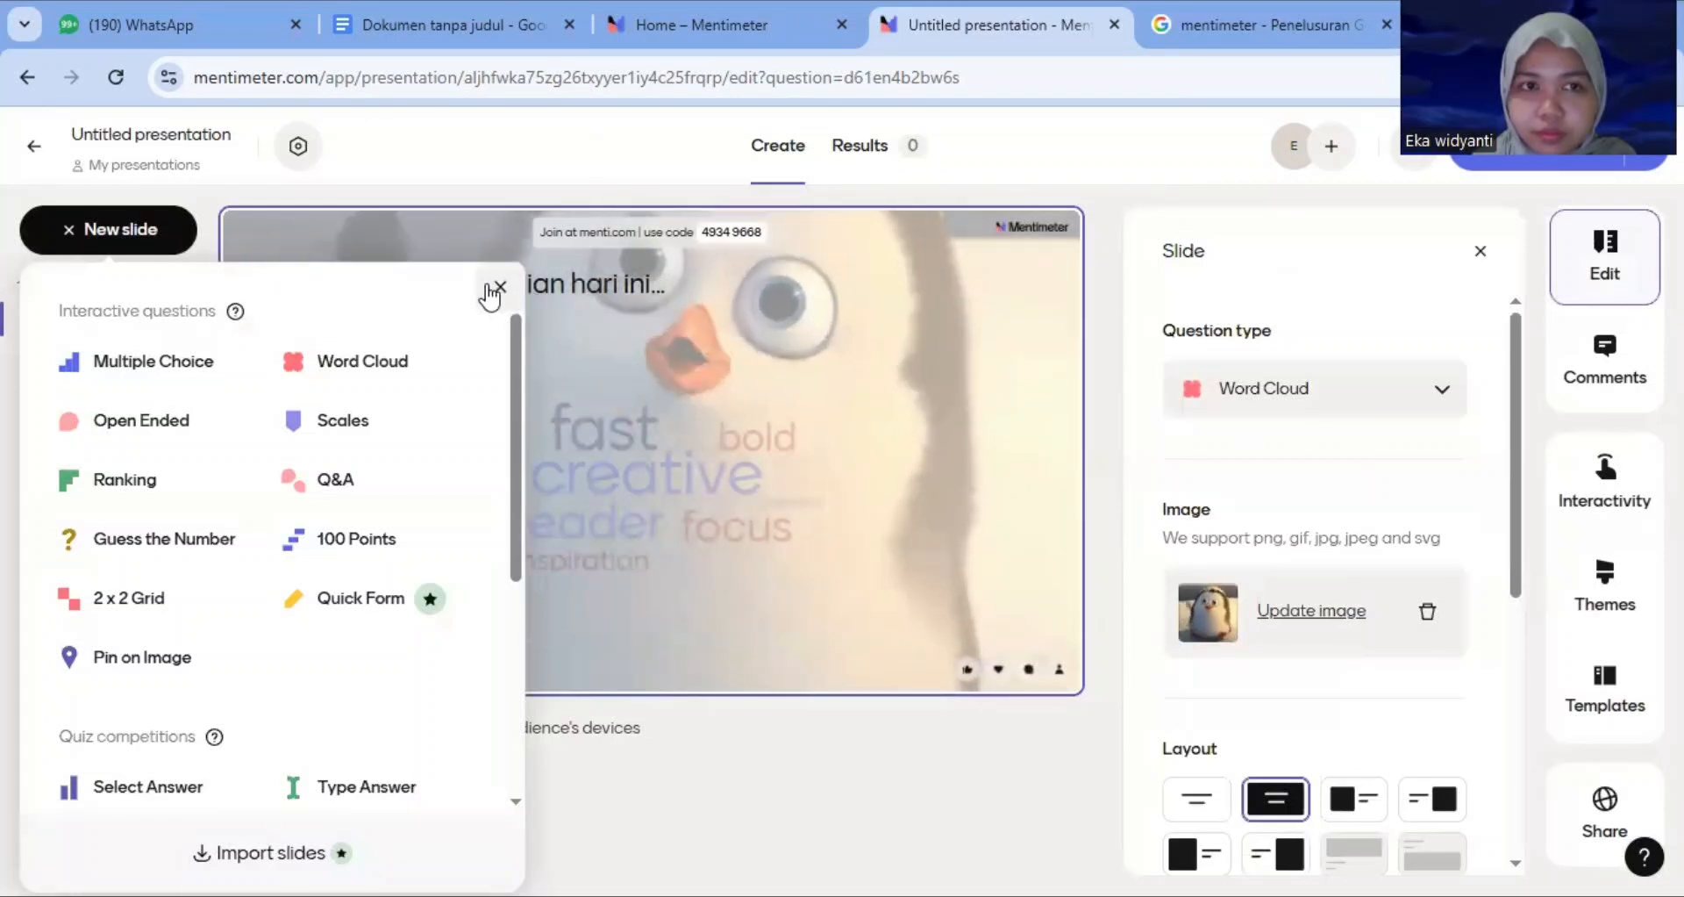
pyautogui.moveTo(363, 369)
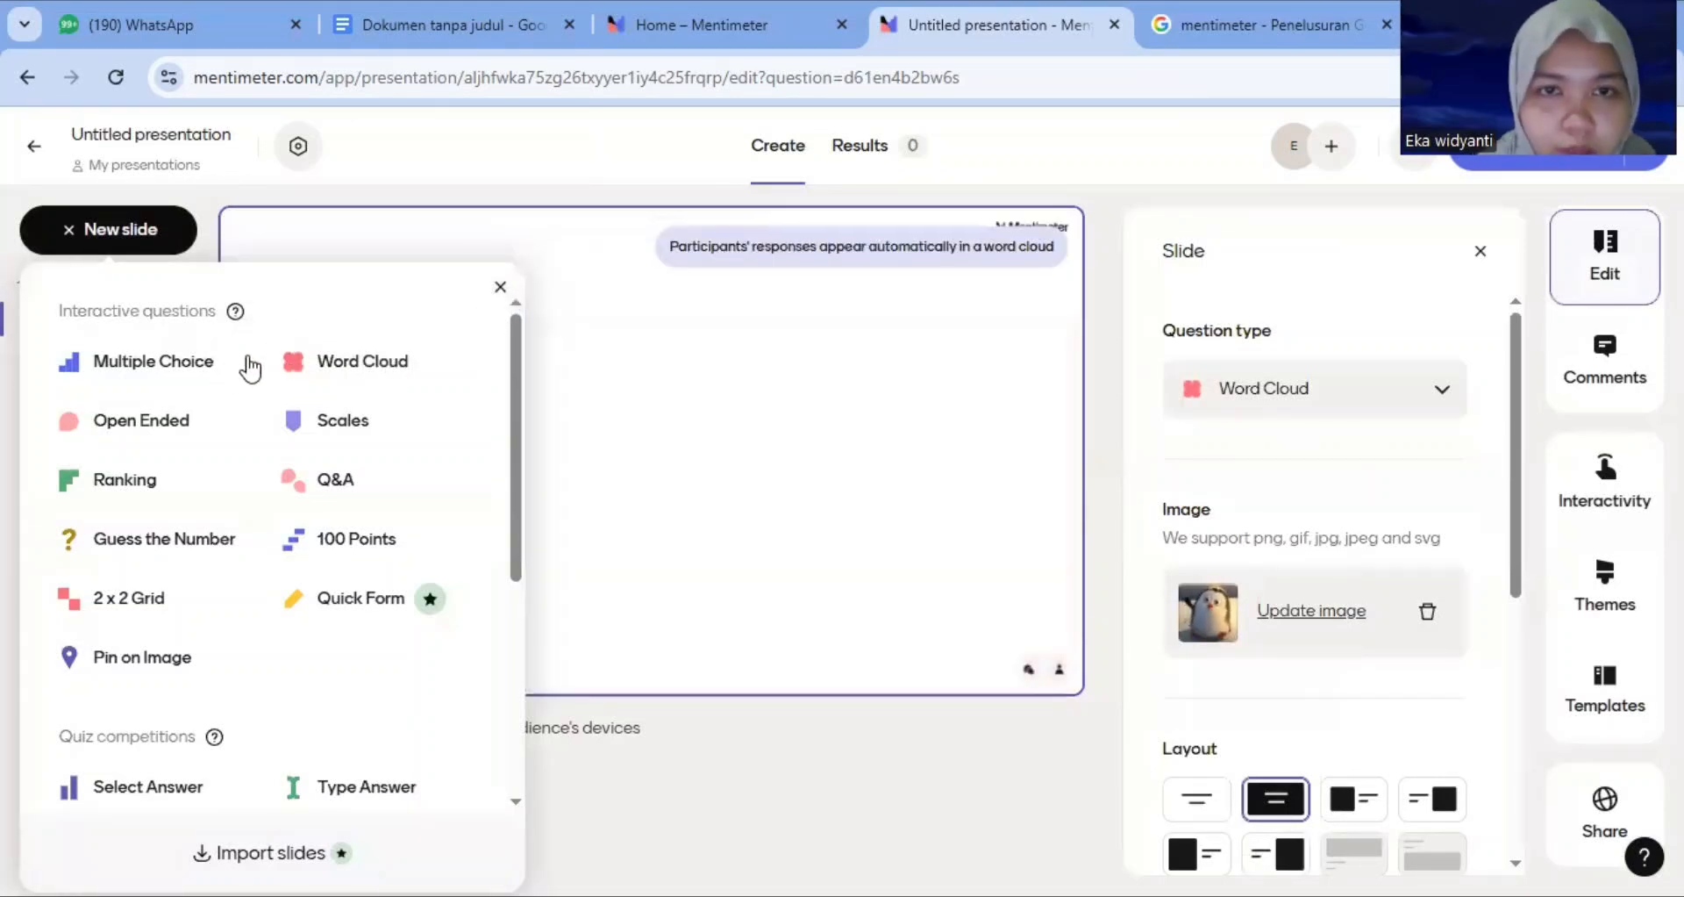
pyautogui.scroll(-5, 516, 509)
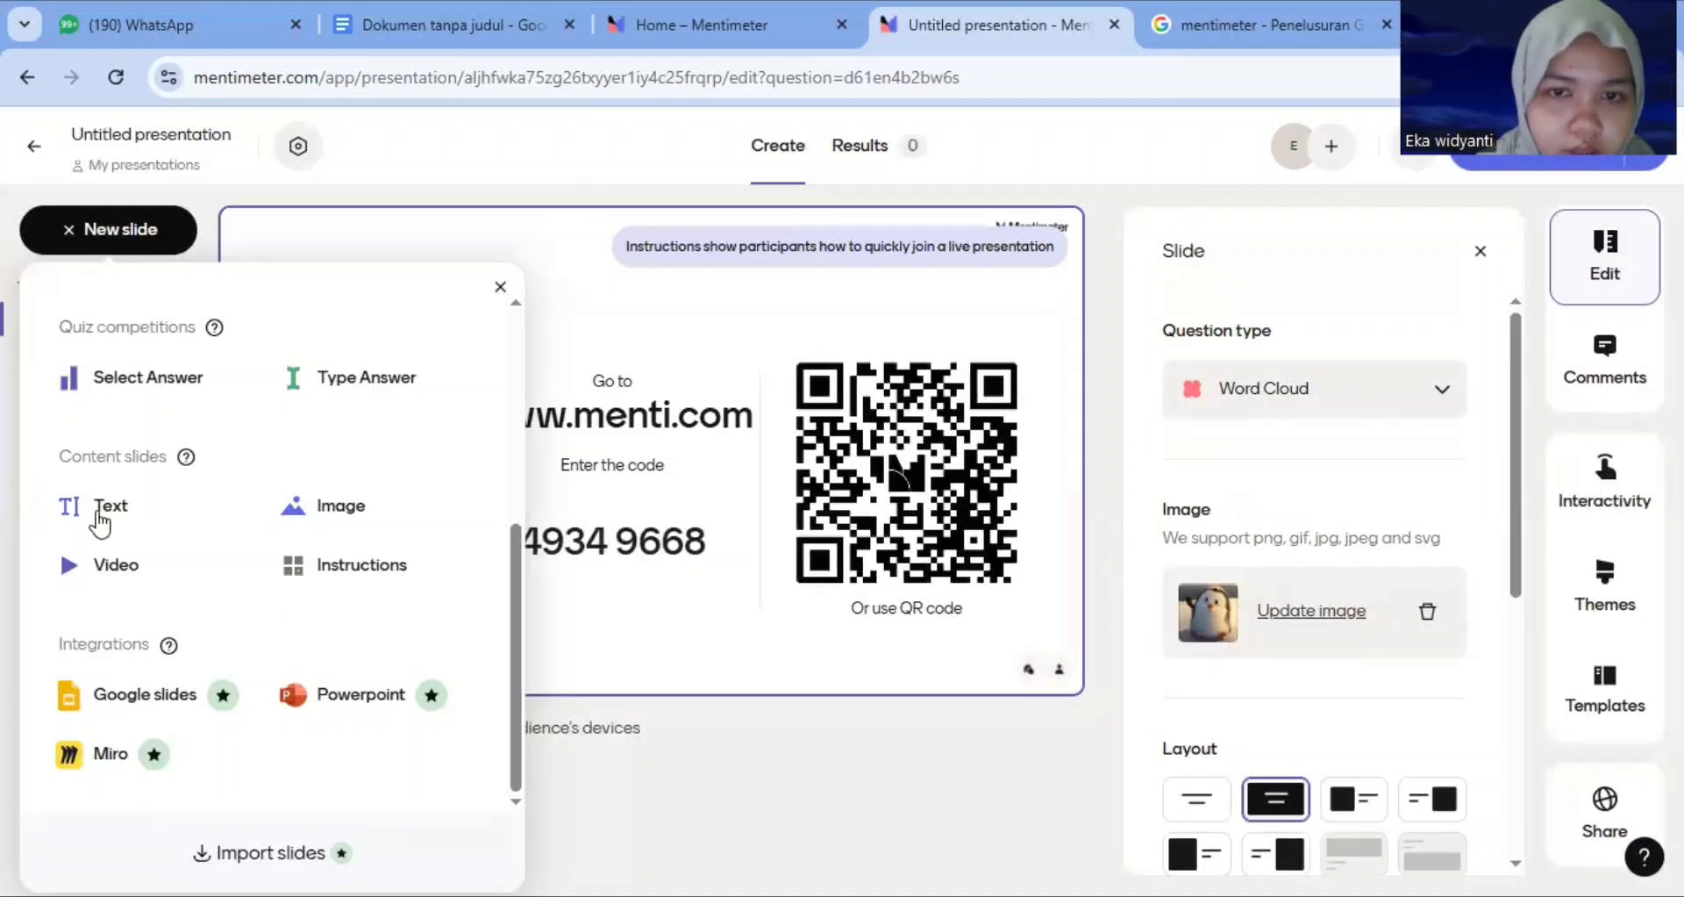
pyautogui.moveTo(101, 524); pyautogui.dragTo(482, 492)
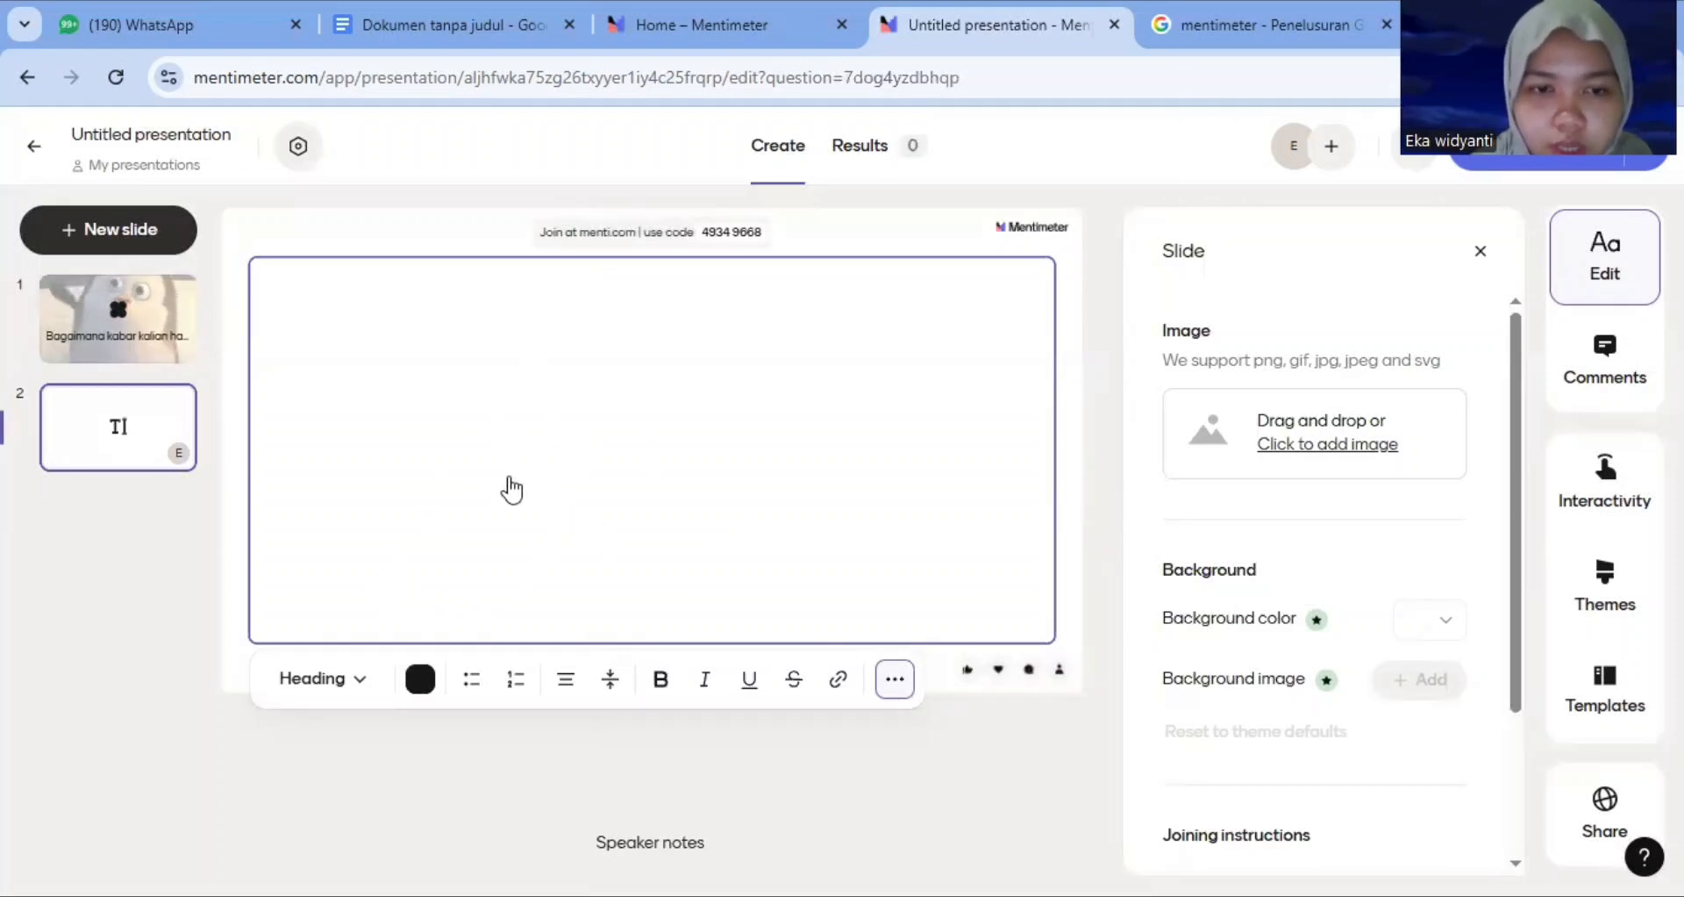
pyautogui.click(564, 693)
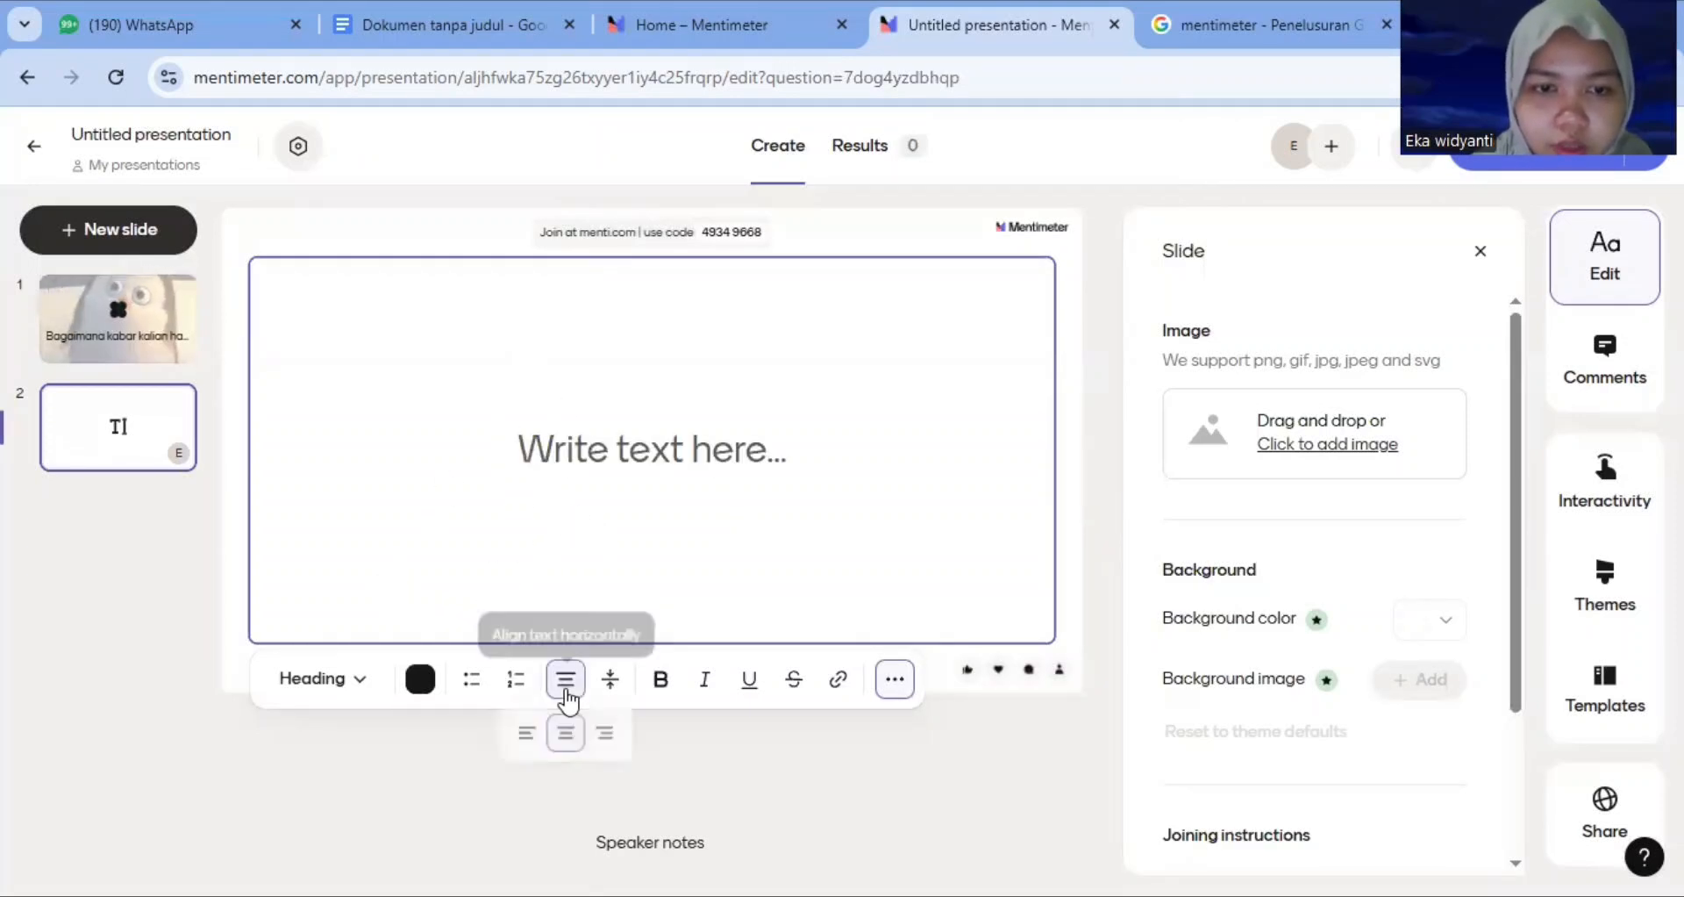
pyautogui.click(526, 737)
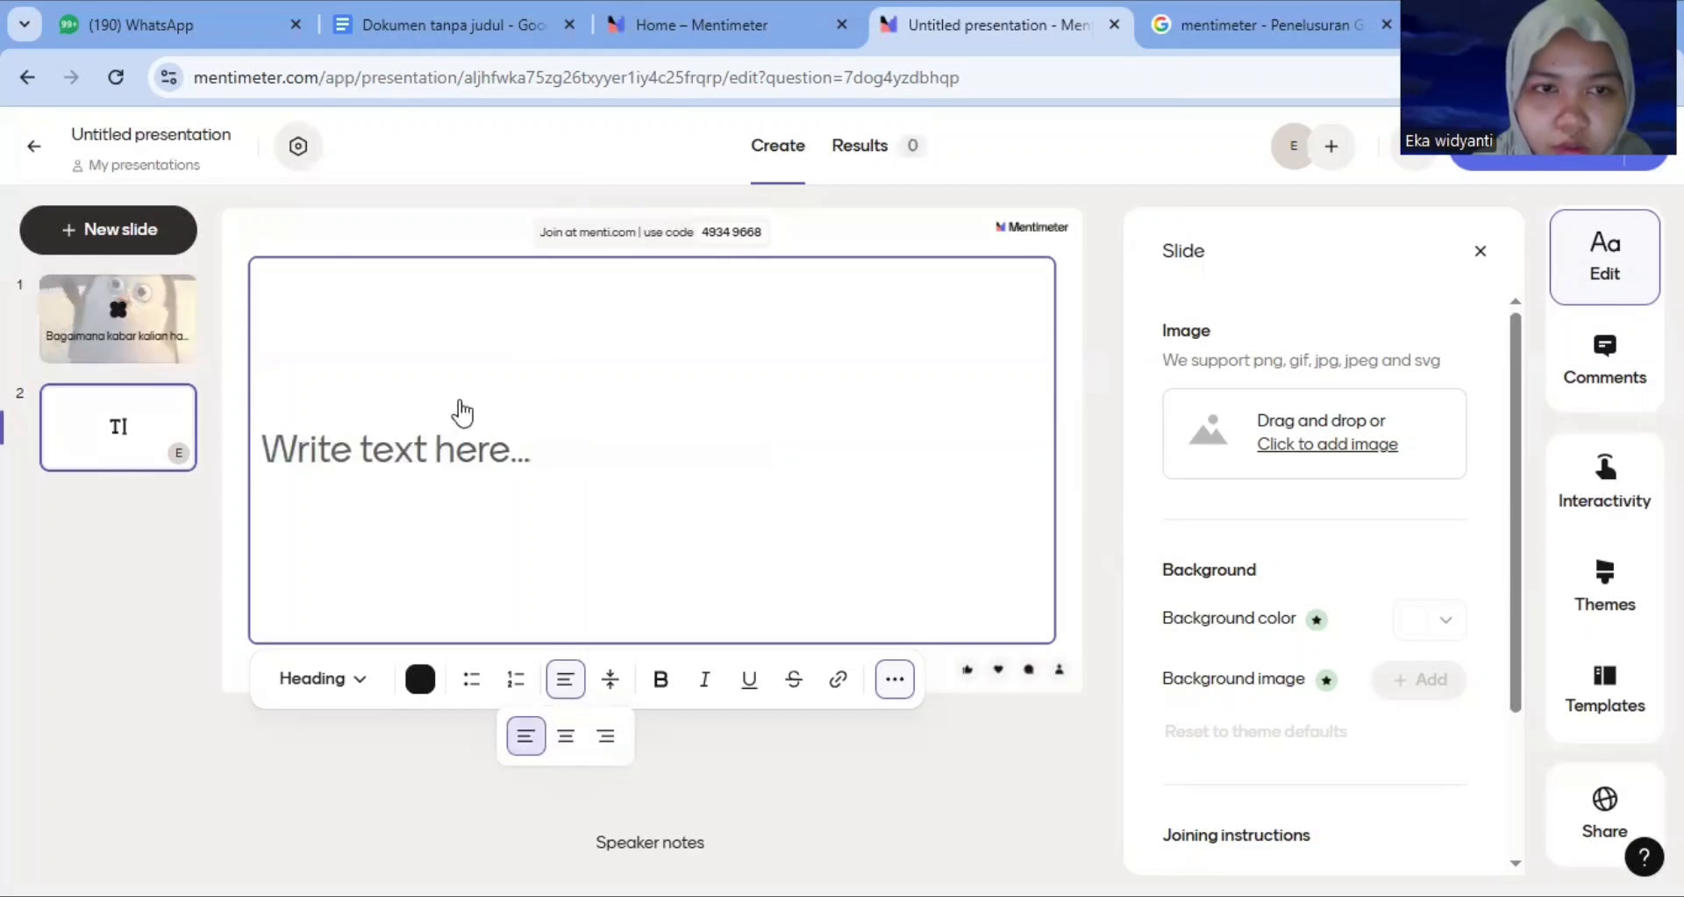
# Switch to the Google Docs document and select the first paragraph defining 'Pengertian Perjanjian'
pyautogui.click(479, 17)
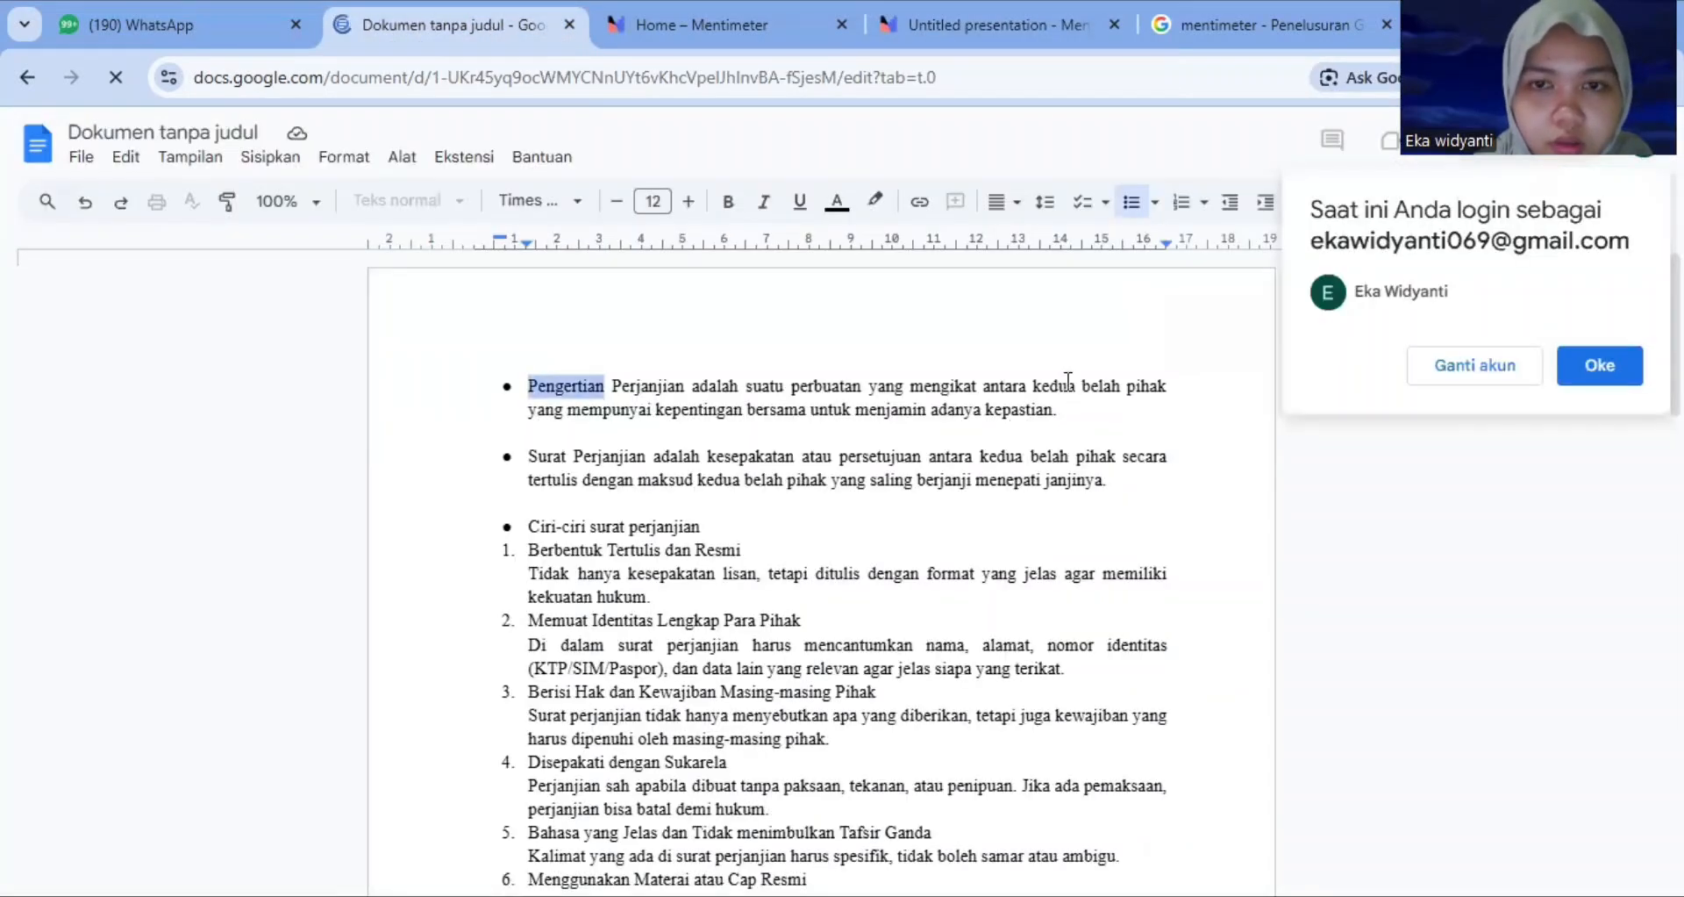
pyautogui.moveTo(1076, 399); pyautogui.dragTo(1073, 416)
pyautogui.hotkey('ctrl', 'c')
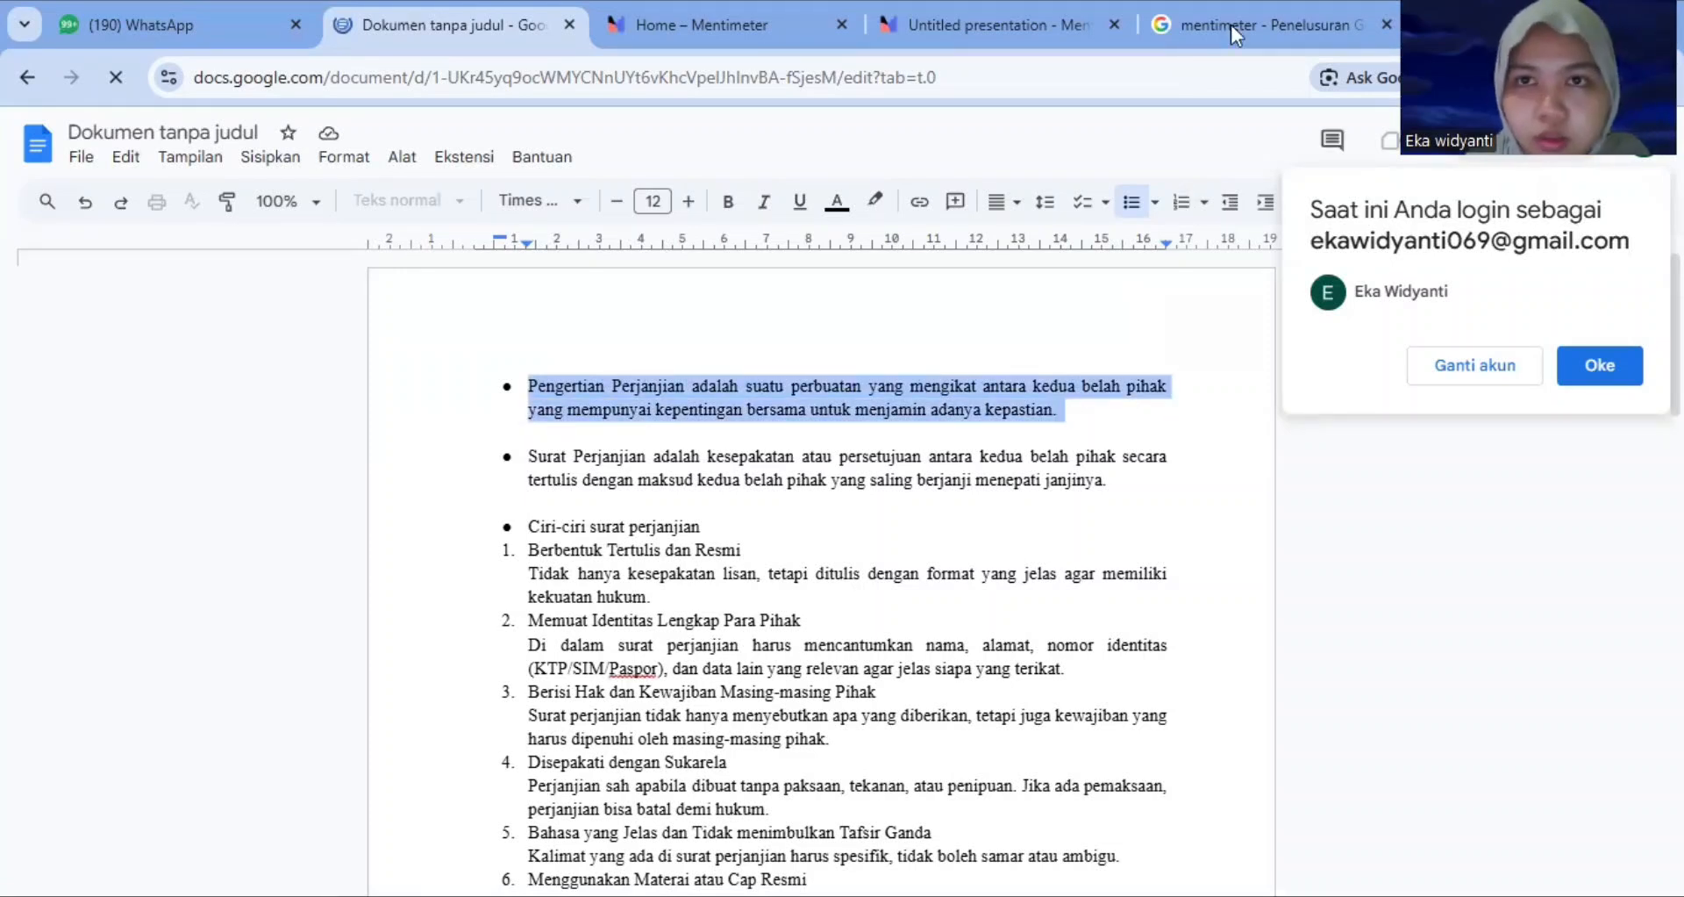
# Paste the copied paragraph into the text slide's text box and remove its bullet
pyautogui.click(1024, 28)
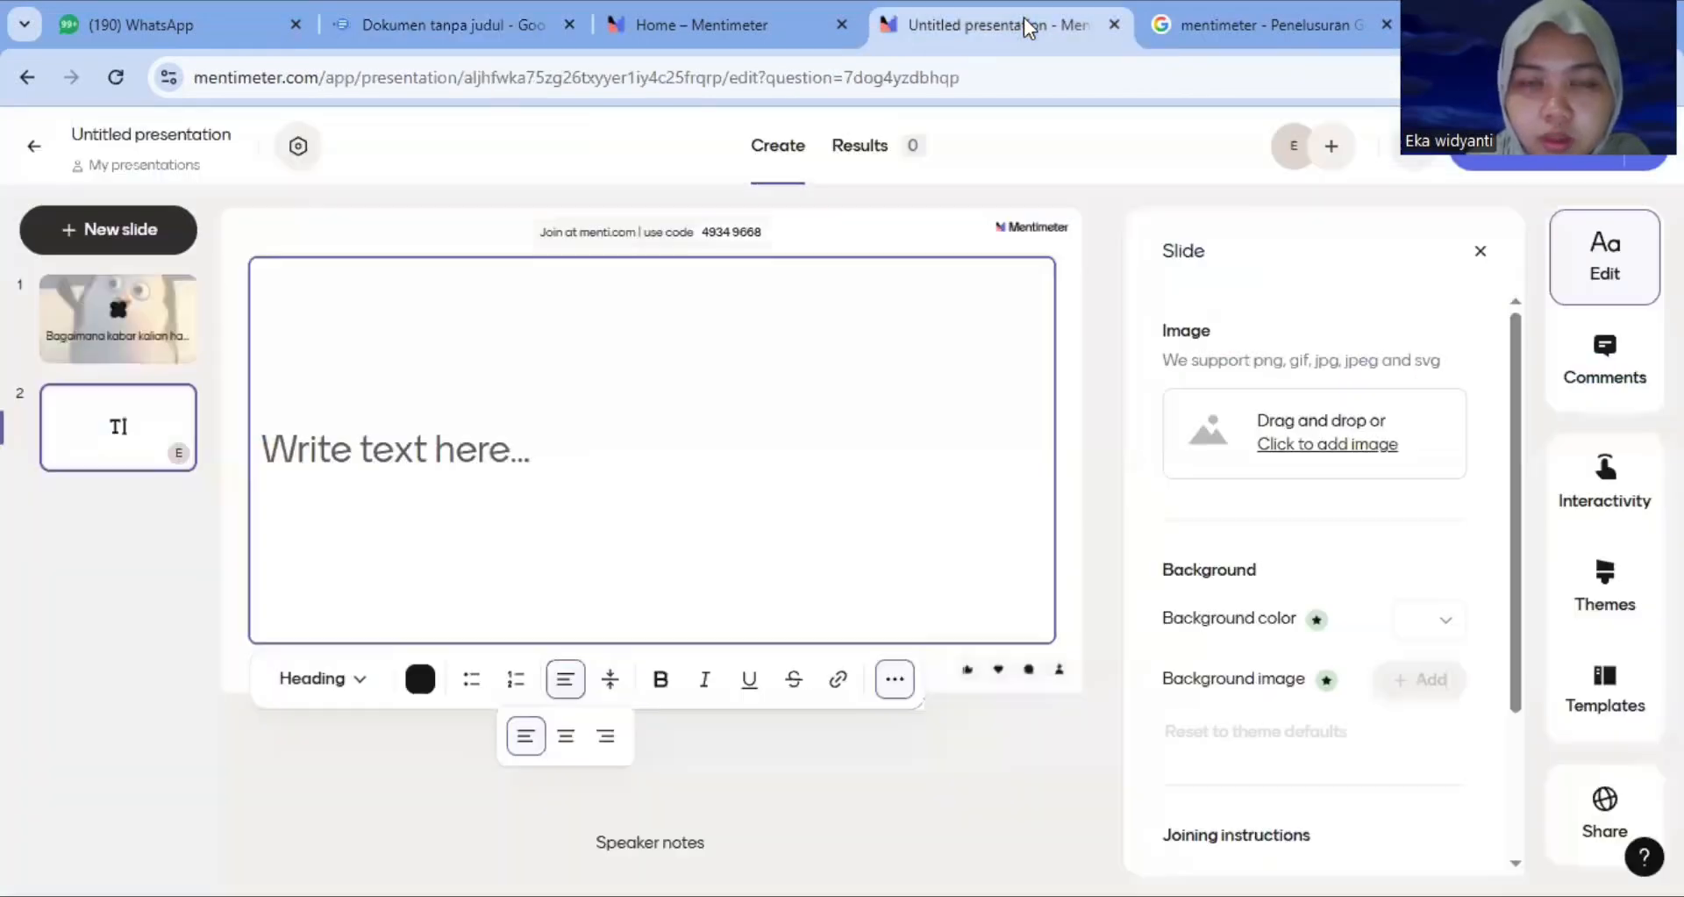
pyautogui.click(397, 439)
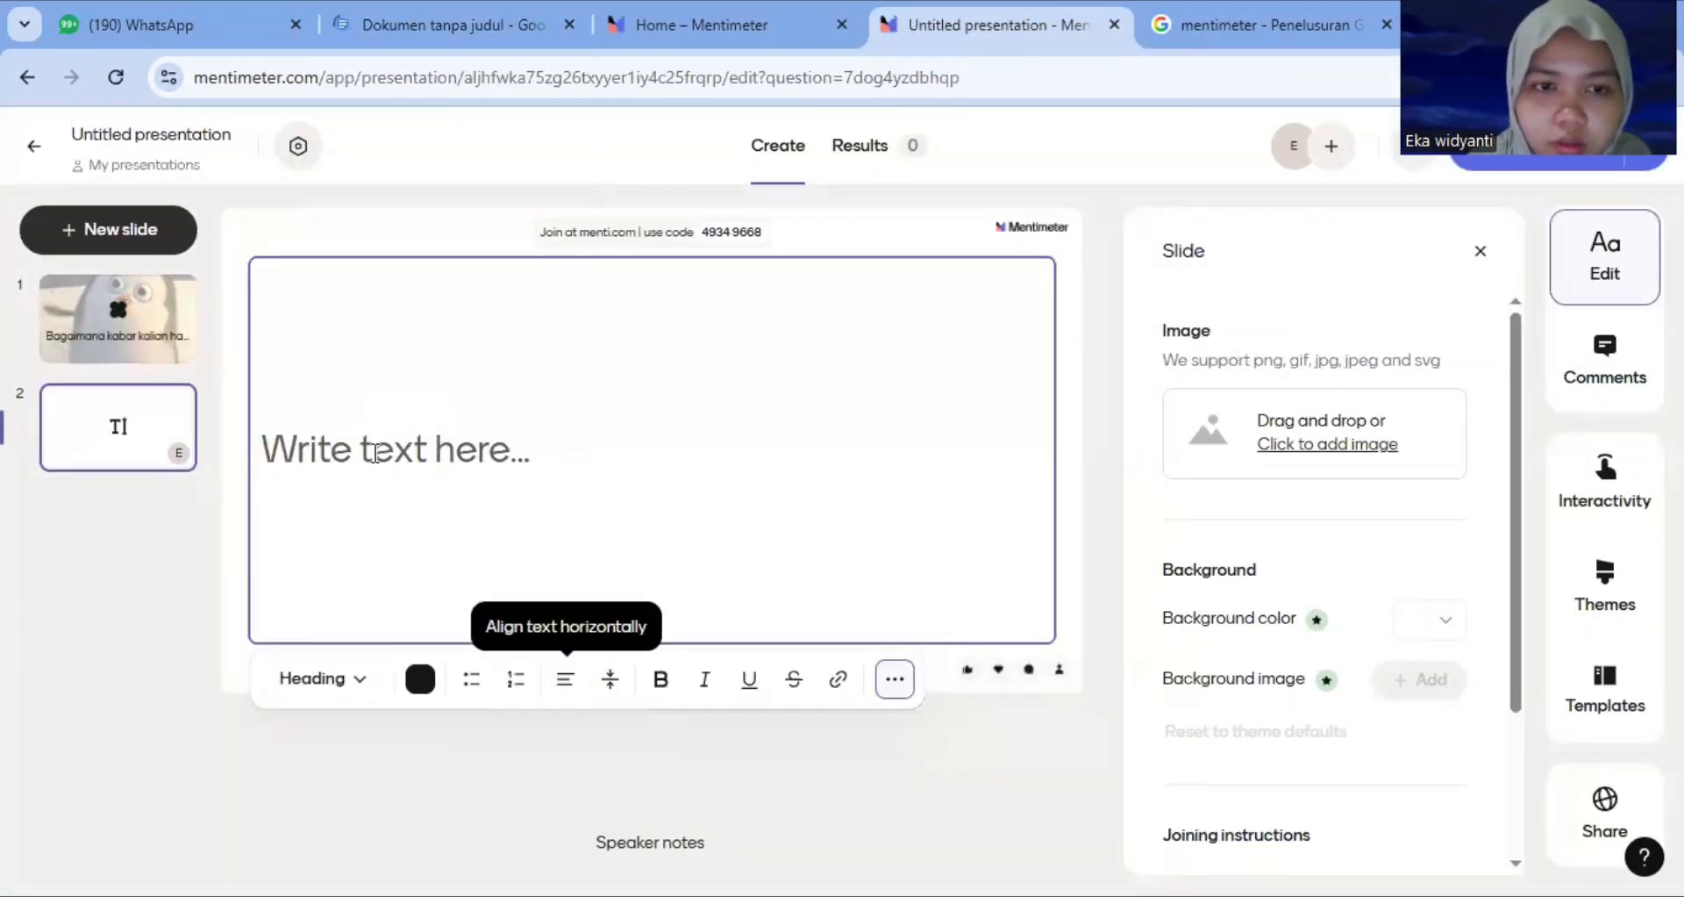
pyautogui.click(375, 453)
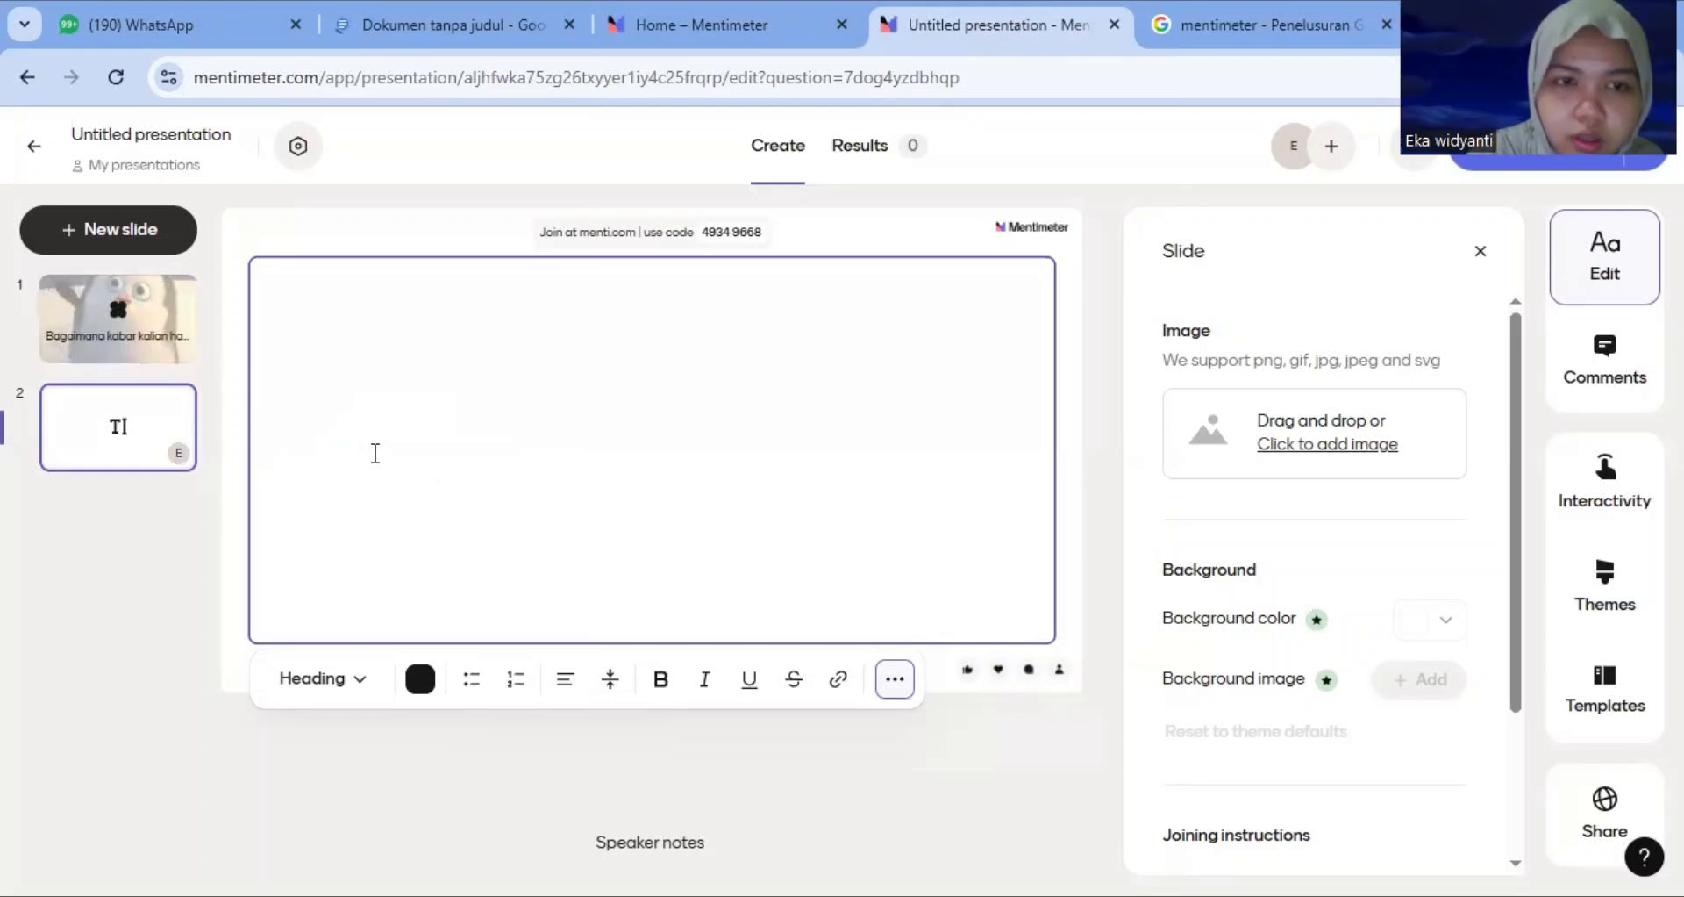
pyautogui.hotkey('ctrl', 'v')
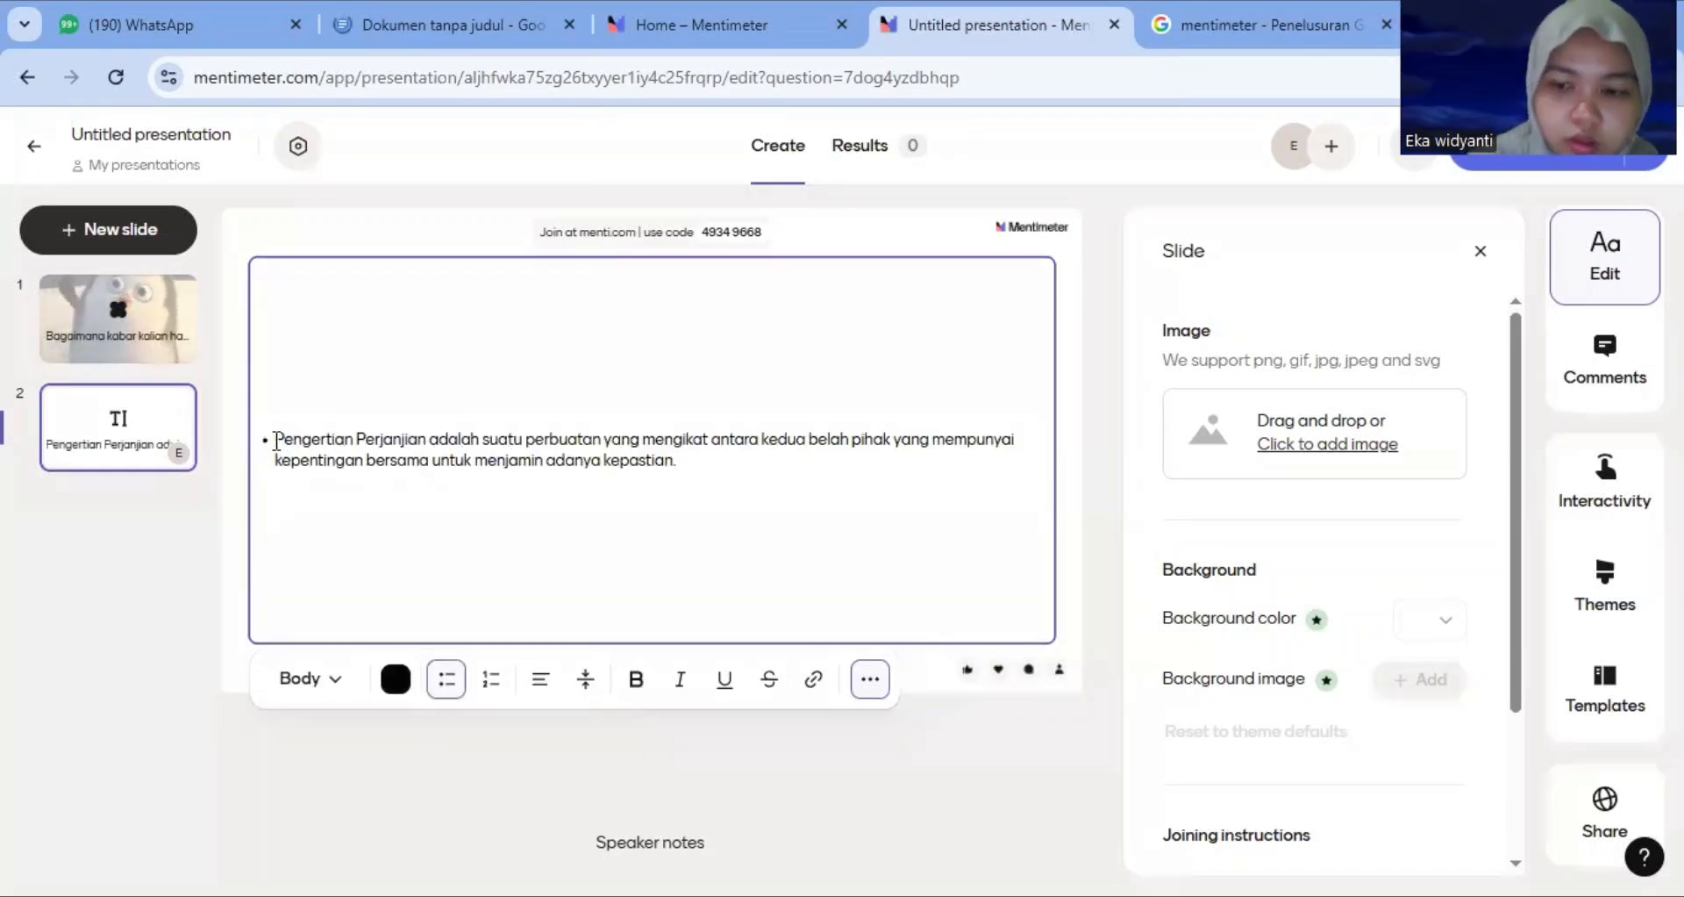
pyautogui.press('BackSpace')
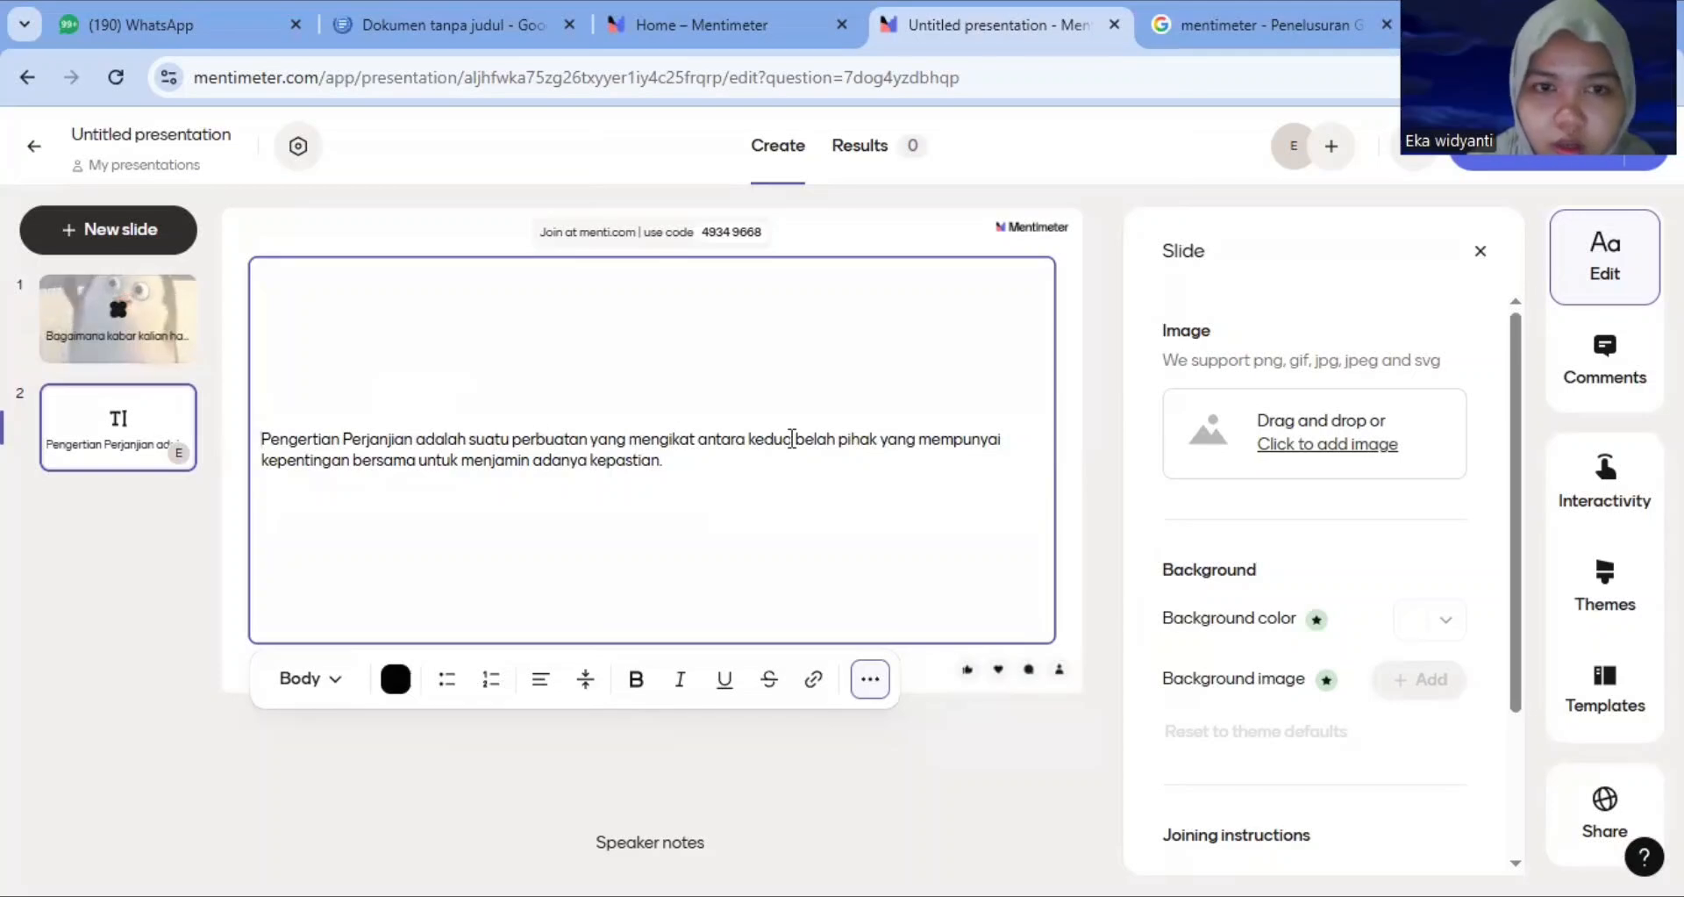
# Upload 'WhatsApp Image 2025-12-22 at 05.35.38' from Downloads as the text slide's image and close the slide settings
pyautogui.click(1324, 446)
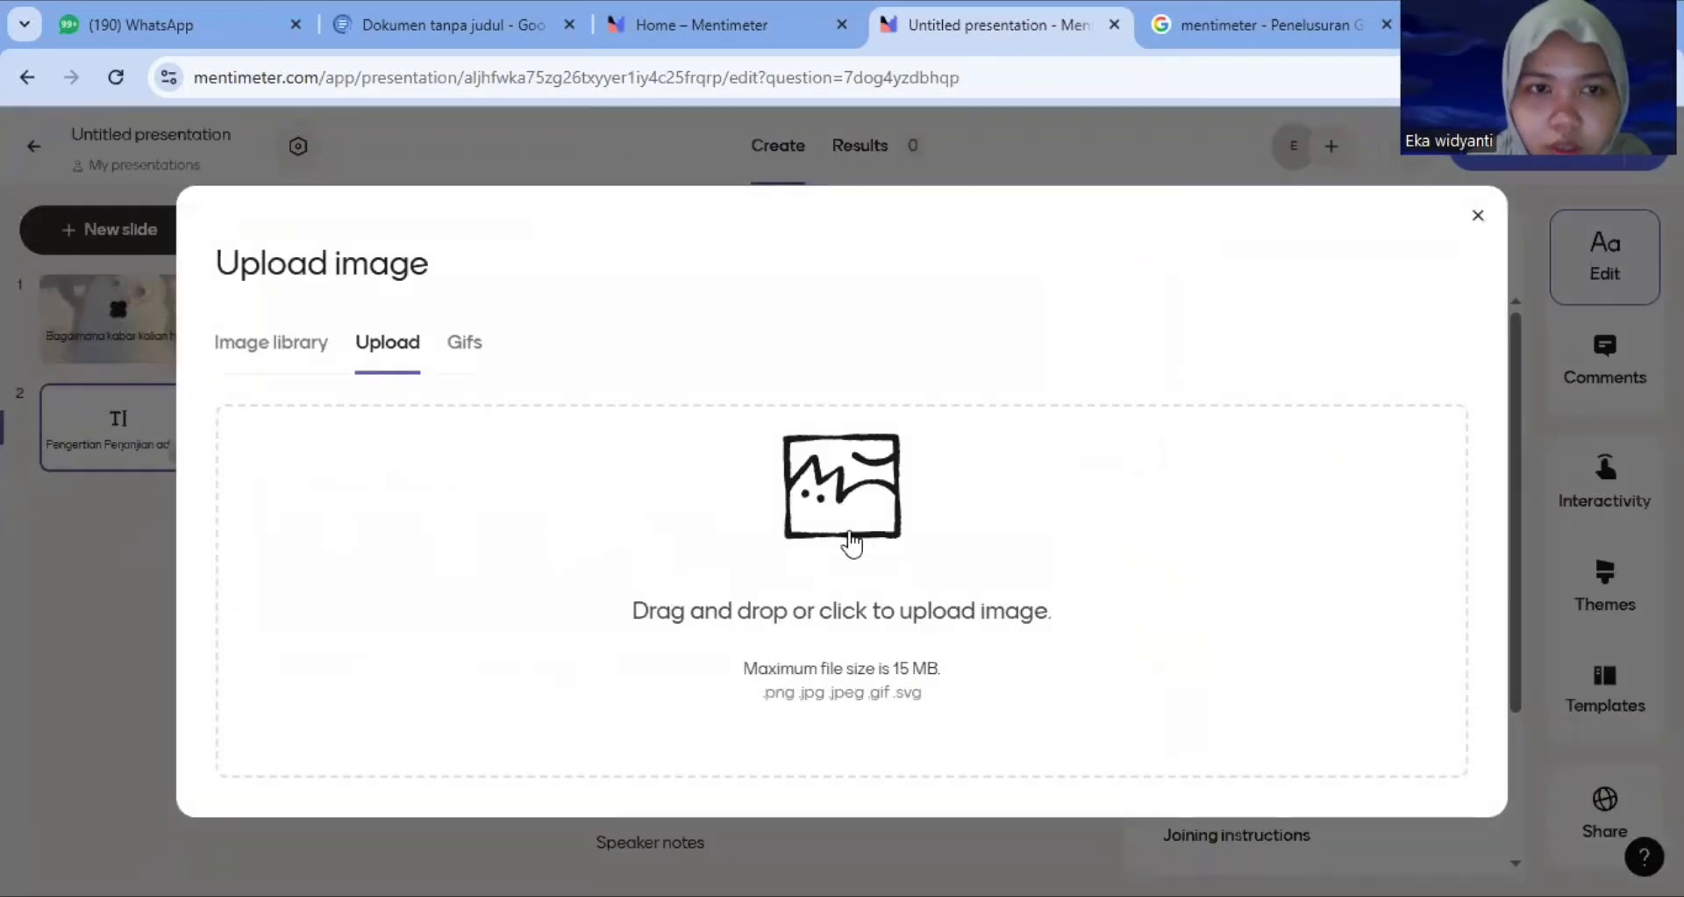
pyautogui.click(860, 636)
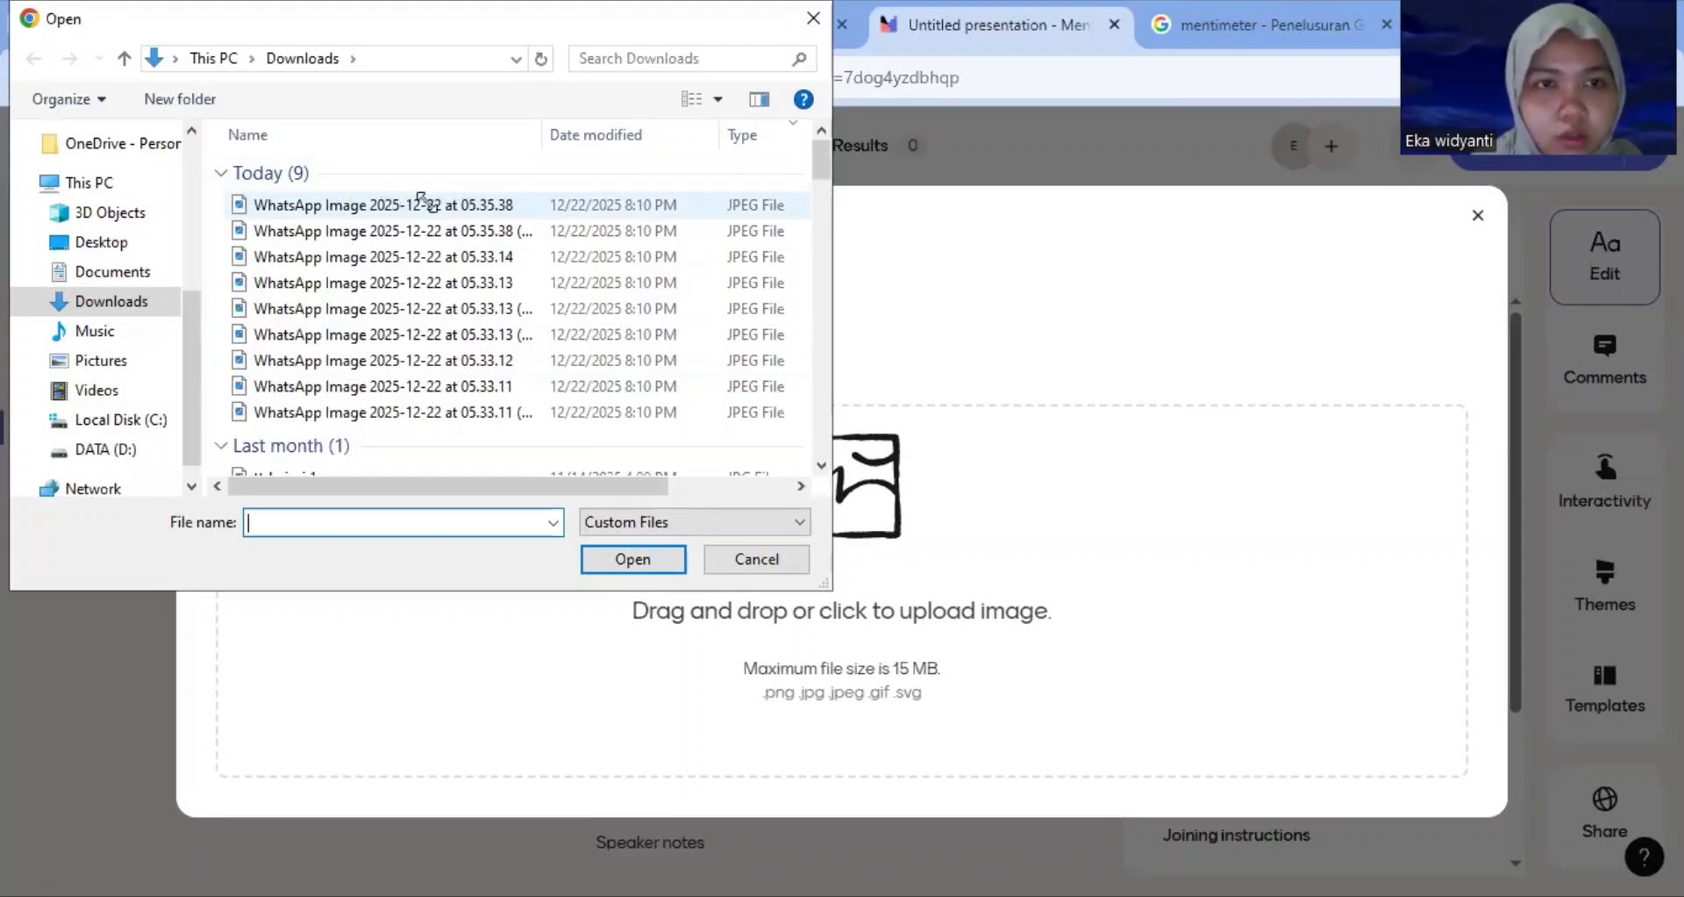
pyautogui.click(412, 202)
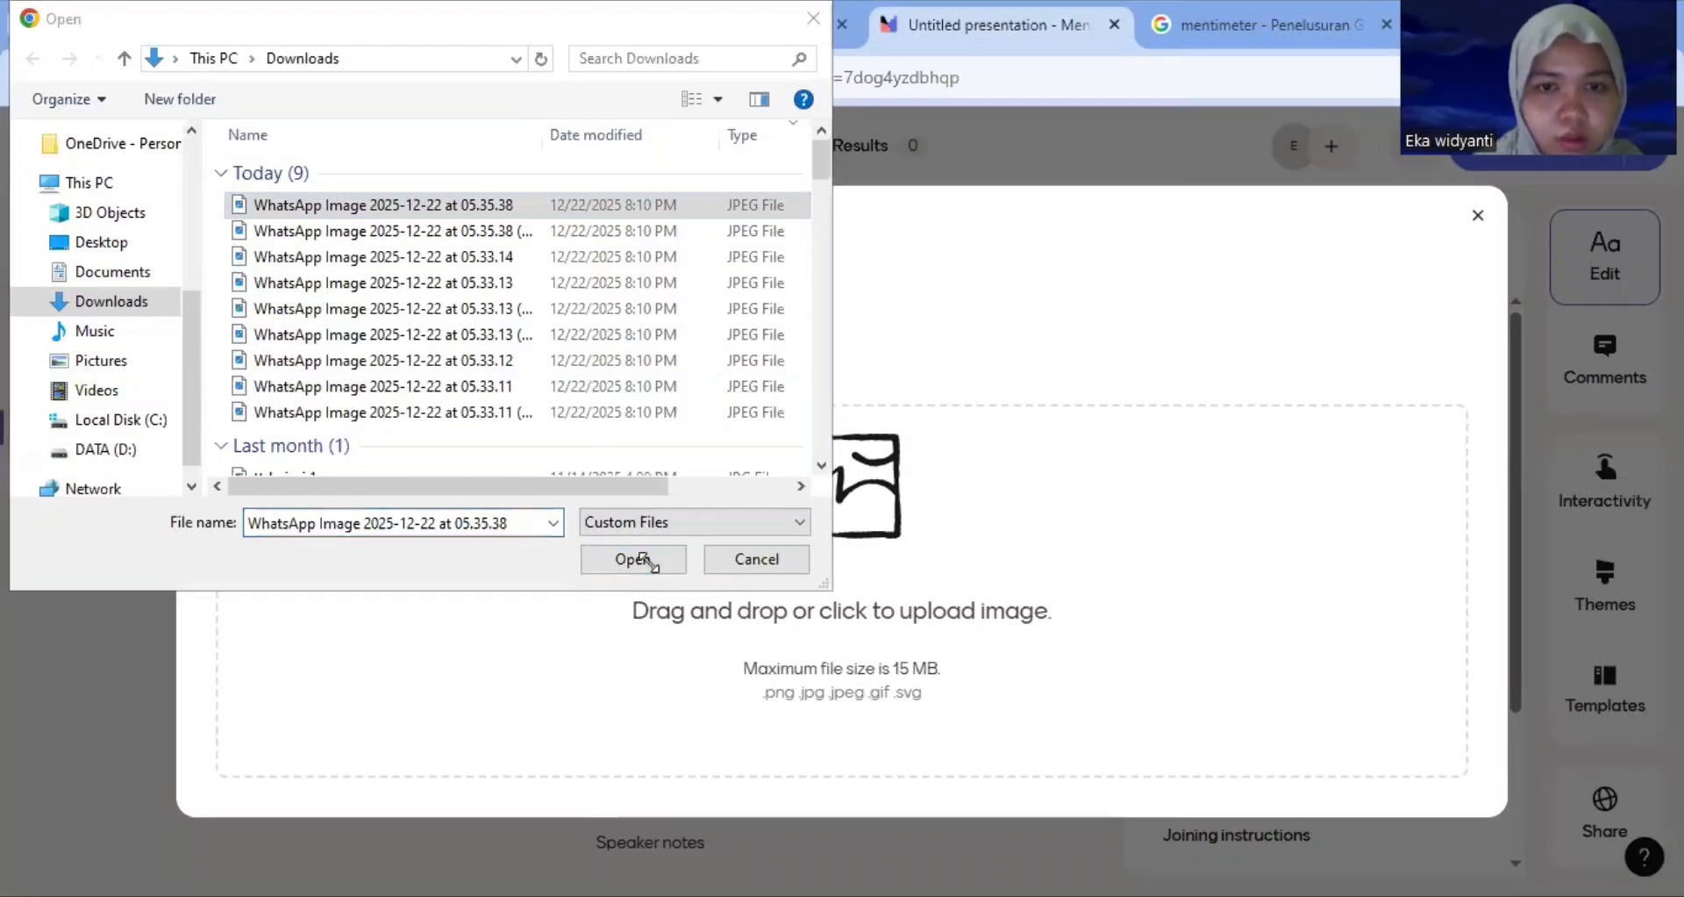
pyautogui.click(633, 558)
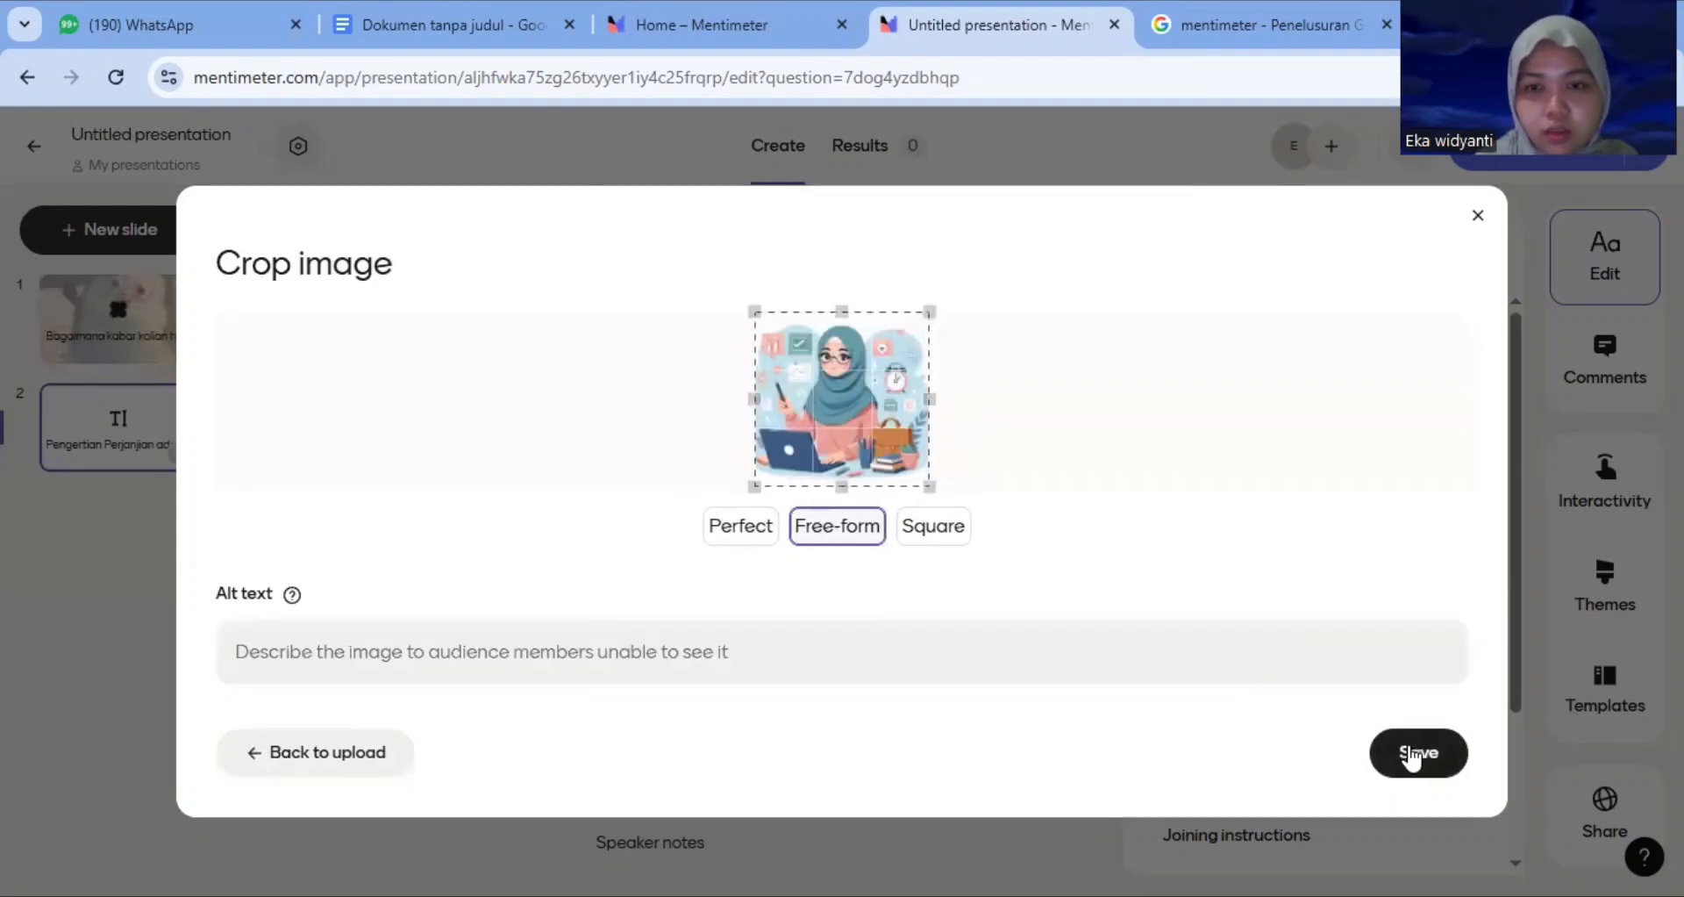
pyautogui.click(1413, 760)
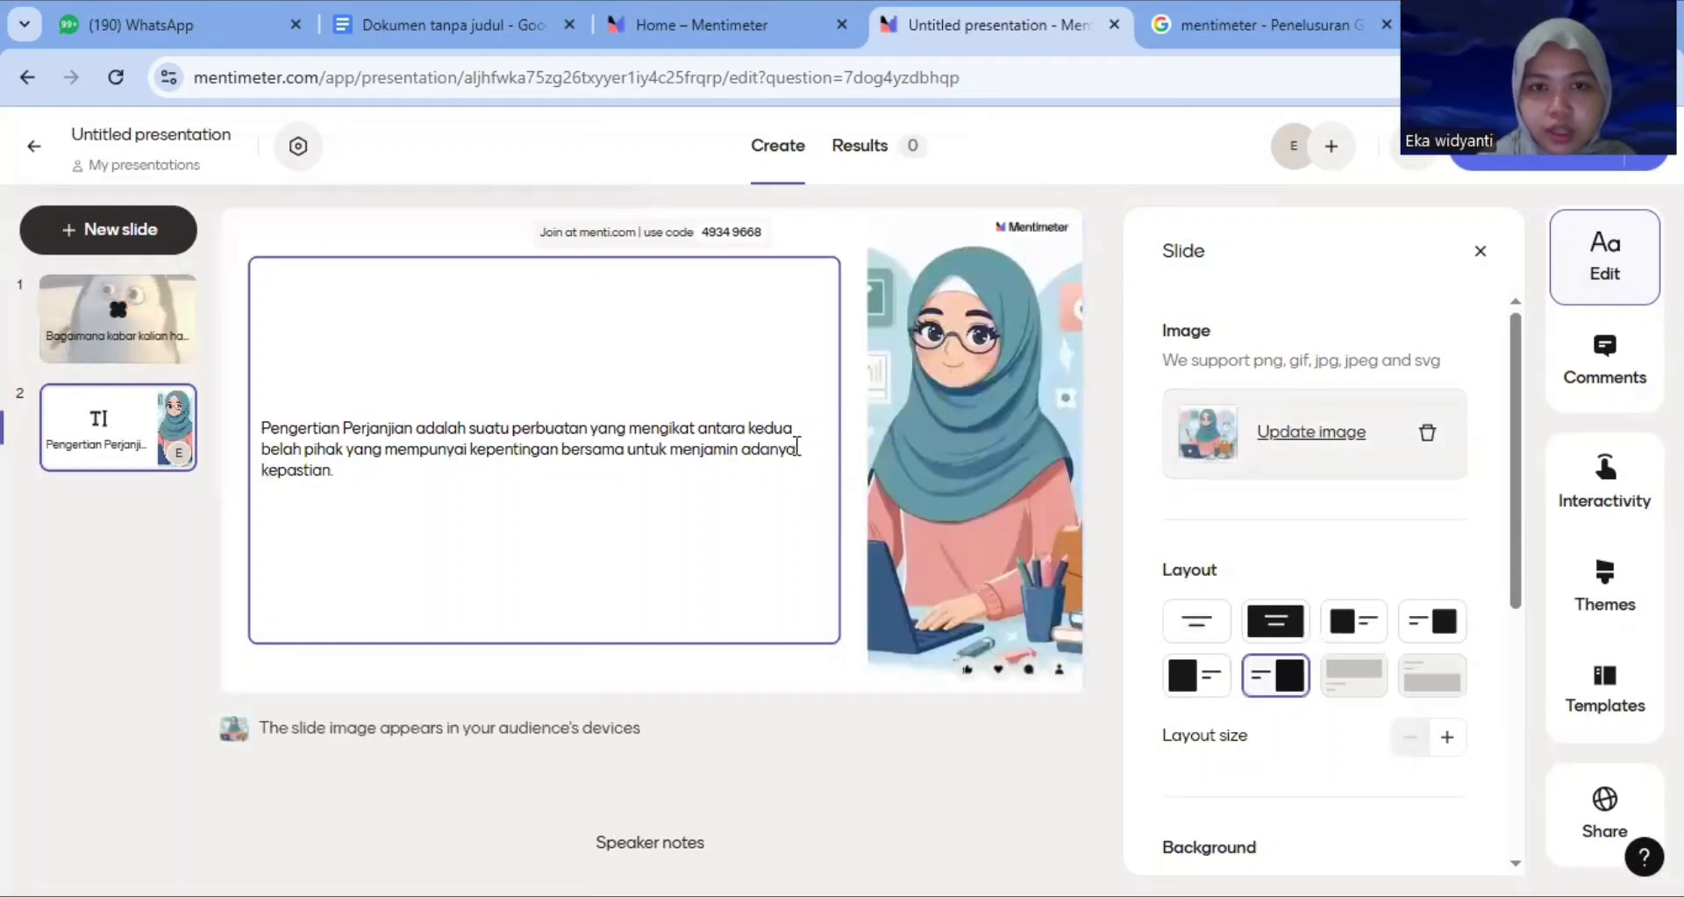
pyautogui.click(1488, 254)
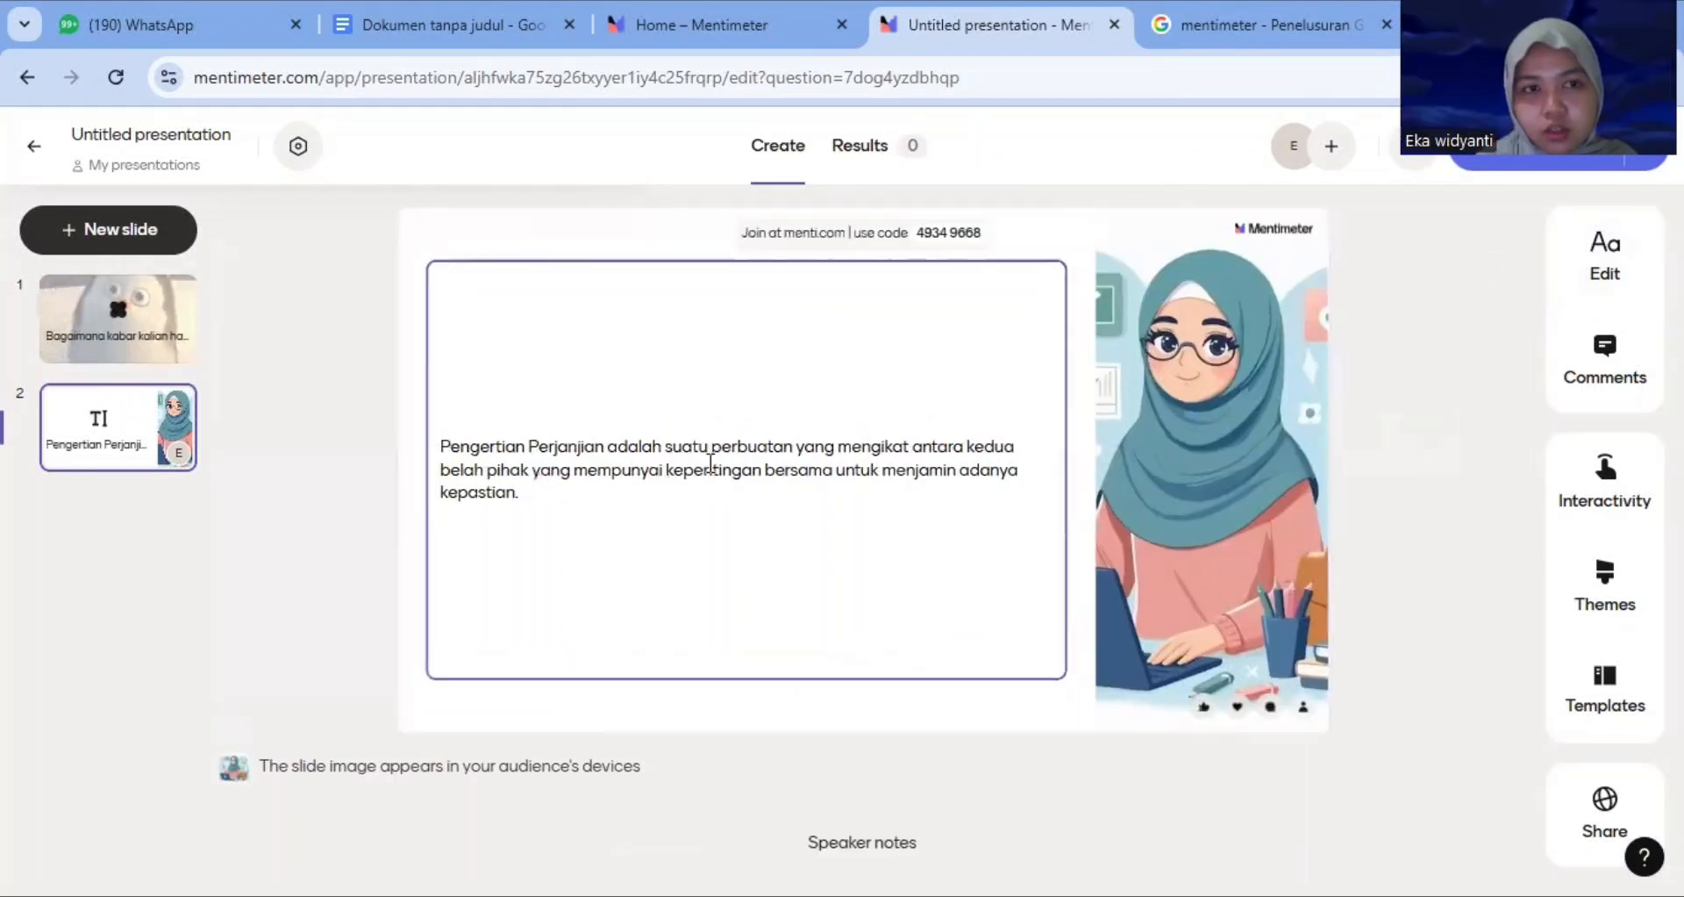
# Add a Word Cloud slide with the question 'Apa yang kalian ketahui tentang surat perjanjian'
pyautogui.click(86, 226)
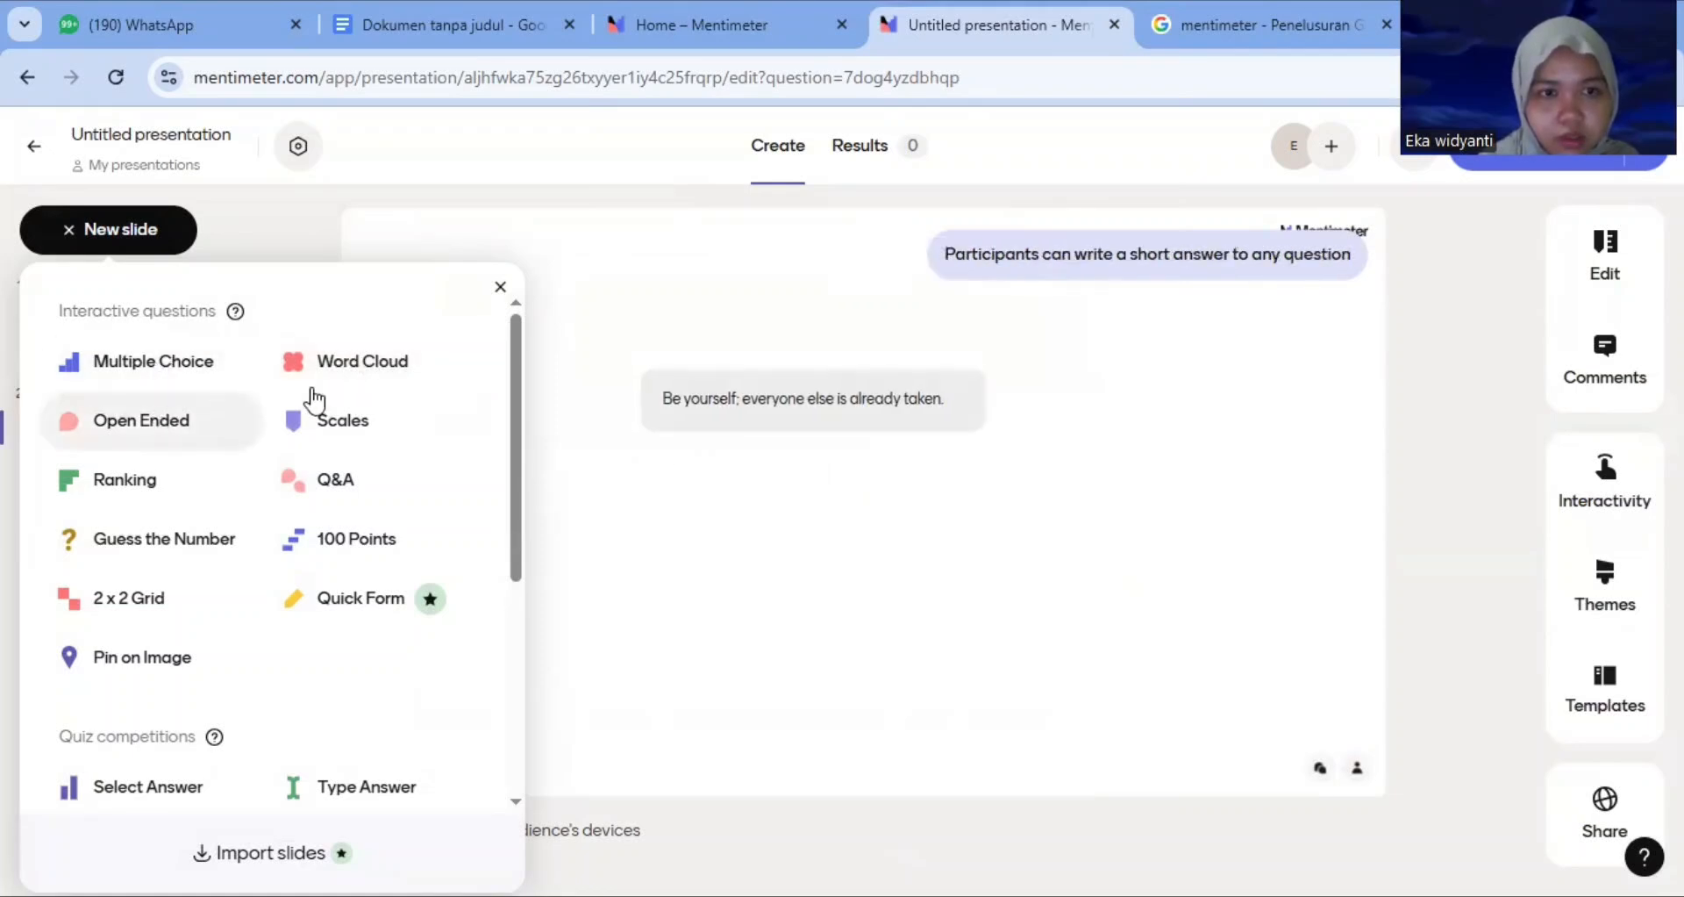
pyautogui.click(367, 363)
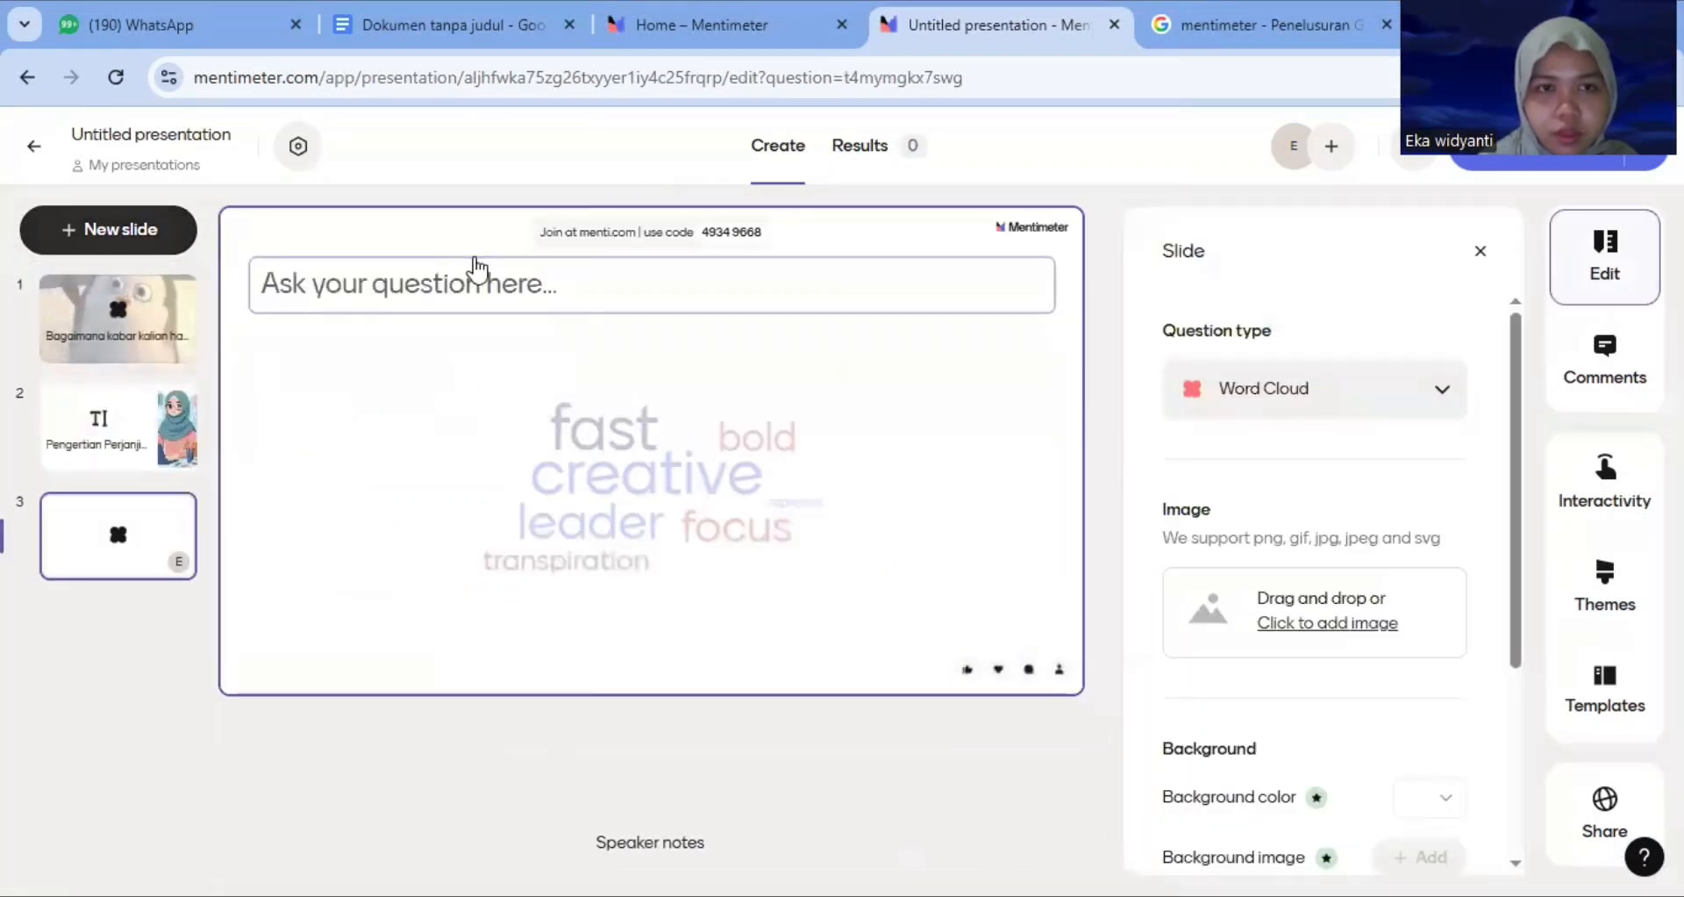
pyautogui.click(473, 278)
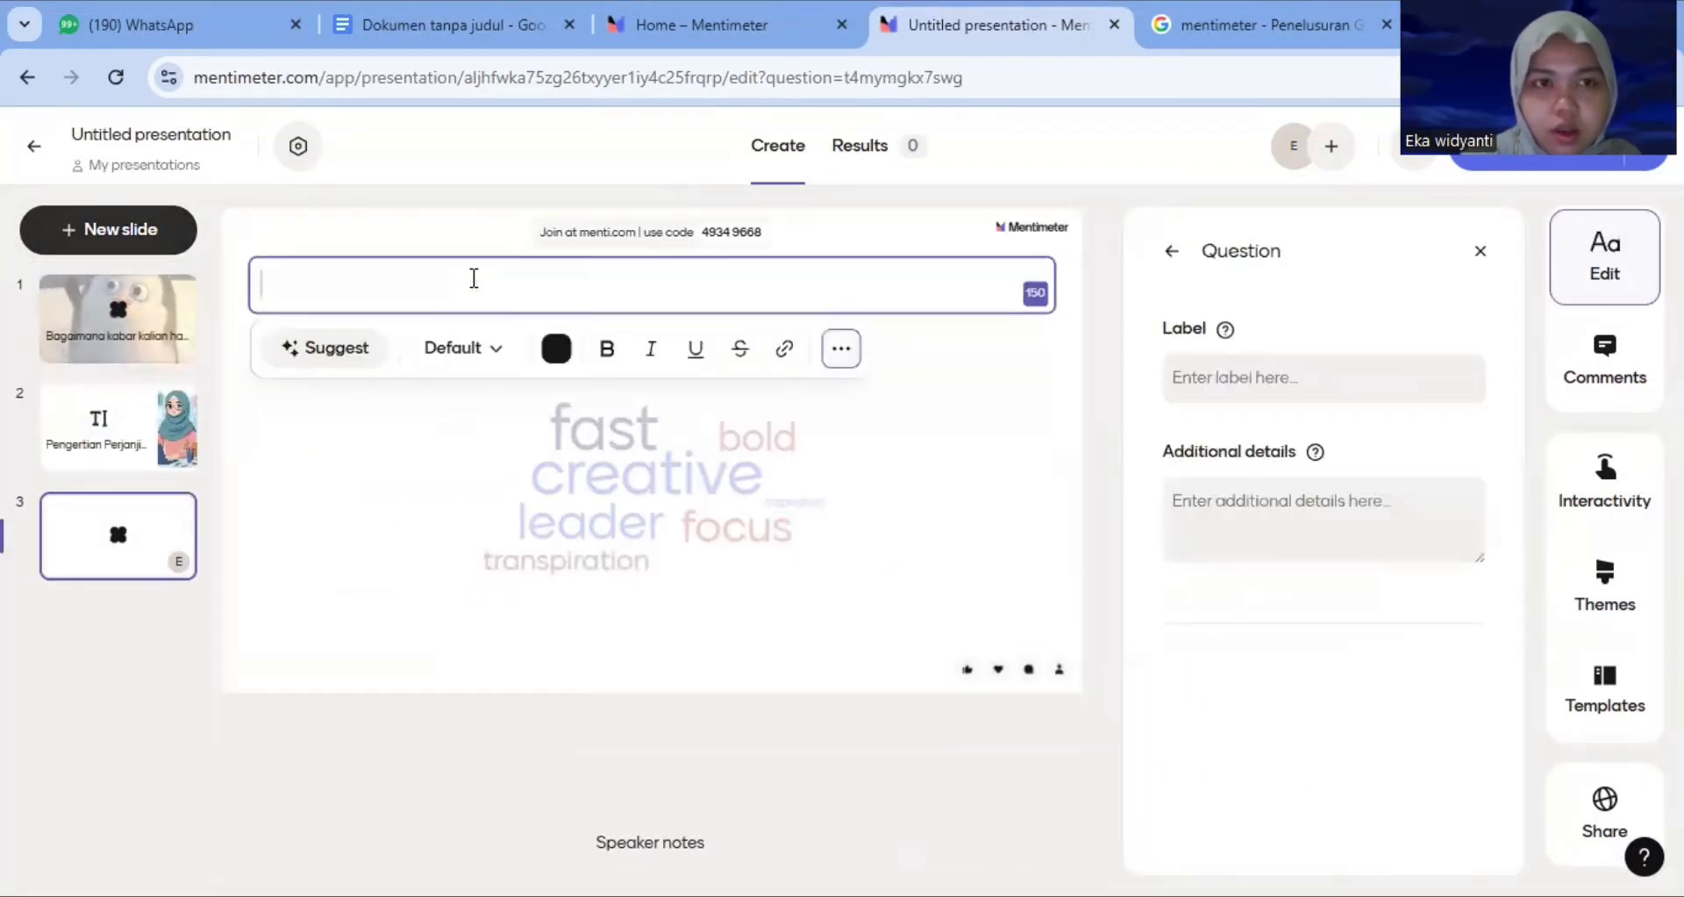
pyautogui.write('APa')
pyautogui.press('BackSpace')
pyautogui.press('BackSpace')
pyautogui.write('pa')
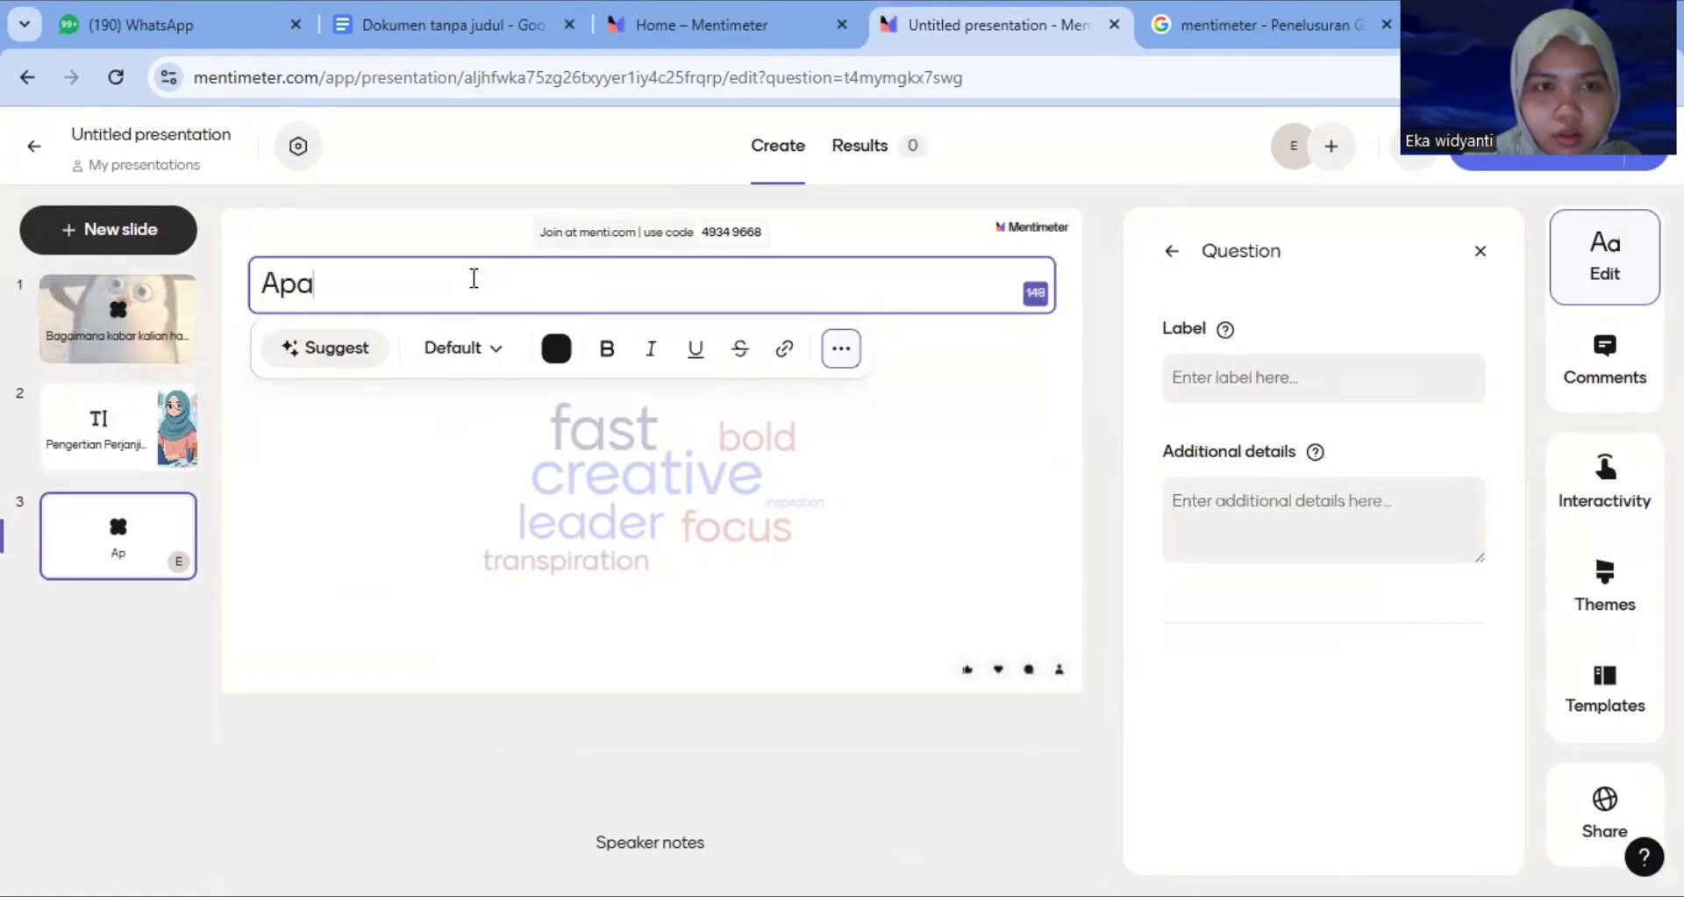
pyautogui.write(' yang ')
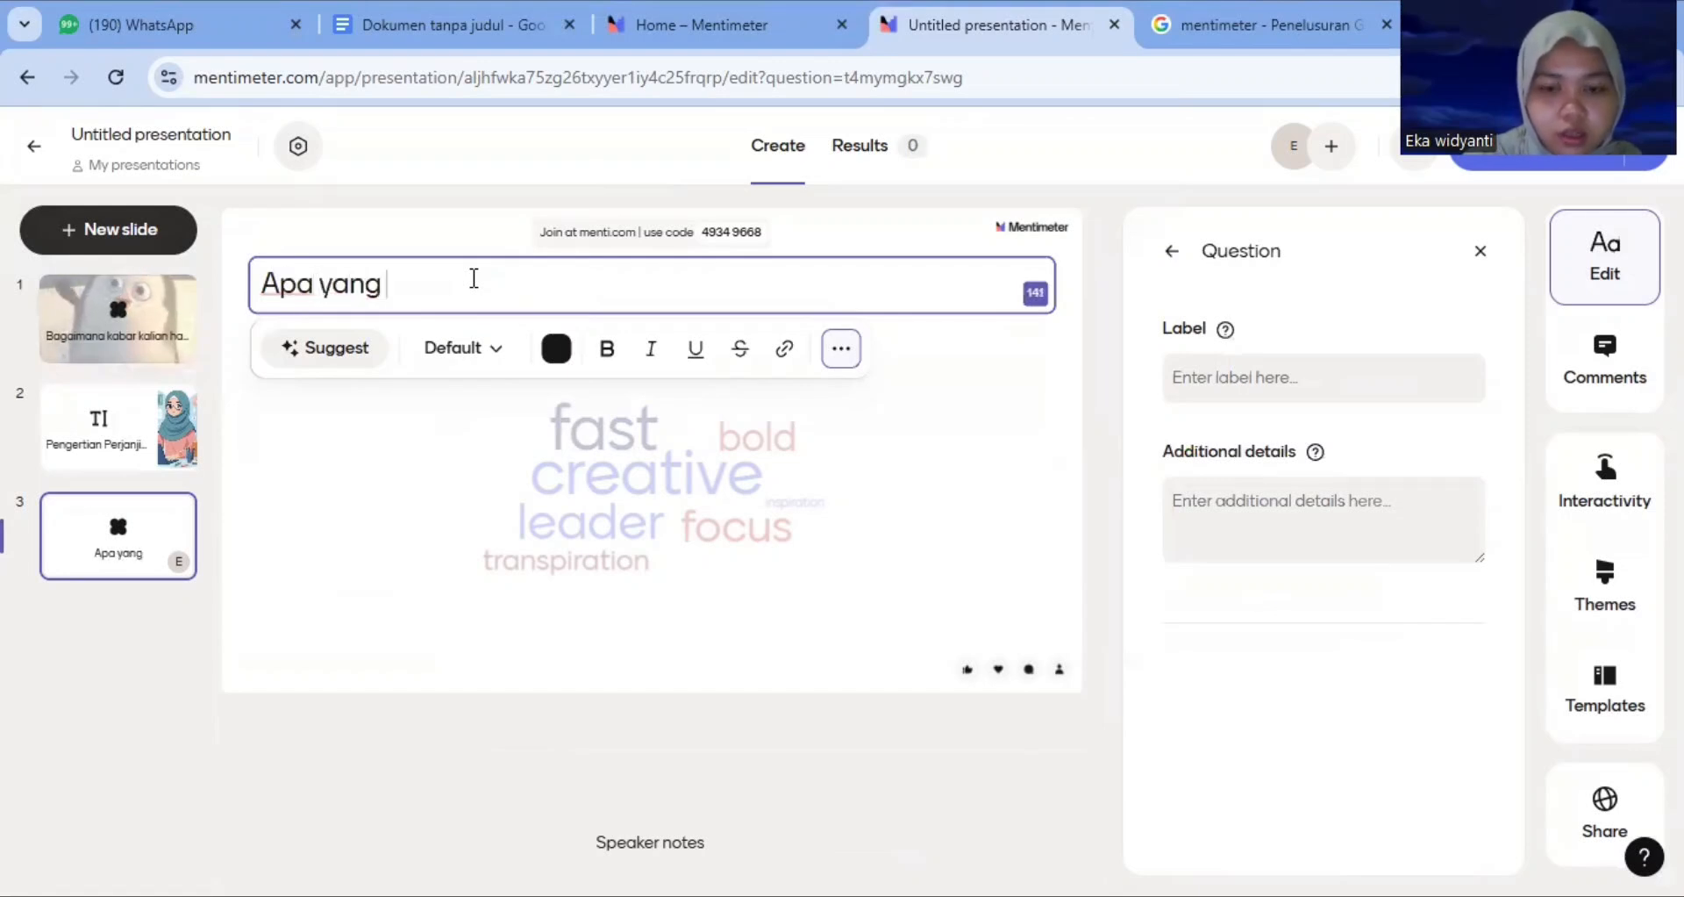
pyautogui.write('kalian ketahu')
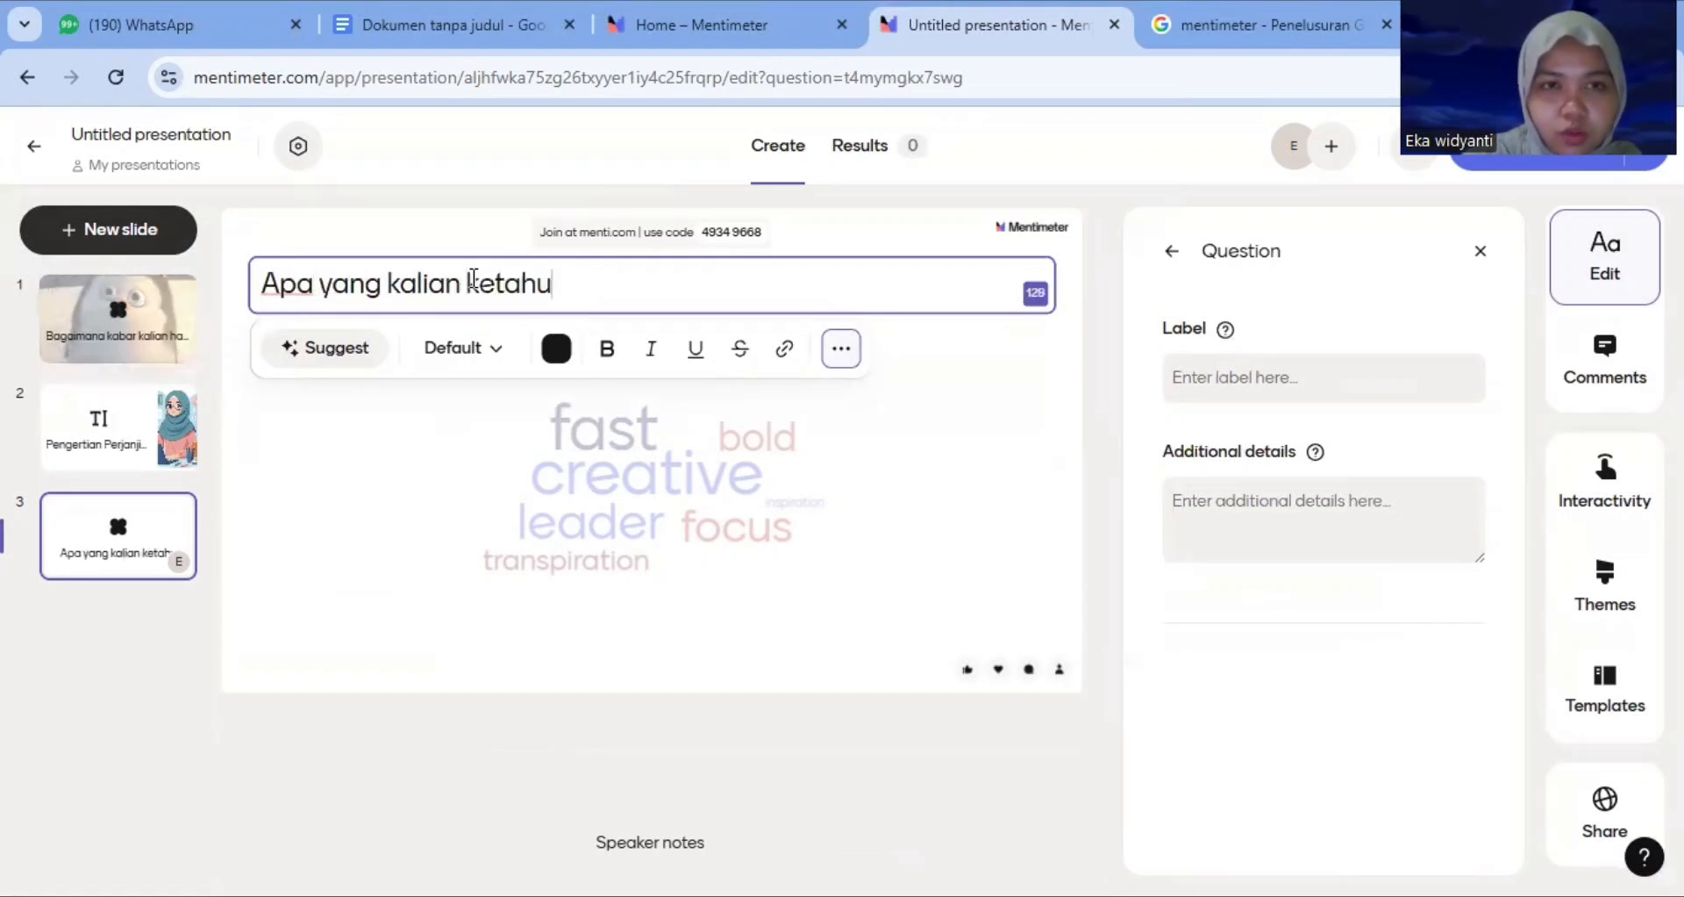
pyautogui.write('i tentang')
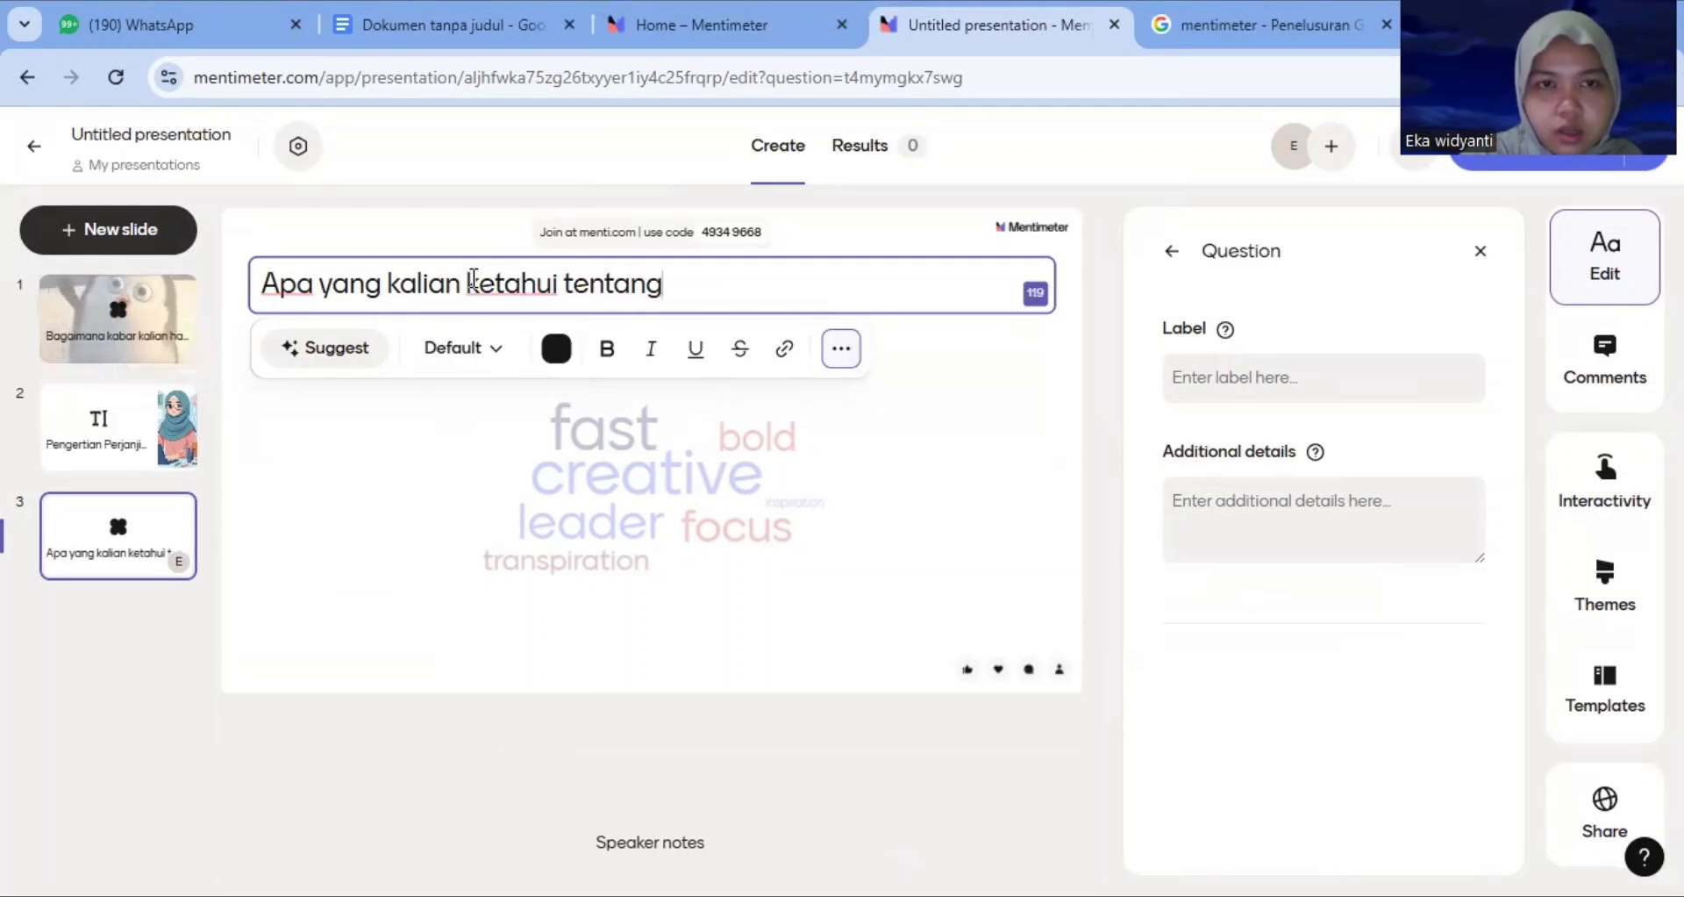
pyautogui.write(' surat ')
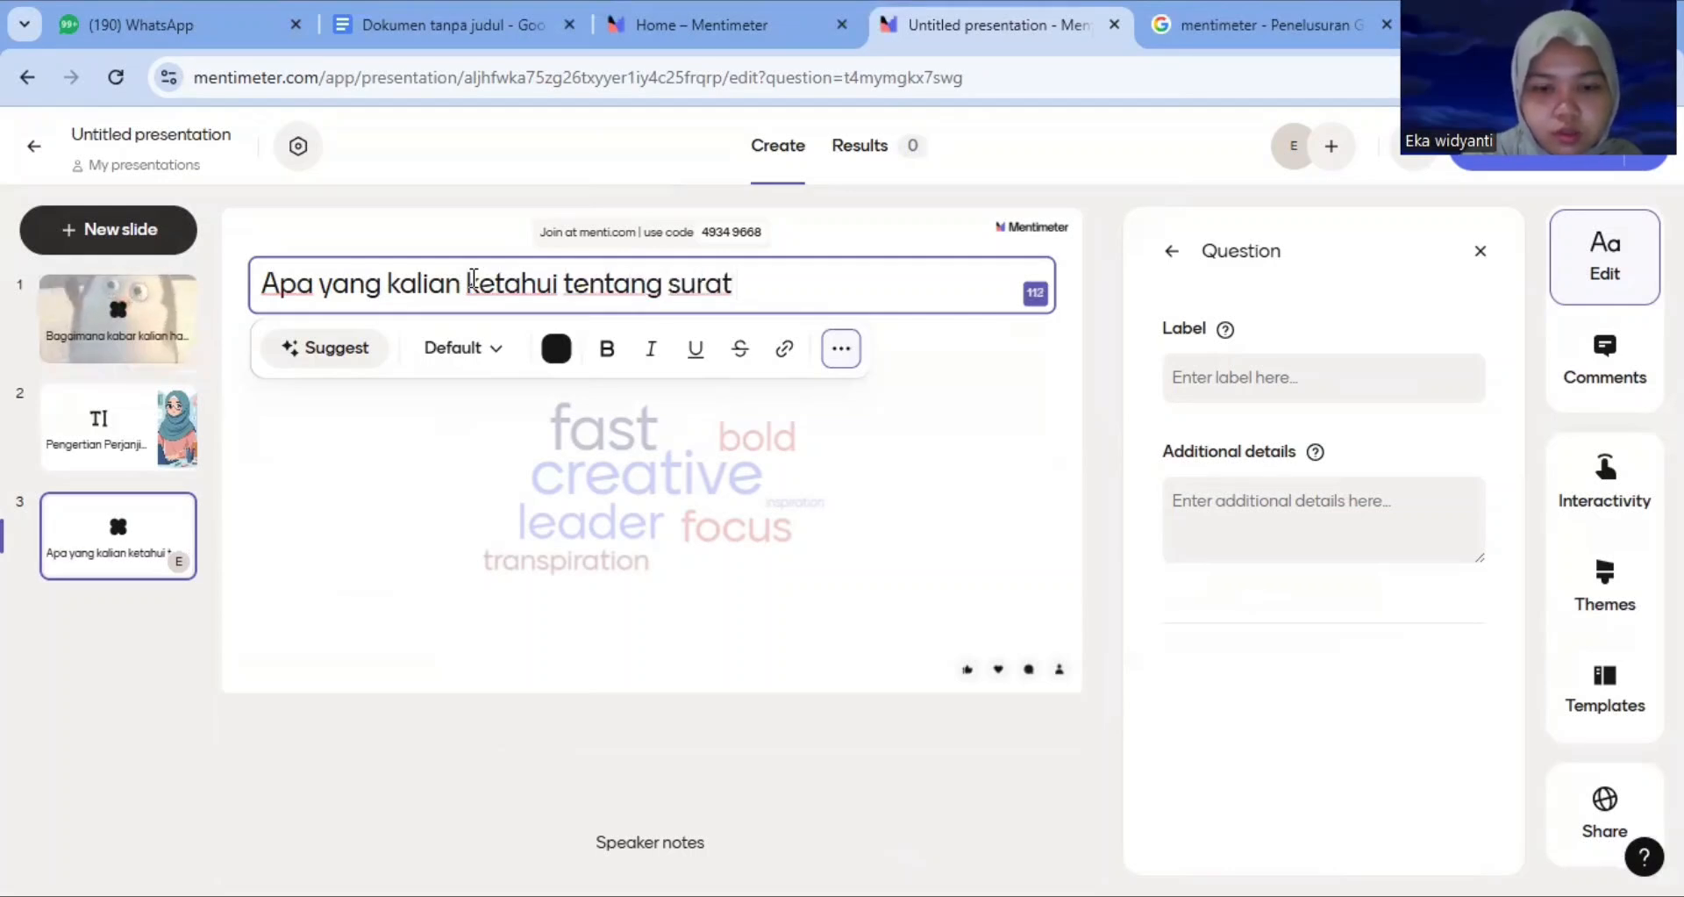
pyautogui.write('perjanjian')
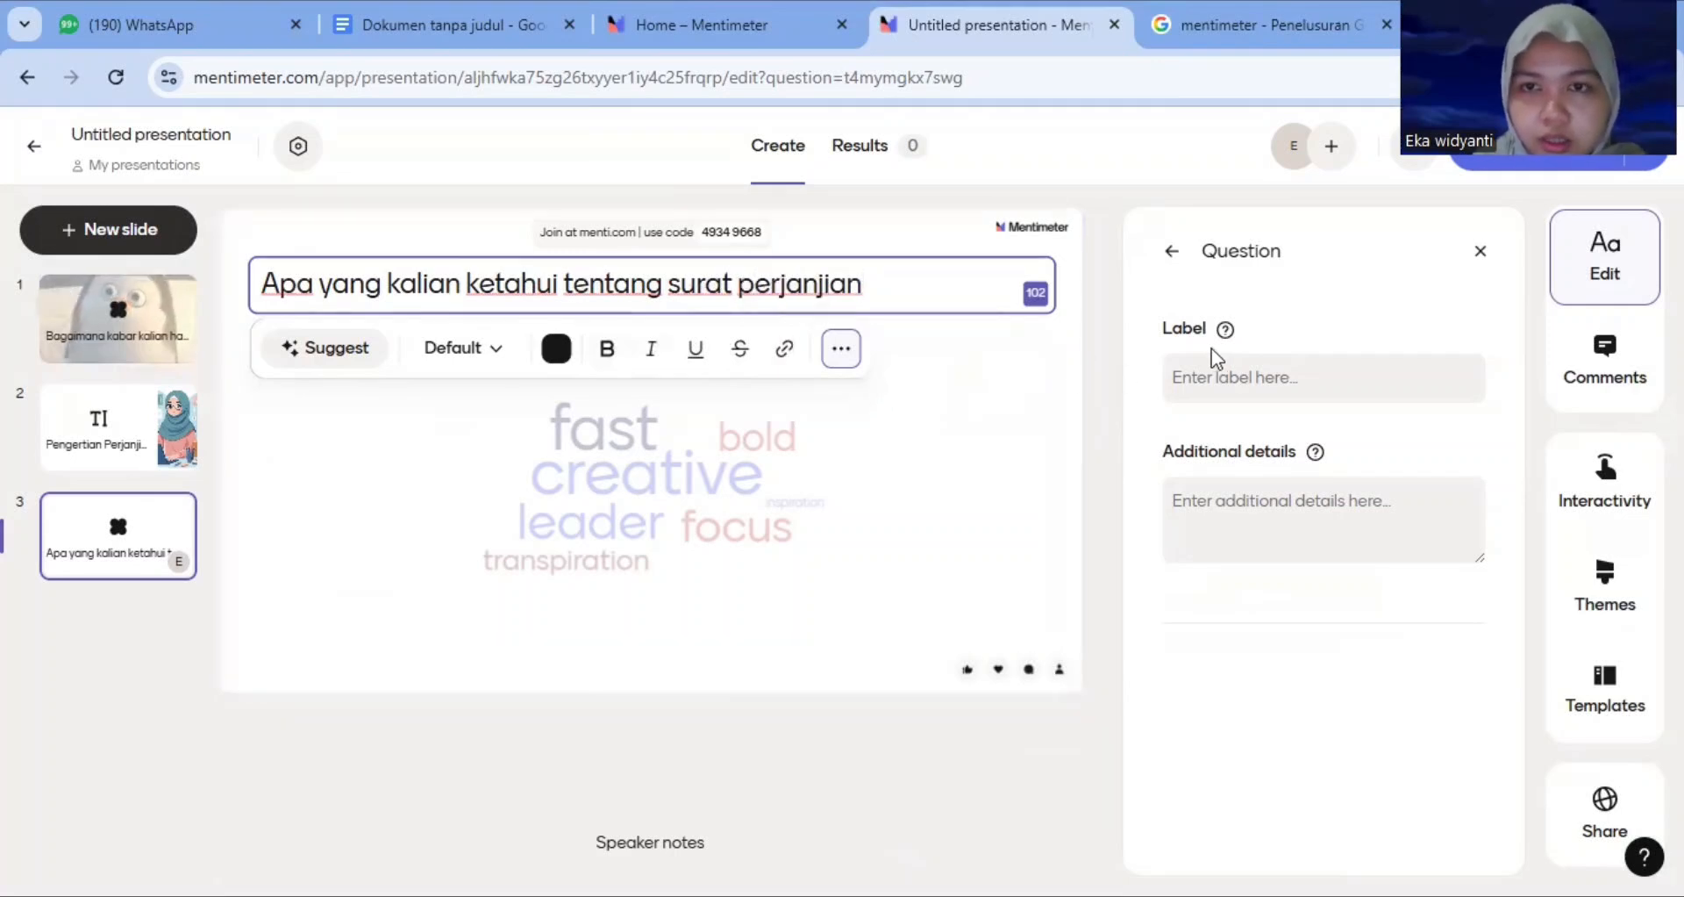
# Upload 'WhatsApp Image 2025-12-22 at 05.33.13' from Downloads, shown as tiles, as the word cloud slide's image
pyautogui.click(1173, 252)
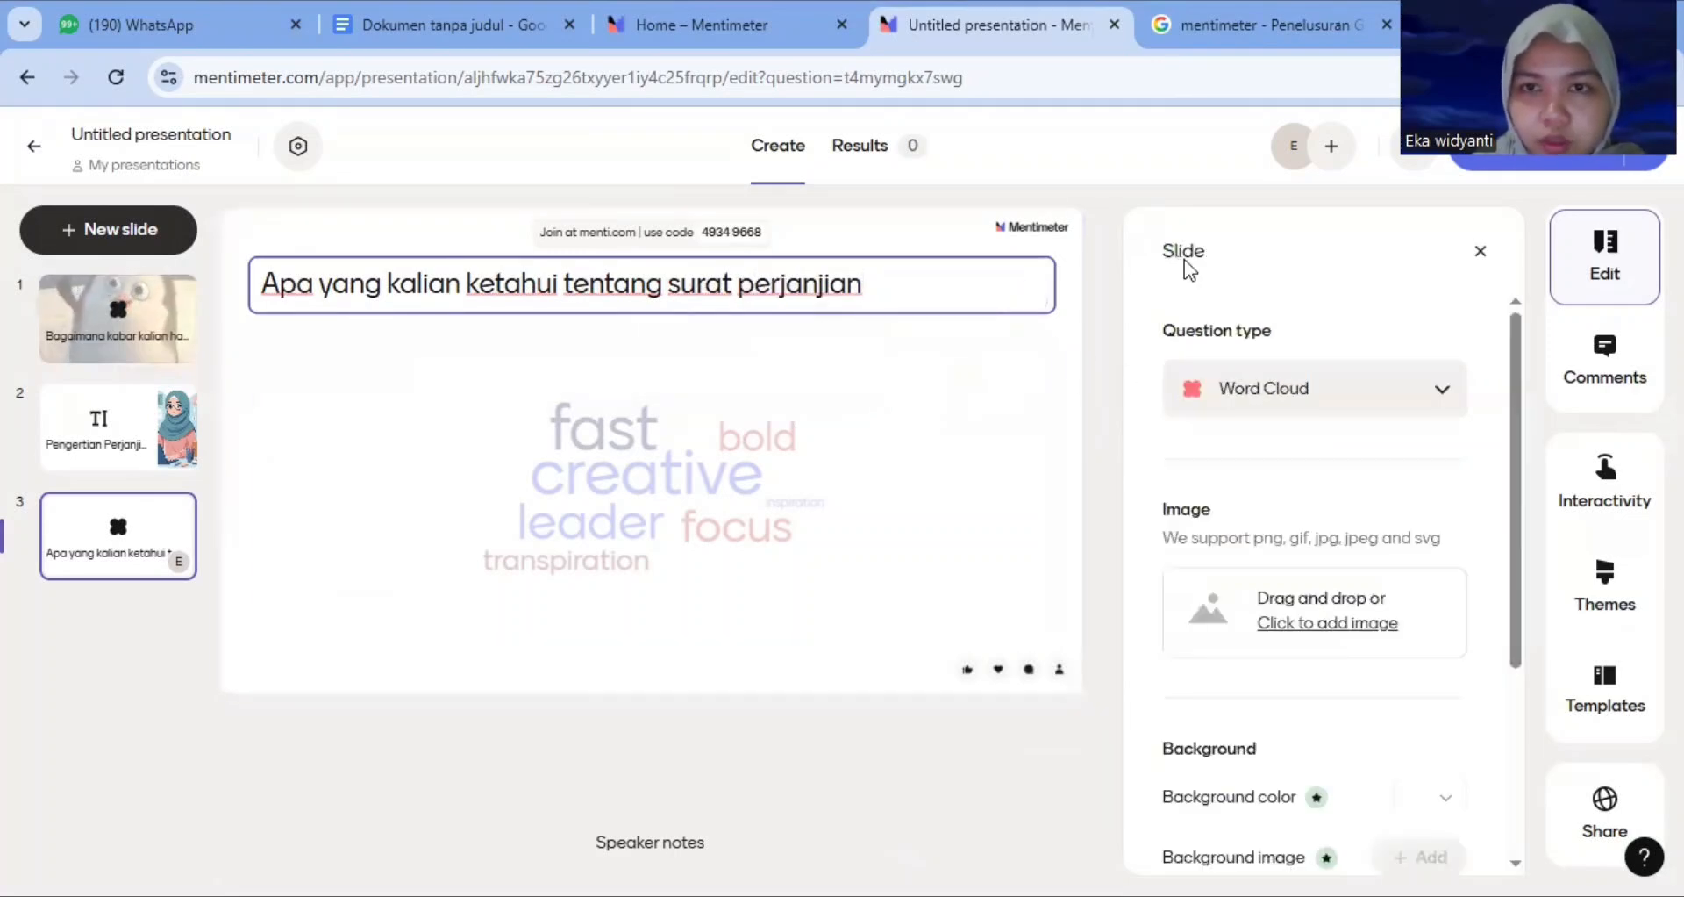
pyautogui.click(1342, 628)
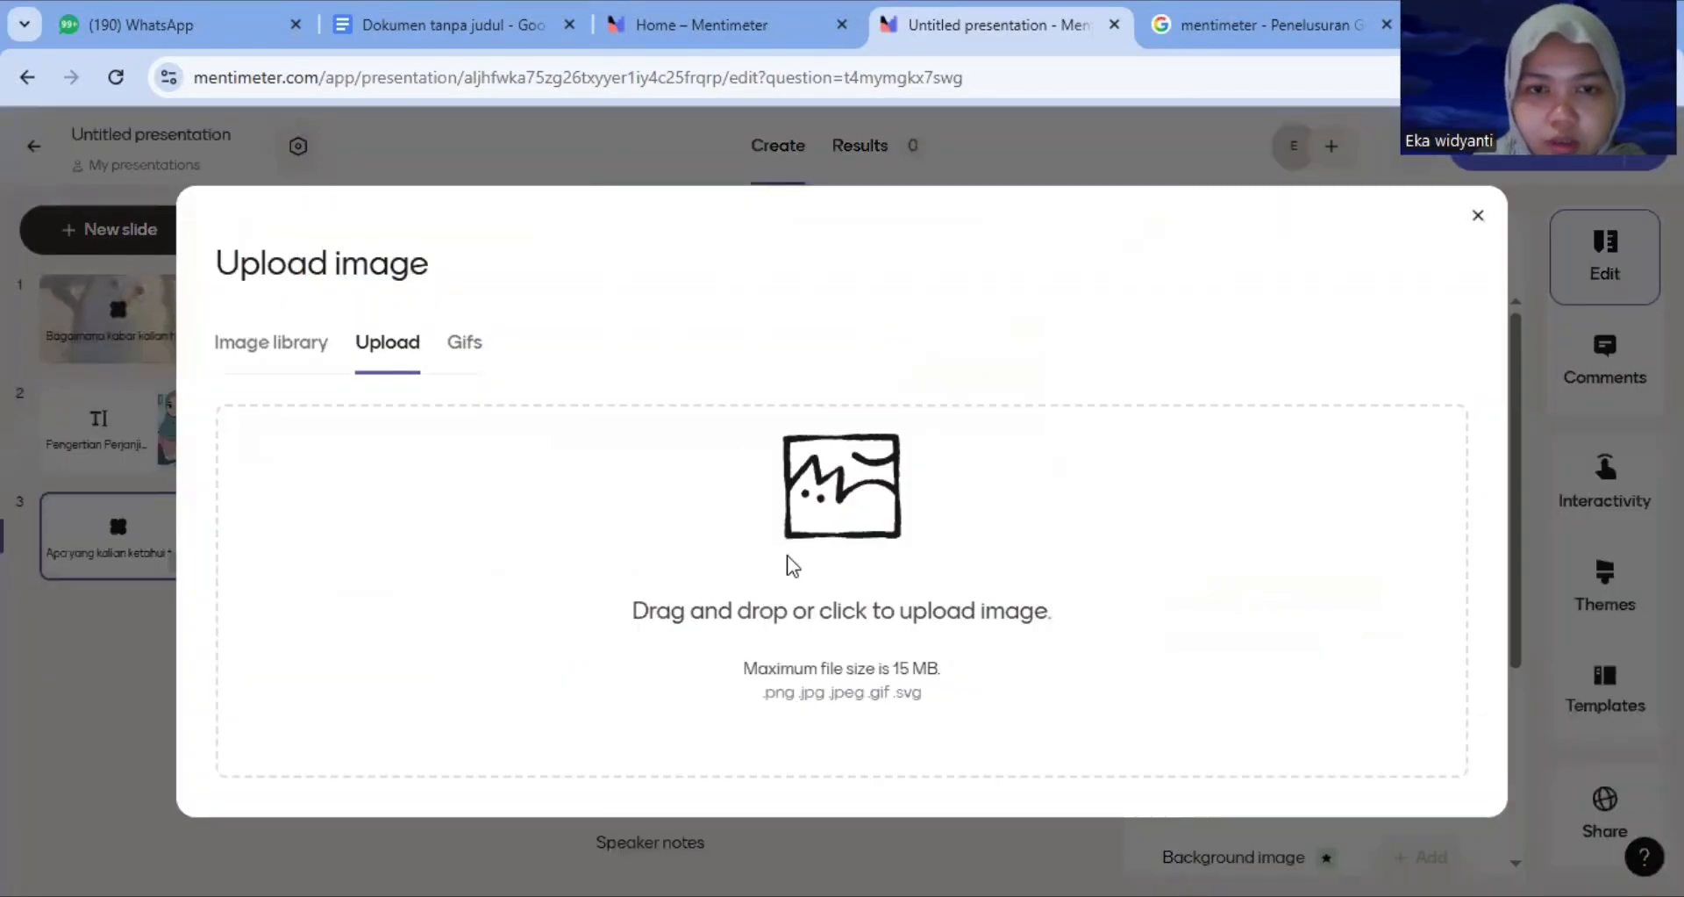
pyautogui.click(849, 516)
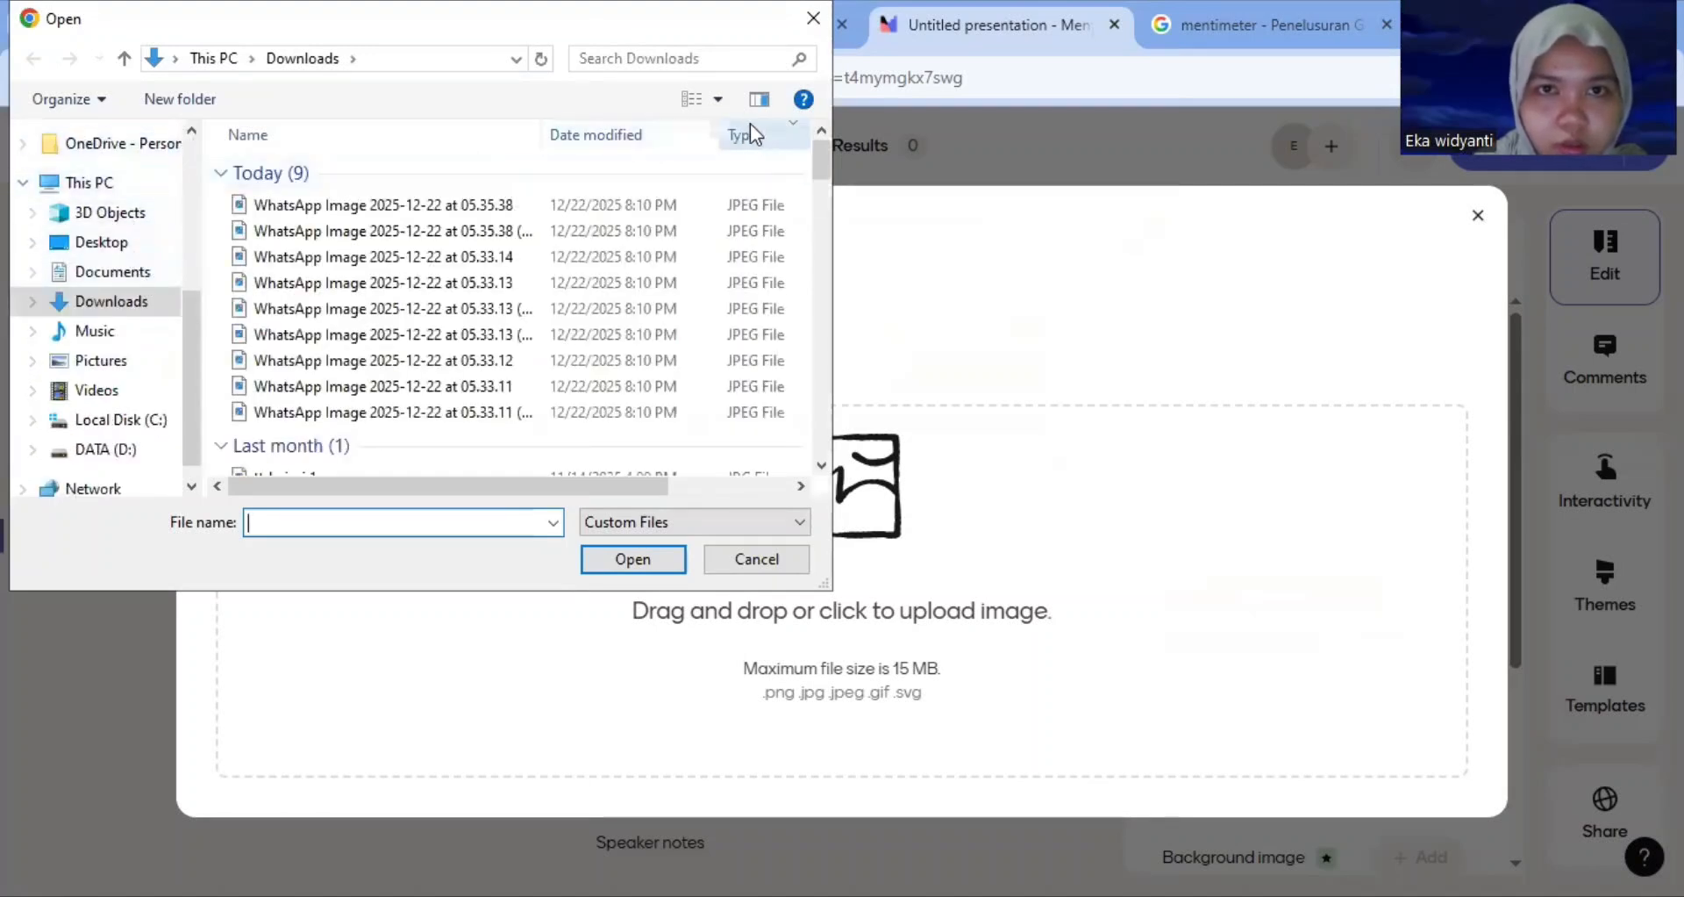
pyautogui.click(717, 99)
pyautogui.click(792, 269)
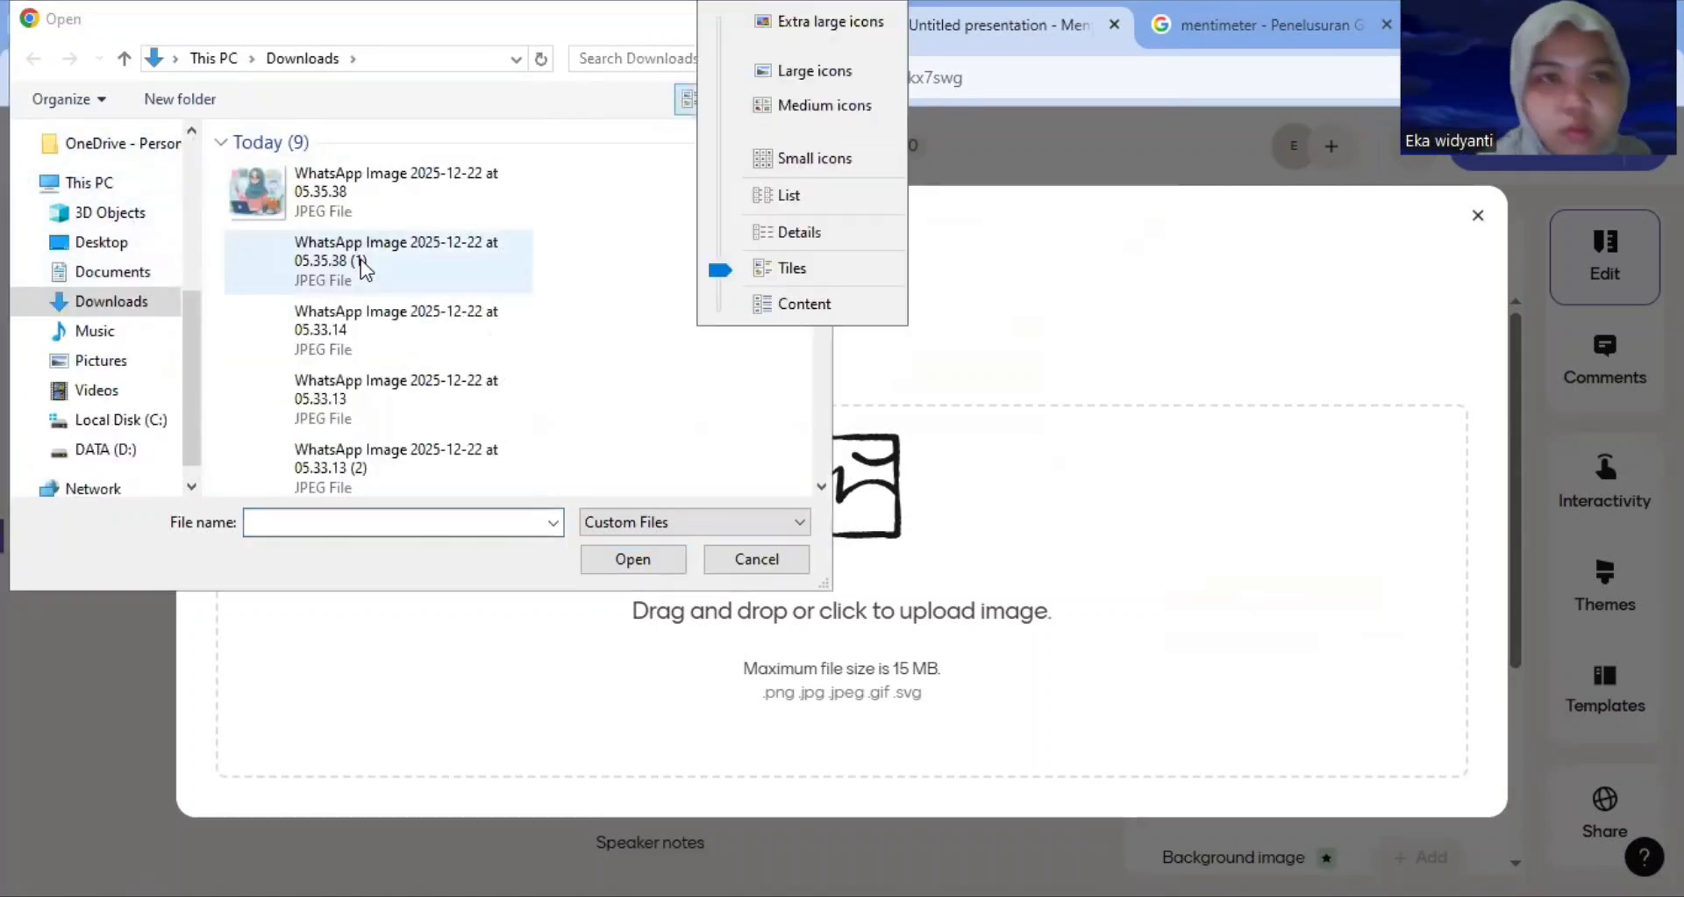
pyautogui.click(279, 403)
pyautogui.click(660, 561)
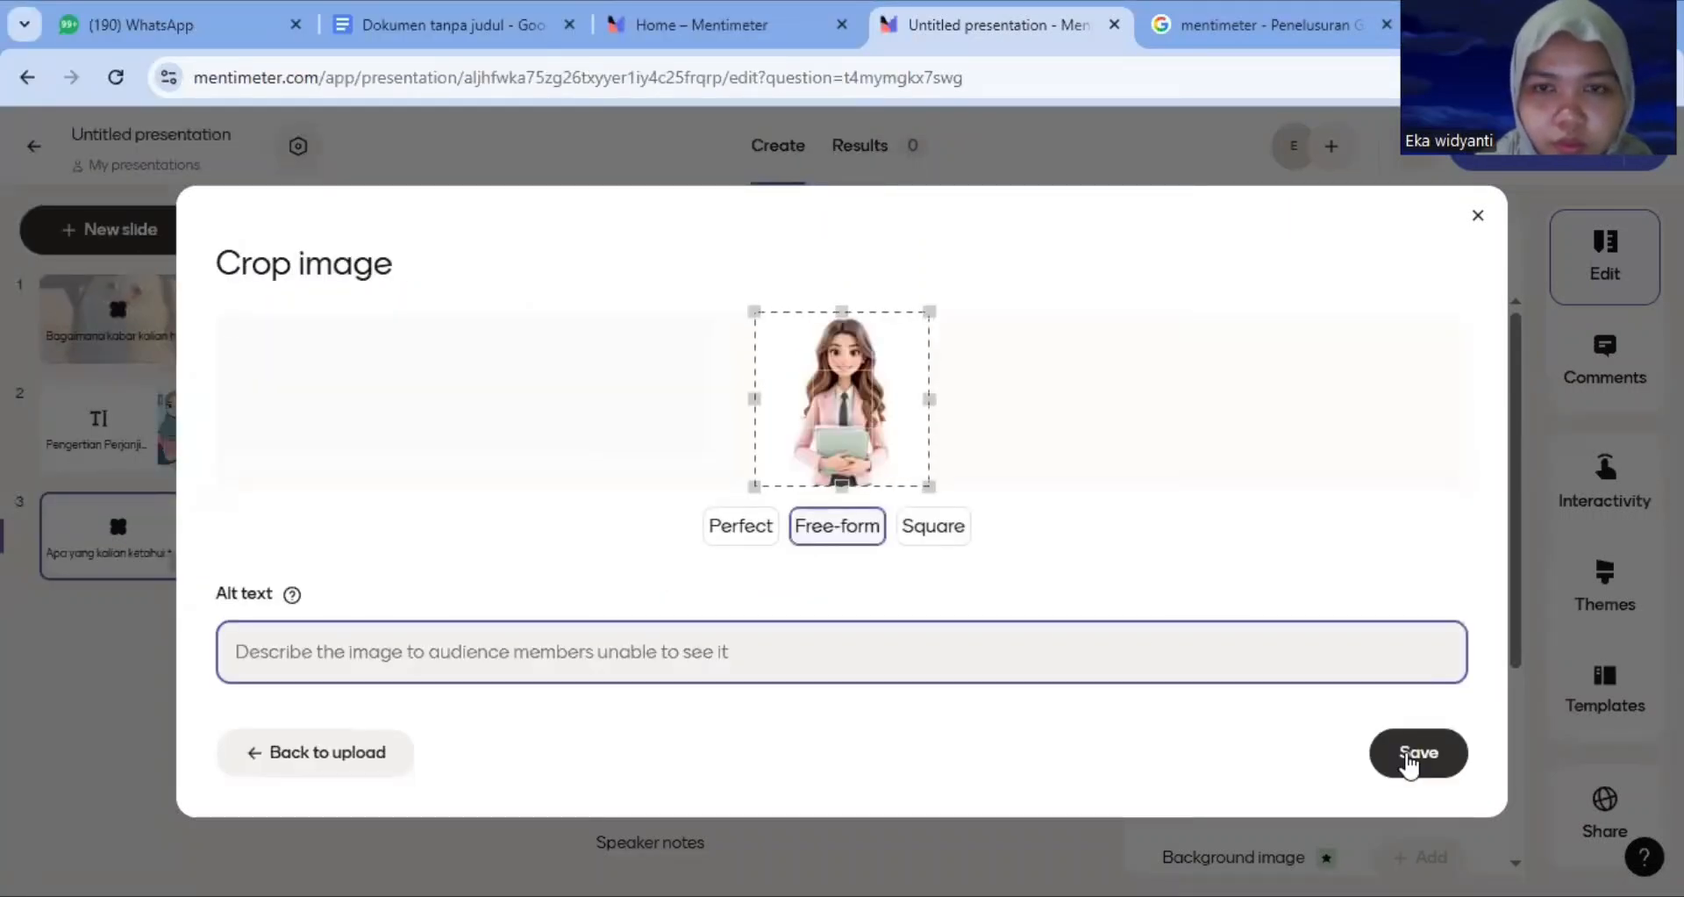
pyautogui.click(1409, 763)
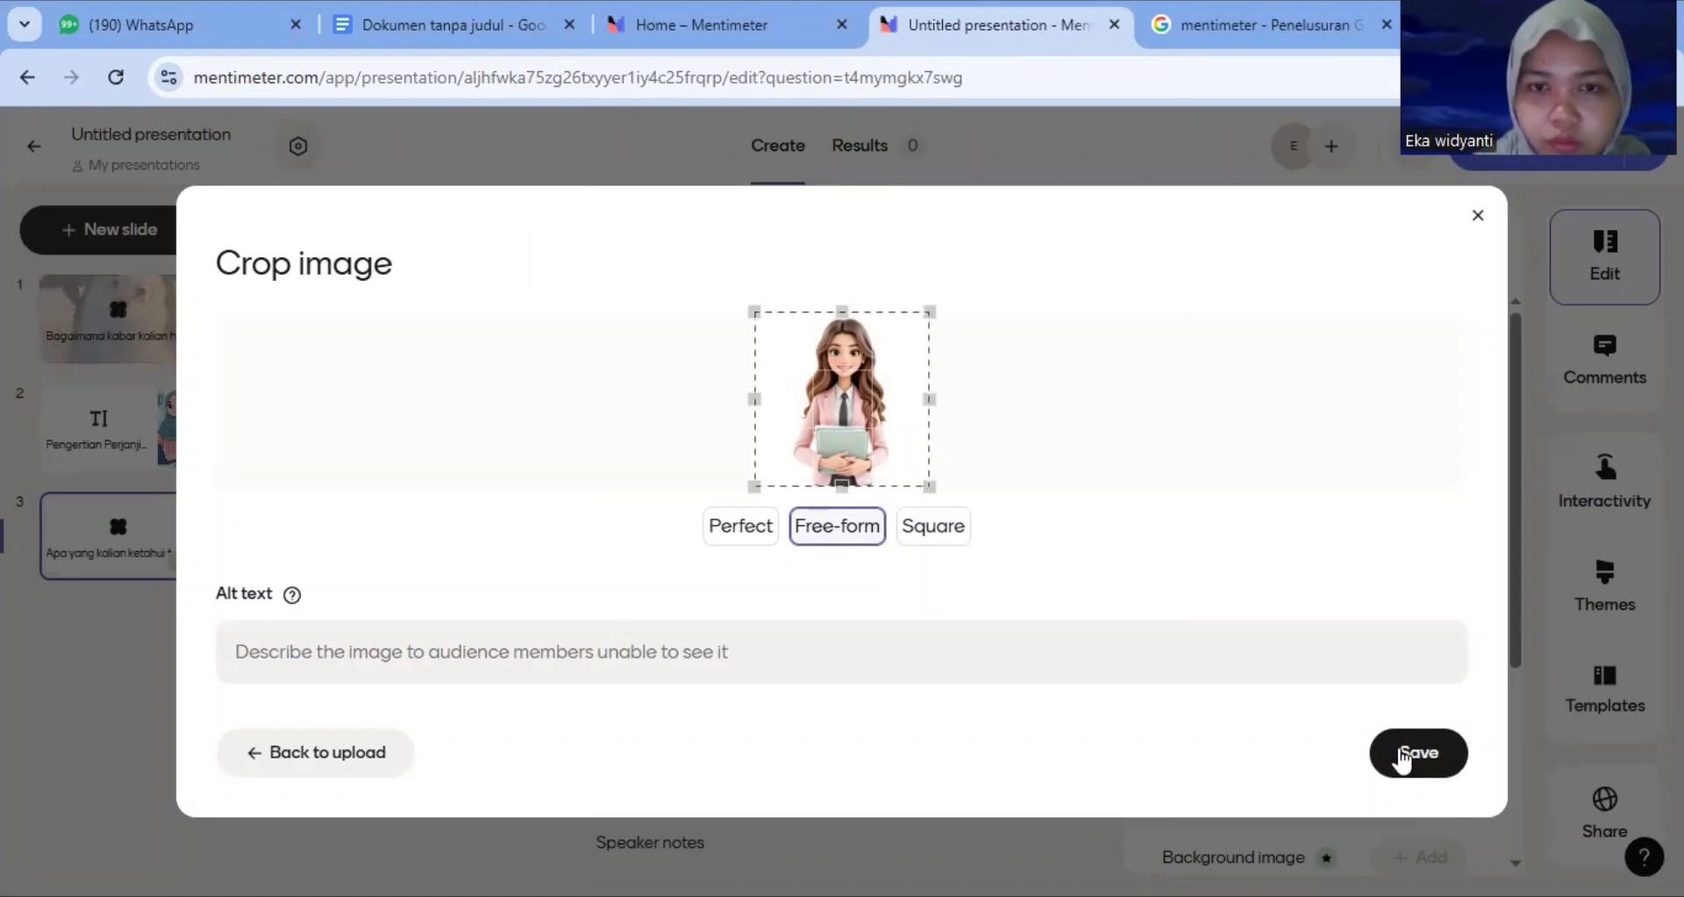
pyautogui.click(1404, 759)
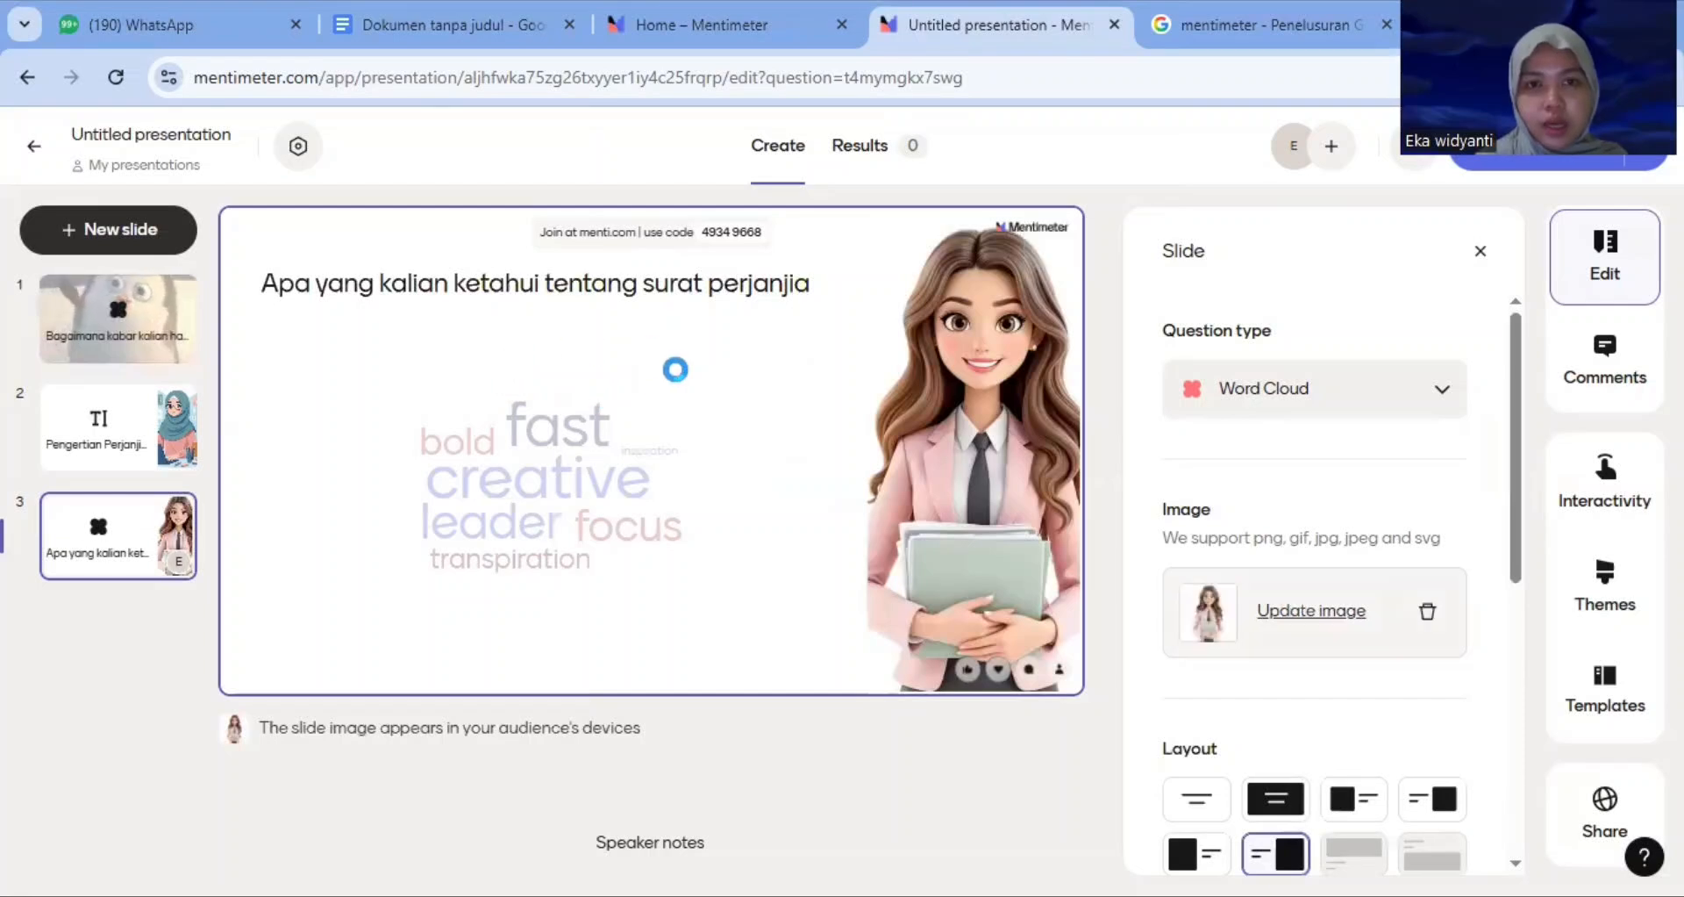
# Add a new Text slide after the word cloud slide
pyautogui.click(801, 290)
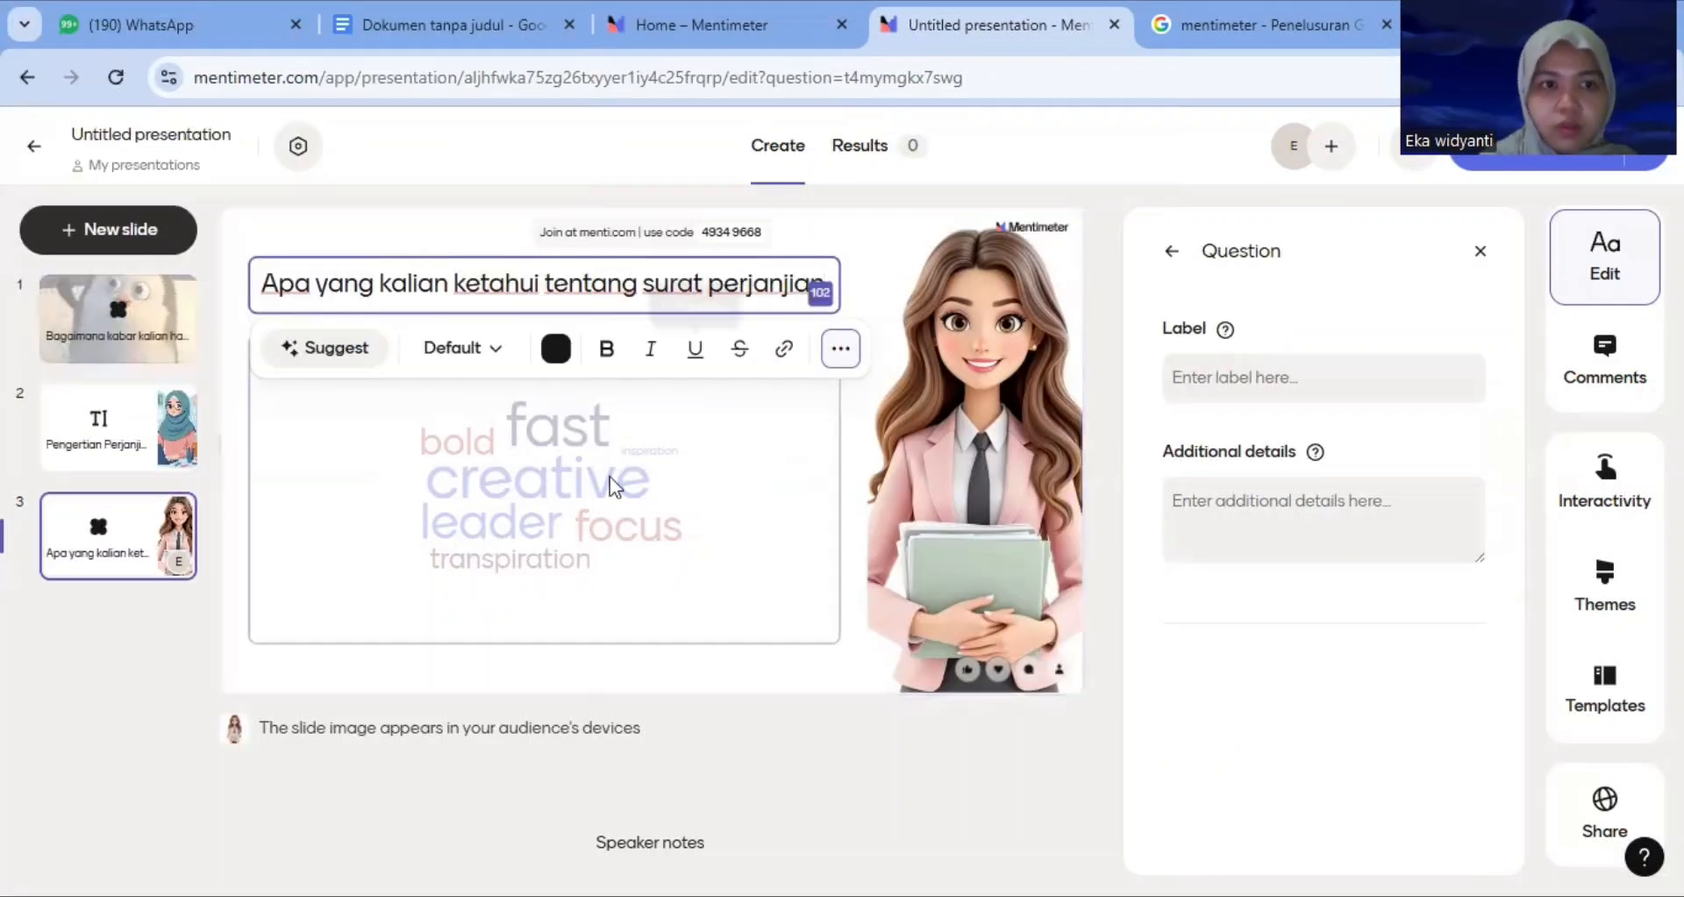
pyautogui.click(154, 220)
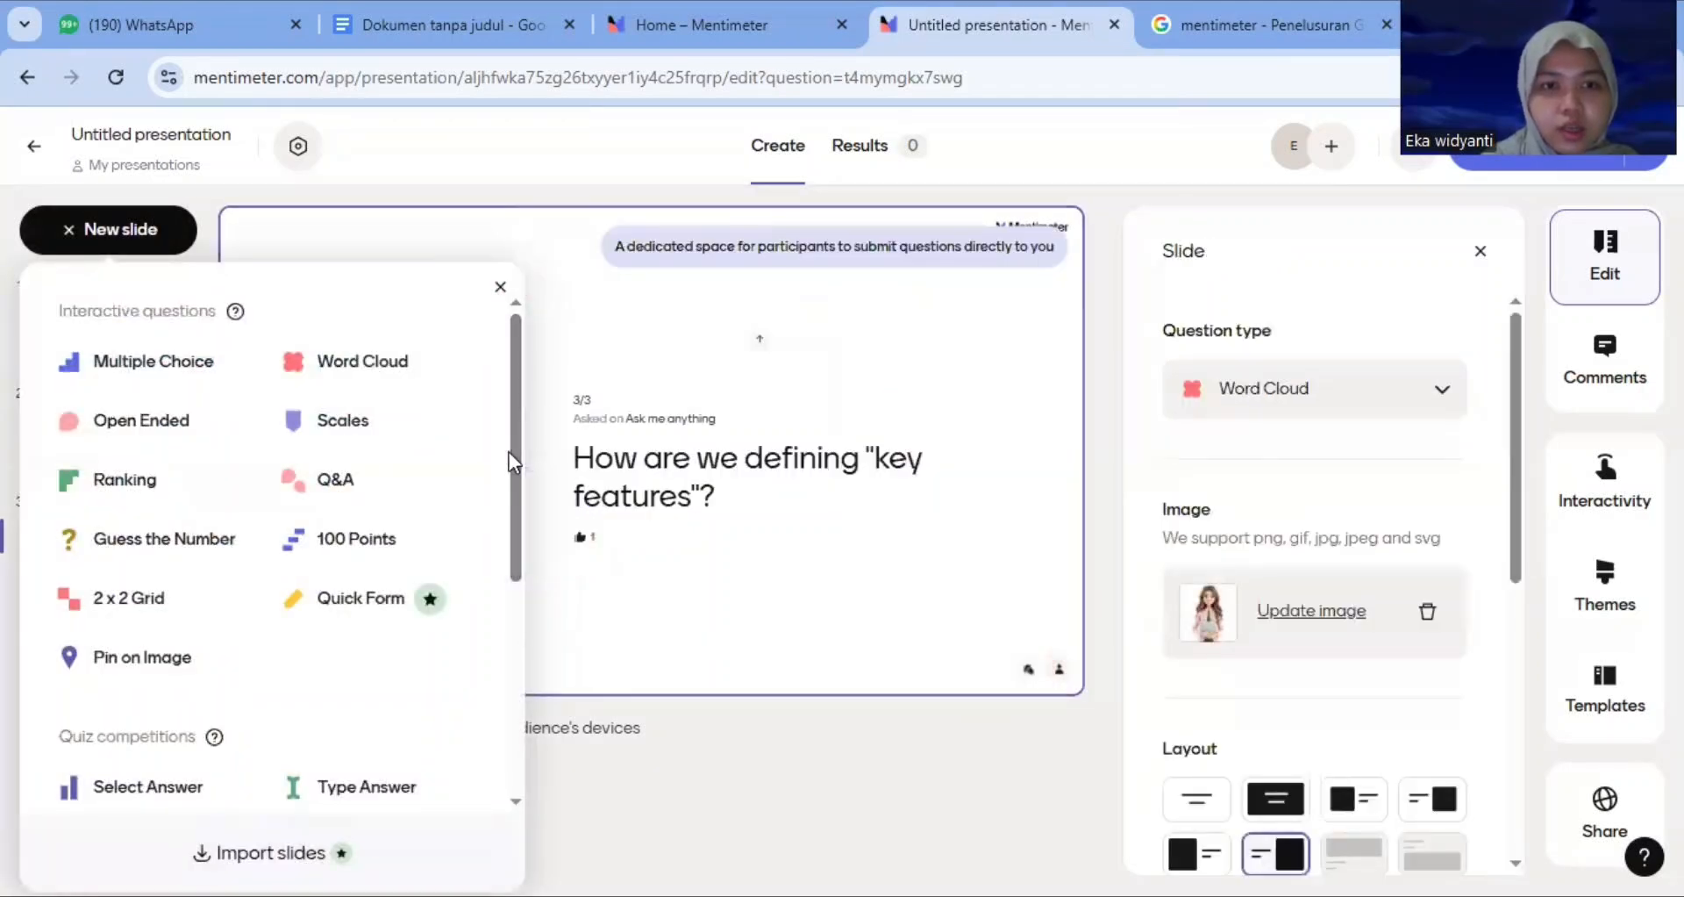
pyautogui.moveTo(516, 444); pyautogui.dragTo(534, 674)
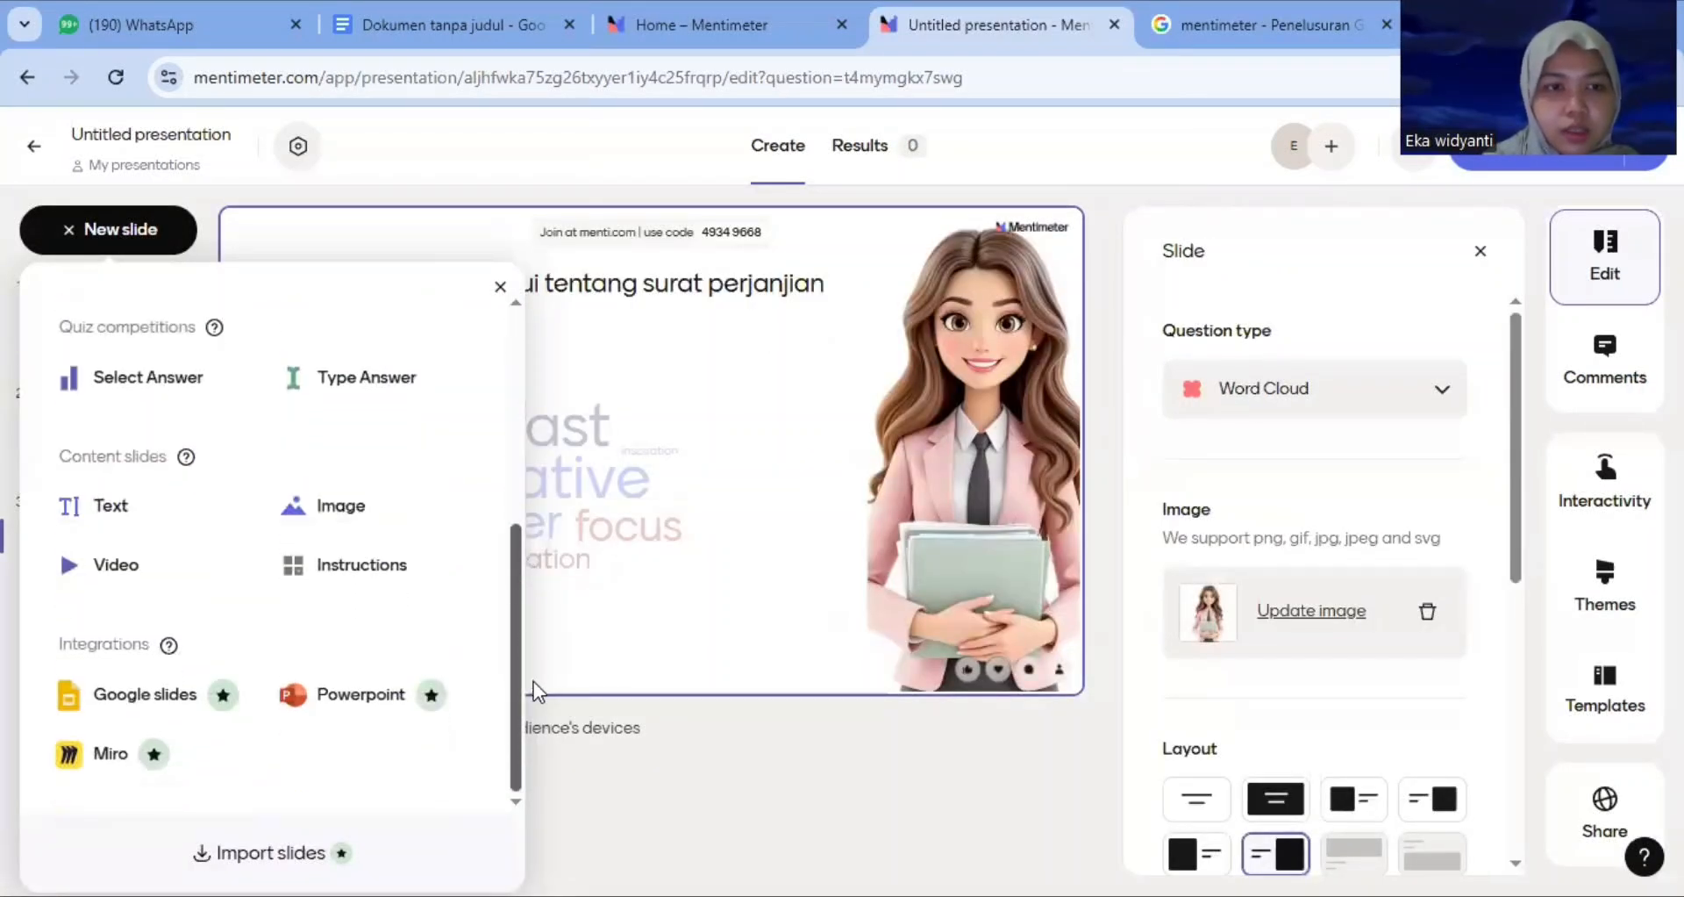
pyautogui.click(136, 505)
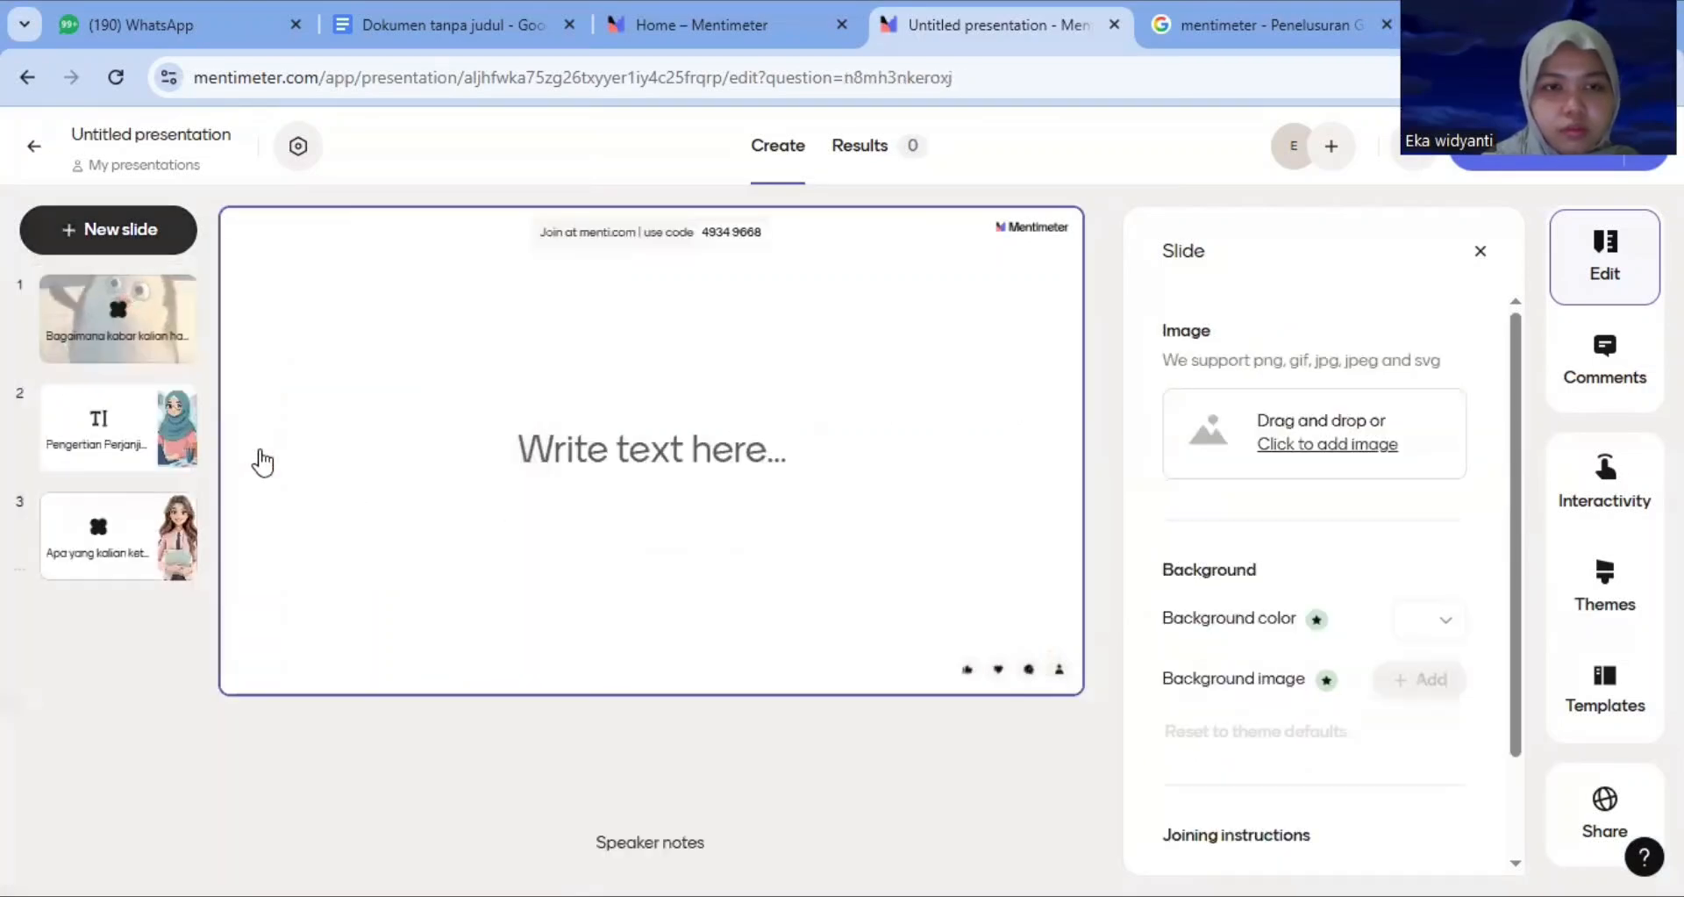
# Copy the 'Surat Perjanjian adalah kesepakatan...' paragraph from the Google Docs document
pyautogui.click(477, 30)
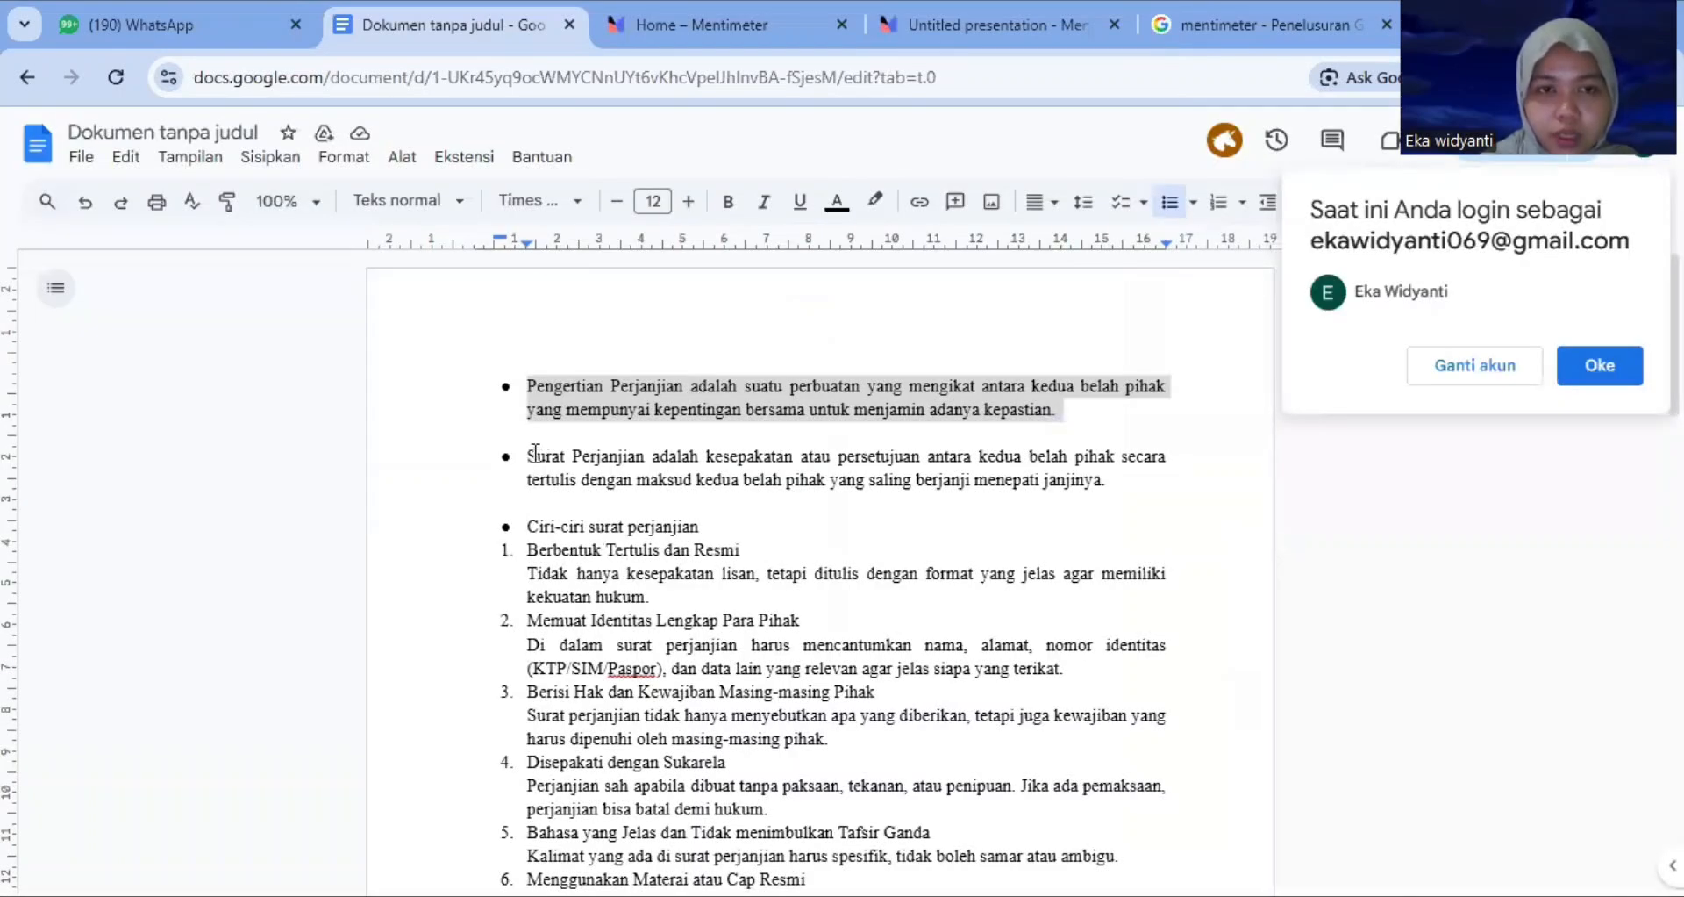
pyautogui.moveTo(531, 454); pyautogui.dragTo(1103, 488)
pyautogui.hotkey('ctrl', 'c')
pyautogui.click(991, 25)
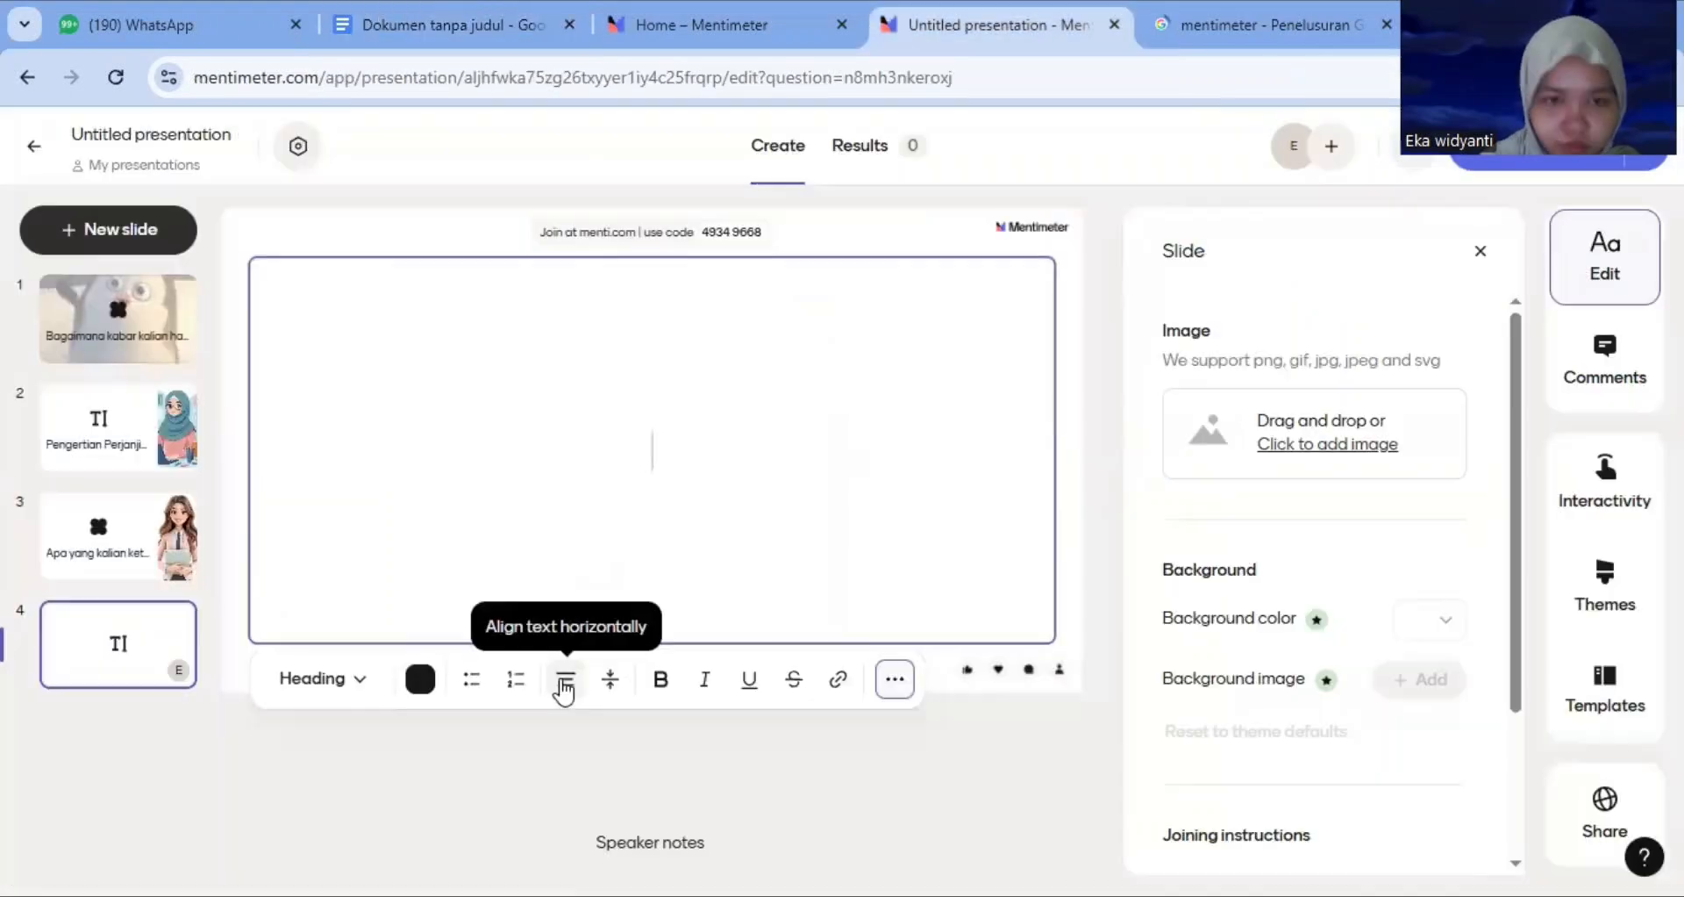
# Paste the copied paragraph left-aligned into the new text slide's text box and remove its bullet
pyautogui.click(565, 678)
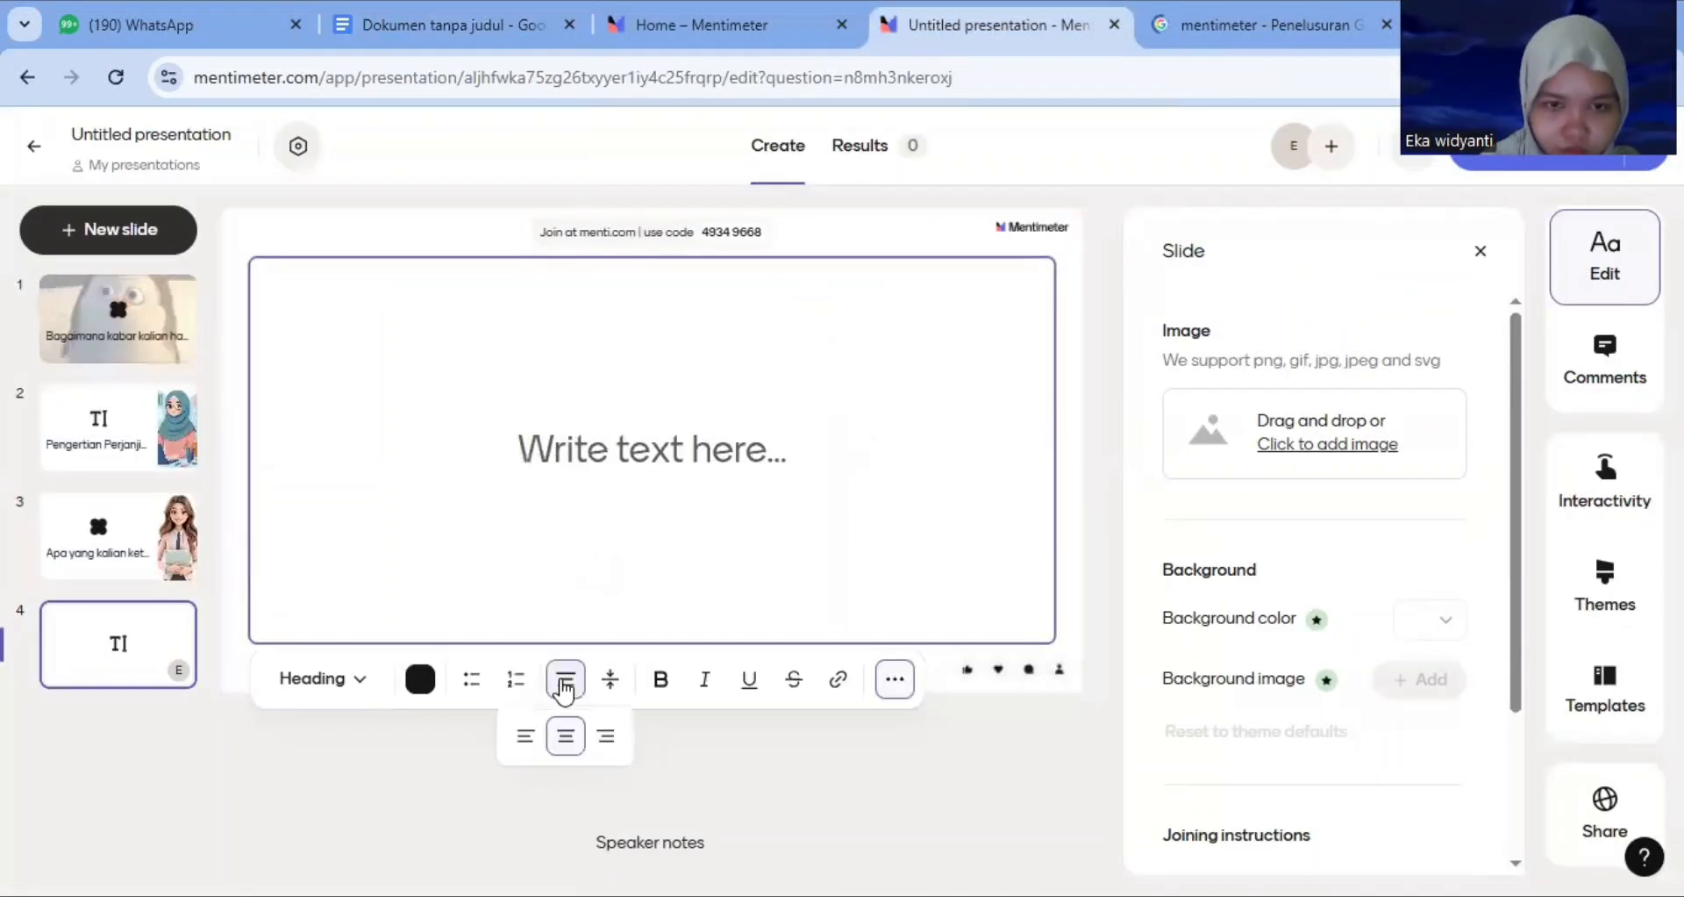
pyautogui.click(526, 739)
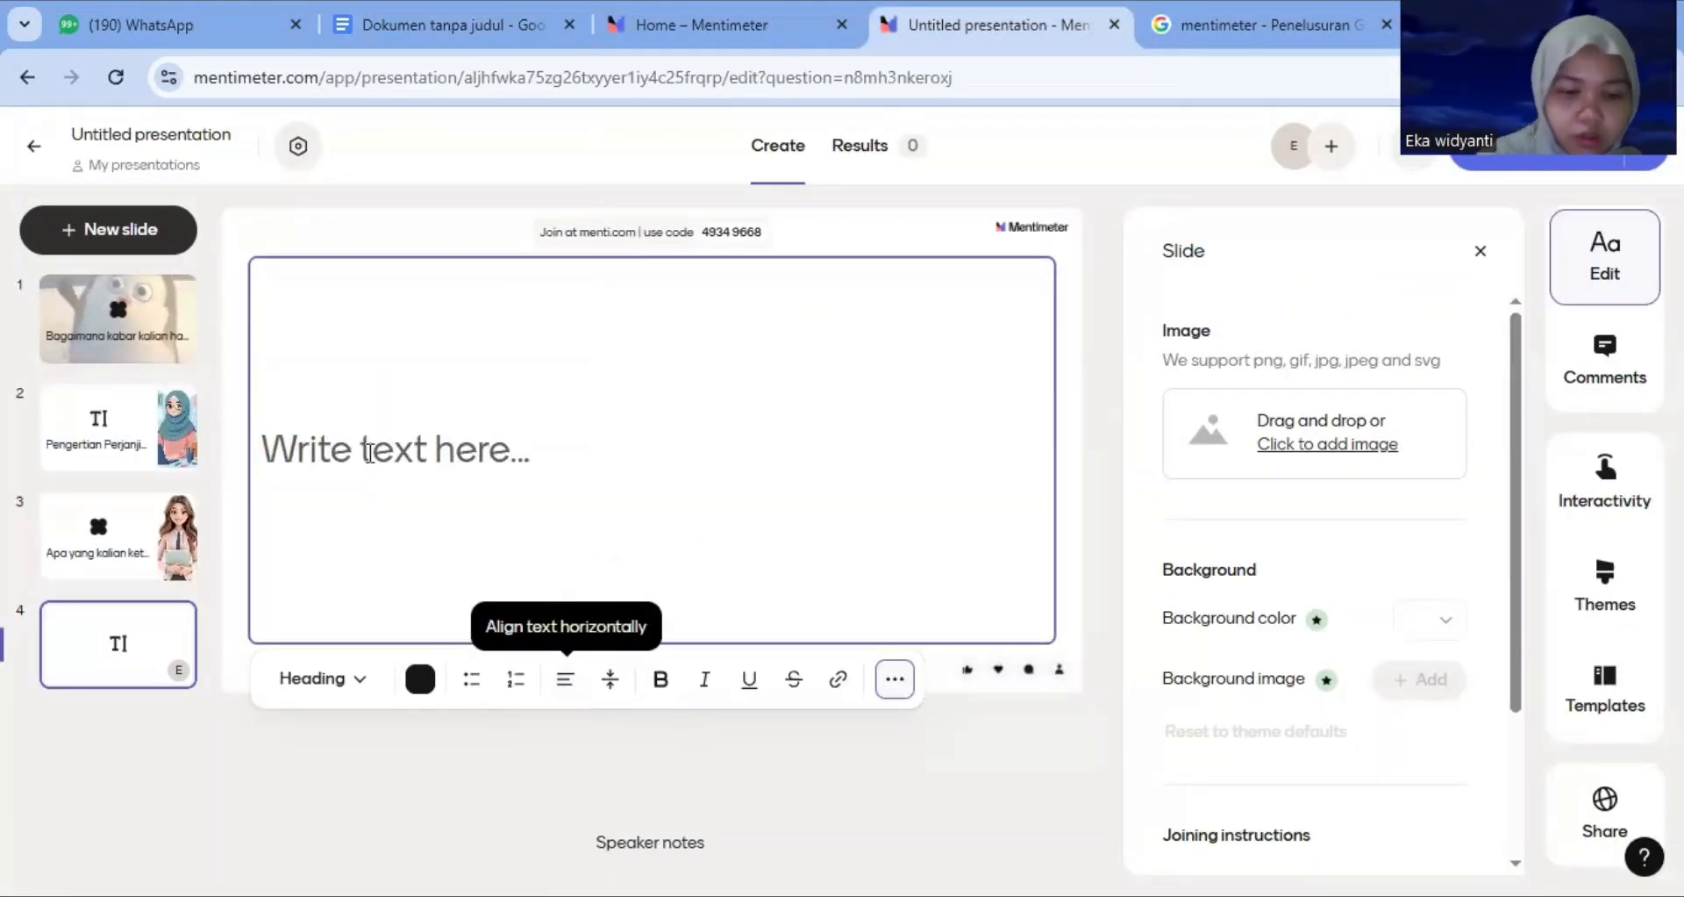
pyautogui.click(333, 456)
pyautogui.hotkey('ctrl', 'v')
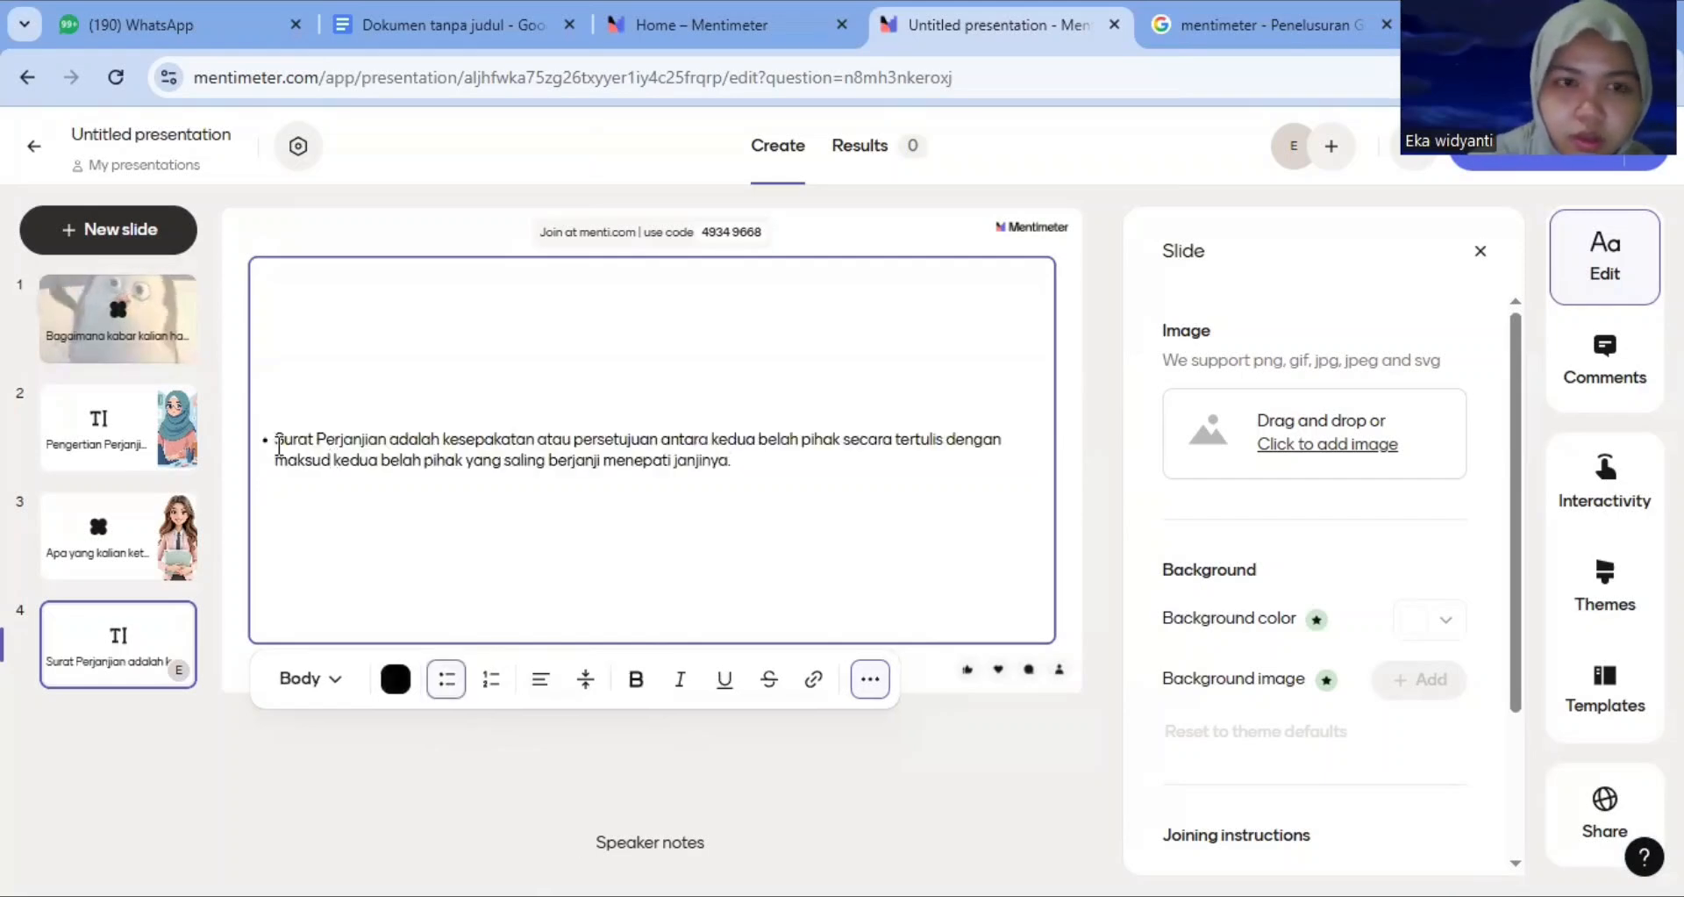
pyautogui.press('BackSpace')
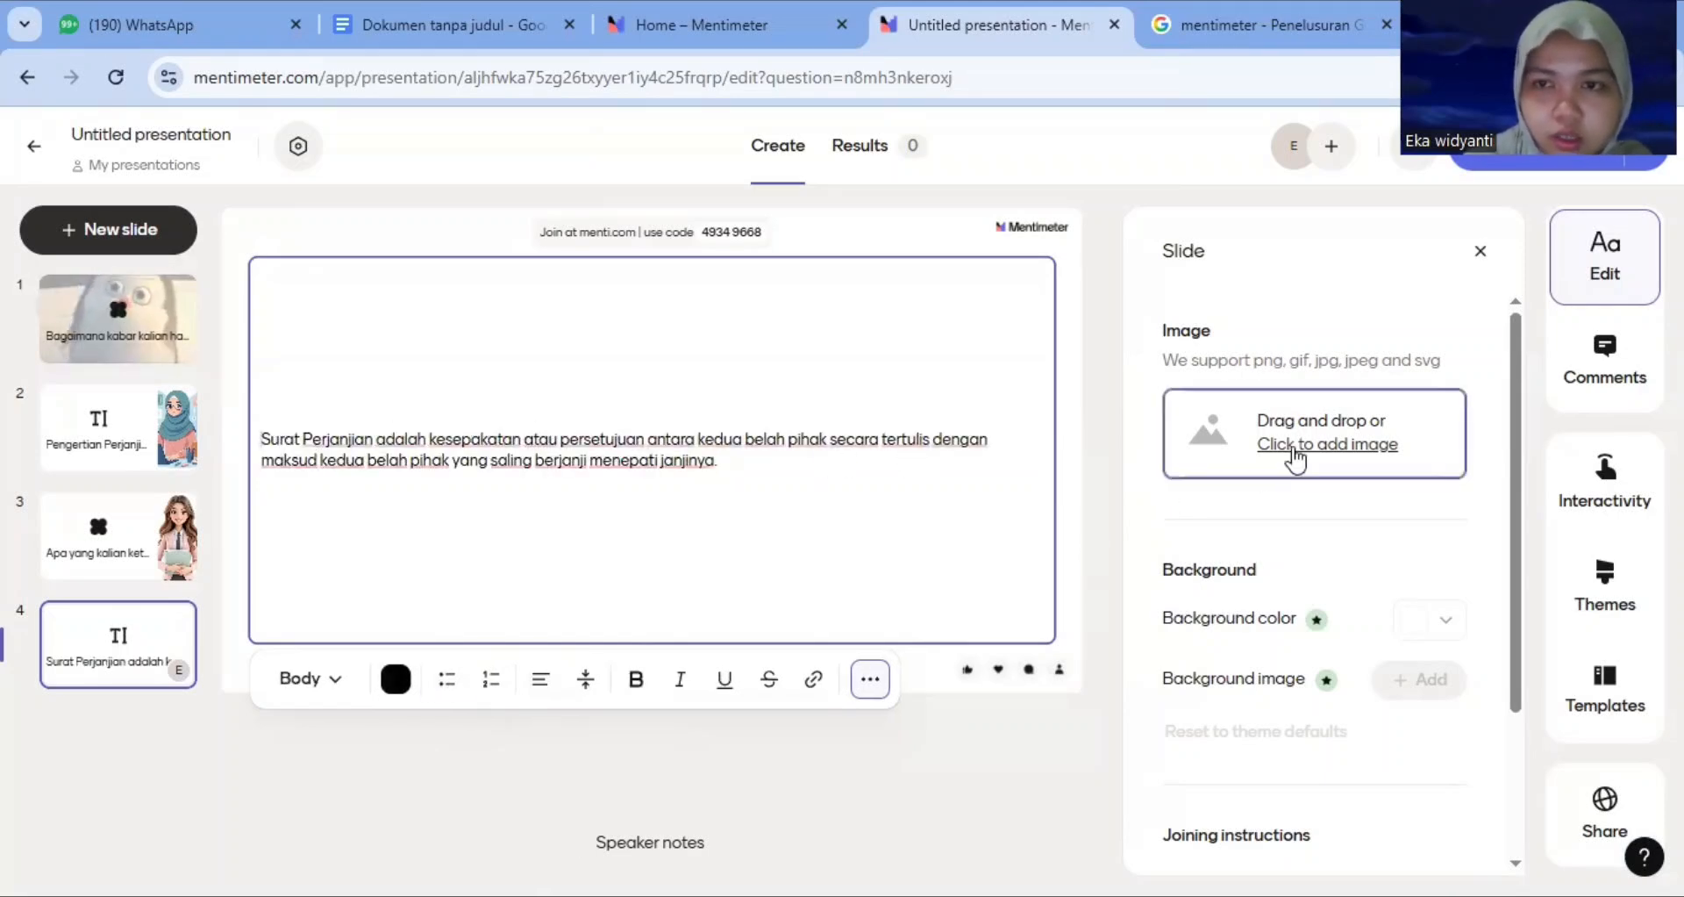
# Upload 'WhatsApp Image 2025-12-22 at 05.33.14' from Downloads as the slide image, use it as full background layout, and close the settings
pyautogui.click(1299, 447)
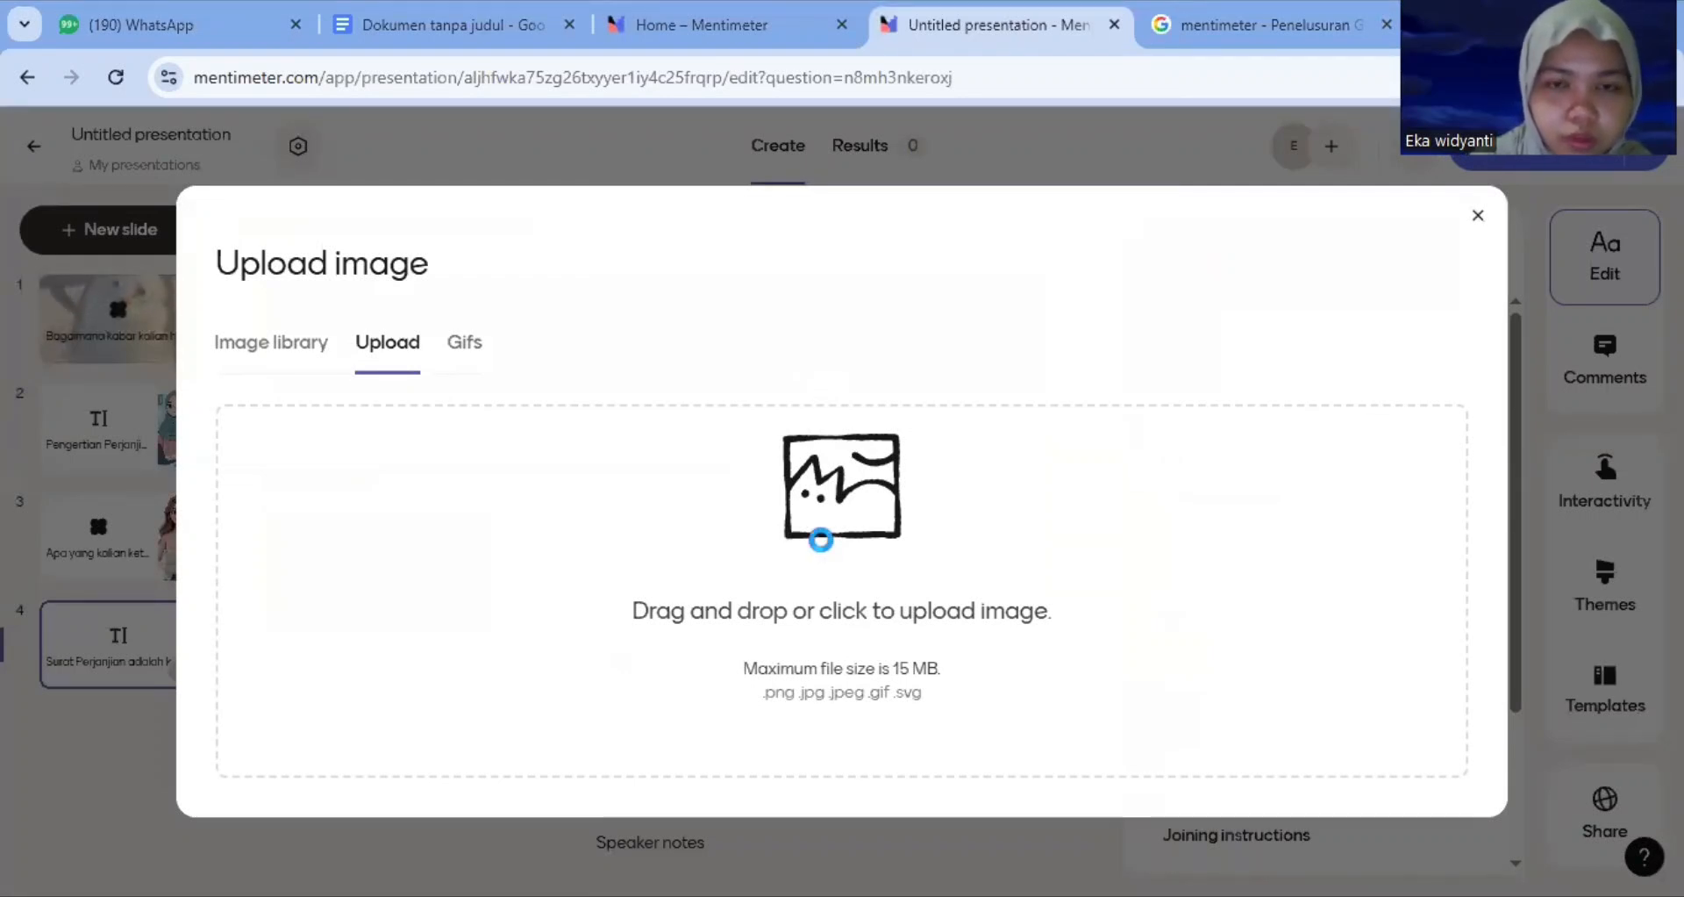
pyautogui.click(825, 550)
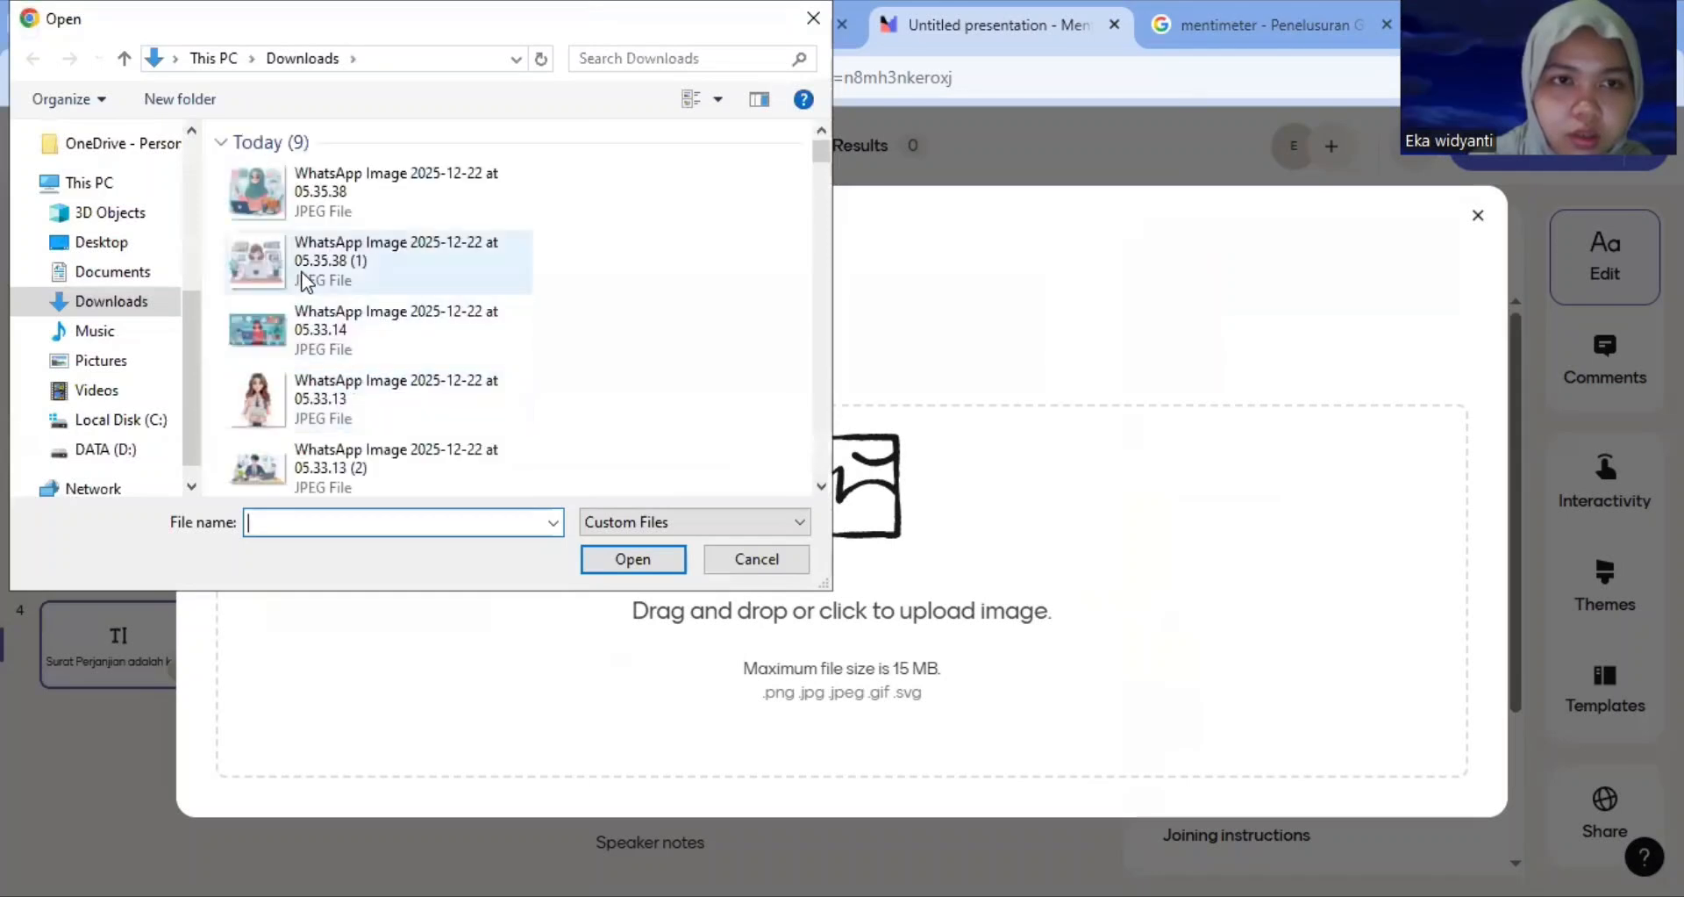
pyautogui.click(358, 332)
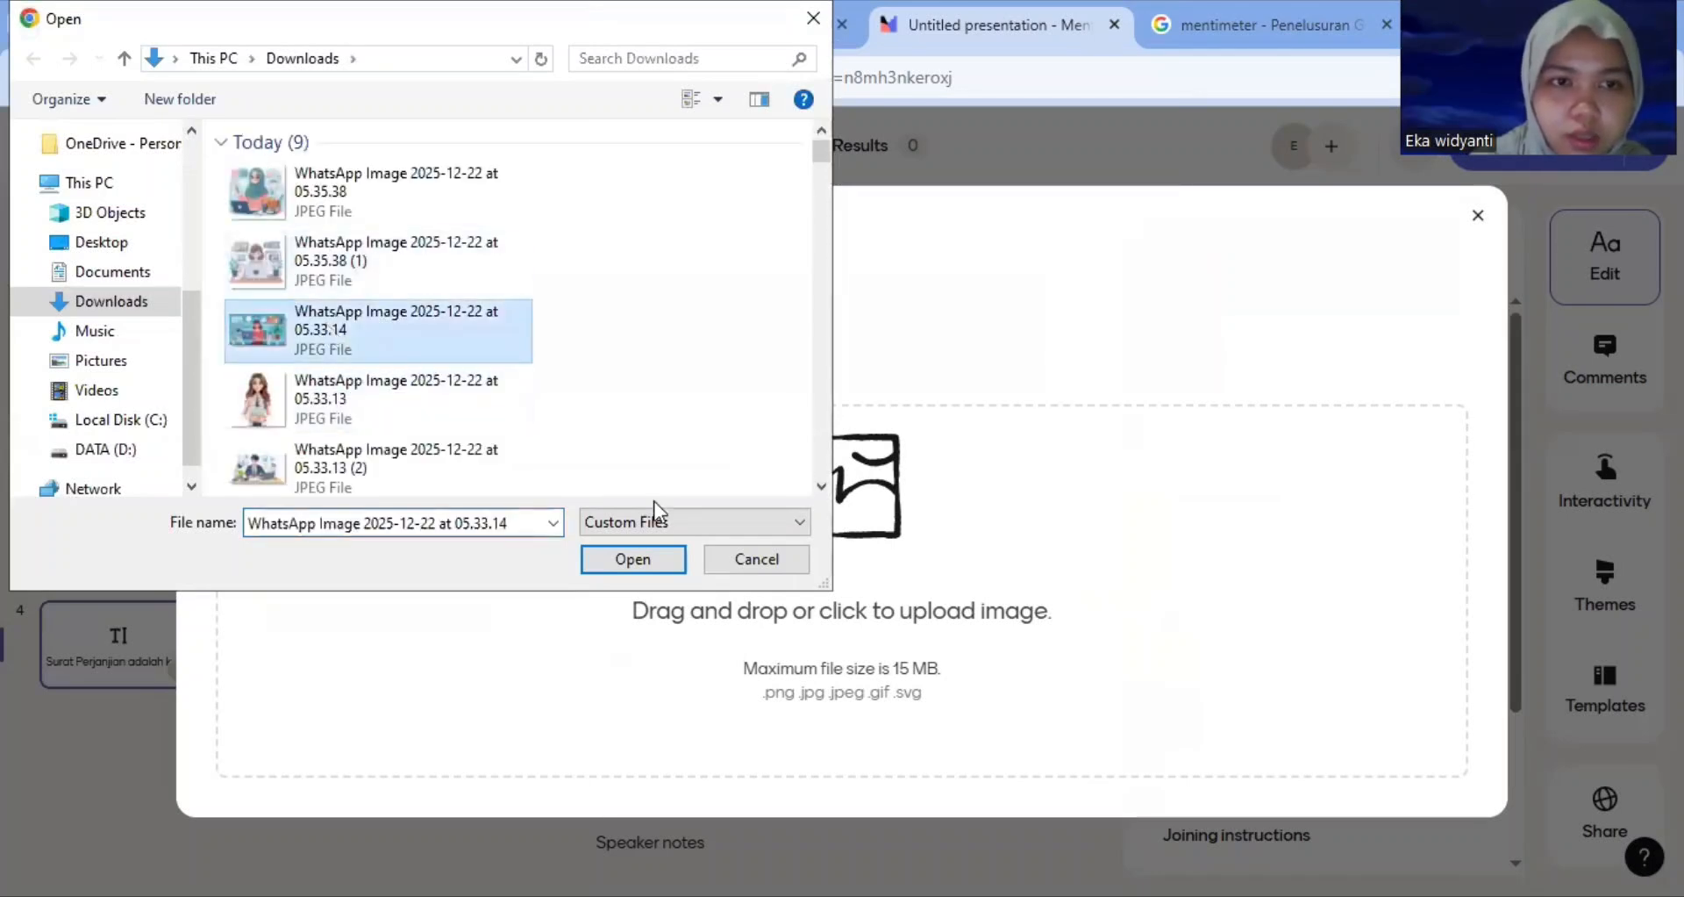
pyautogui.click(665, 556)
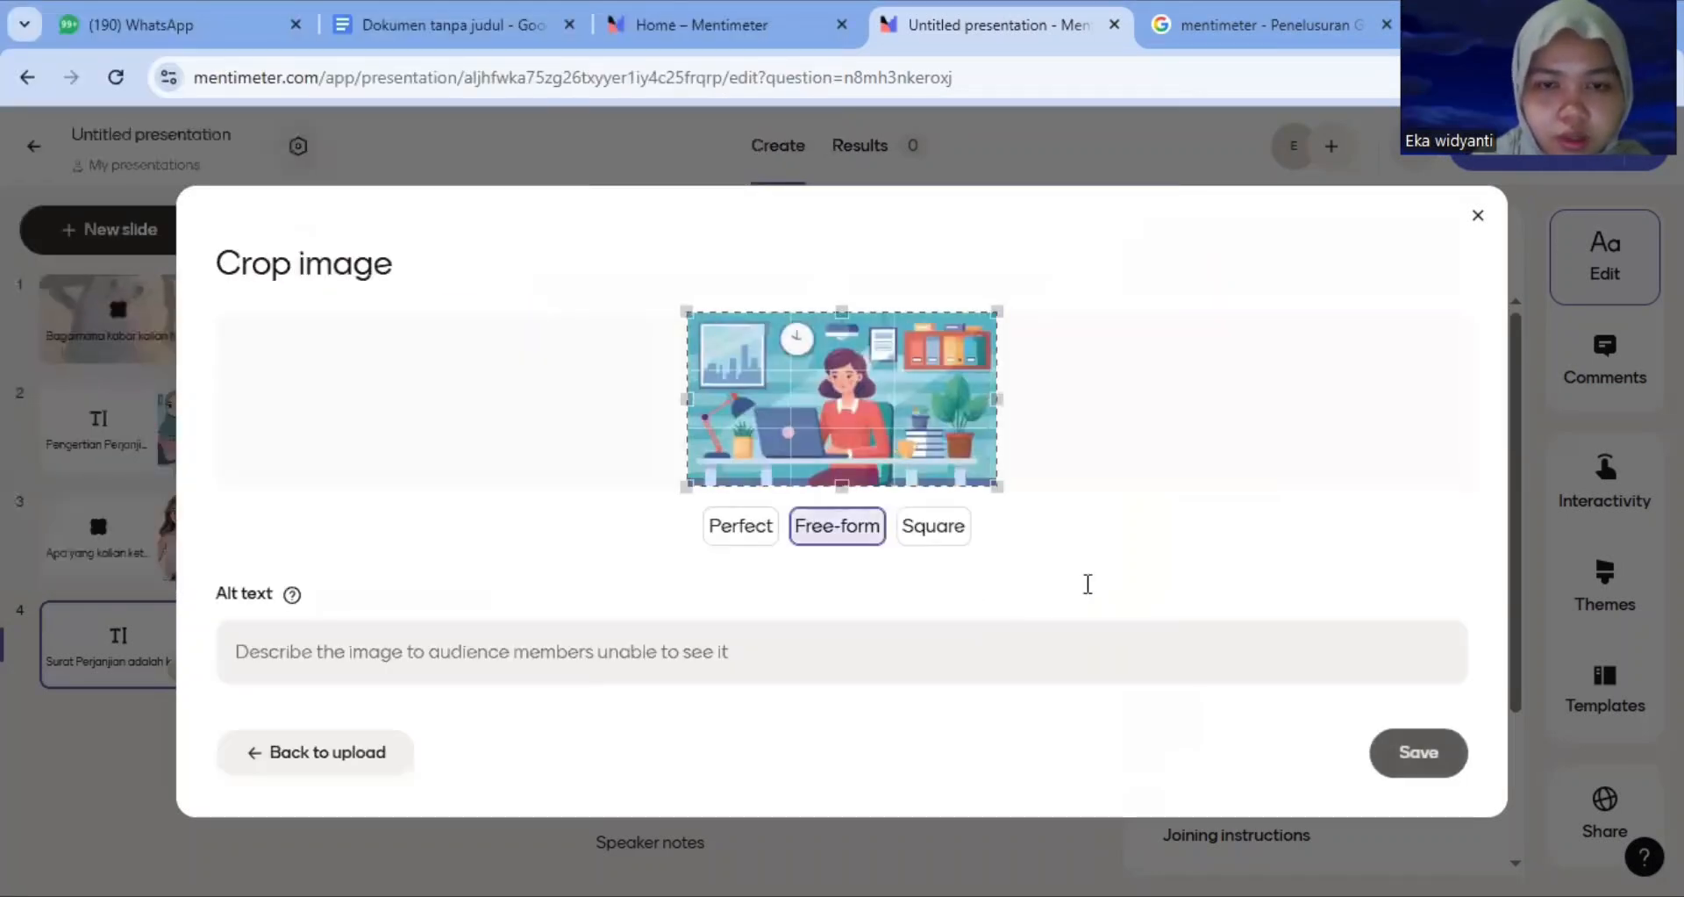
pyautogui.click(1408, 754)
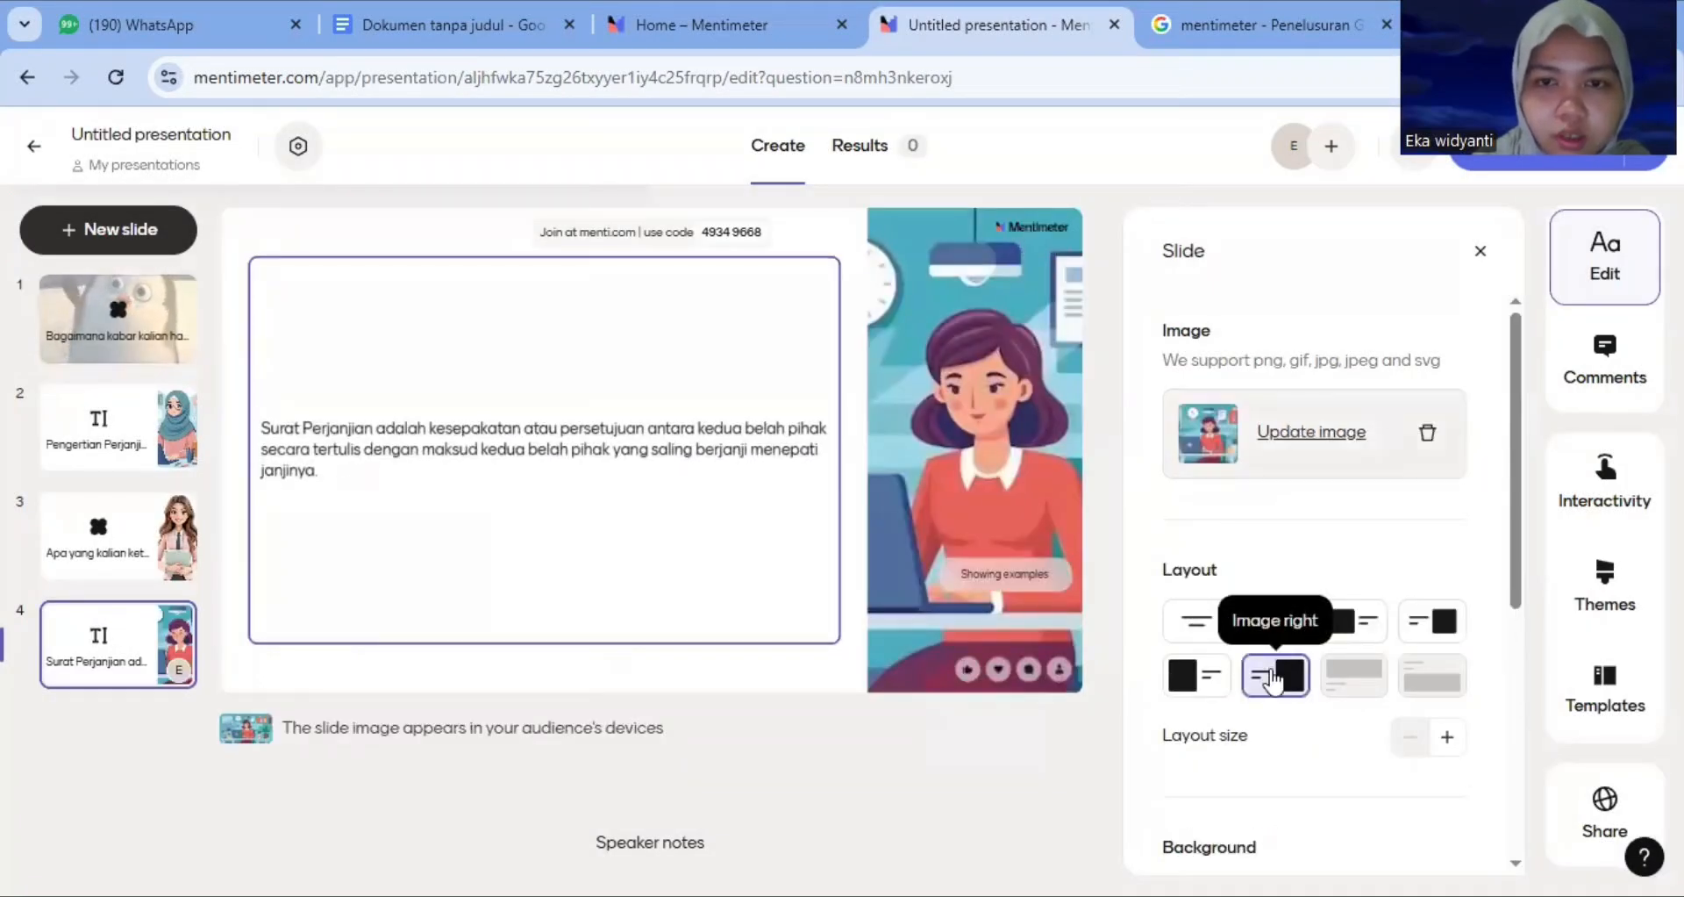
pyautogui.click(1286, 621)
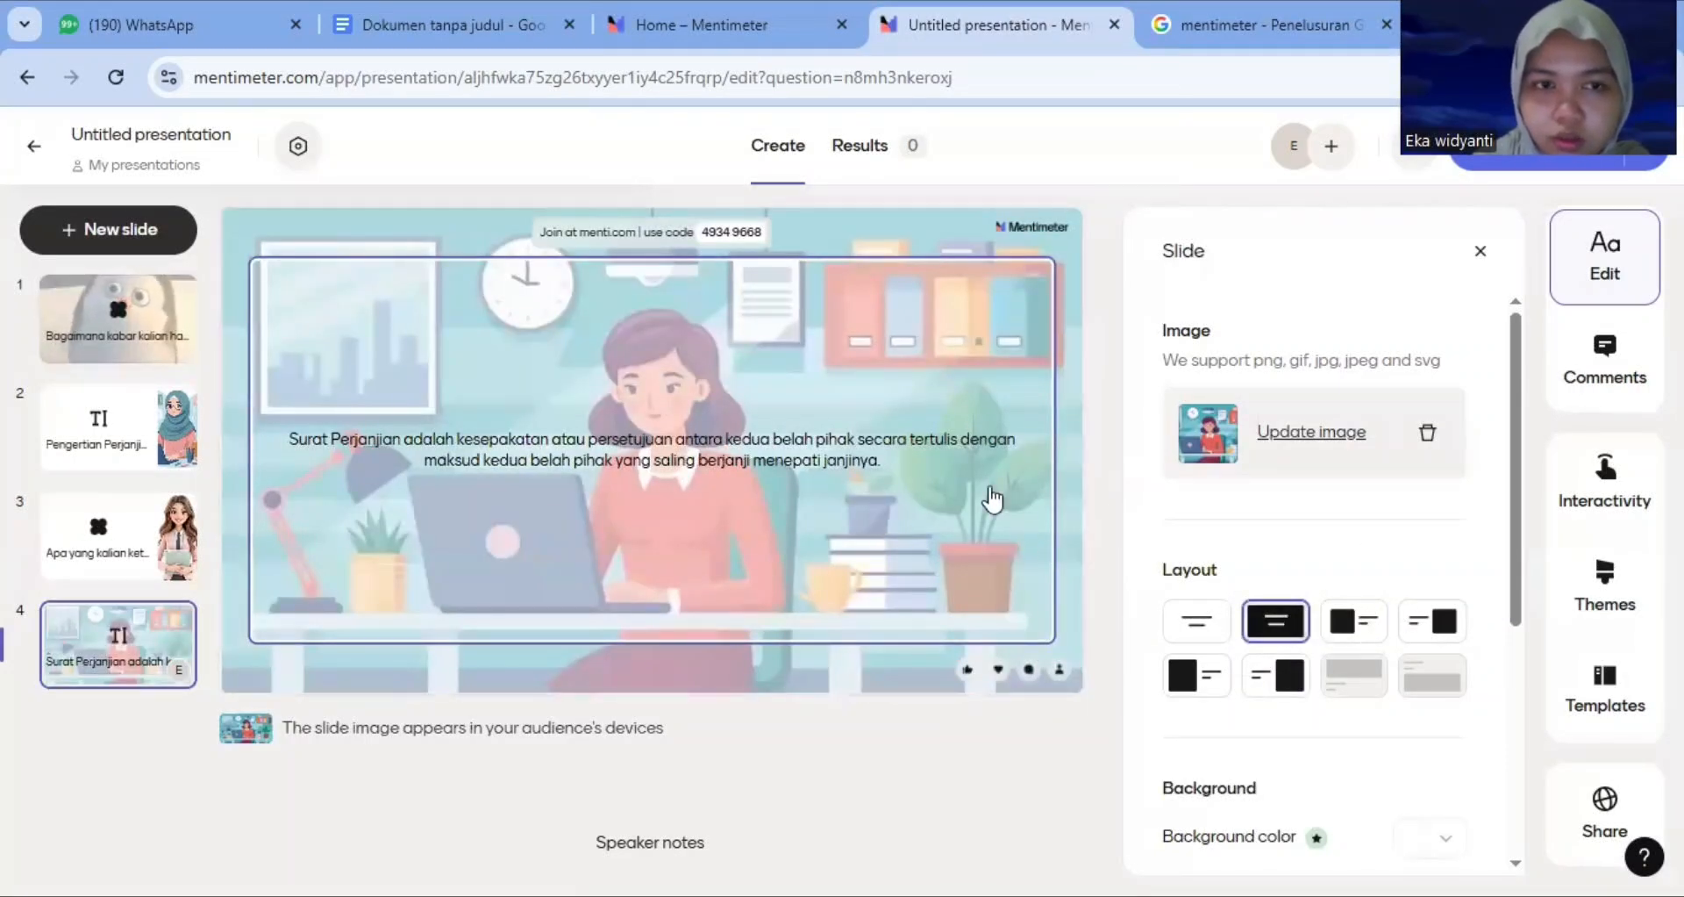
pyautogui.click(1481, 254)
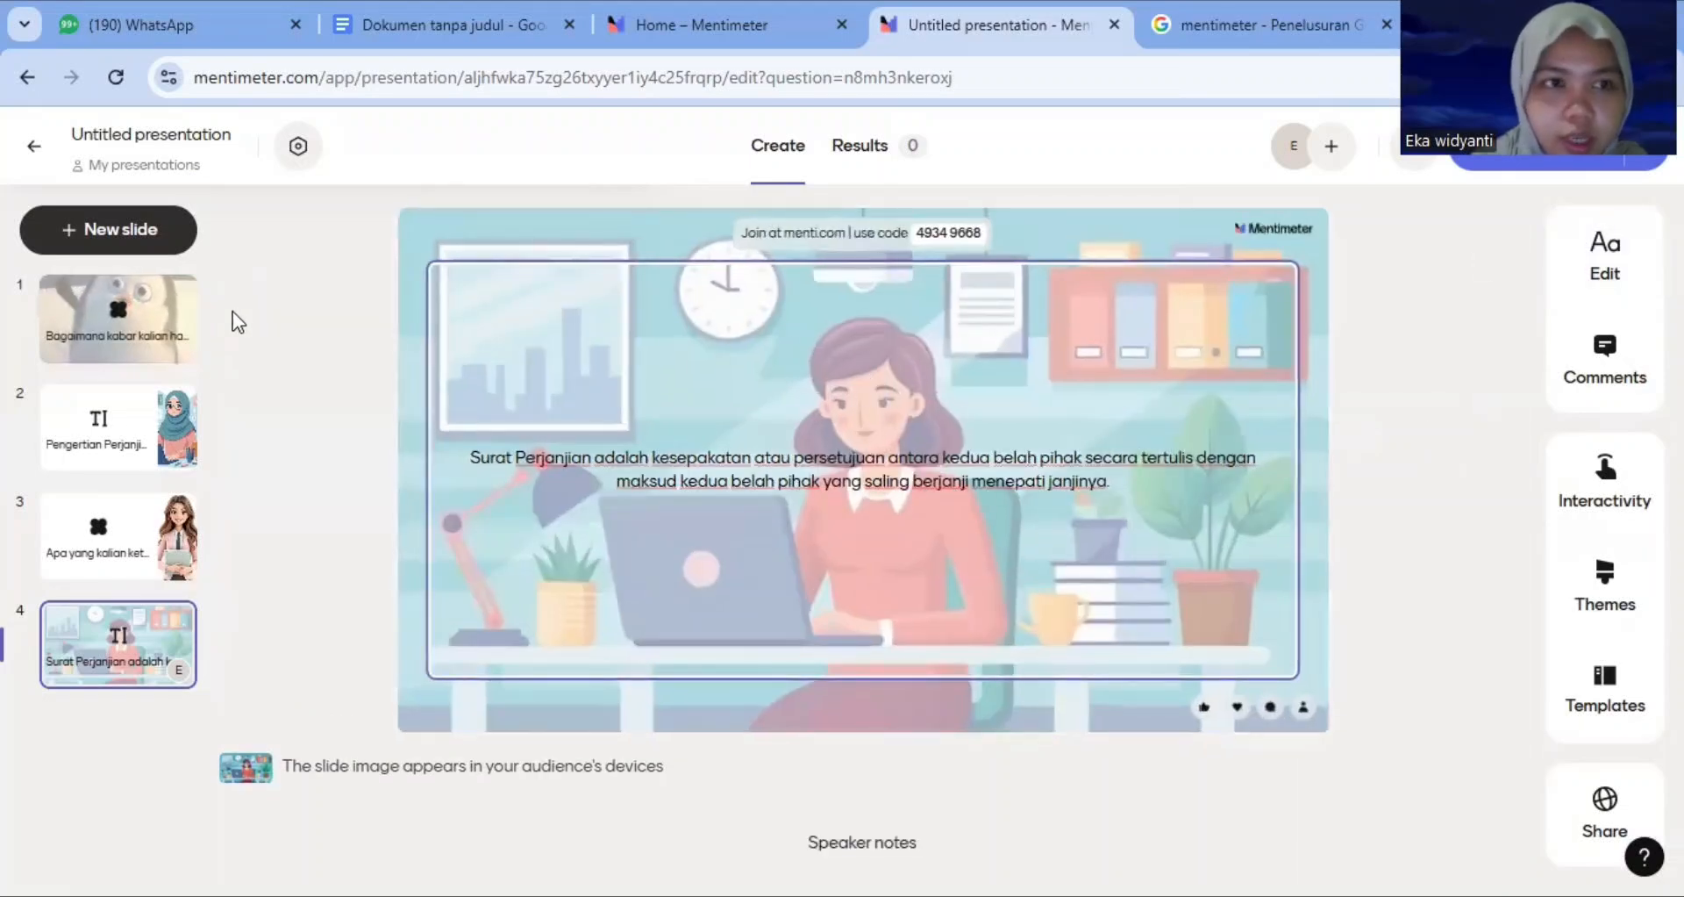
# Add another Text slide to the presentation
pyautogui.click(63, 232)
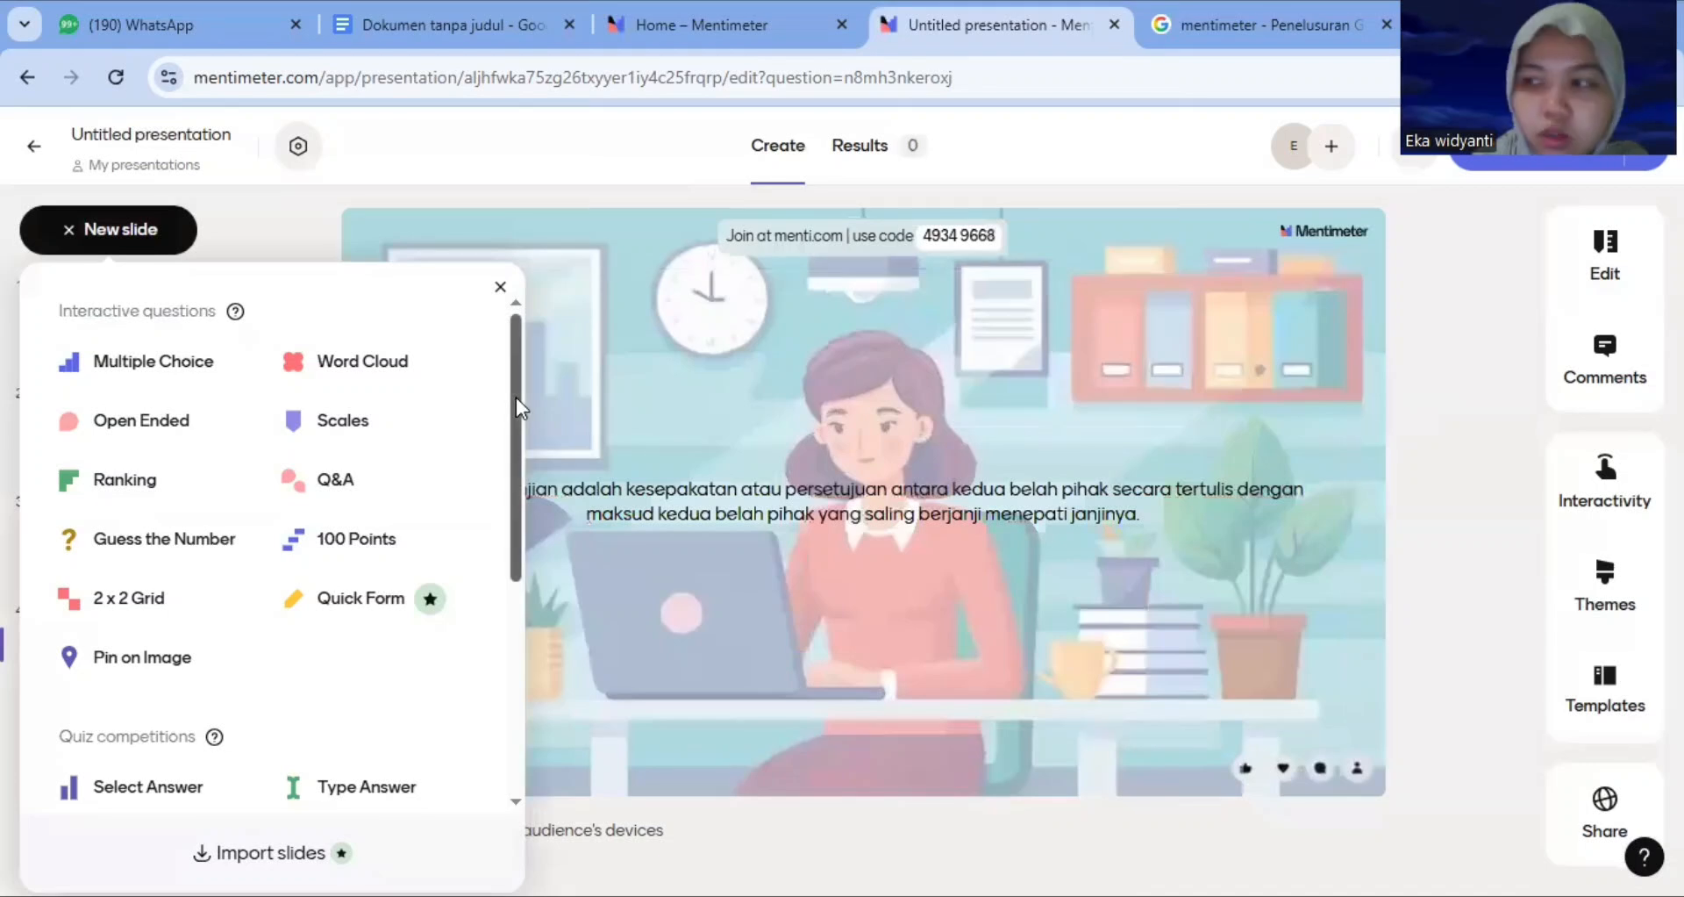
pyautogui.moveTo(521, 398); pyautogui.dragTo(503, 533)
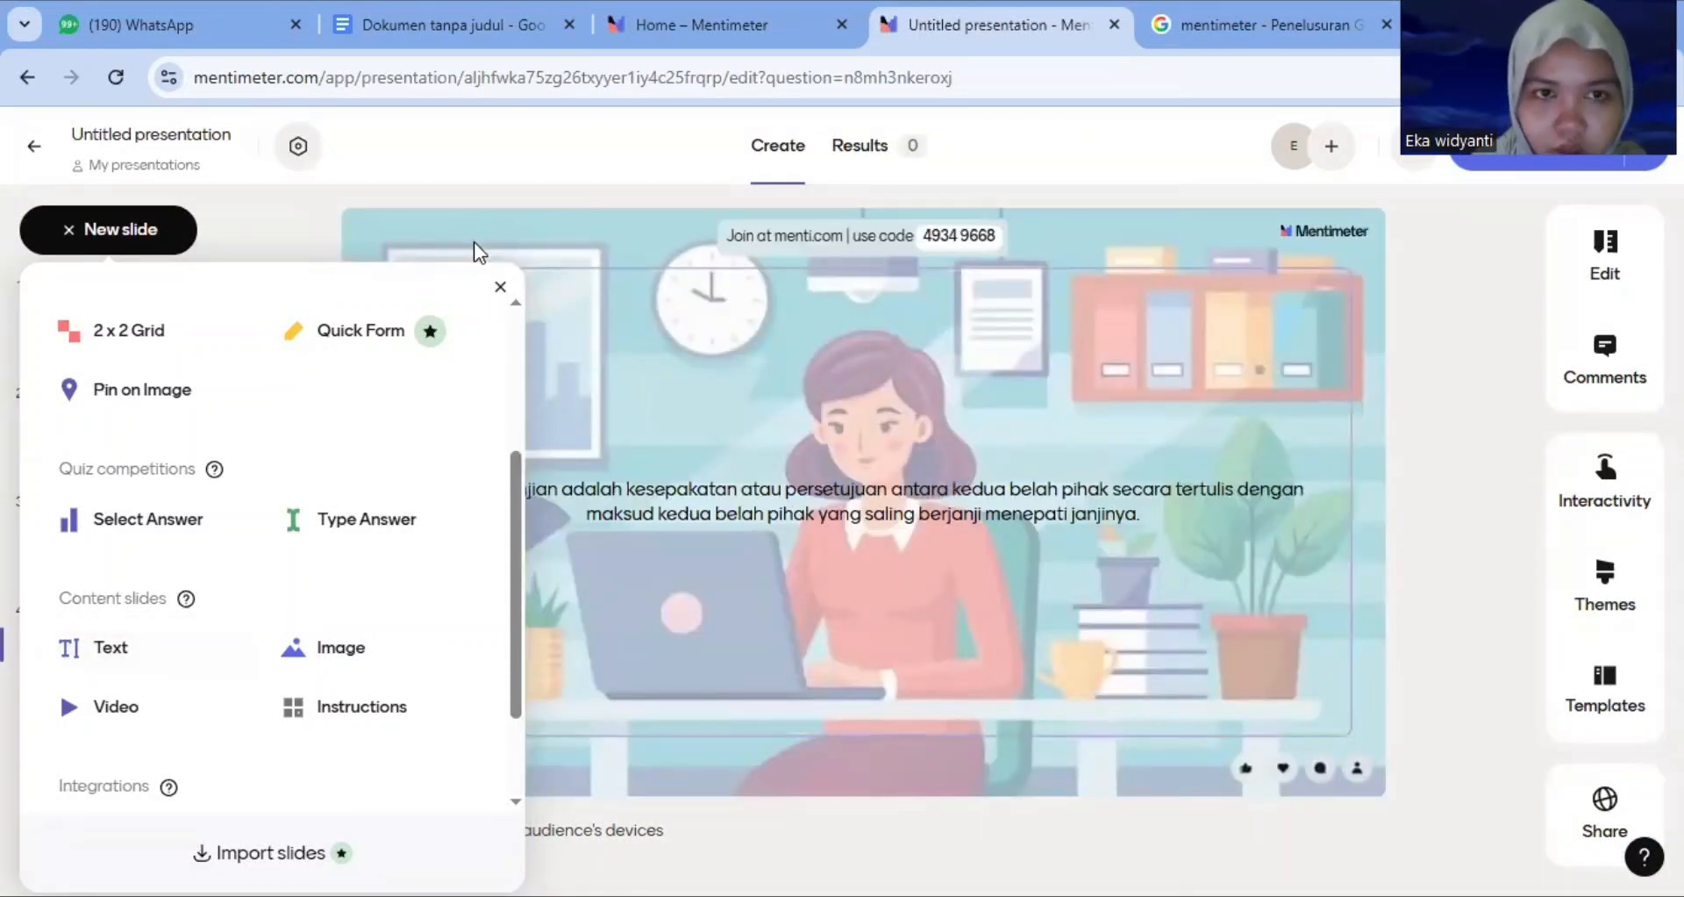
pyautogui.scroll(-1, 129, 565)
pyautogui.click(130, 565)
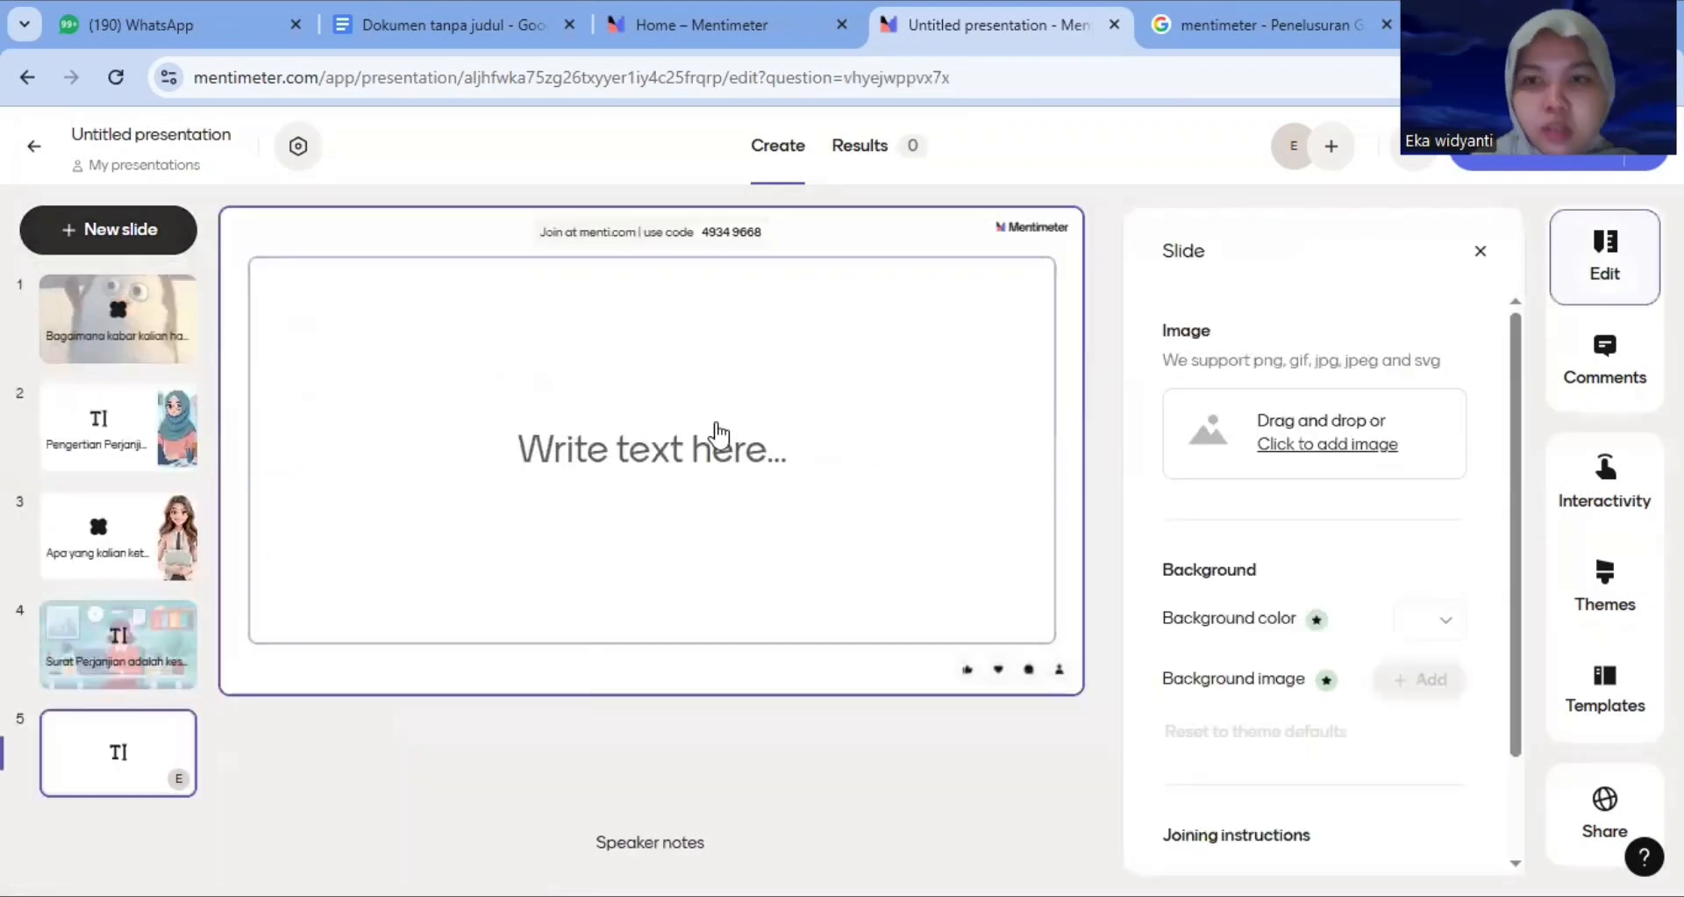
# Paste the 'Ciri-ciri surat perjanjian' list left-aligned into the new text slide and remove the first line's bullet
pyautogui.click(699, 451)
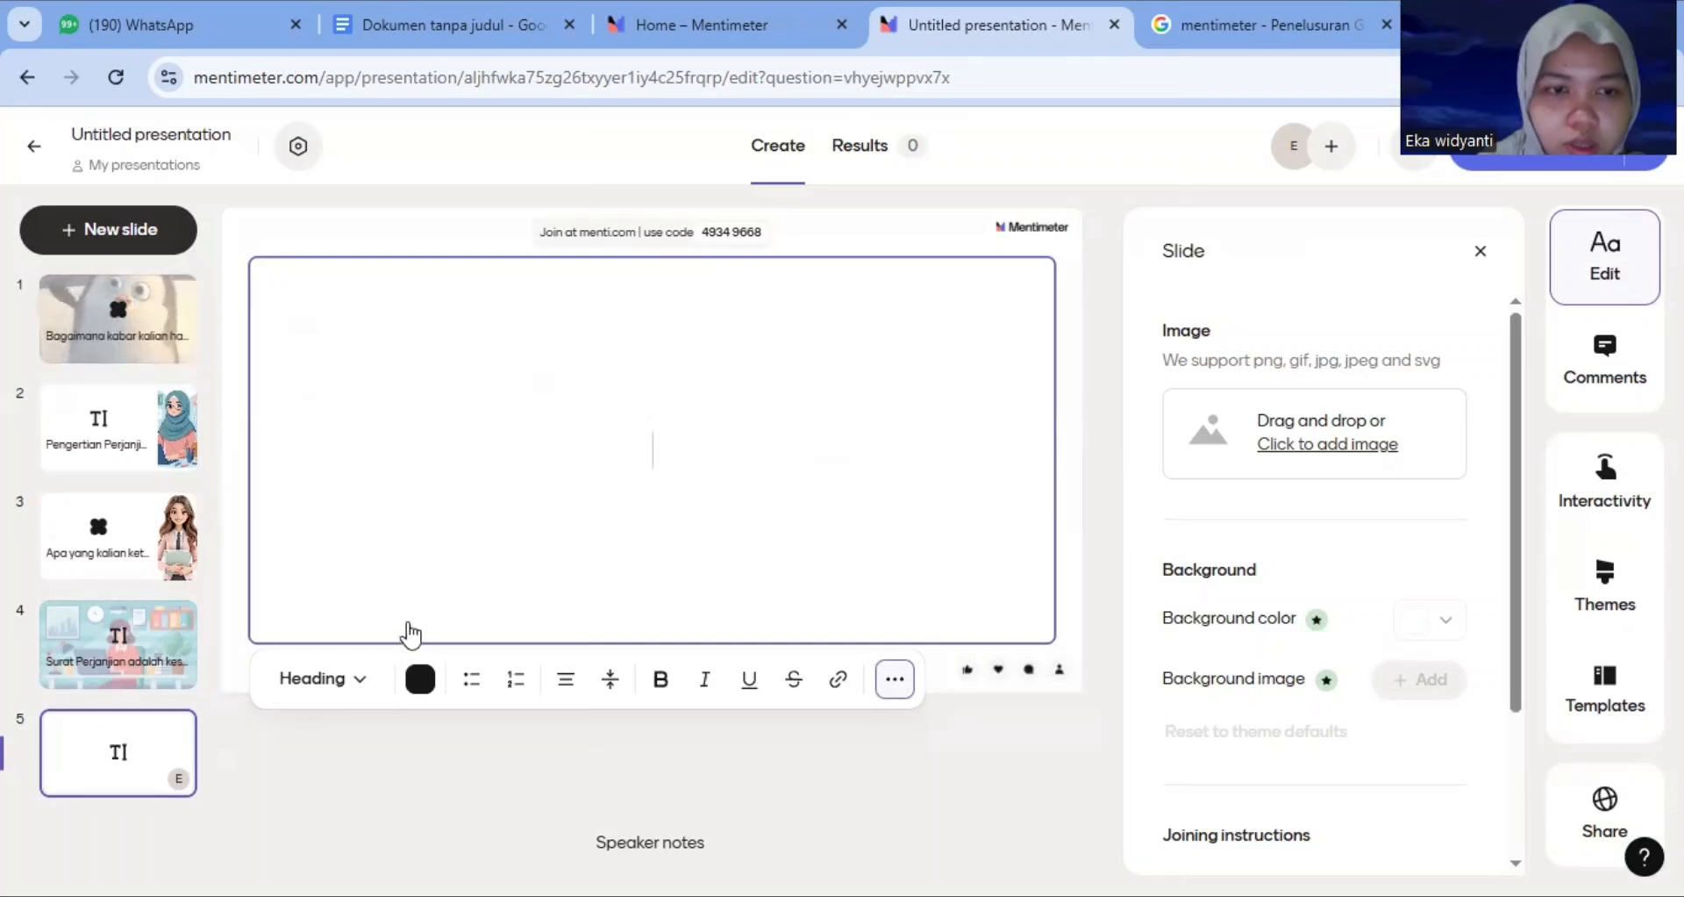
pyautogui.click(566, 679)
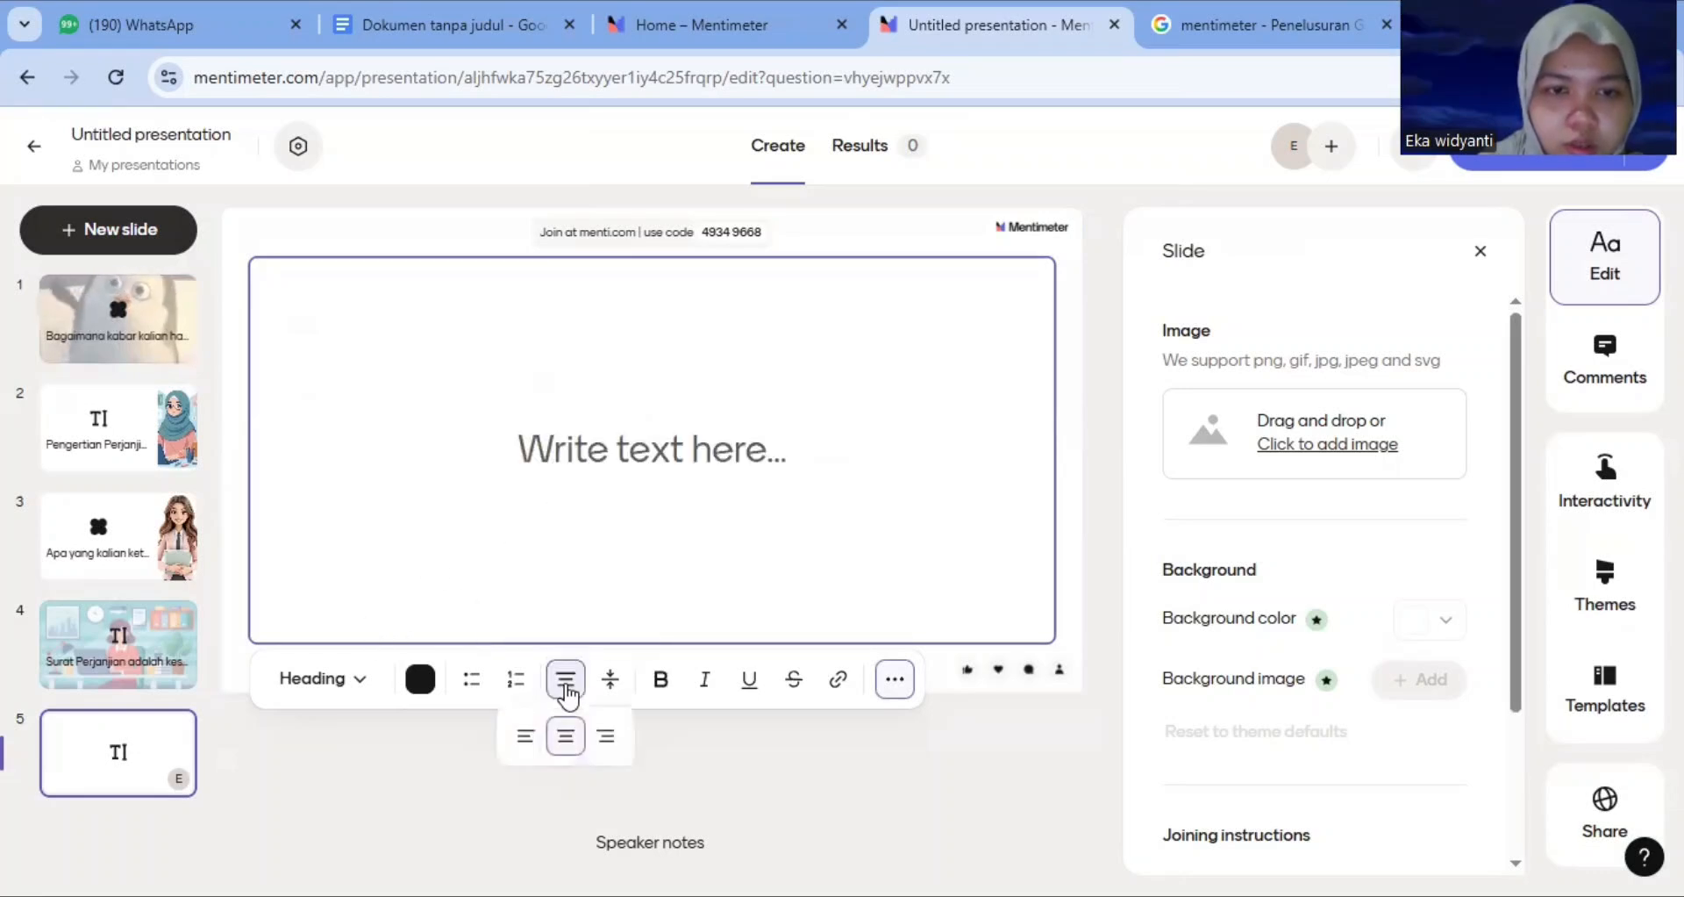
pyautogui.click(526, 740)
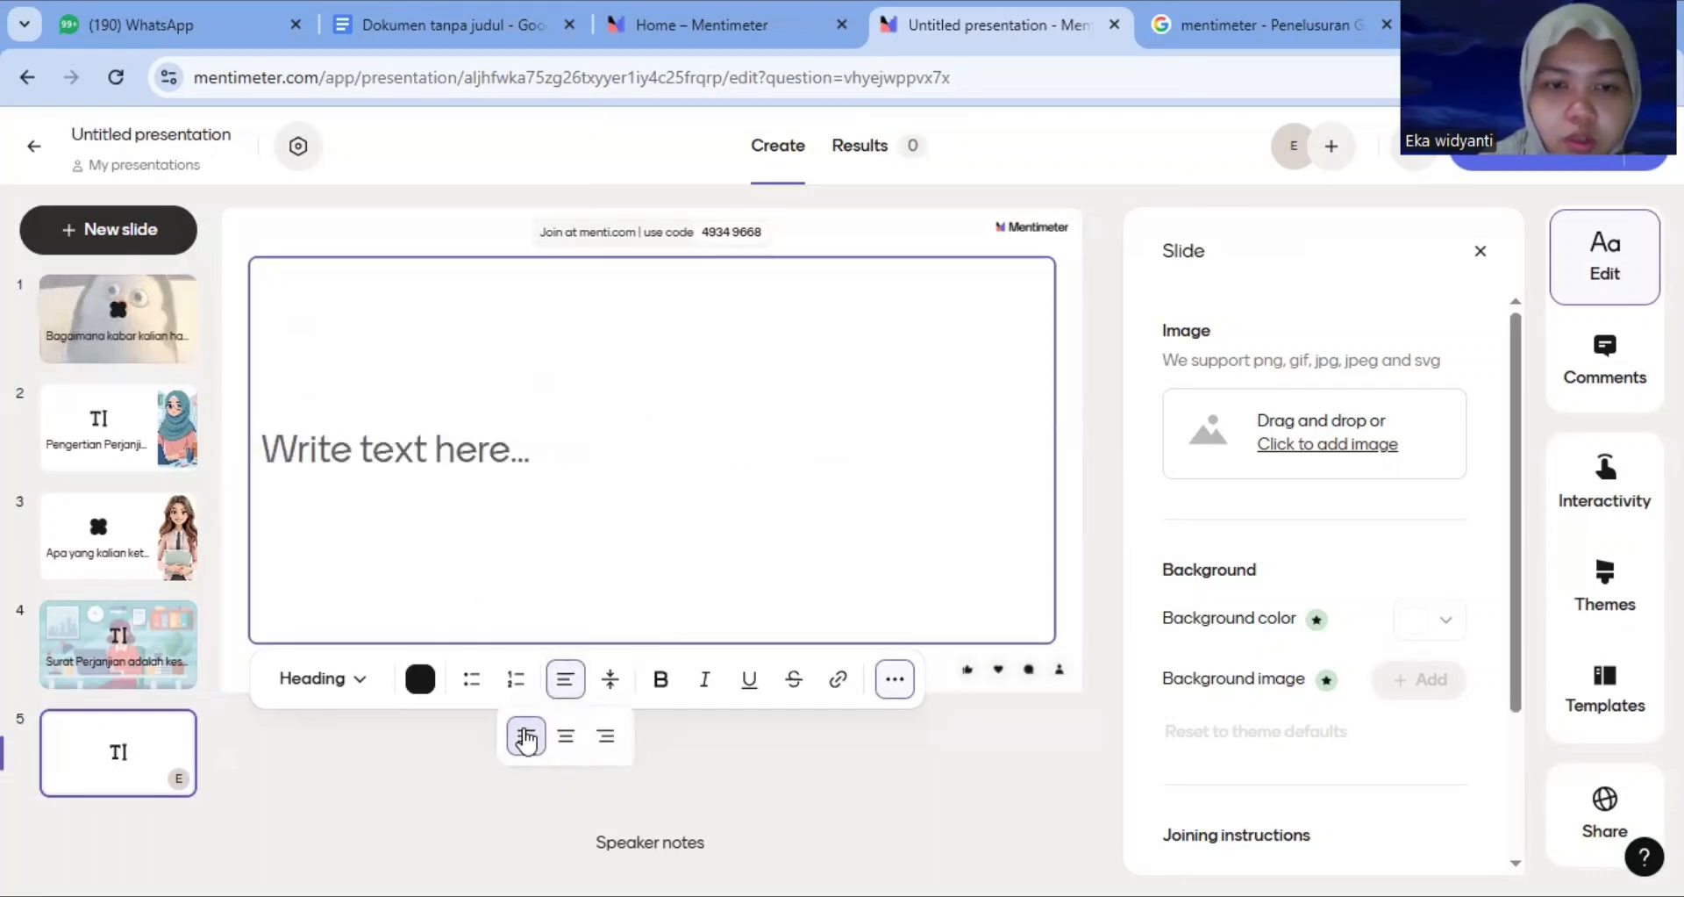
pyautogui.click(370, 458)
pyautogui.write('Ciri-ciri surat perjanjian 1. Berbentuk Tertulis dan Resmi Tidak hanya kesepakatan lisan, tetapi ditulis dengan format yang jelas agar memiliki kekuatan hukum. 2. Memuat Identitas Lengkap Para Pihak Di dalam surat perjanjian harus mencantumkan nama, alamat, nomor identitas (KTP/SIM/Paspor), dan data lain yang relevan agar jelas siapa yang terikat. 3. Berisi Hak dan Kewajiban Masing-masing Pihak Surat perjanjian tidak hanya menyebutkan apa yang diberikan, tetapi juga kewajiban yang harus dipenuhi oleh masing-masing pihak.')
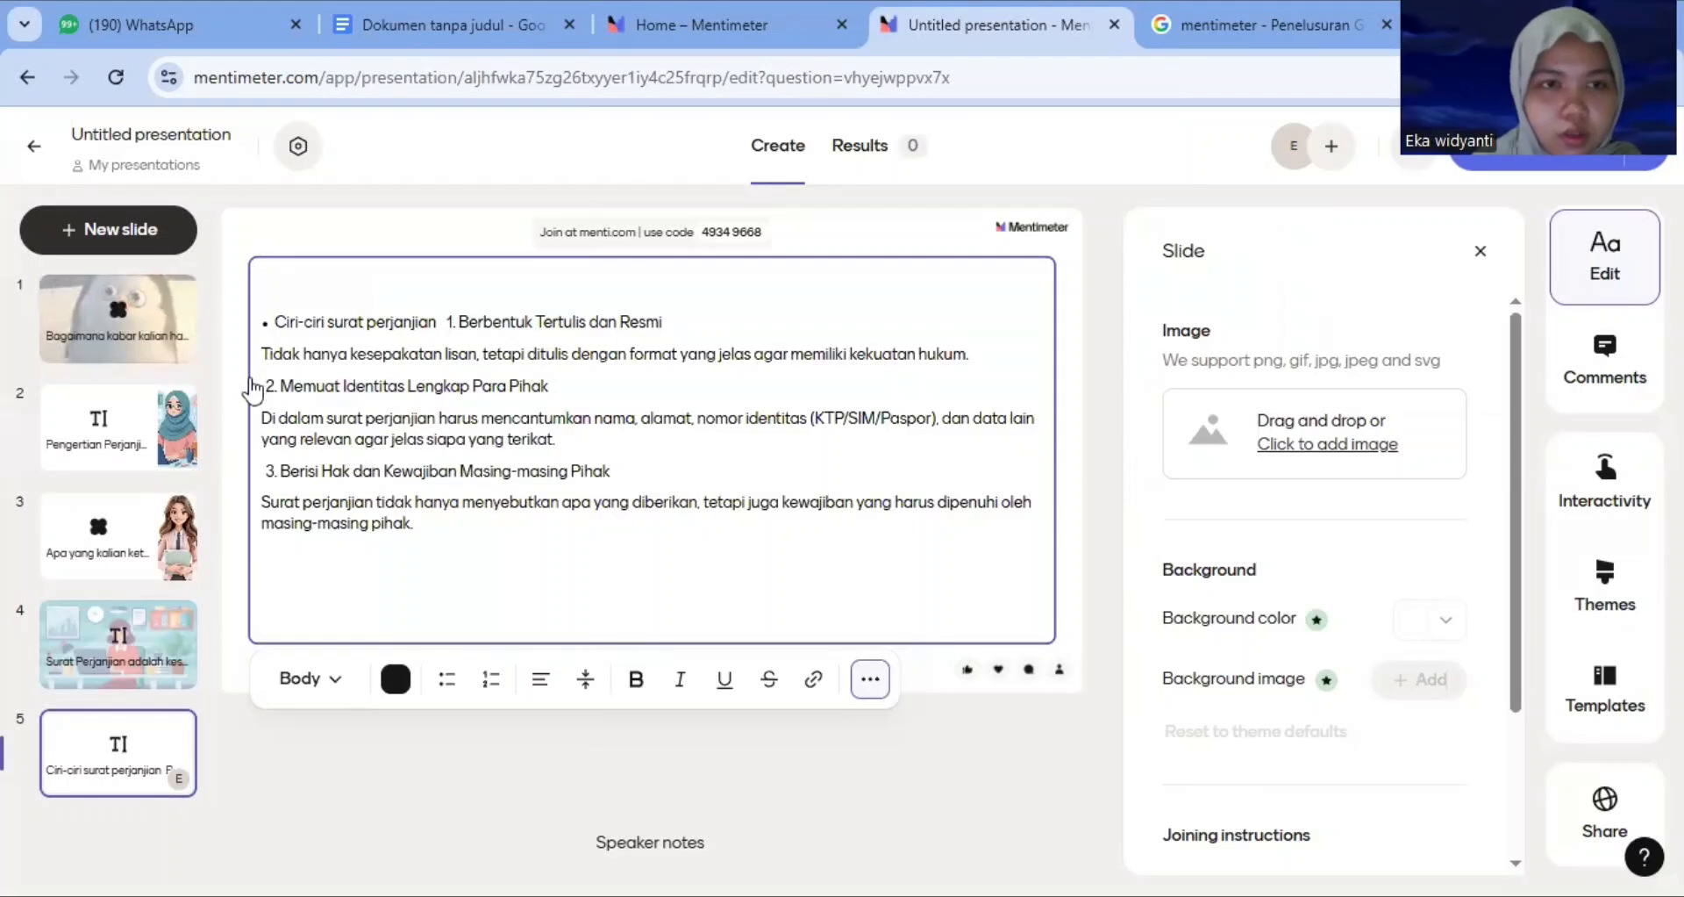
pyautogui.click(275, 325)
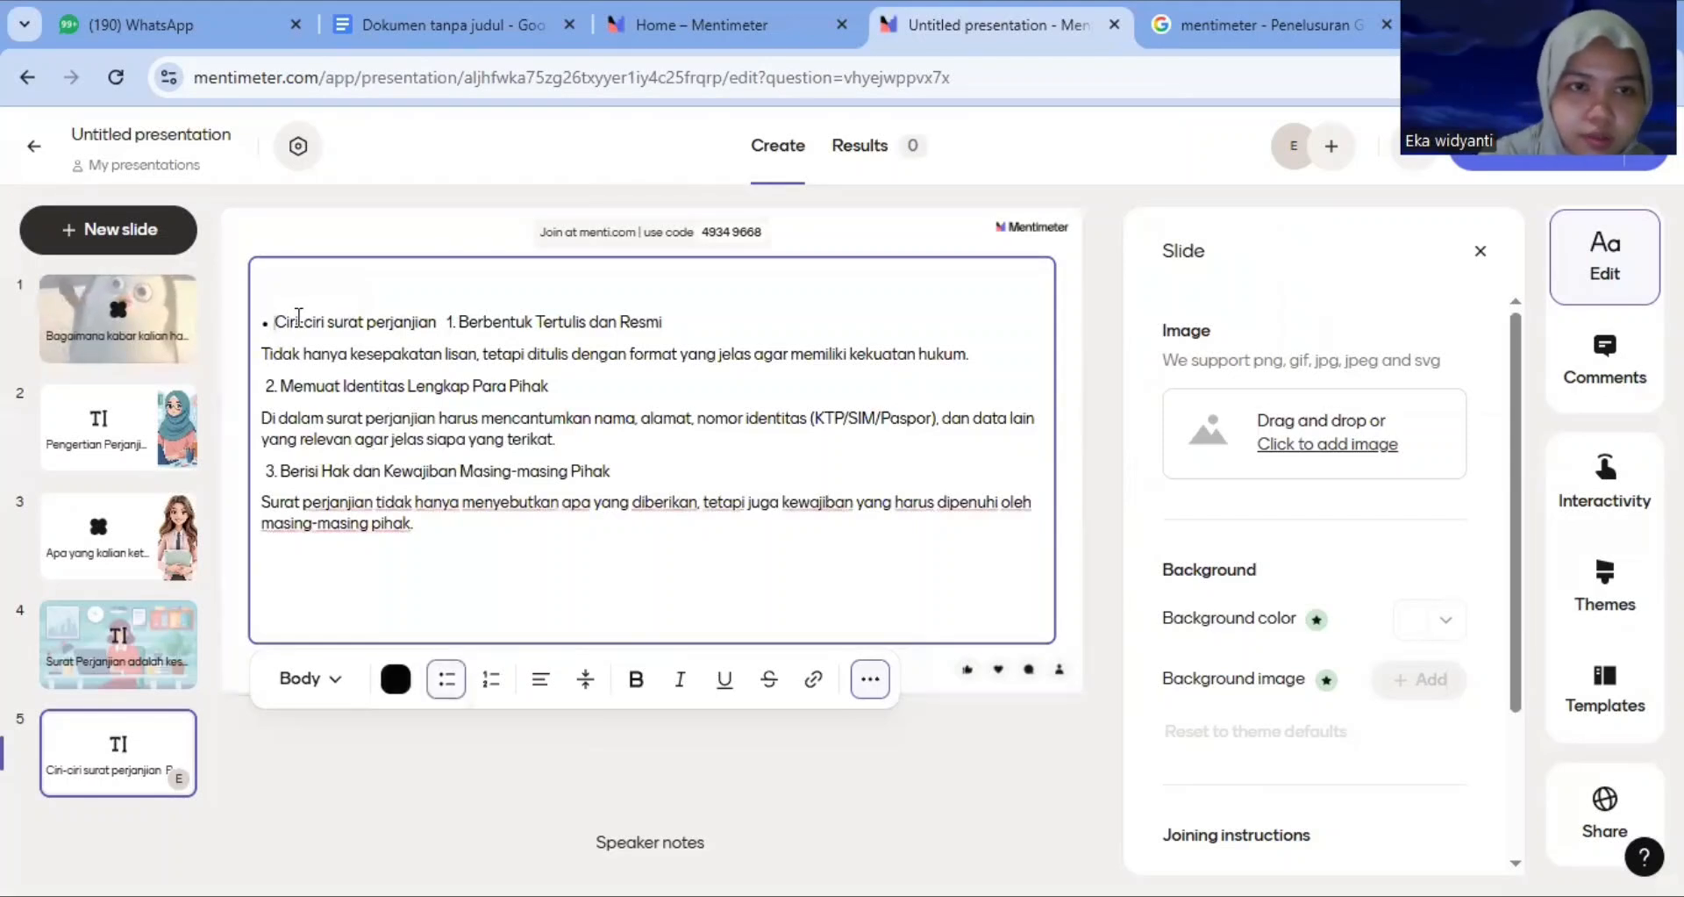
pyautogui.press('BackSpace')
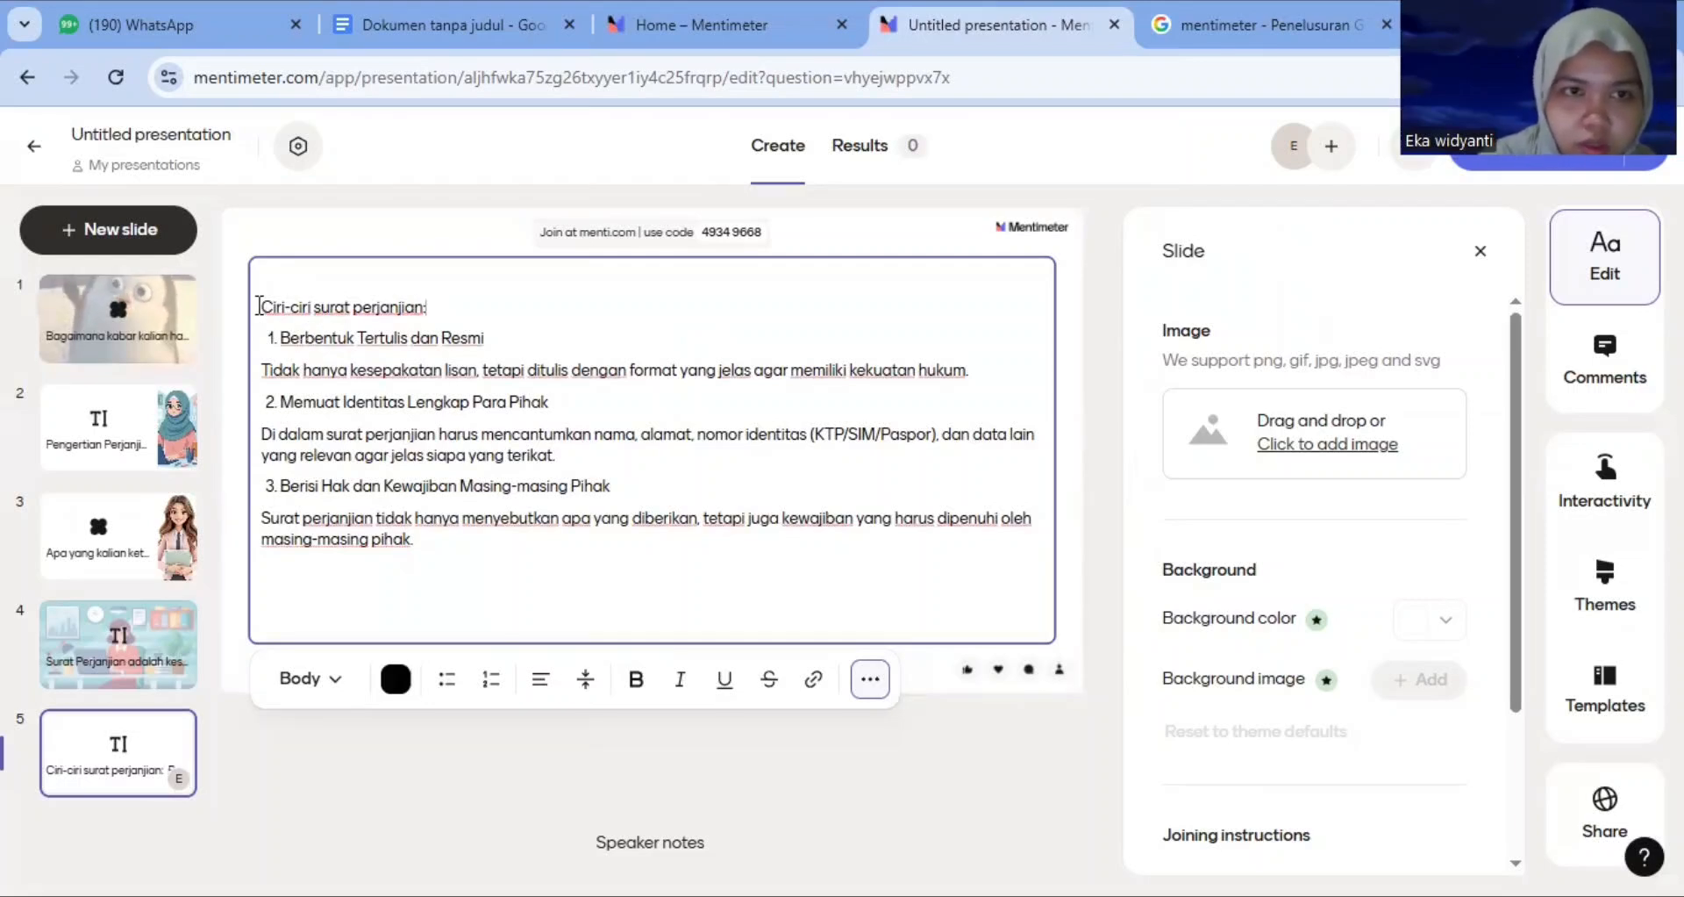
# Make the 'Ciri-ciri surat perjanjian:' heading line bold
pyautogui.tripleClick(393, 307)
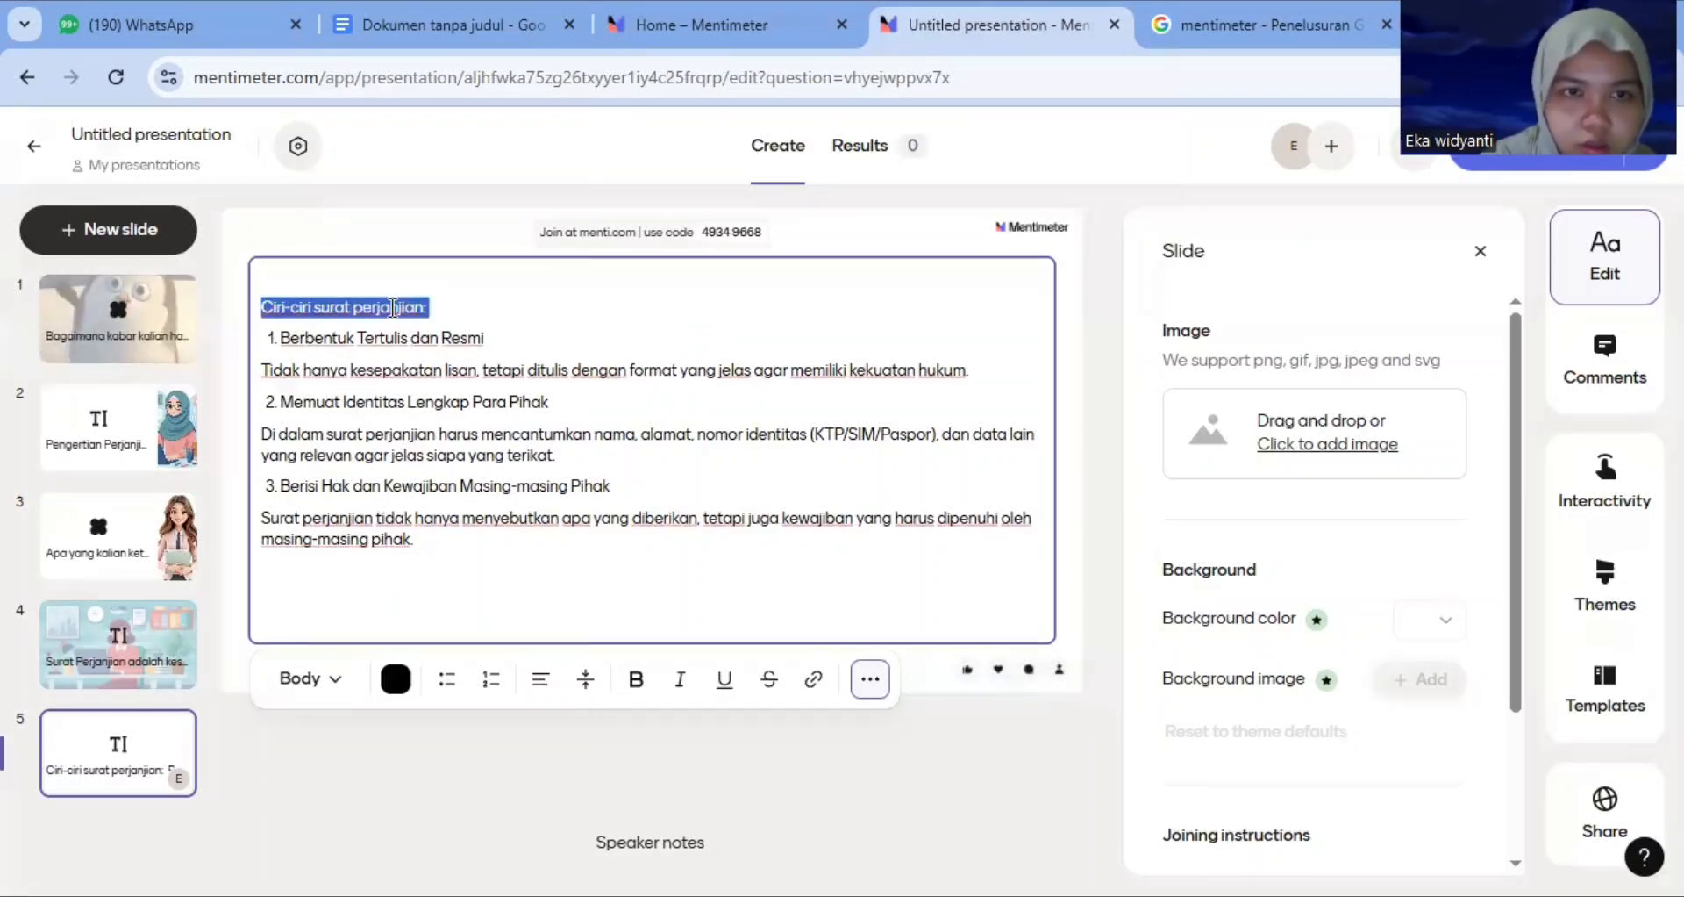
pyautogui.click(638, 680)
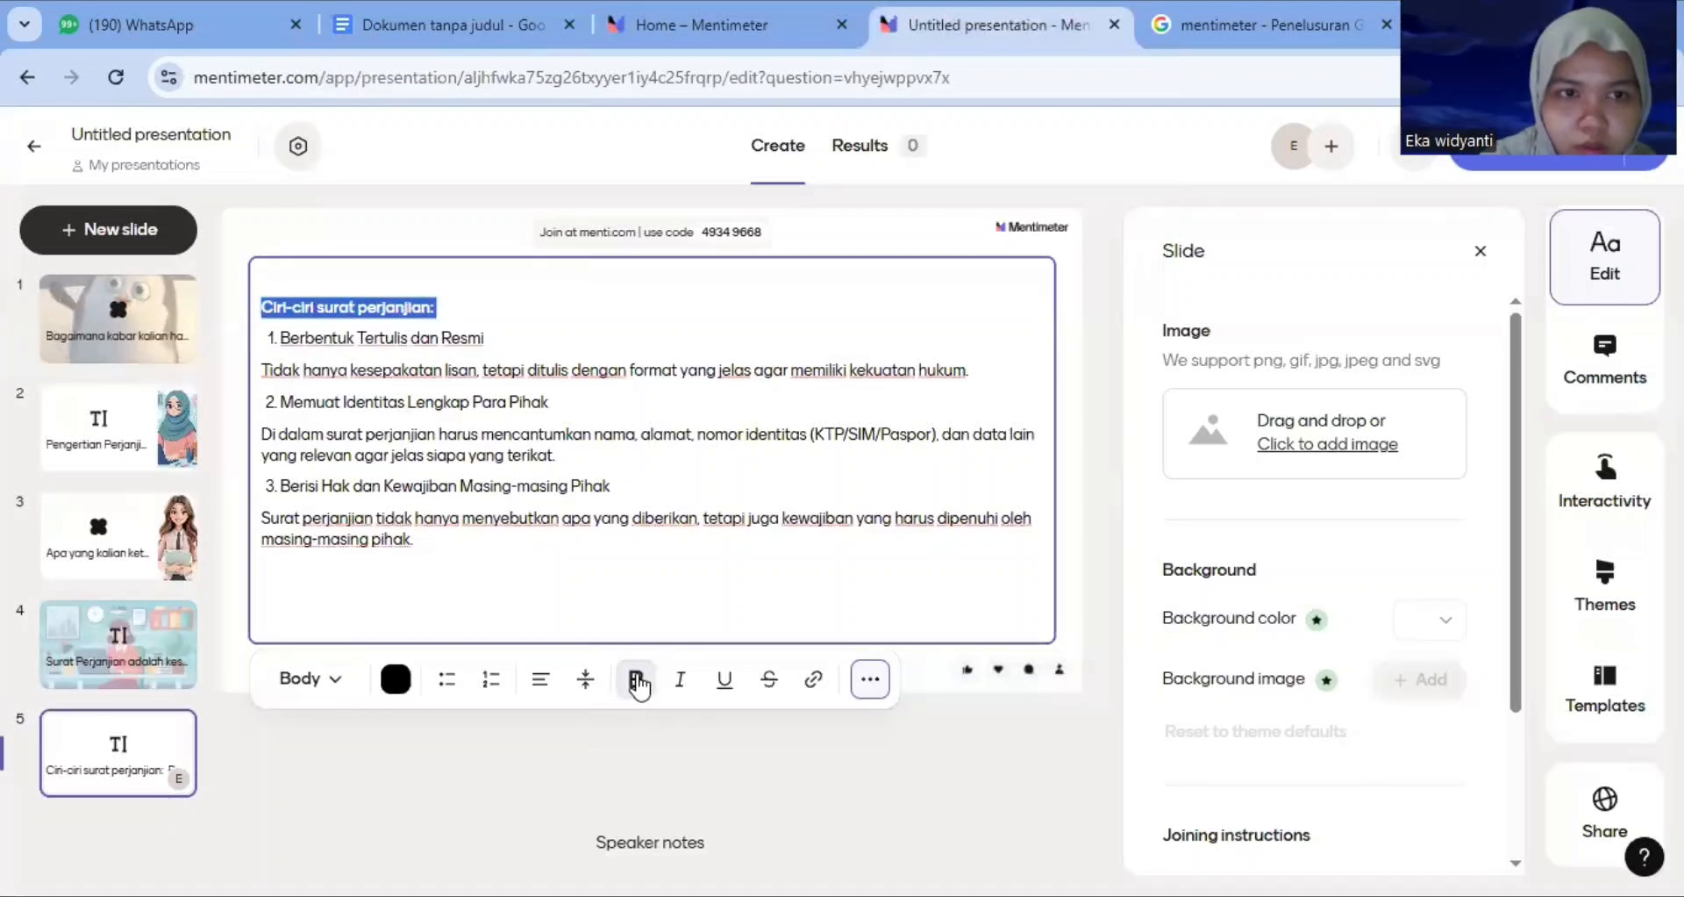
pyautogui.click(720, 499)
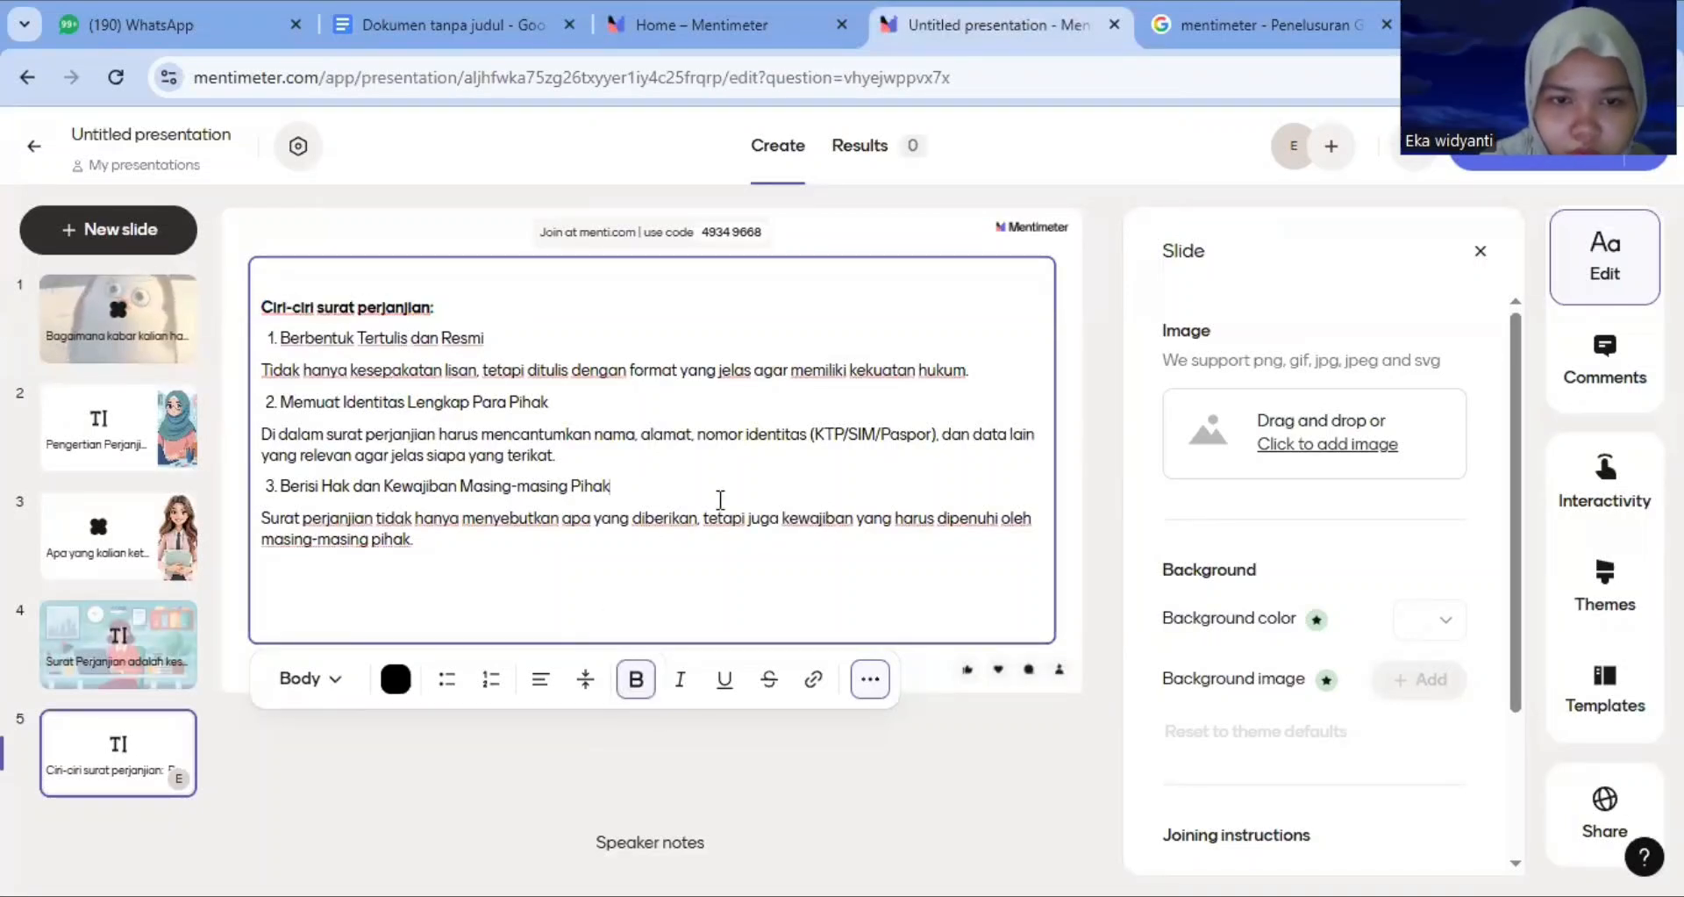
pyautogui.click(870, 679)
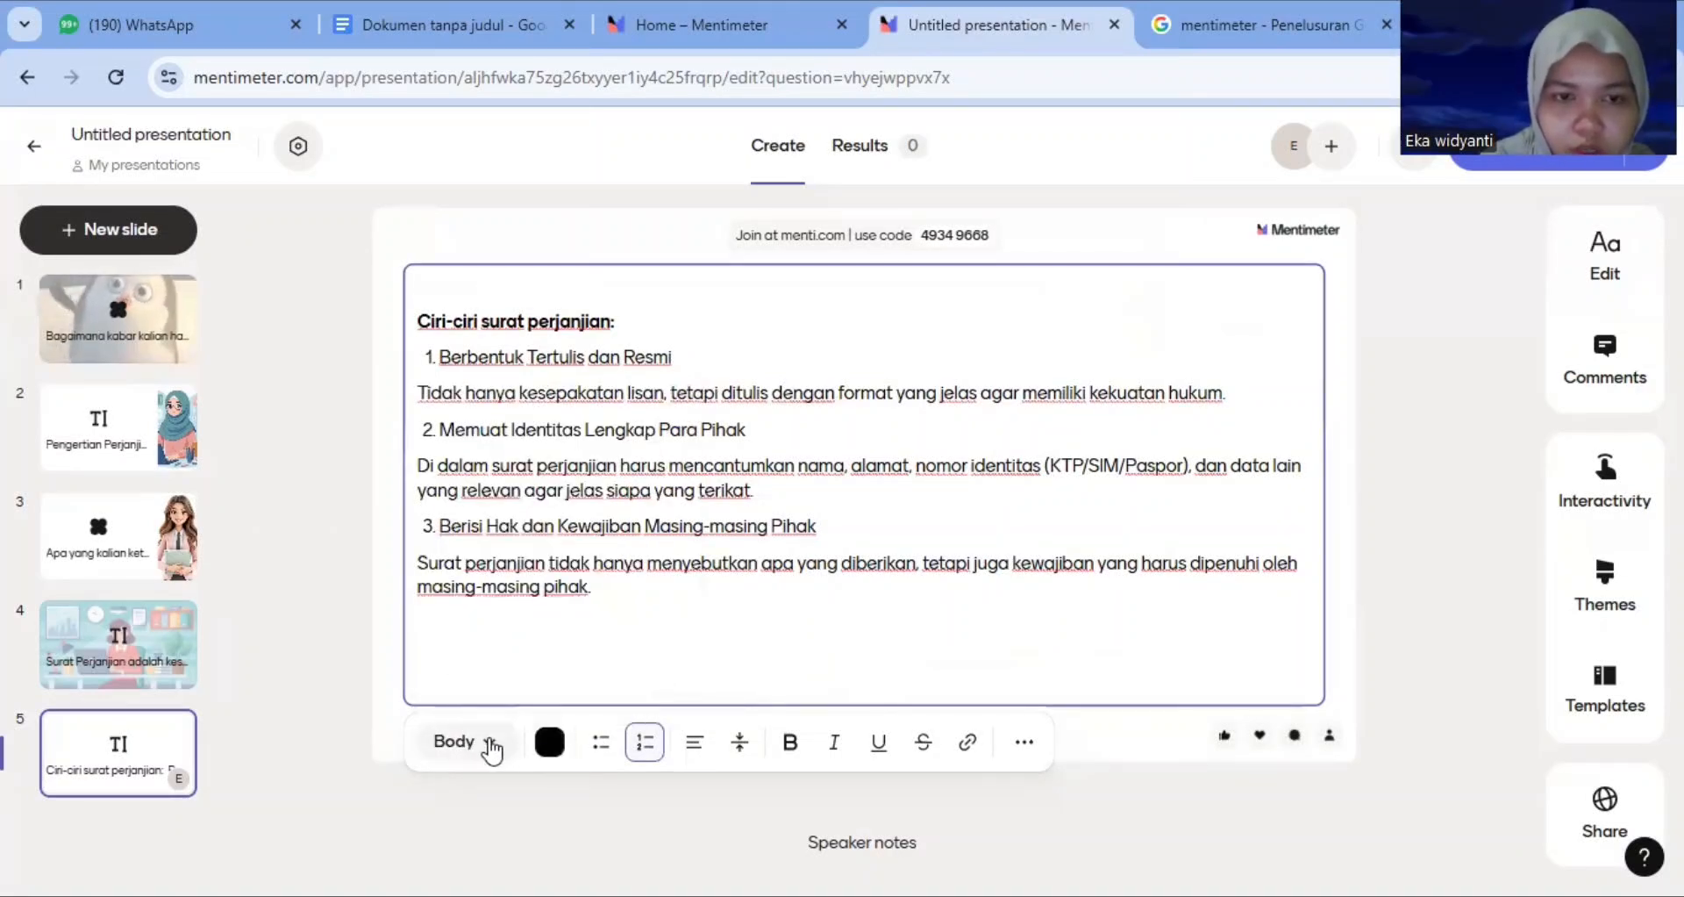
pyautogui.click(492, 748)
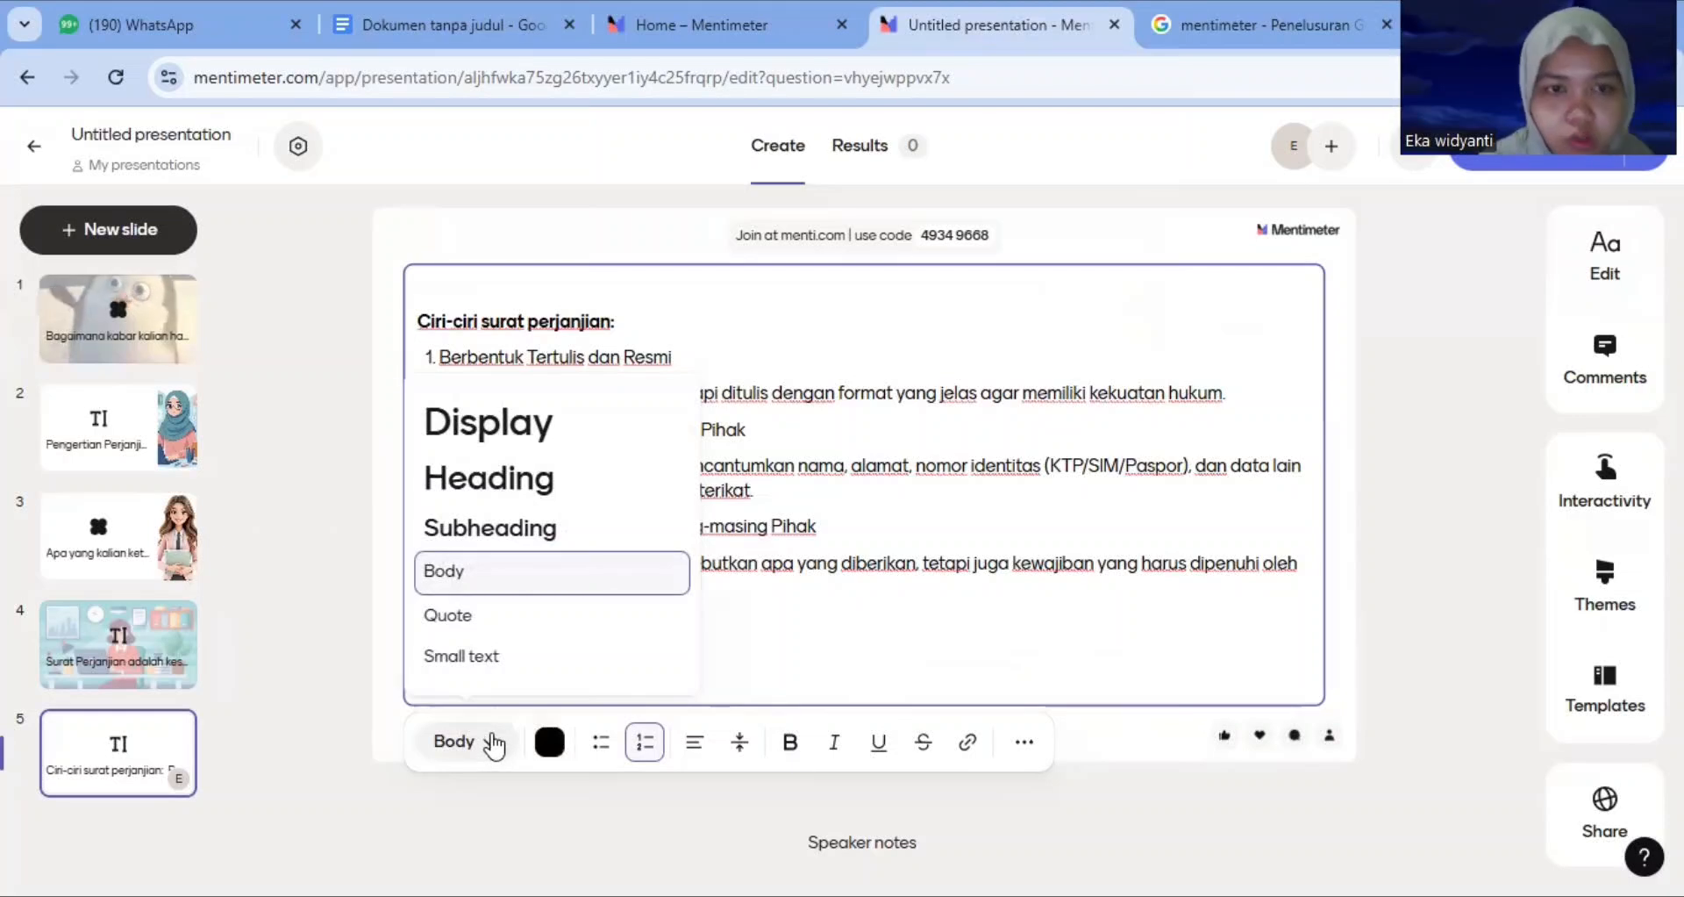
pyautogui.click(494, 746)
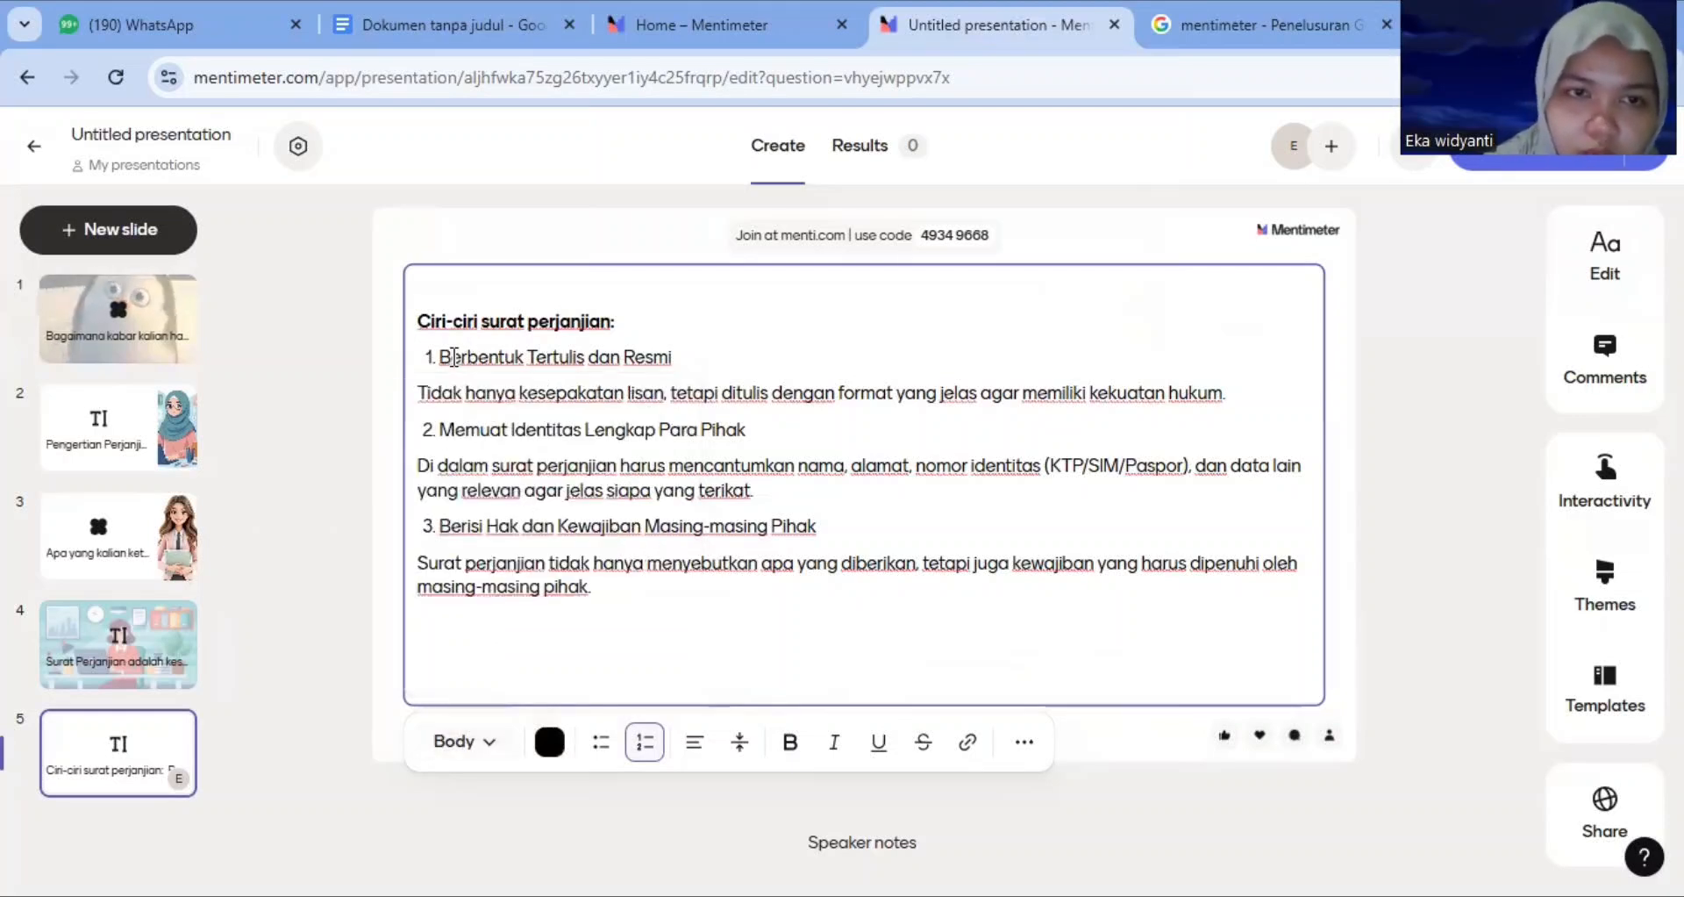
pyautogui.click(483, 747)
pyautogui.click(496, 747)
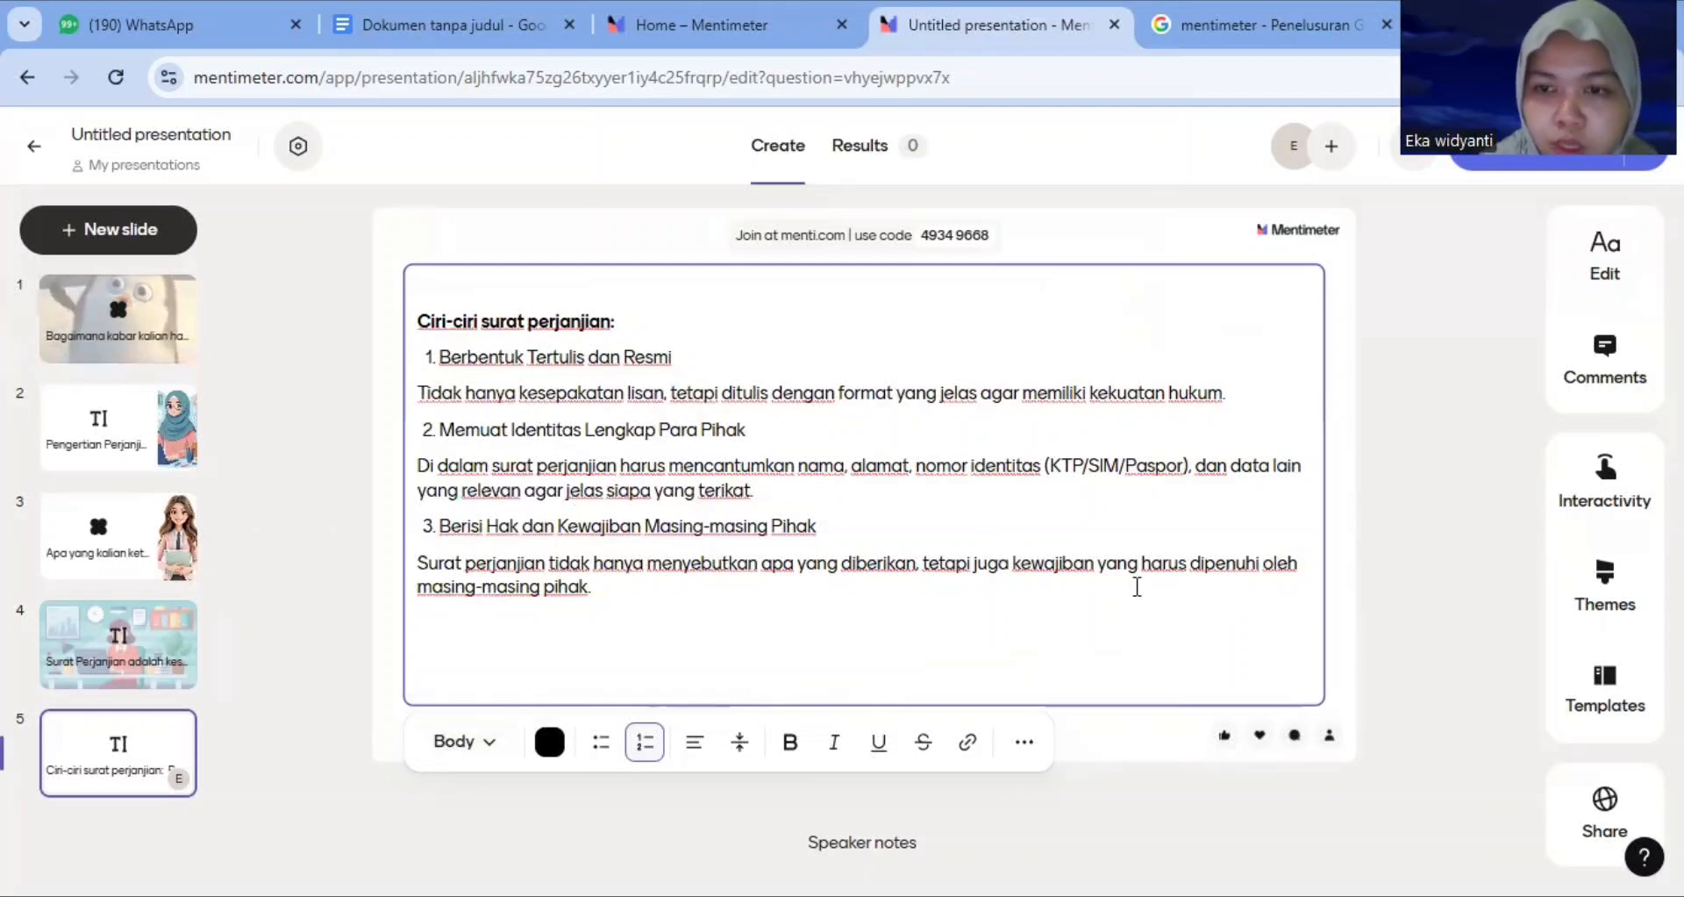
# Upload 'WhatsApp Image 2025-12-22 at 05.33.13 (2)' from Downloads as the image for the current text slide
pyautogui.click(1619, 258)
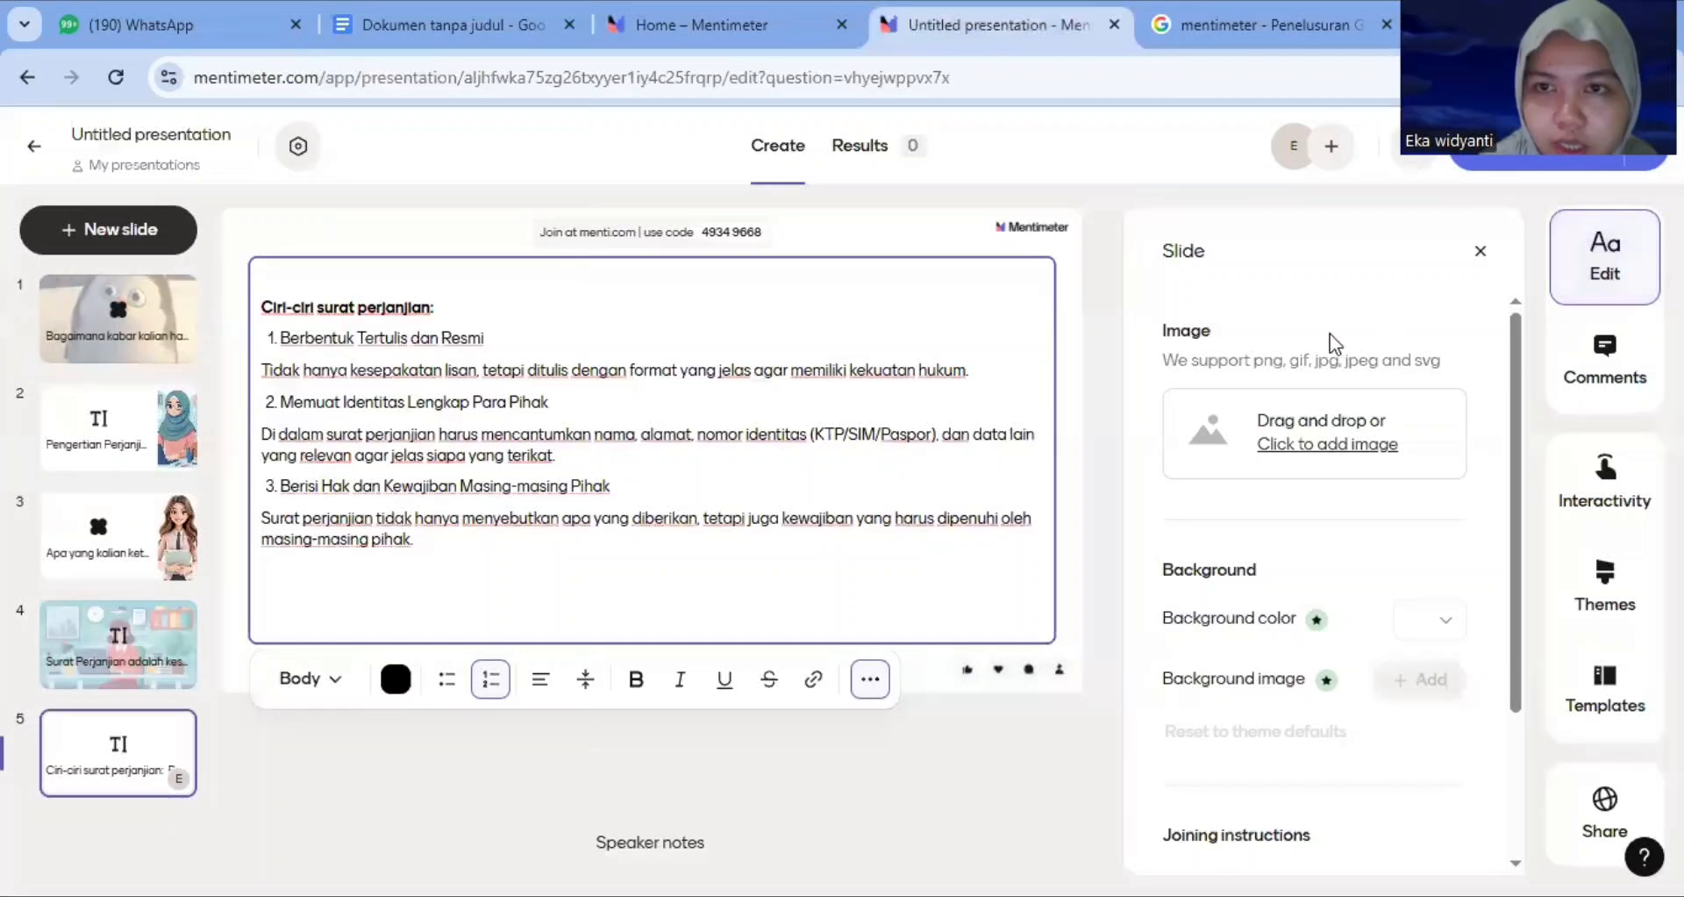
pyautogui.click(1304, 445)
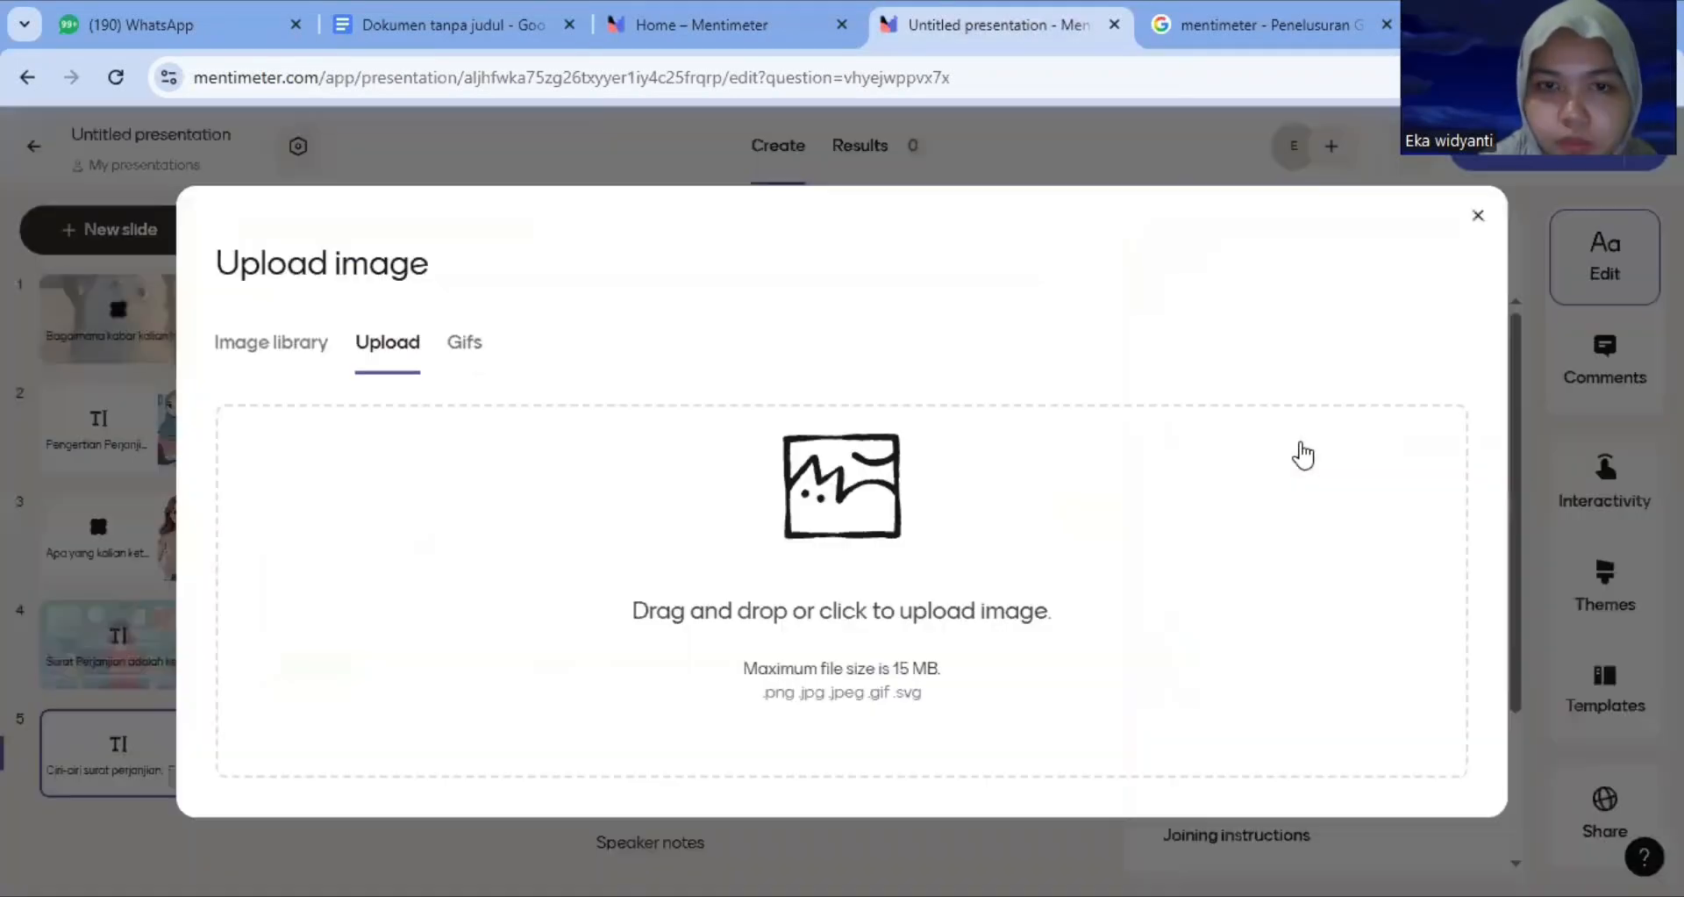
pyautogui.click(867, 509)
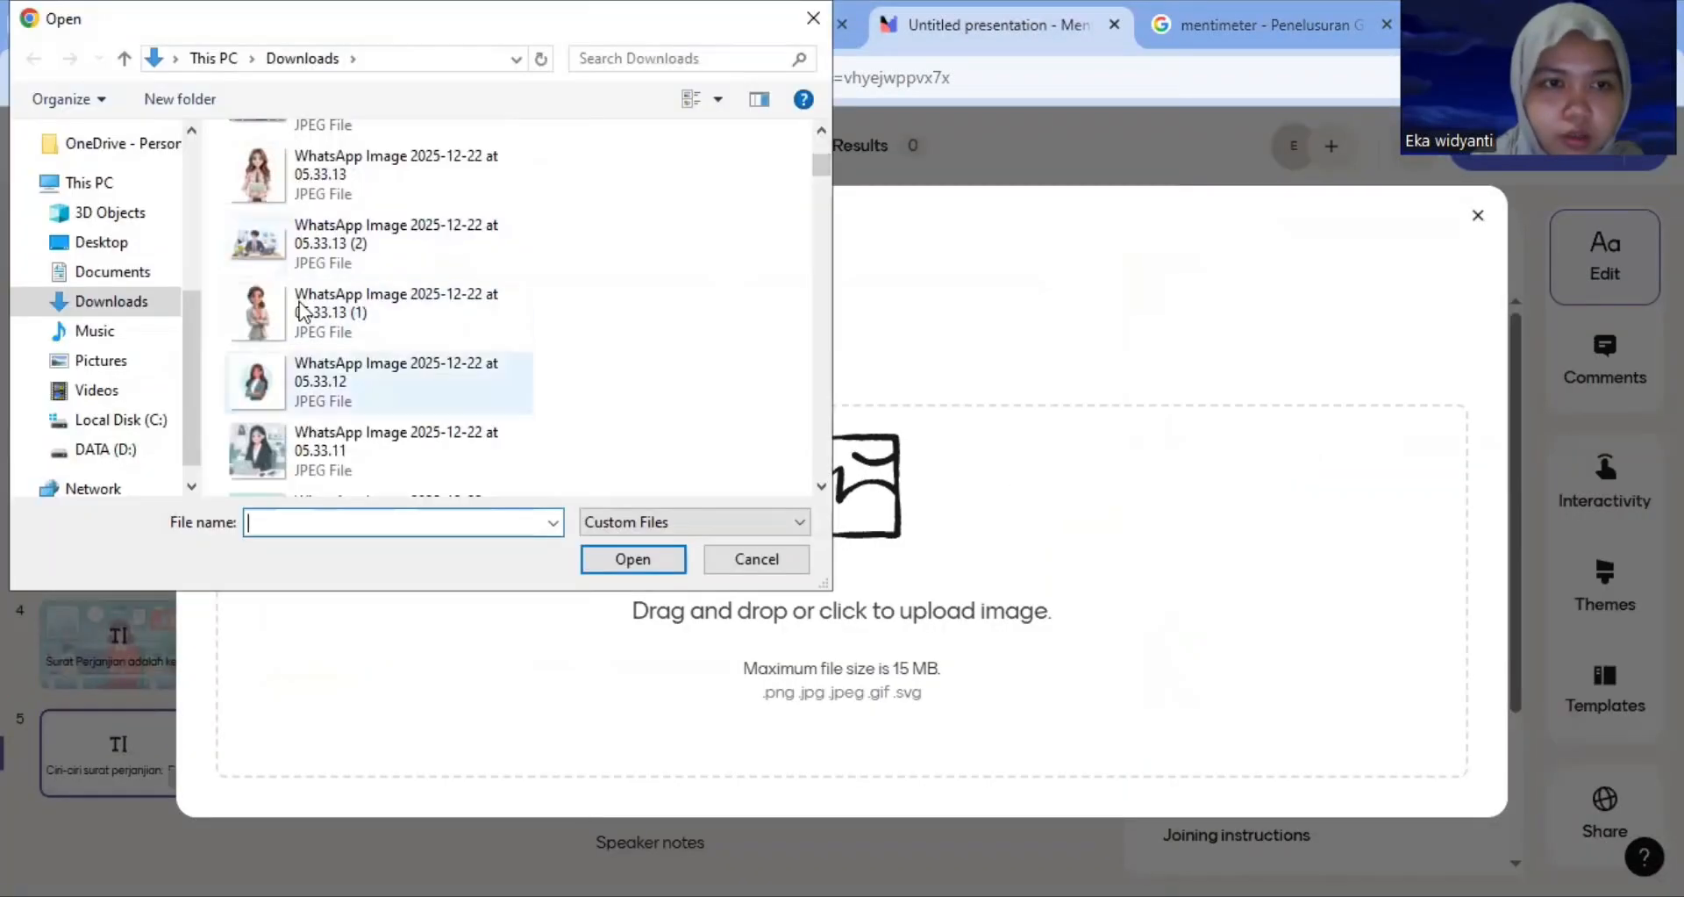
pyautogui.click(273, 248)
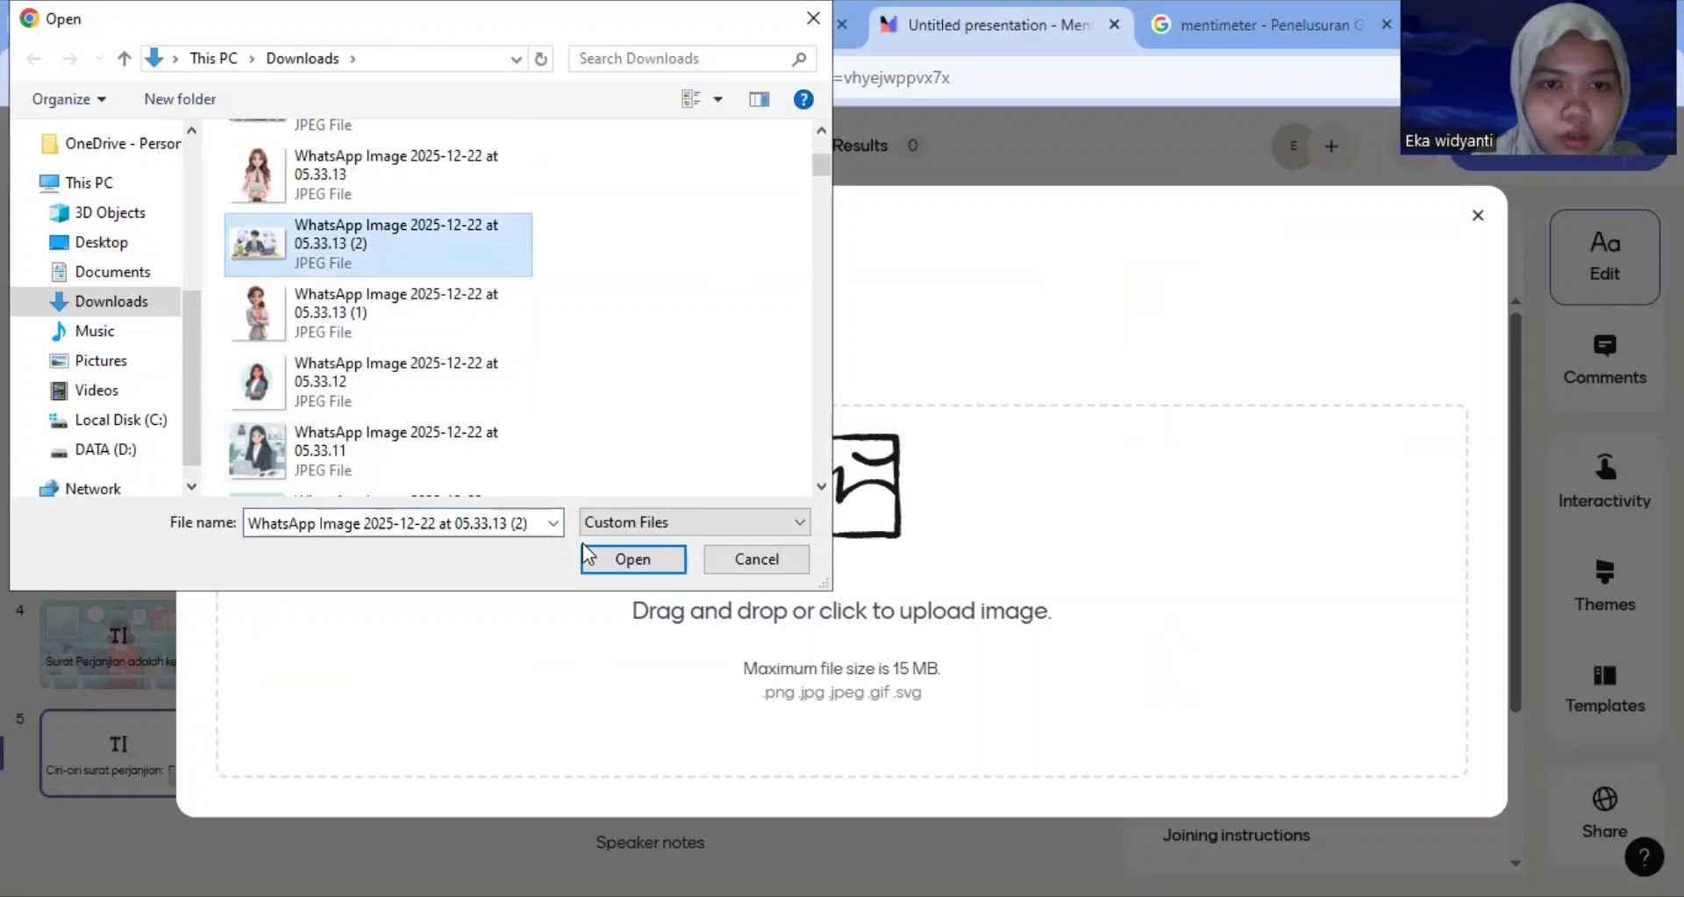
pyautogui.click(625, 560)
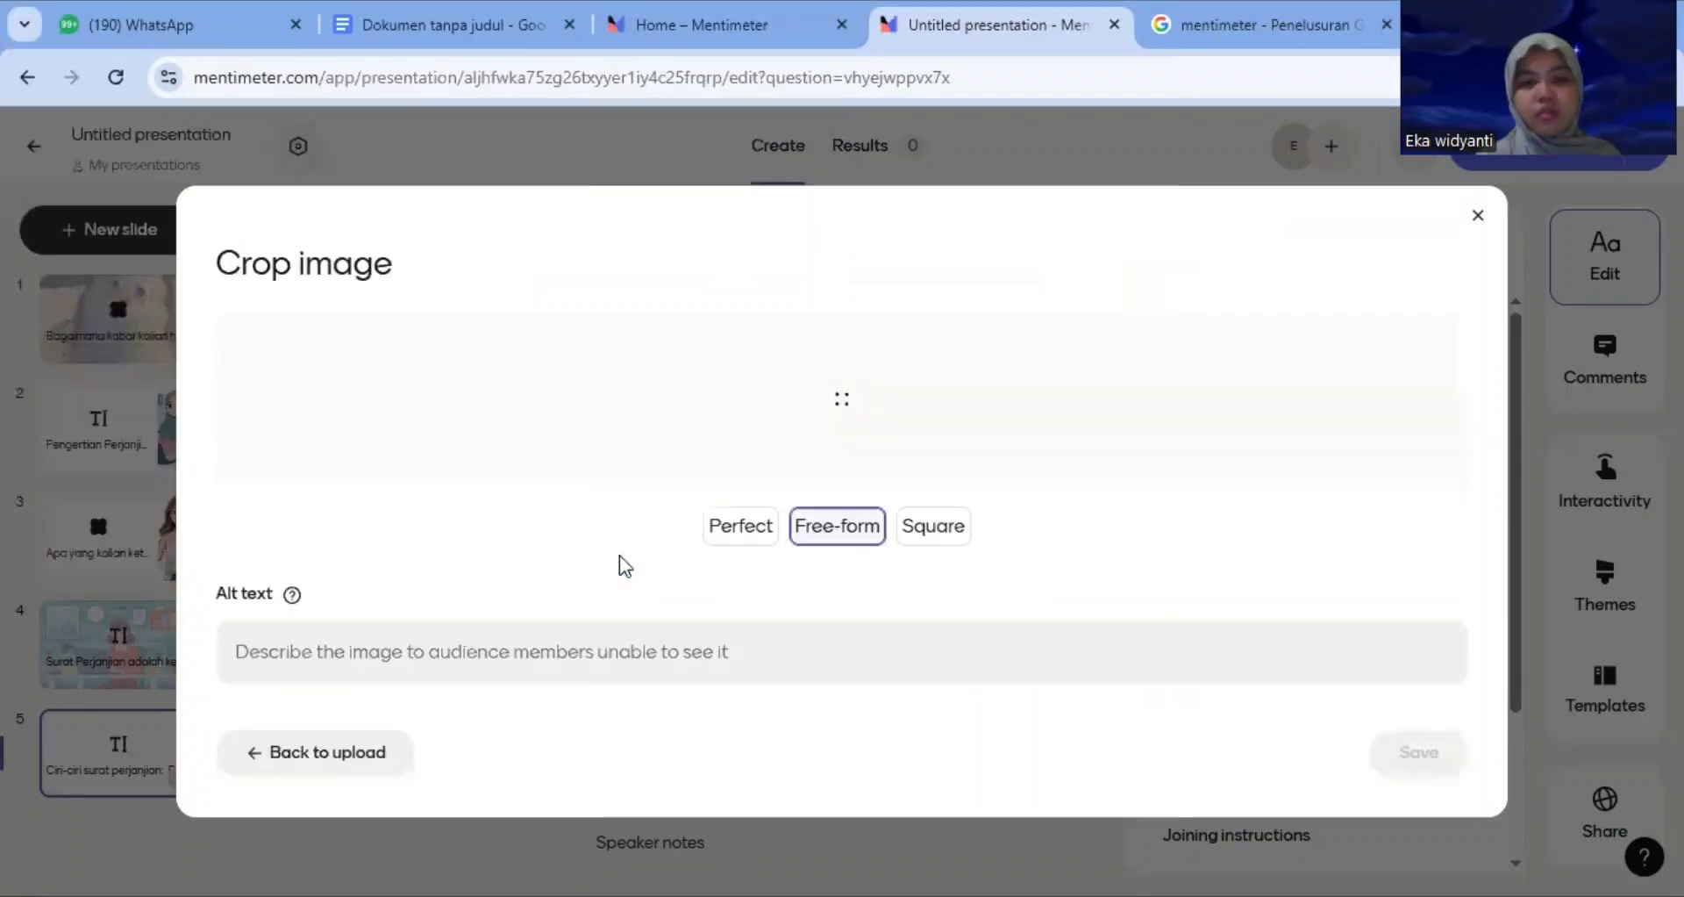
pyautogui.click(1421, 752)
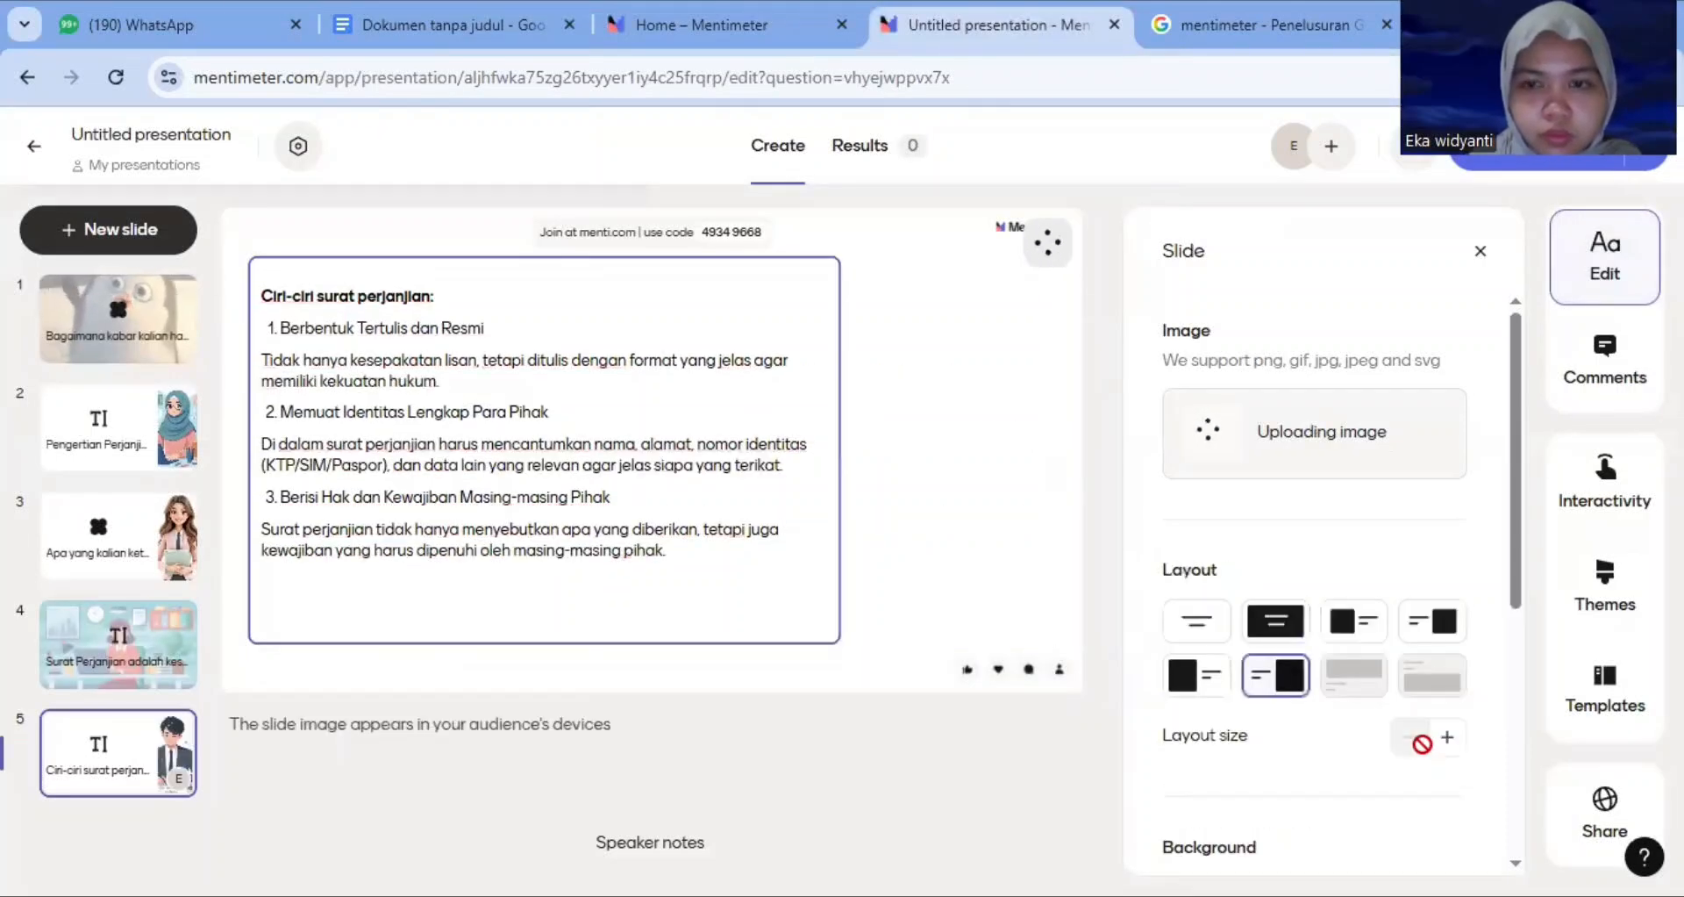
# Try several layouts for the slide image and settle on the full background layout
pyautogui.click(1300, 624)
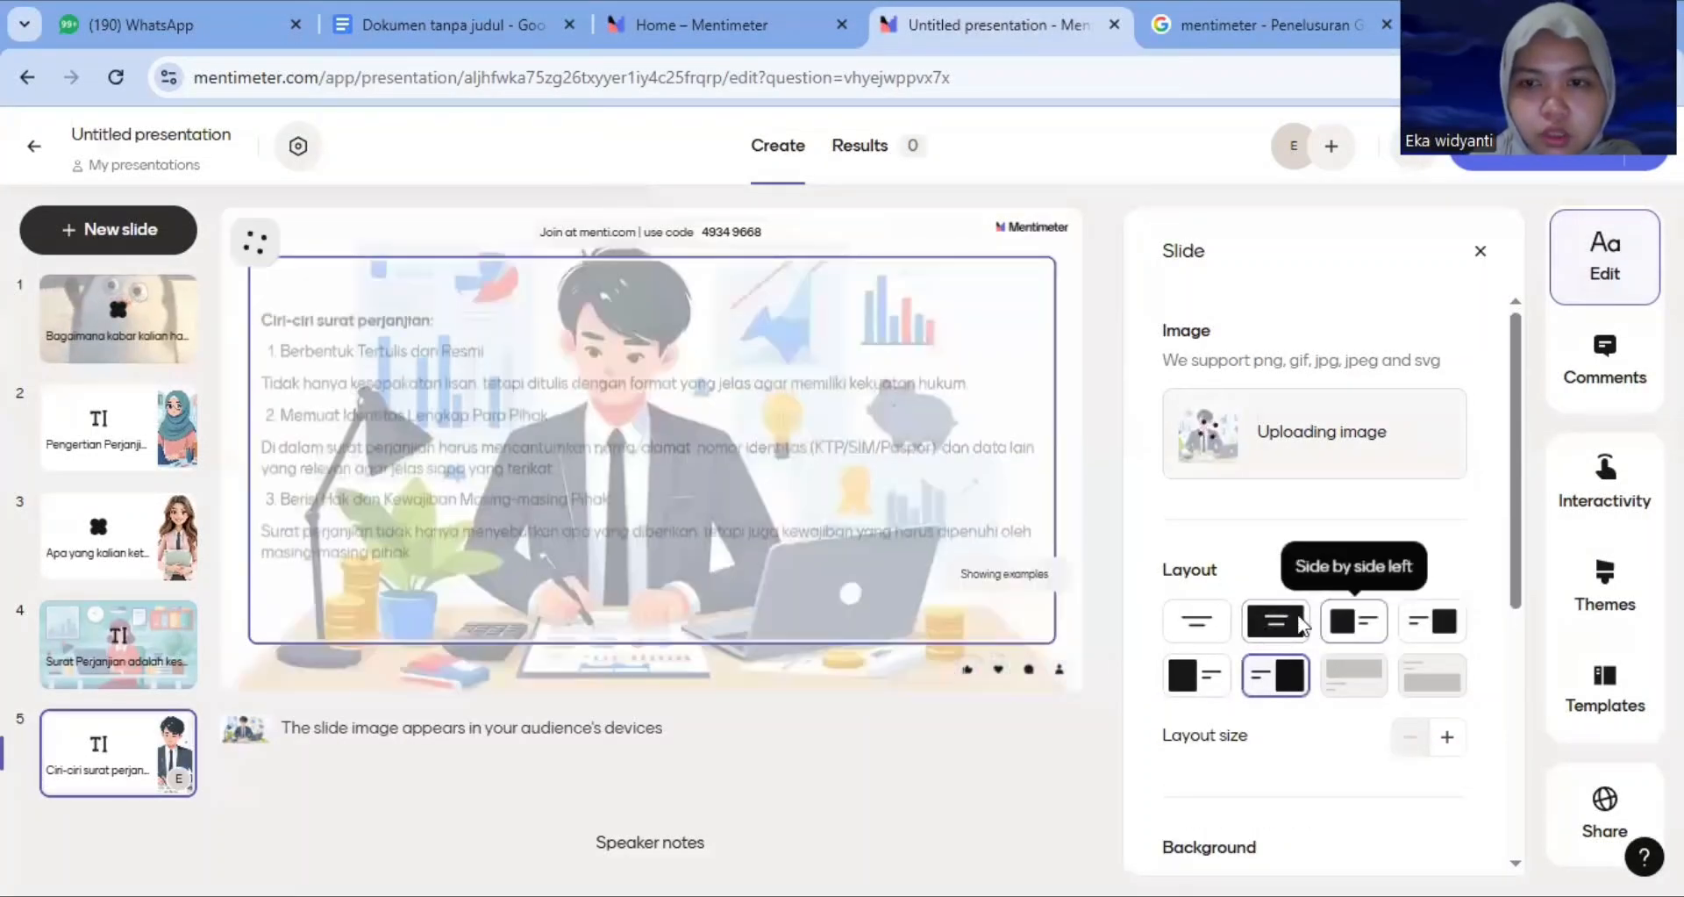
pyautogui.click(1215, 656)
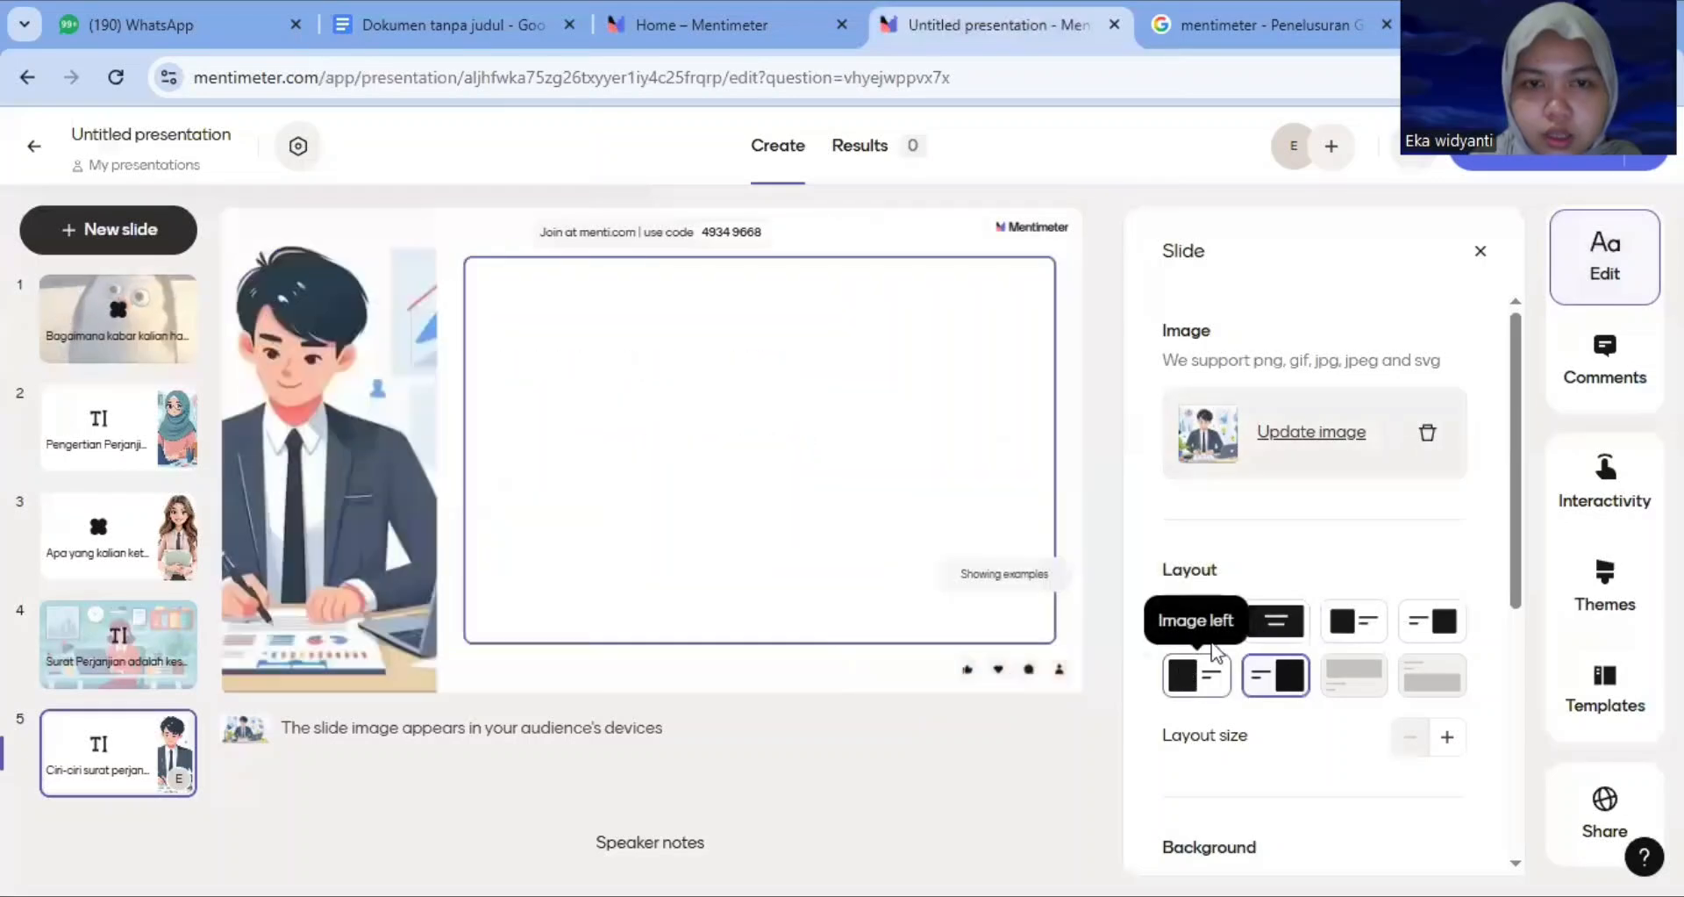
pyautogui.click(1272, 621)
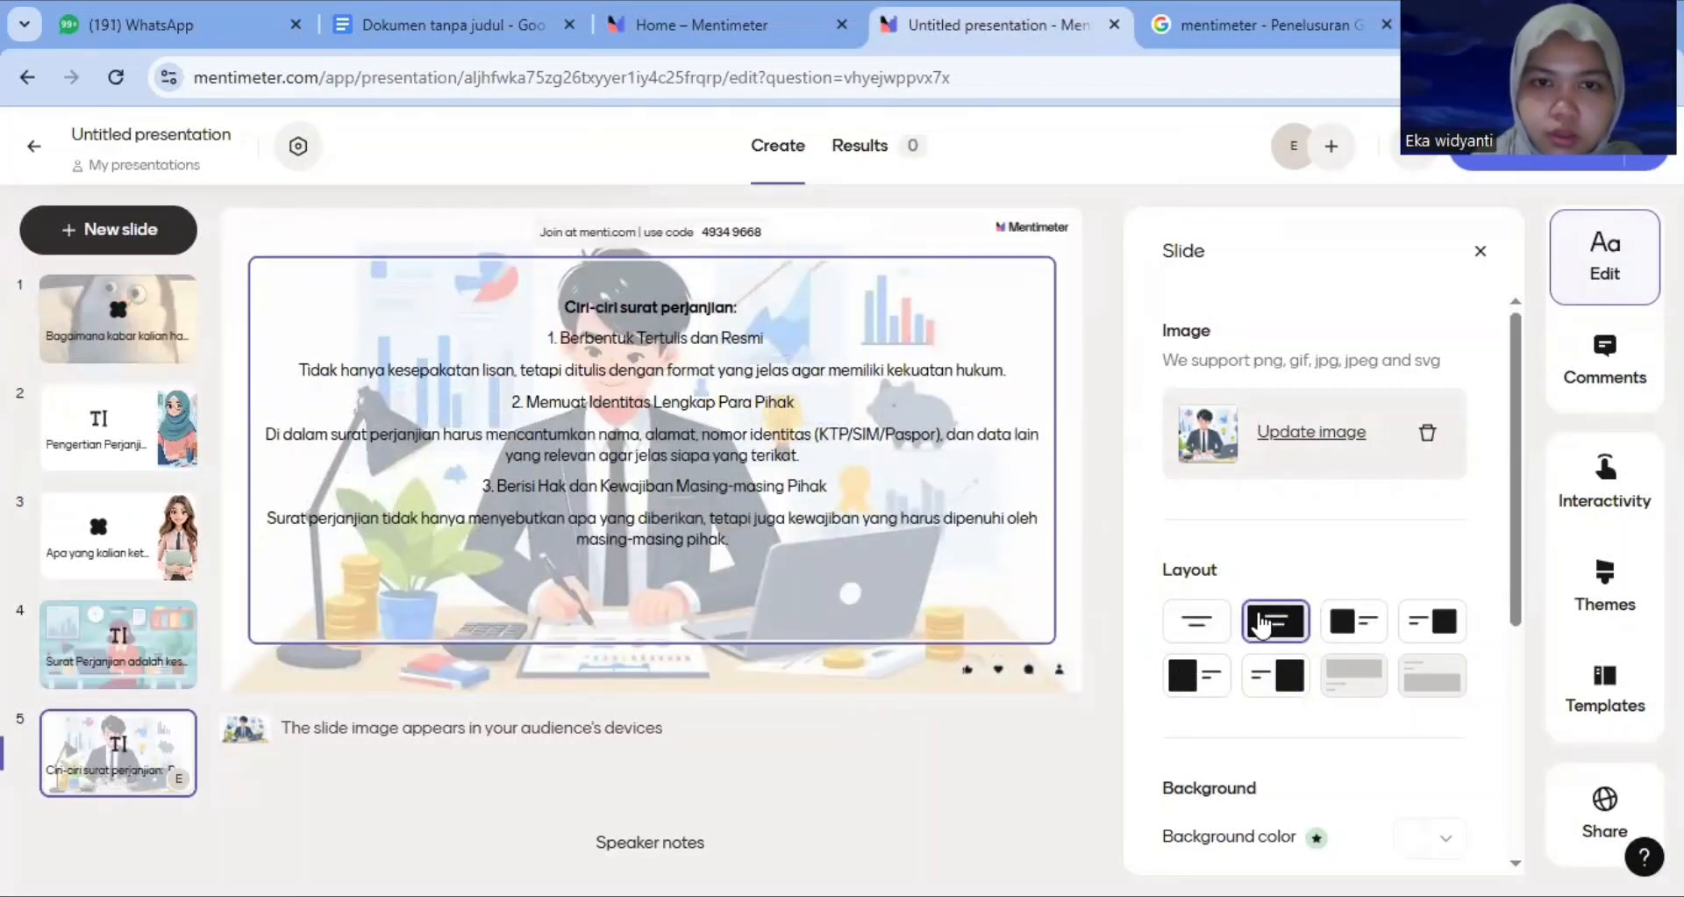
pyautogui.click(1200, 675)
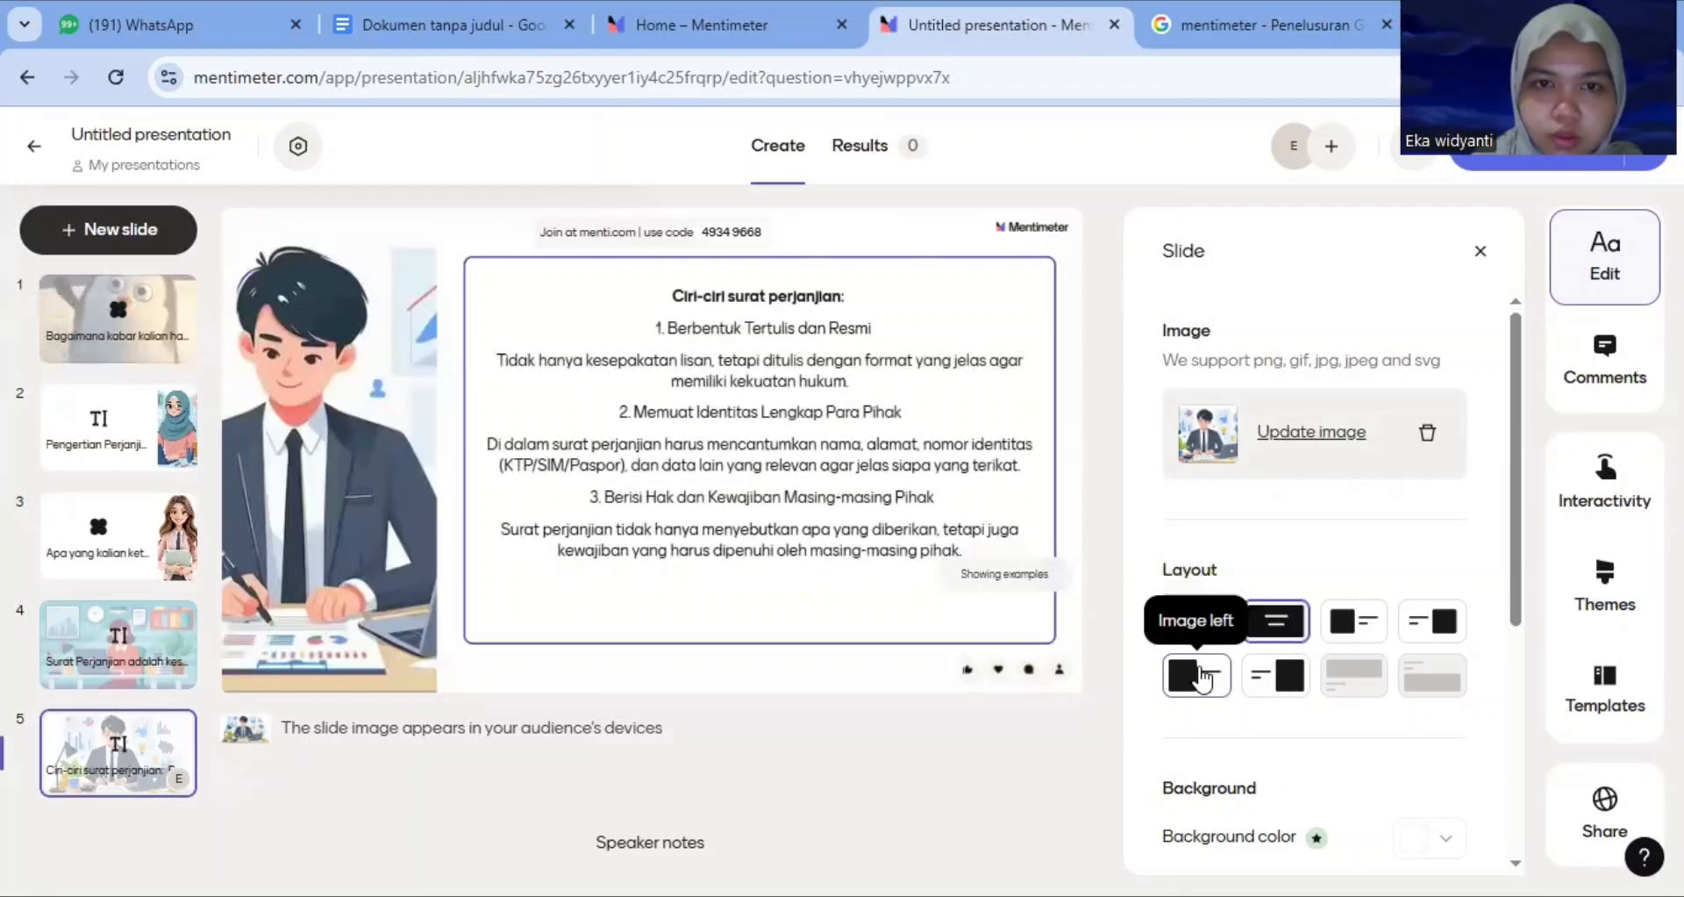
pyautogui.click(1297, 623)
# Add another Text slide to the presentation
pyautogui.click(141, 239)
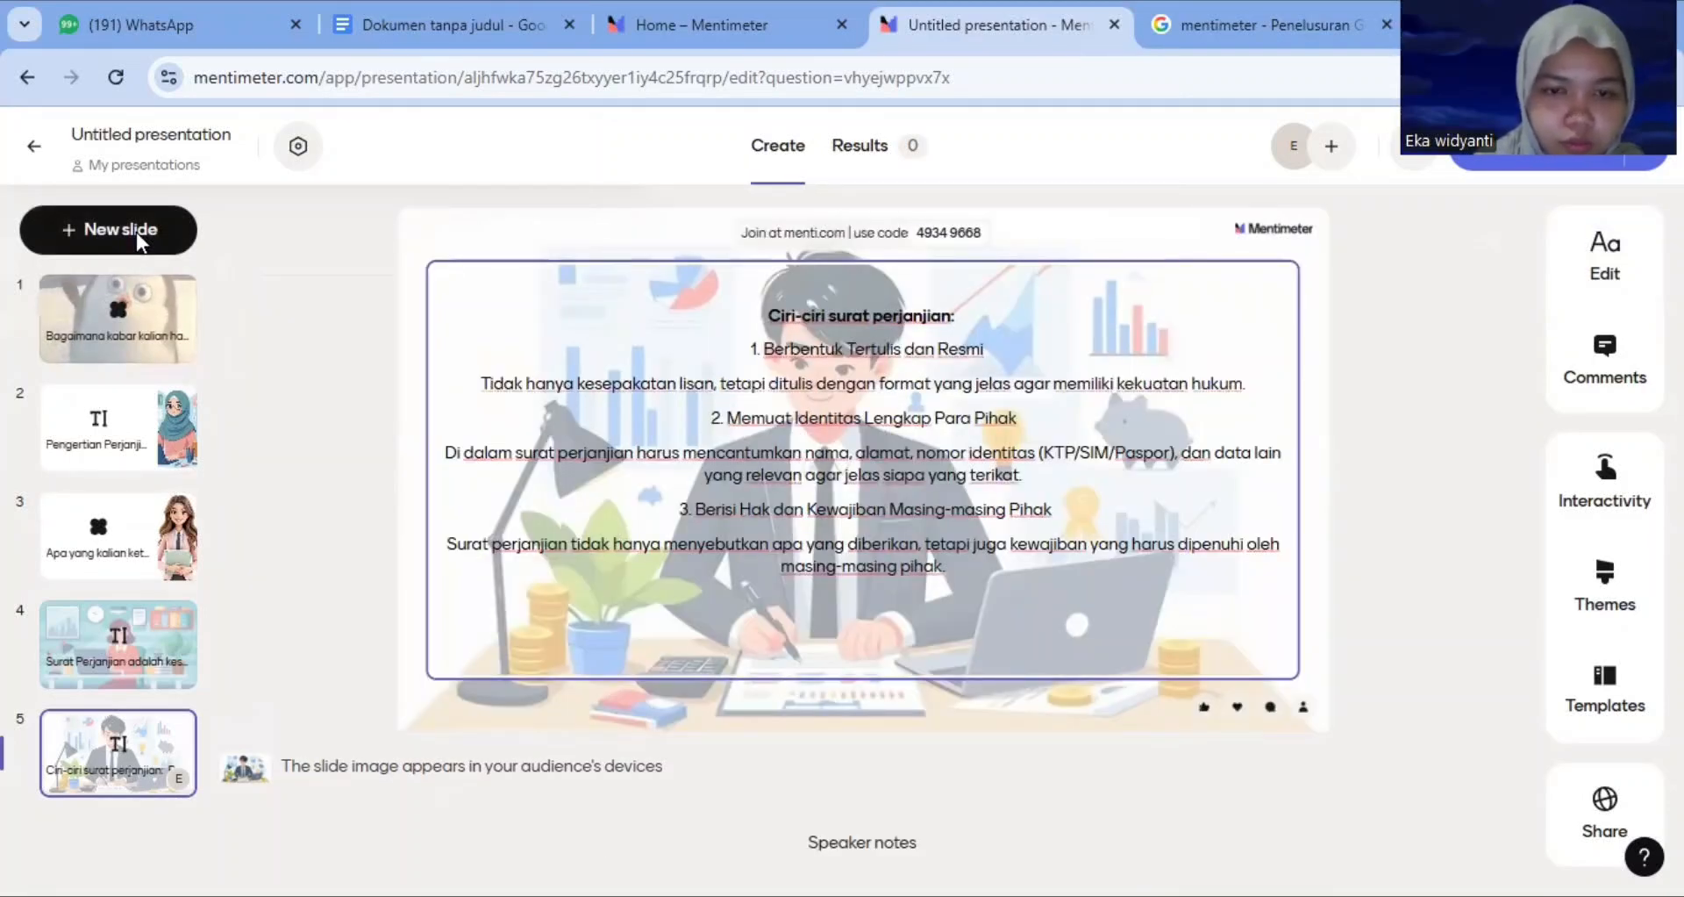
pyautogui.click(135, 232)
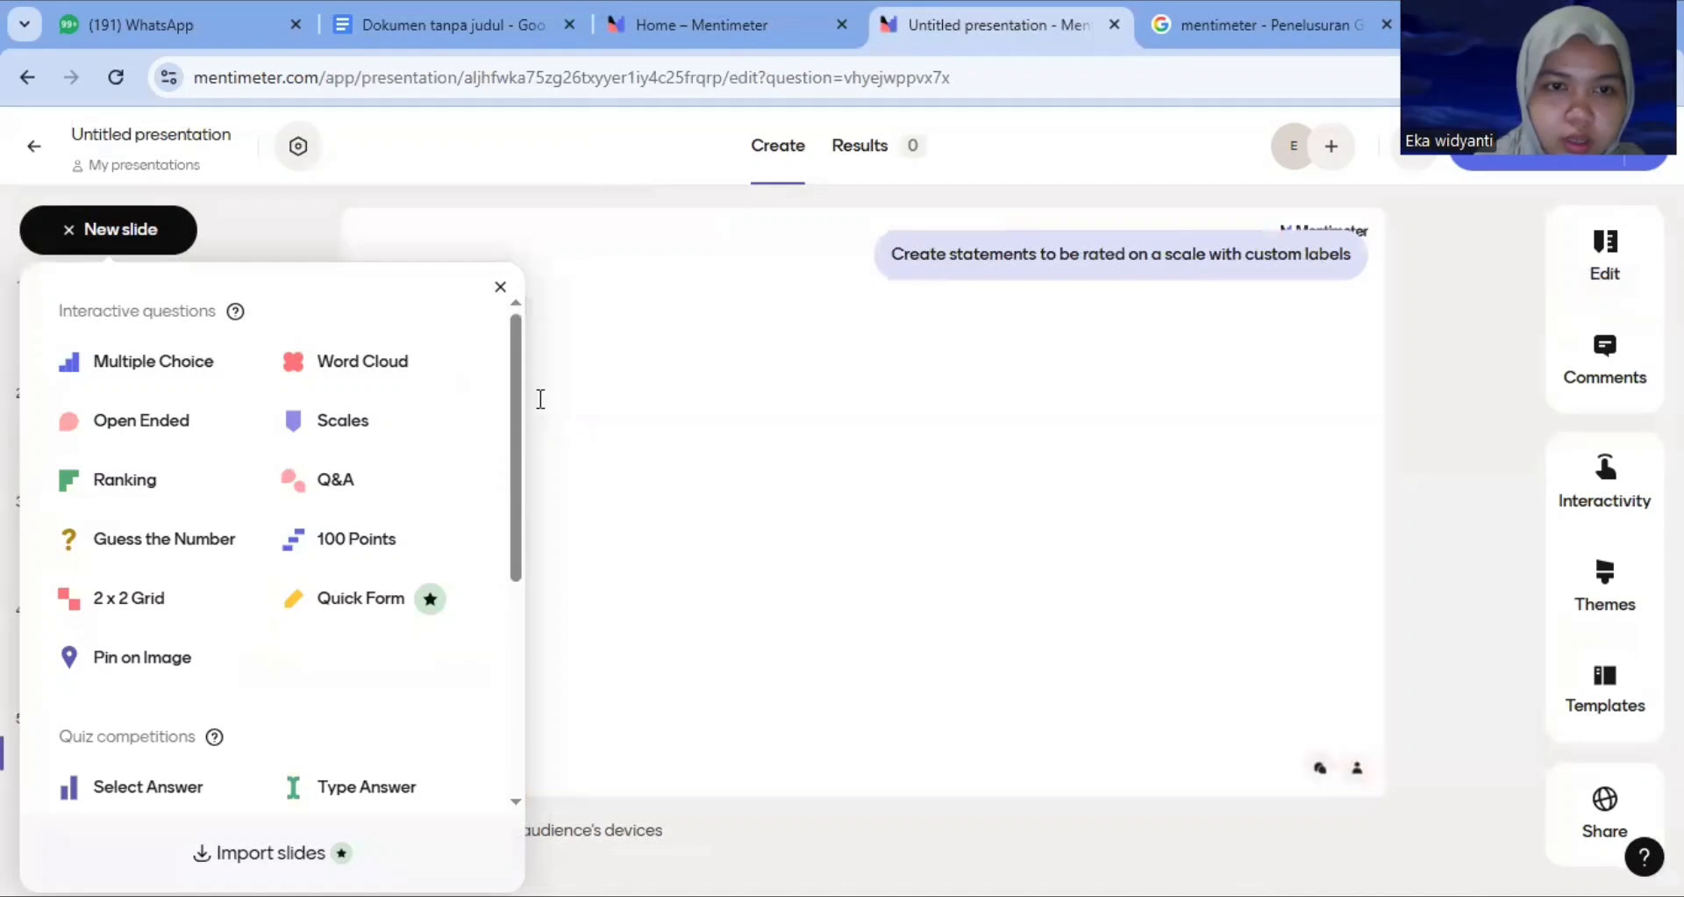
pyautogui.moveTo(516, 402); pyautogui.dragTo(509, 592)
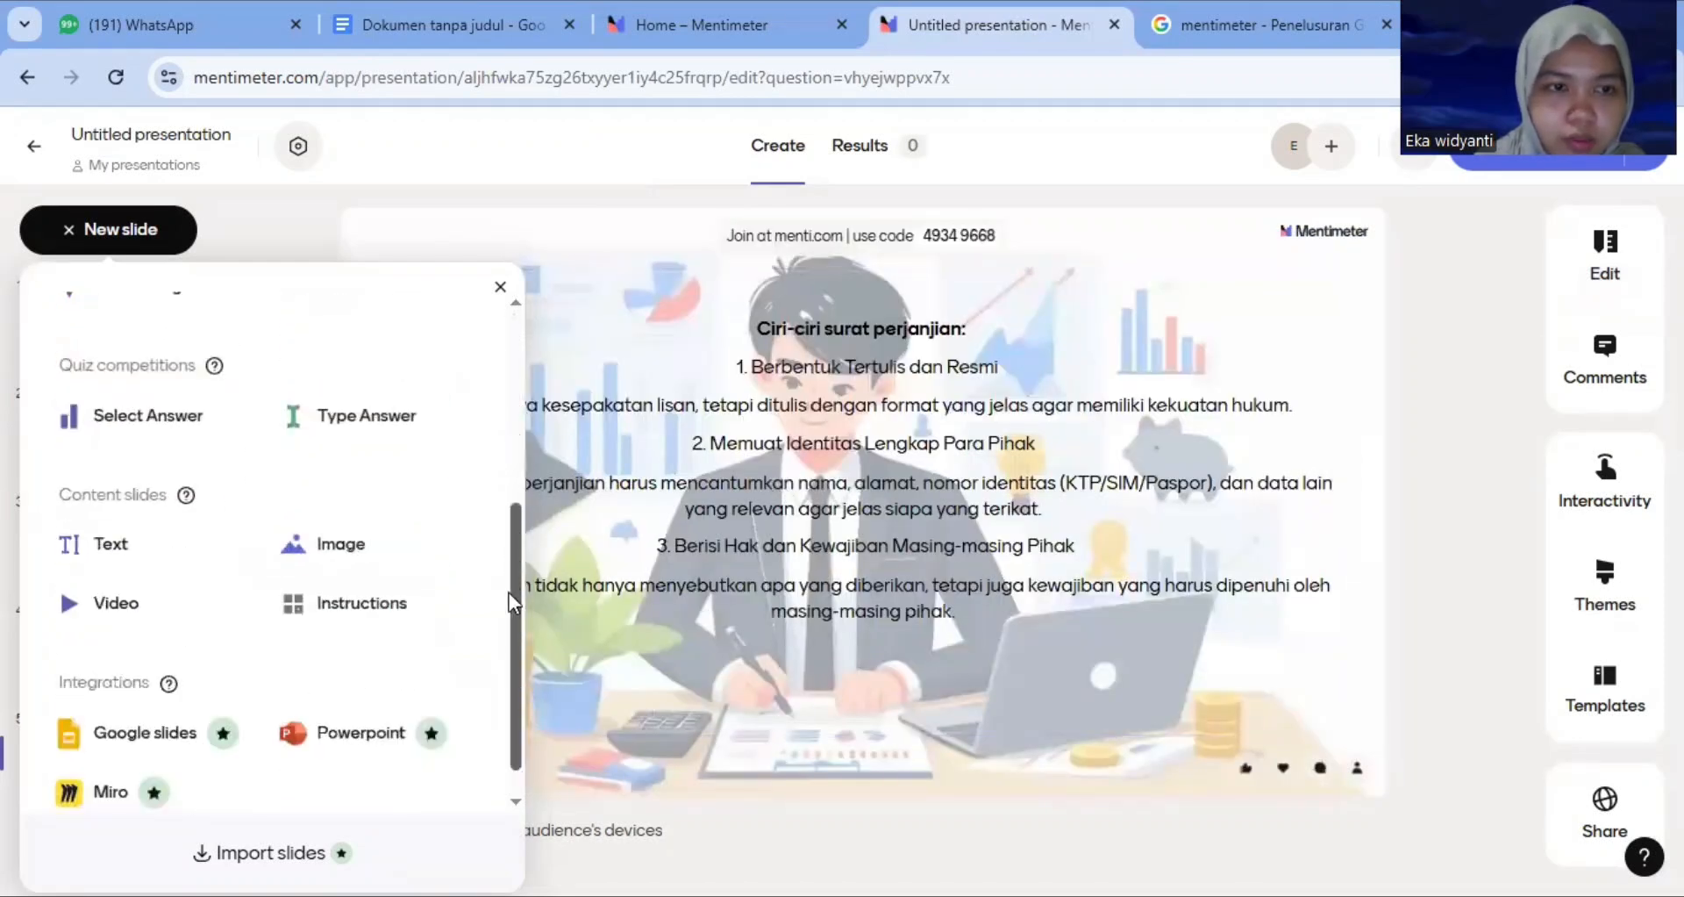
pyautogui.click(106, 548)
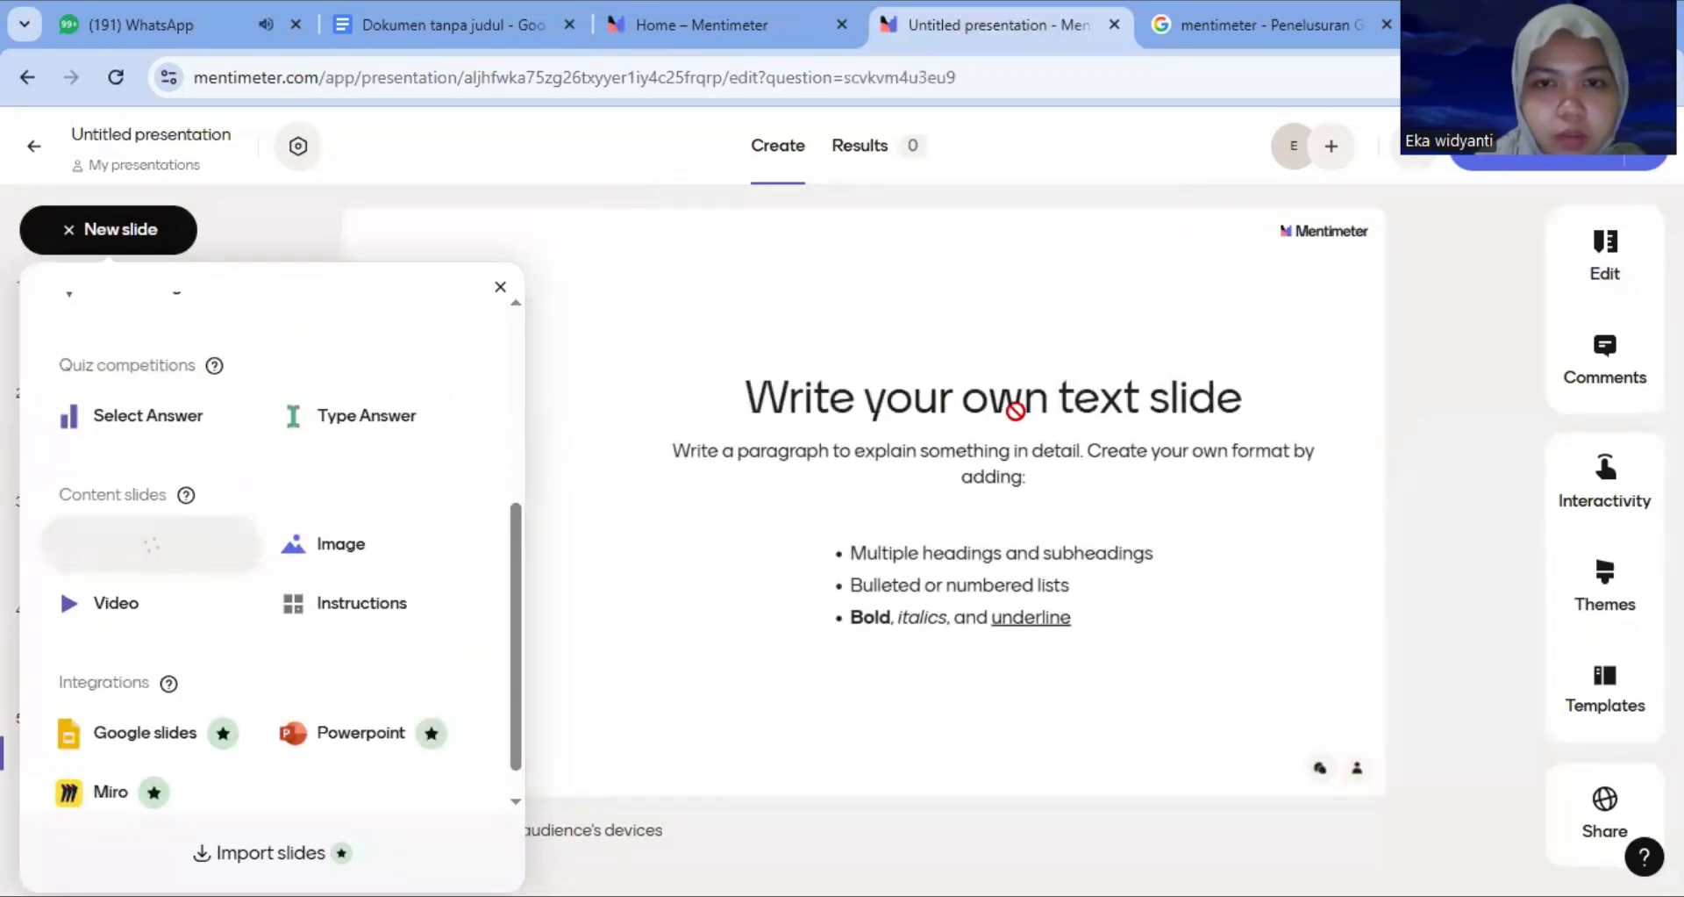
# Enter the 'Ciri-ciri Surat Perjanjian:' heading and the text for points 4 to 6 into the new text slide
pyautogui.click(413, 377)
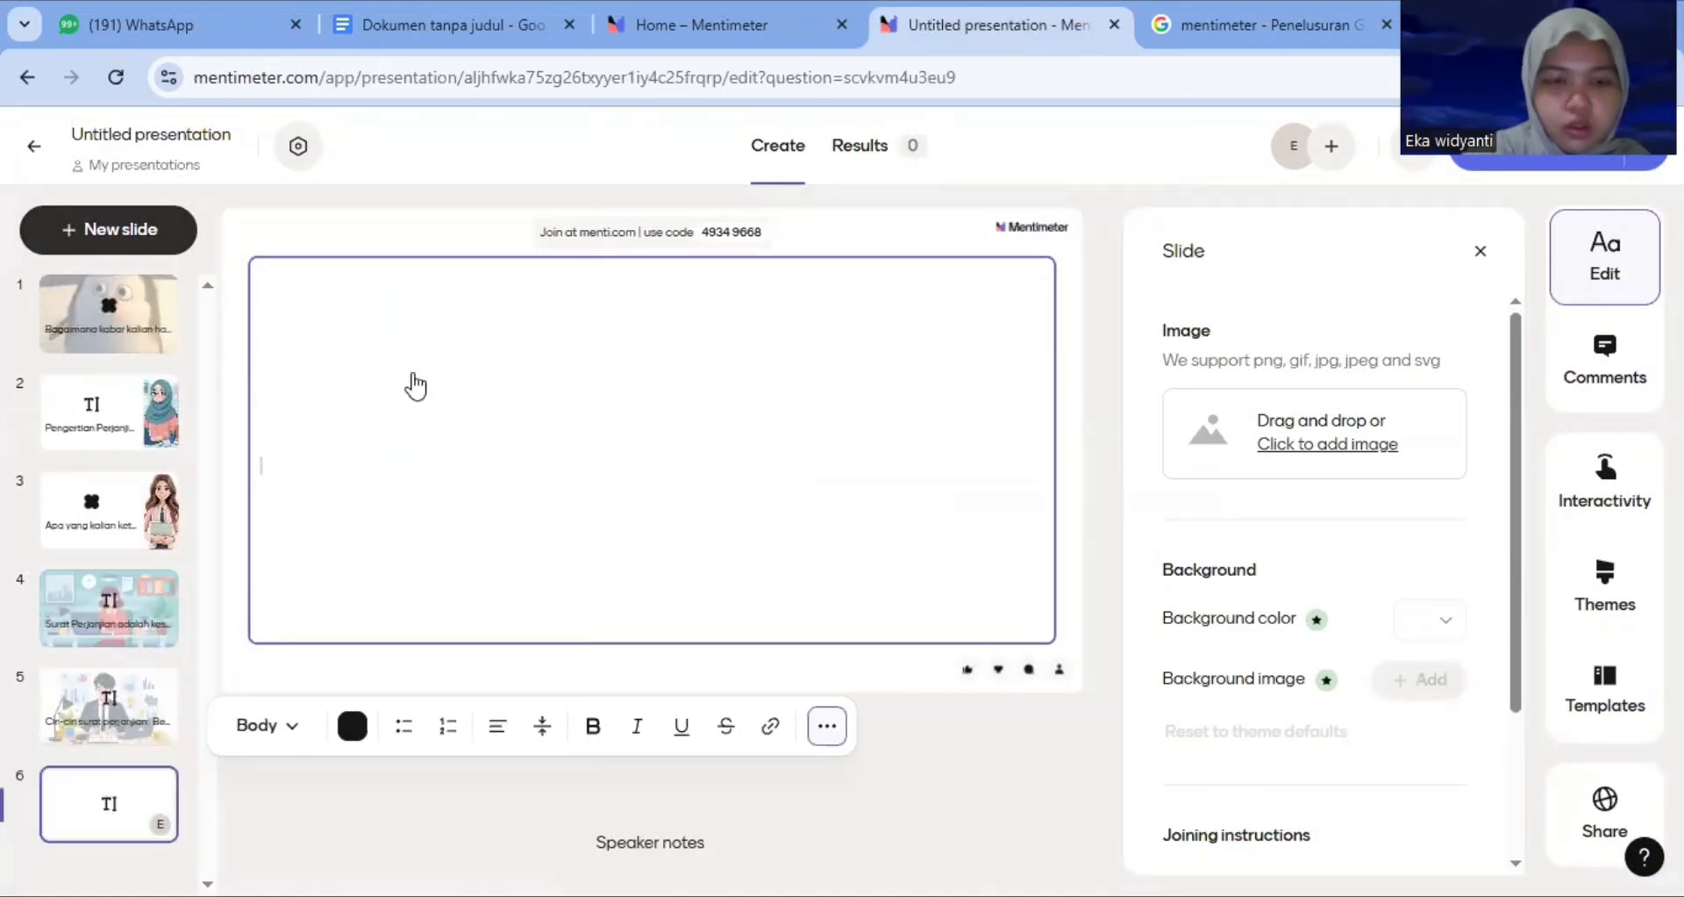
pyautogui.write('Ciri')
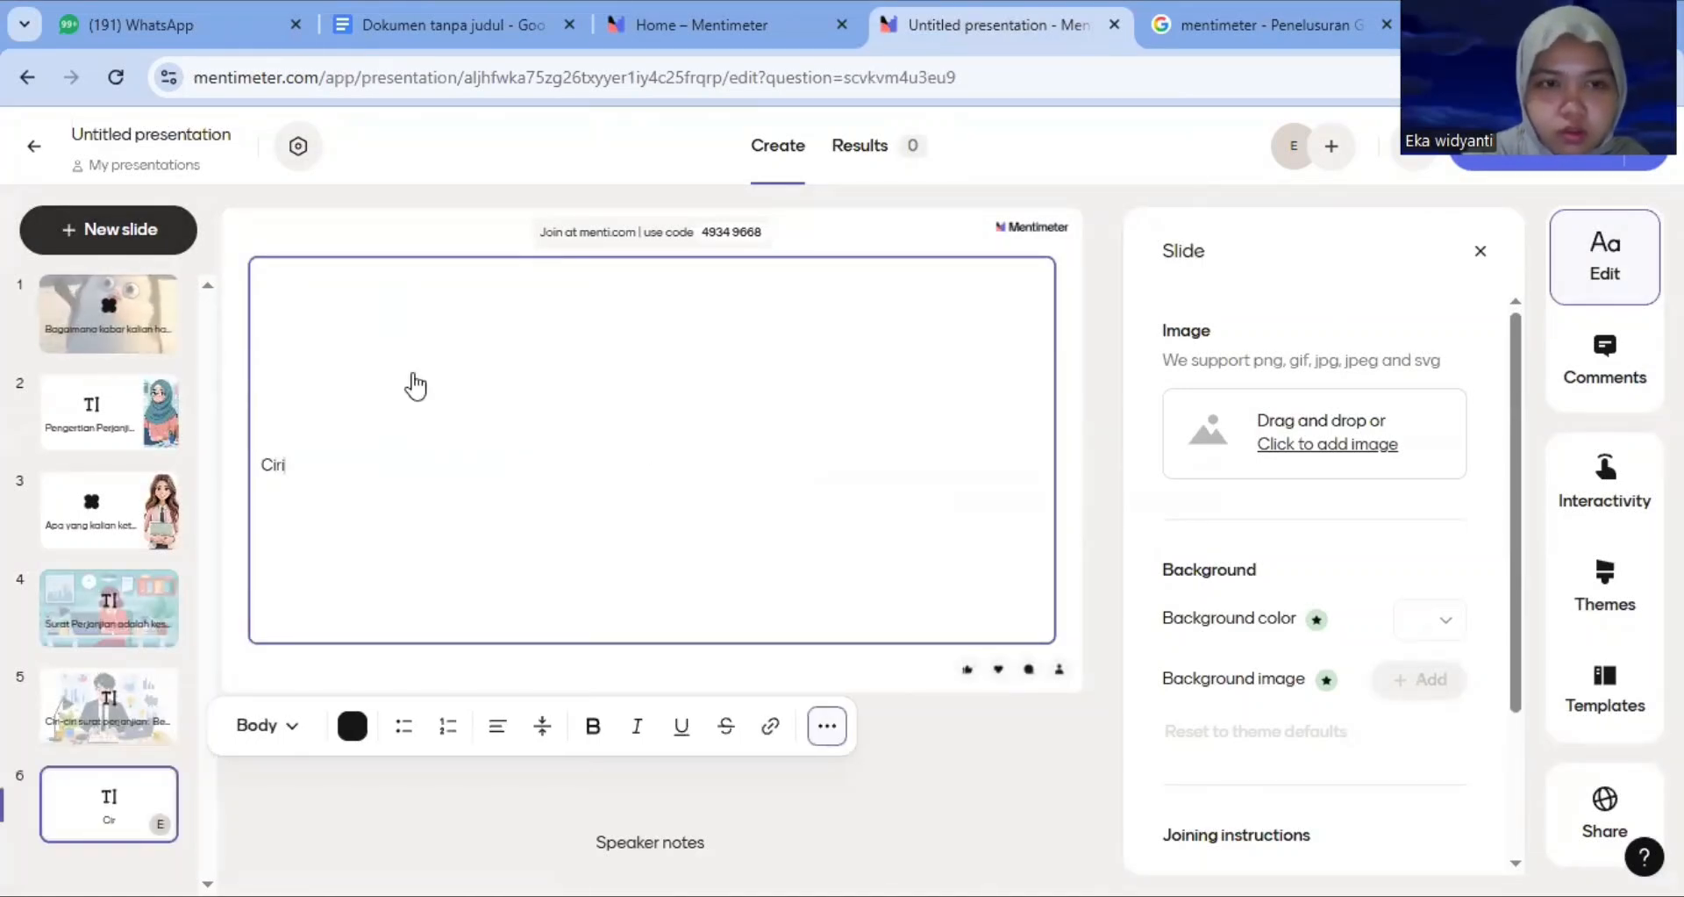
pyautogui.write('-ciri SUreat')
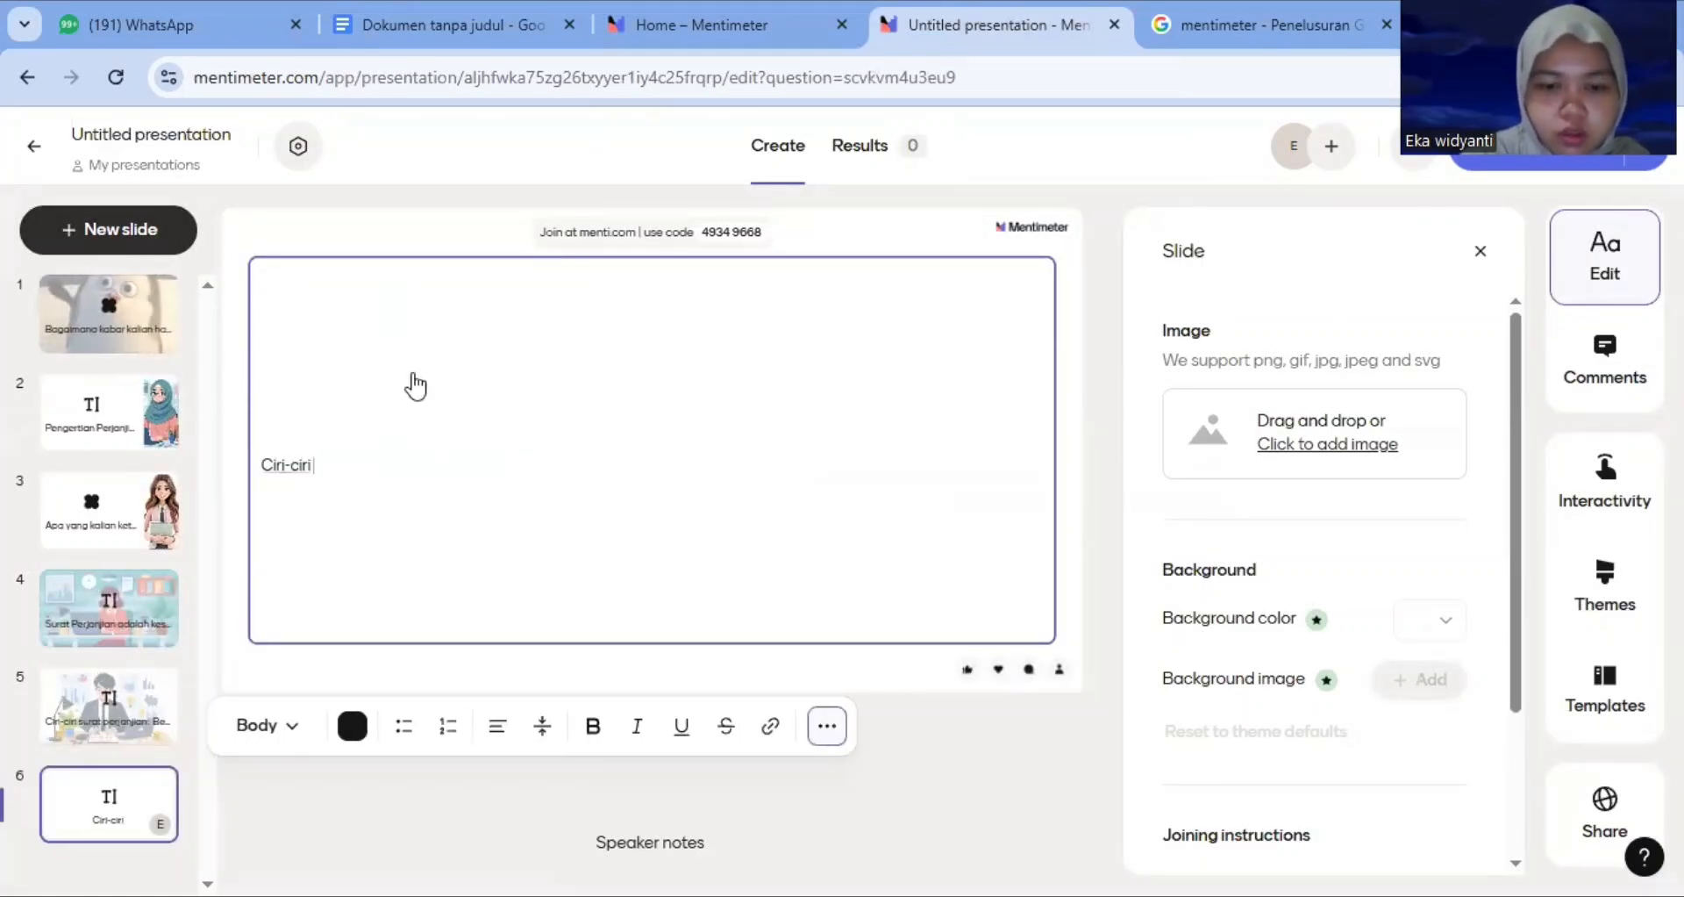
pyautogui.press('BackSpace')
pyautogui.press('BackSpace')
pyautogui.press('BackSpace')
pyautogui.press('BackSpace')
pyautogui.press('BackSpace')
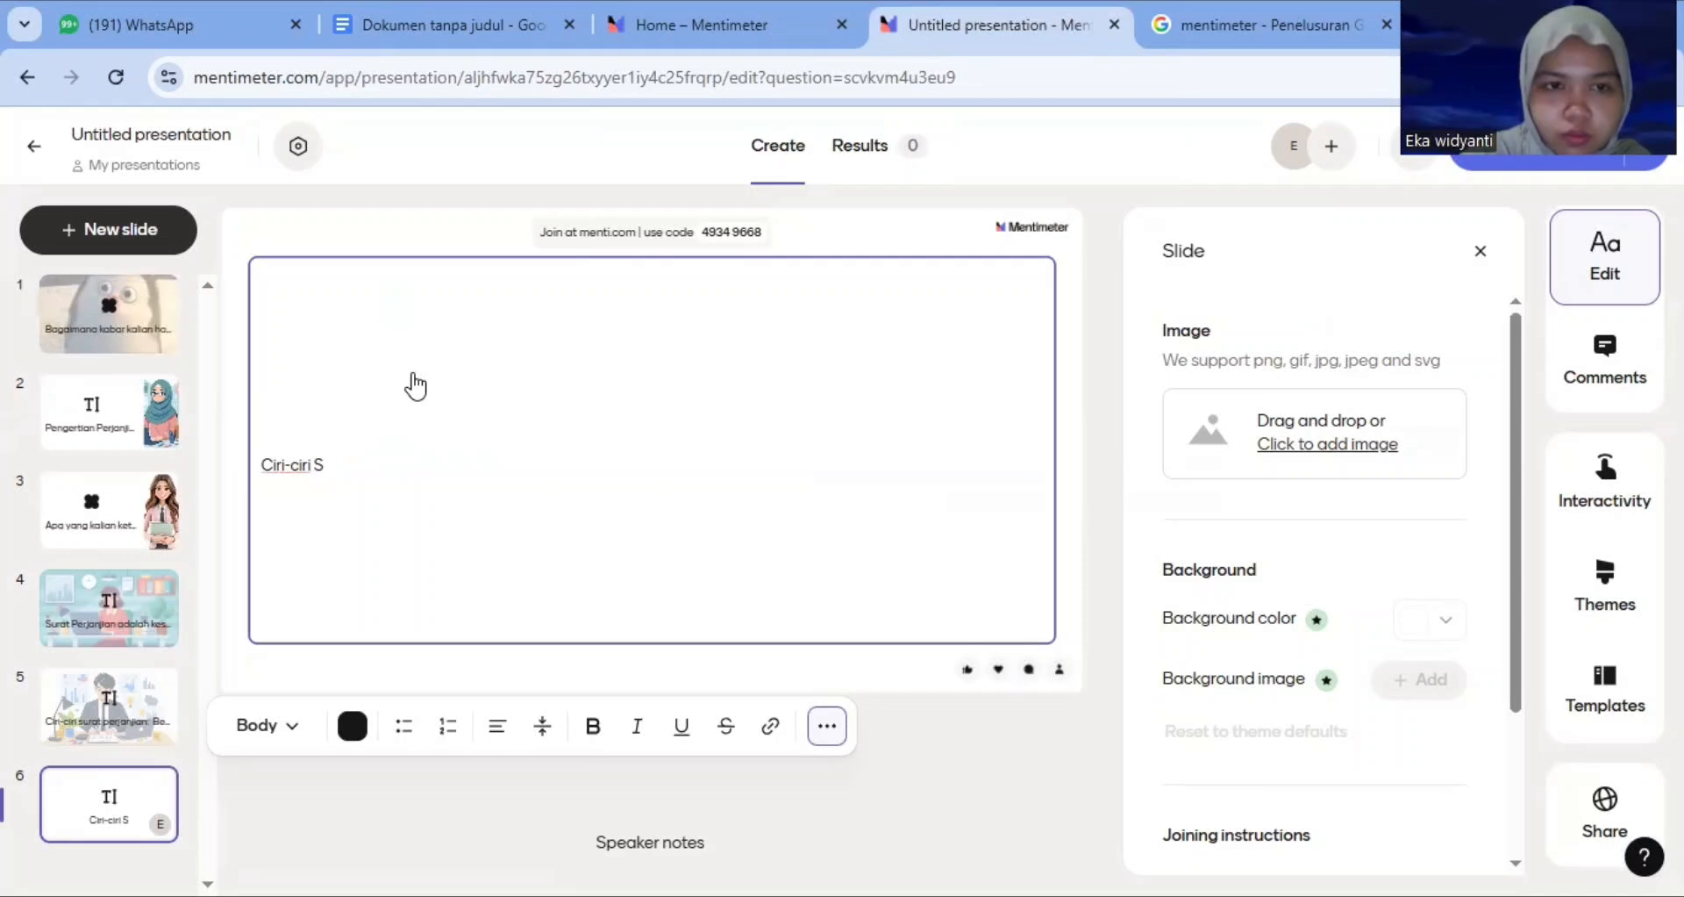
pyautogui.write('urat Perja njian:')
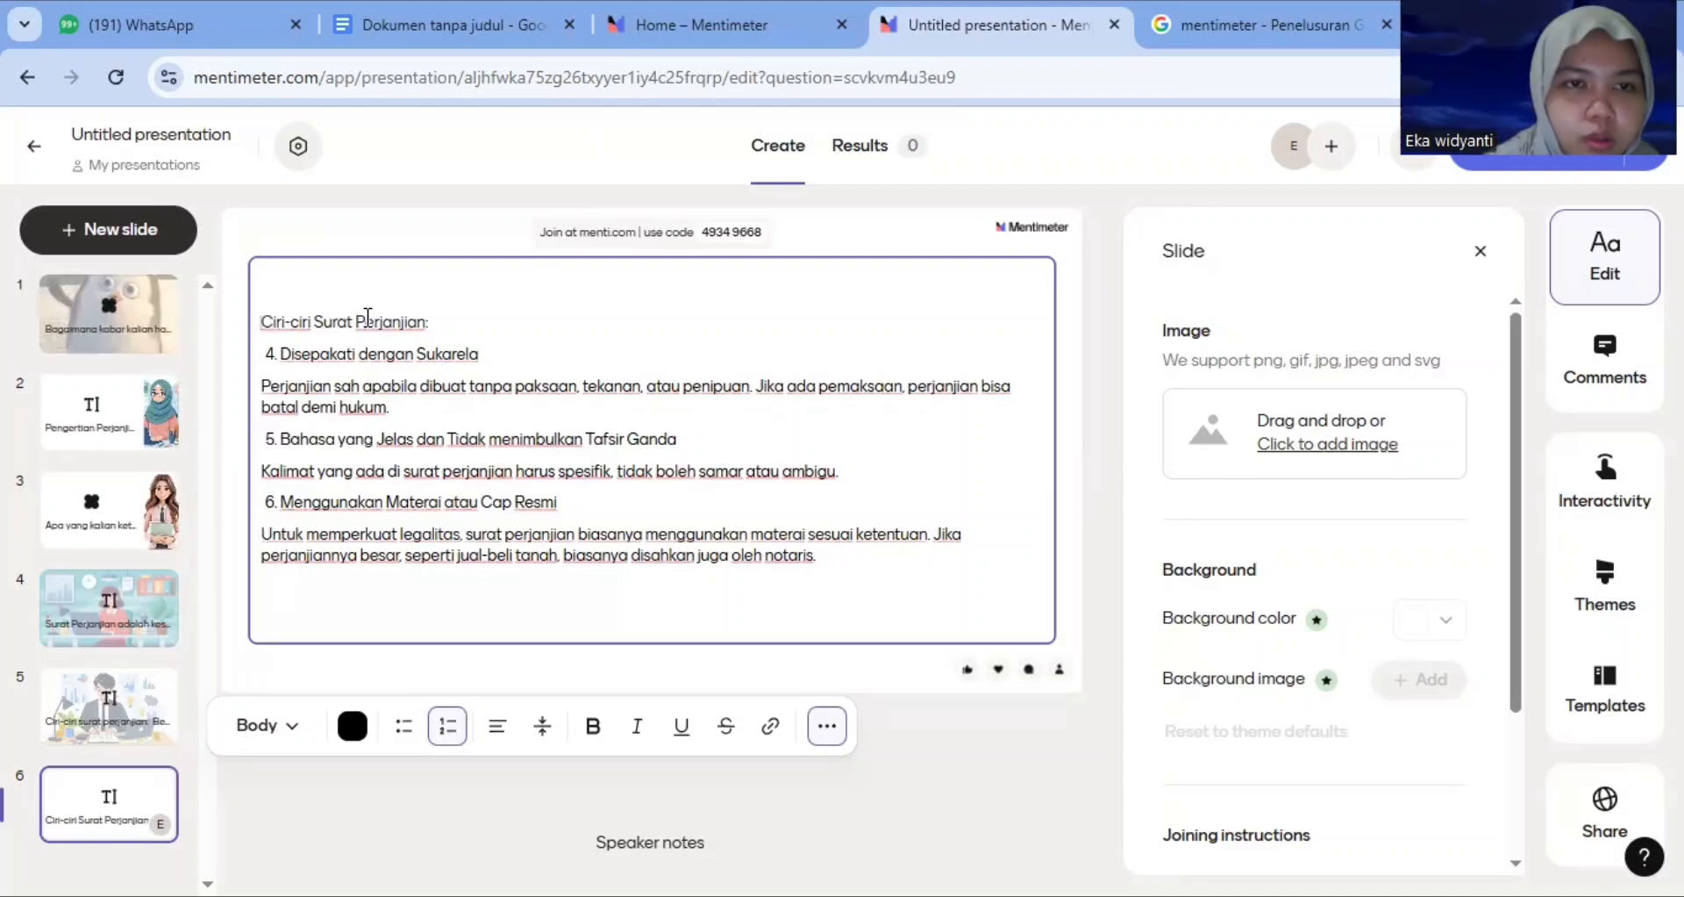
# Make the heading and the titles of points 4, 5 and 6 bold
pyautogui.moveTo(261, 322); pyautogui.dragTo(469, 313)
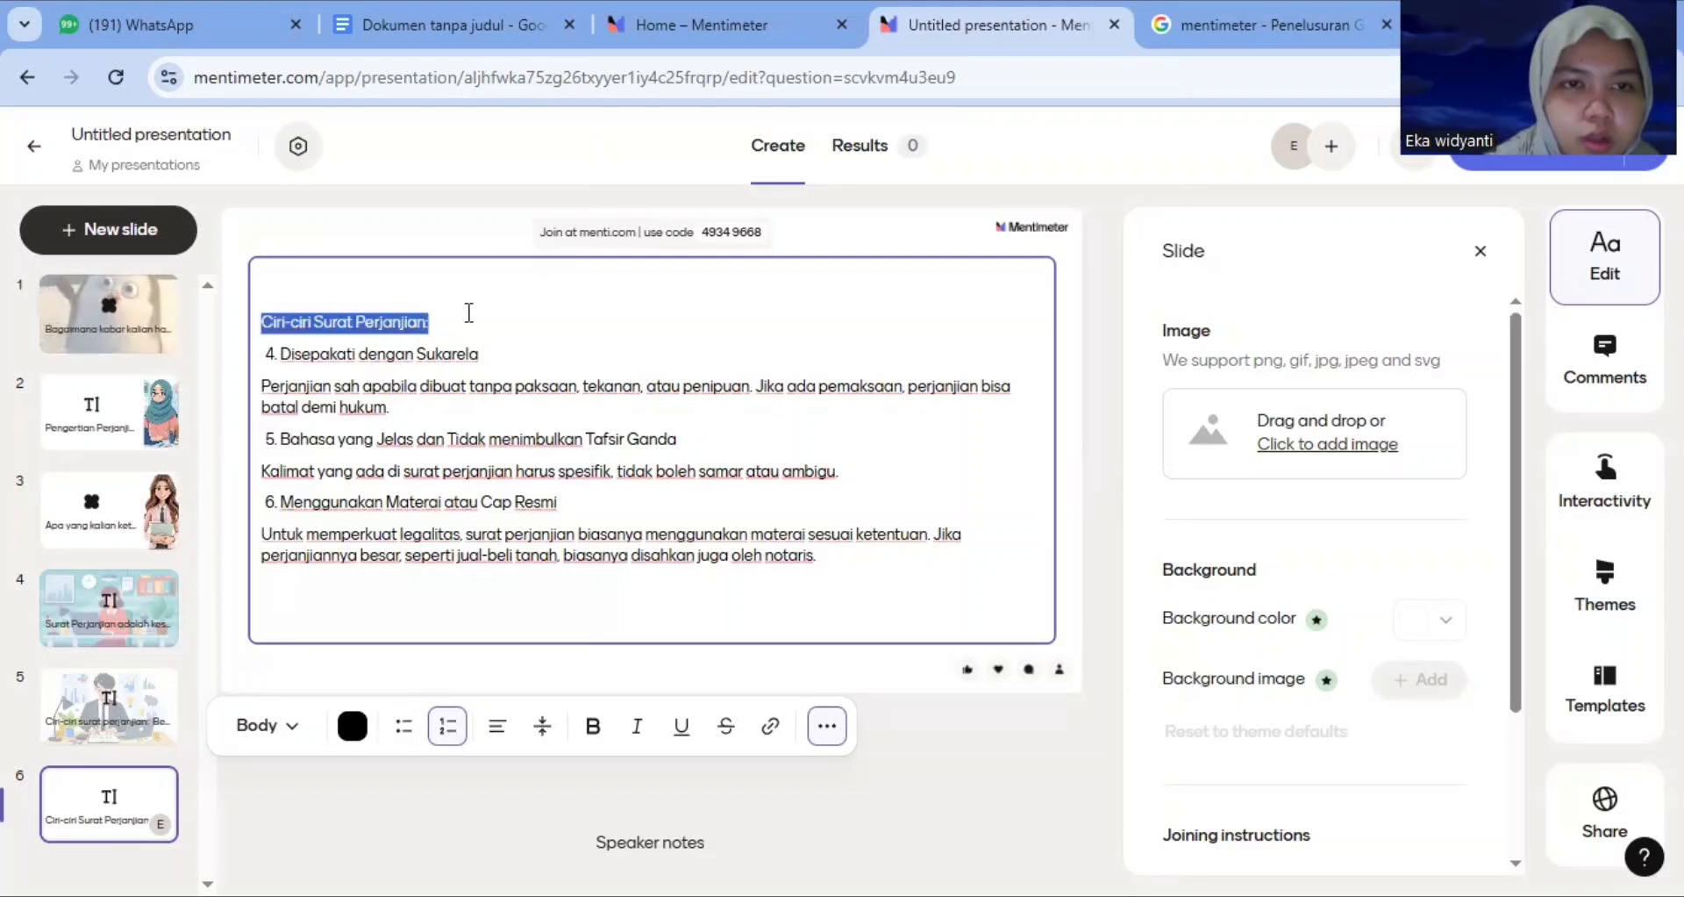
pyautogui.click(593, 725)
pyautogui.moveTo(284, 364); pyautogui.dragTo(509, 363)
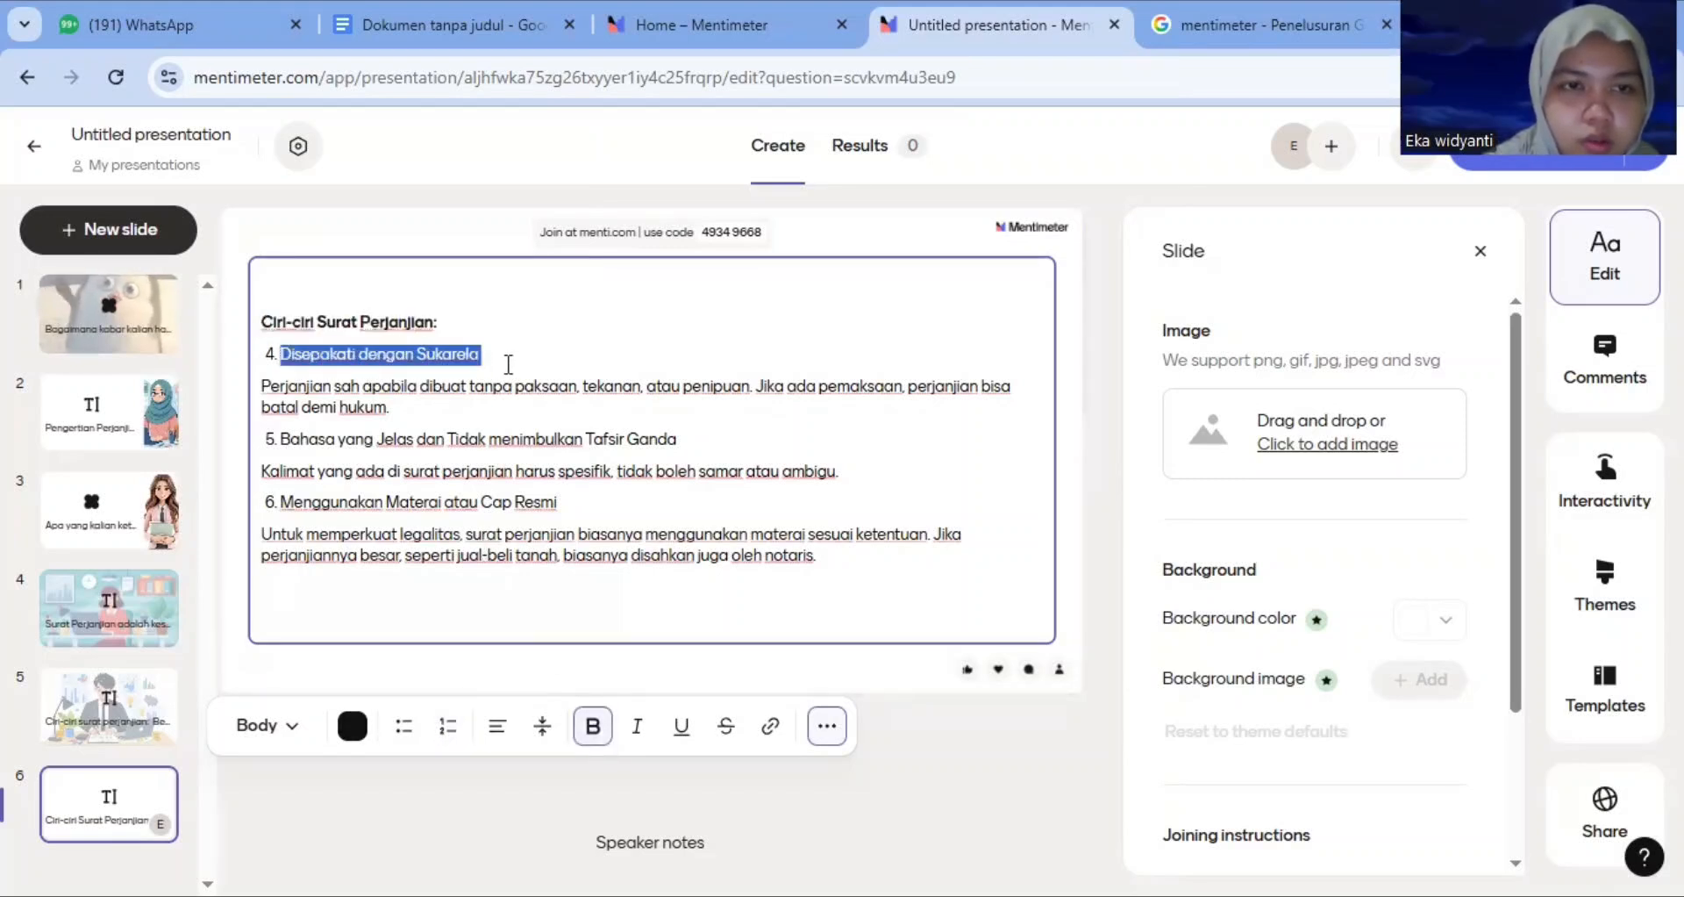
pyautogui.click(590, 739)
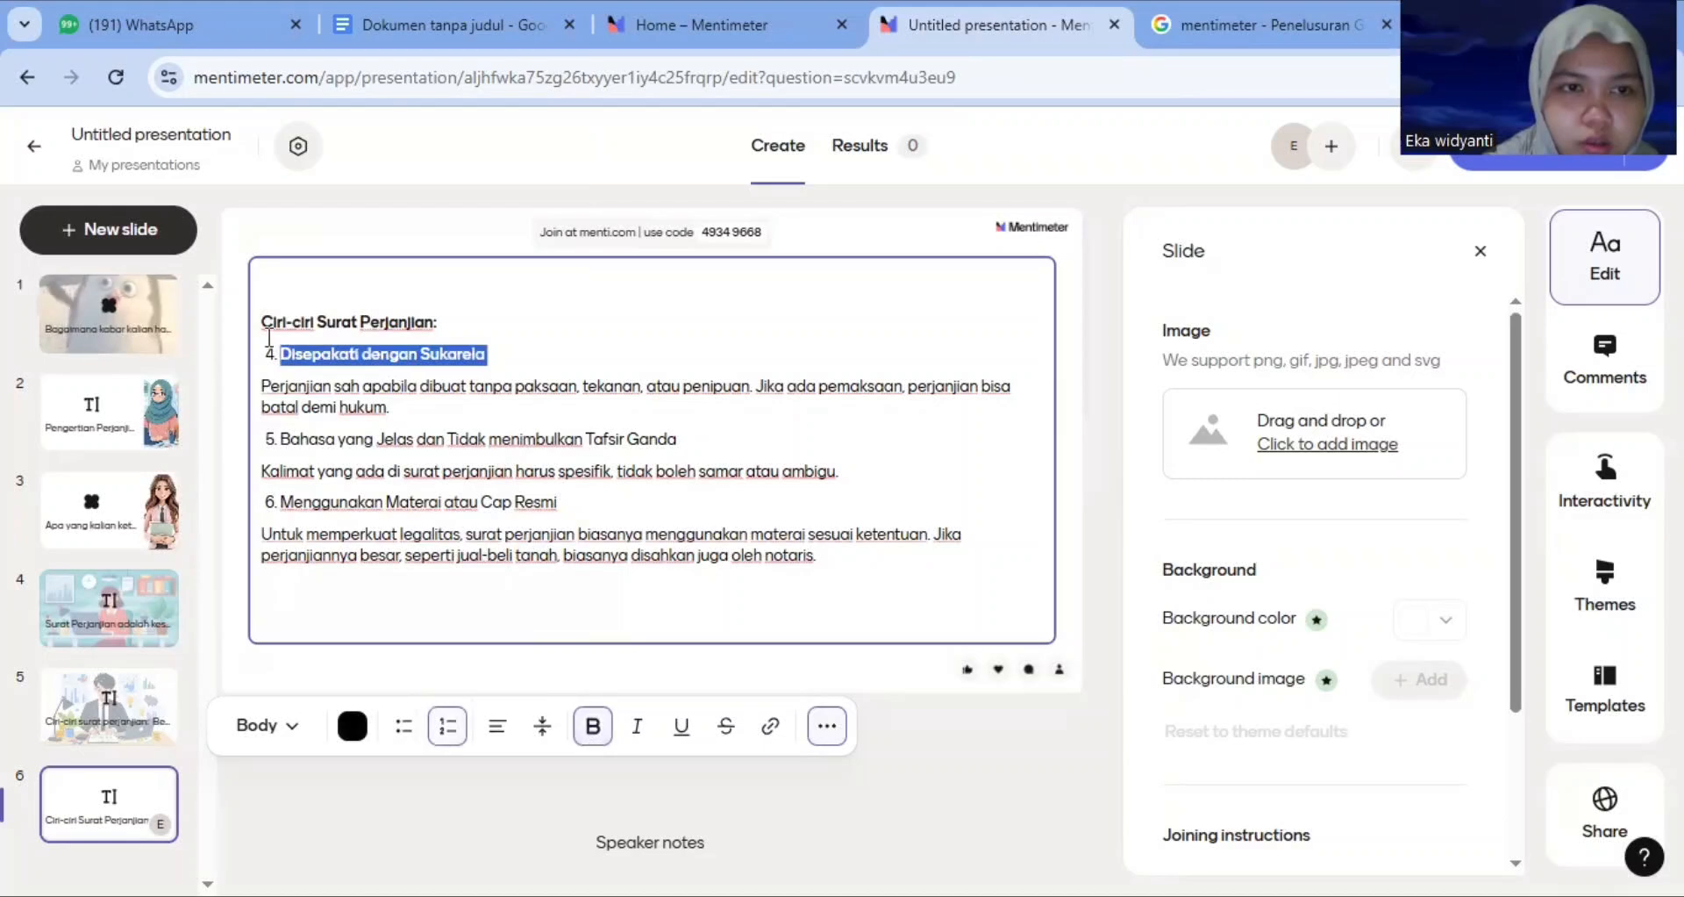
pyautogui.click(269, 354)
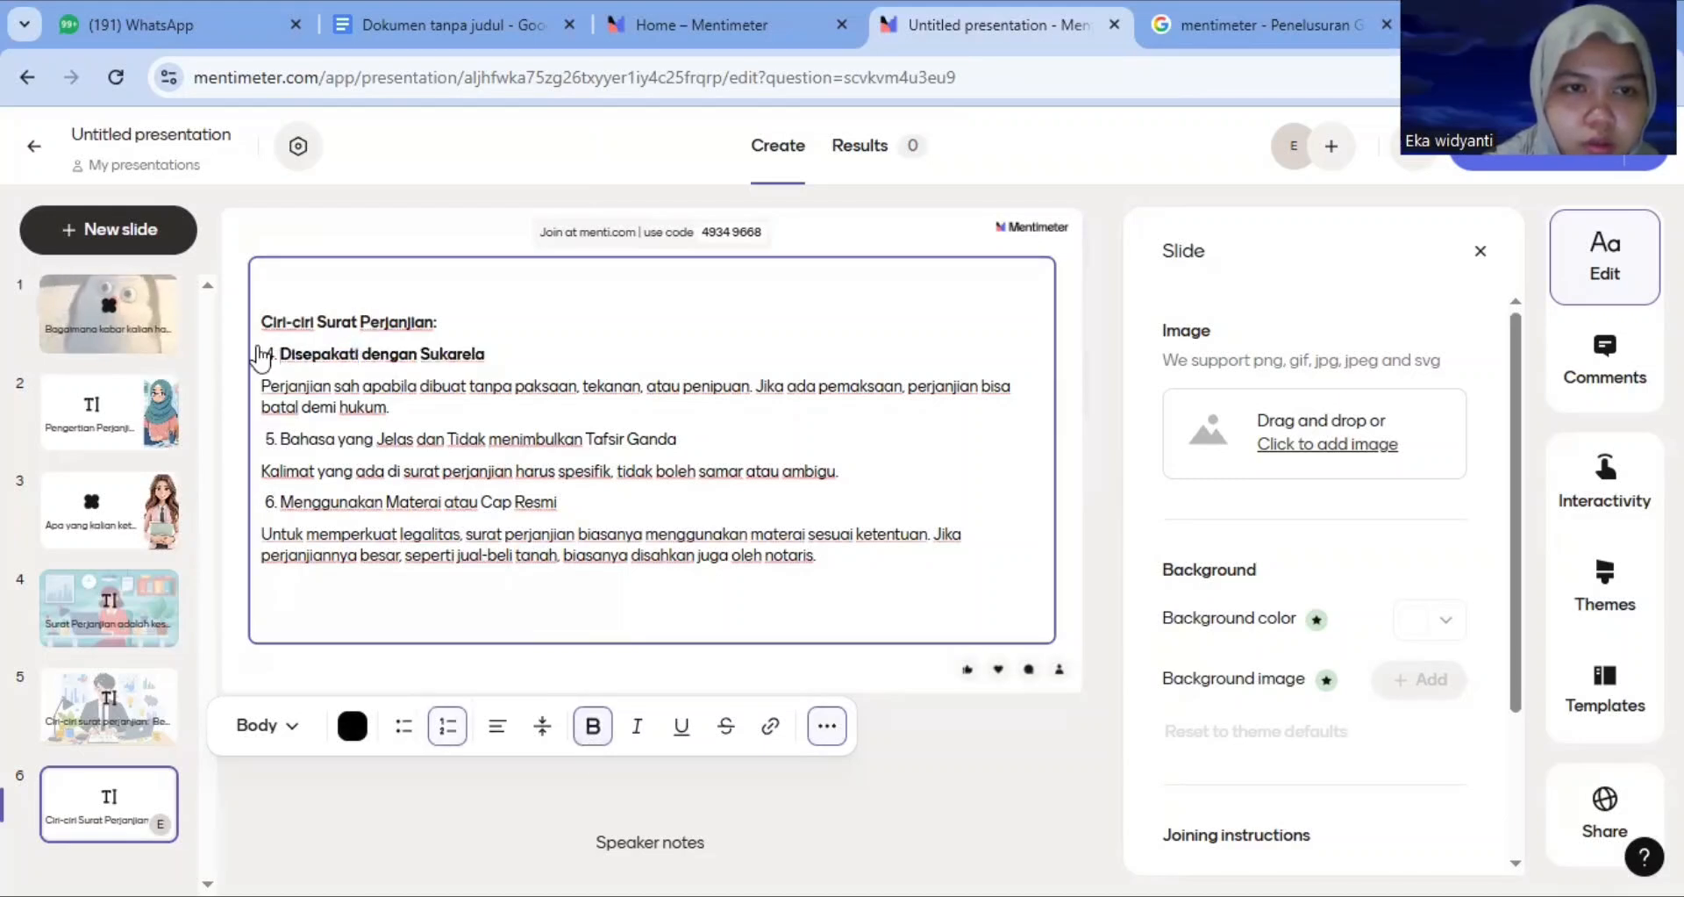
pyautogui.moveTo(262, 354)
pyautogui.mouseDown()
pyautogui.moveTo(298, 420)
pyautogui.moveTo(294, 450)
pyautogui.moveTo(662, 419)
pyautogui.moveTo(703, 450)
pyautogui.mouseUp()
pyautogui.click(365, 453)
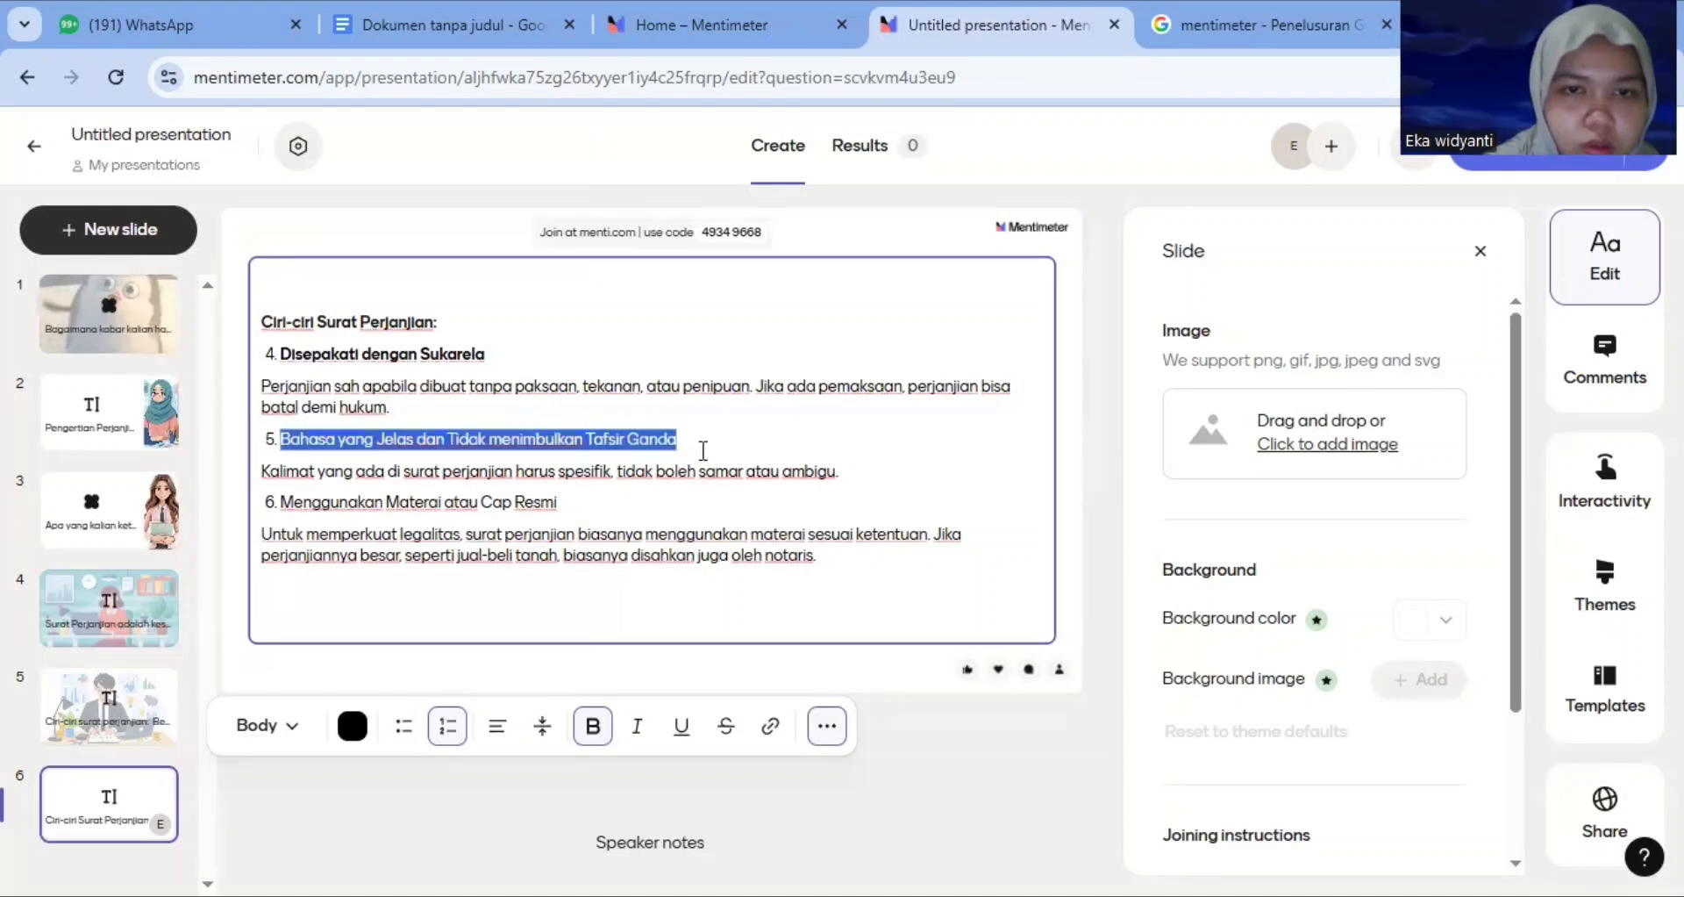
pyautogui.click(593, 725)
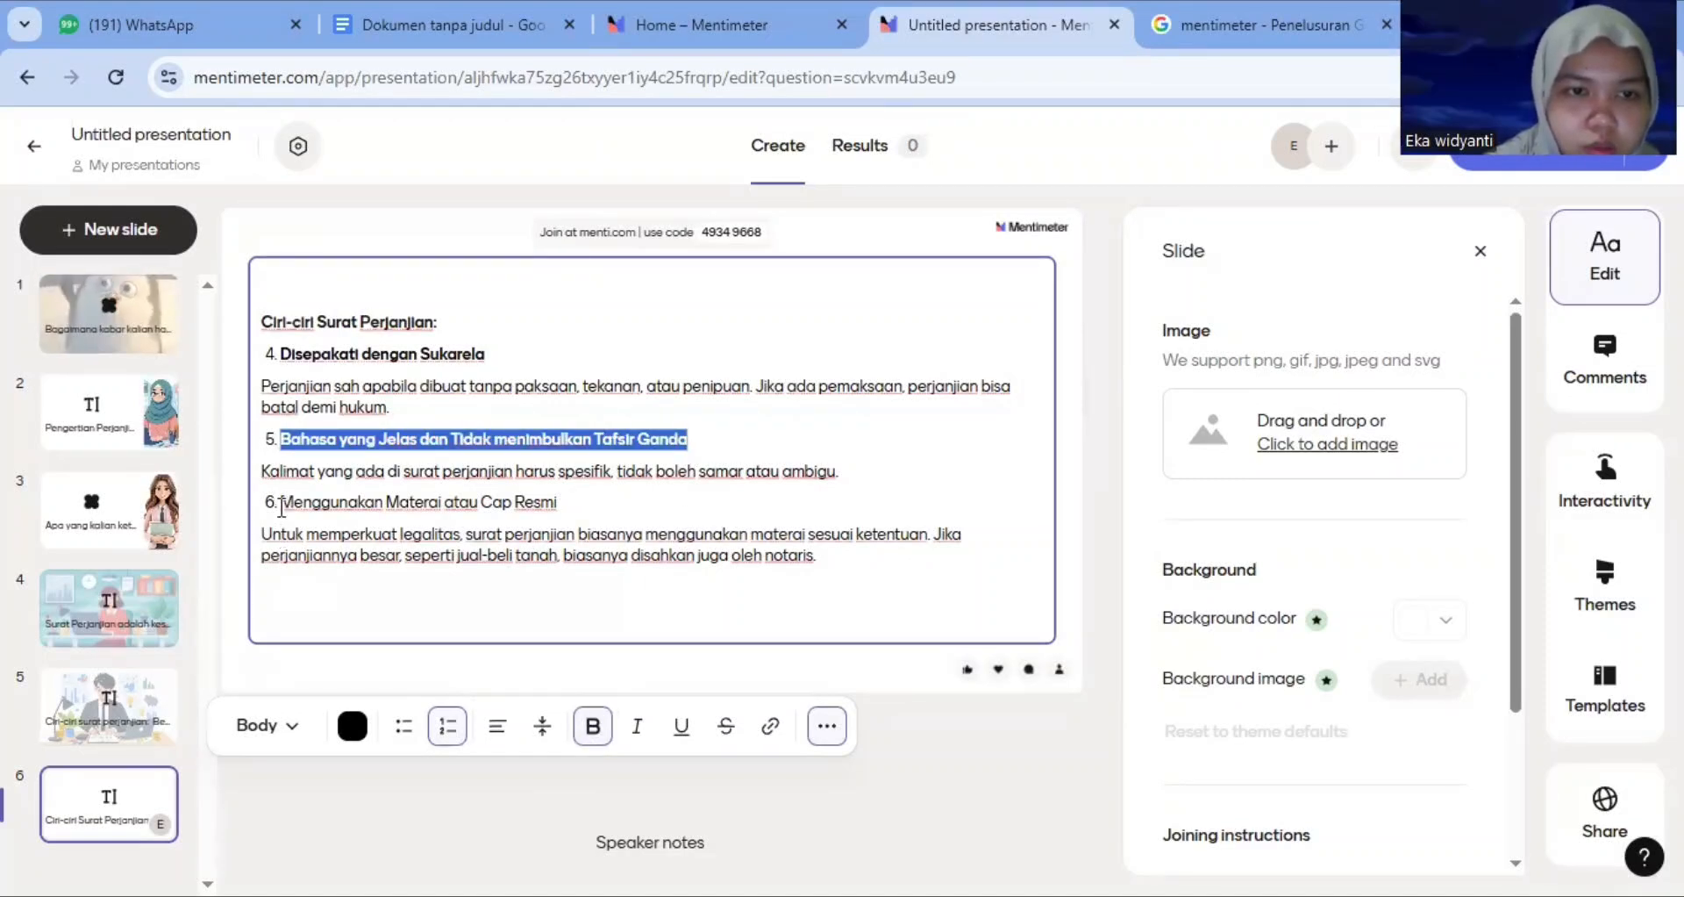
pyautogui.moveTo(282, 508); pyautogui.dragTo(600, 503)
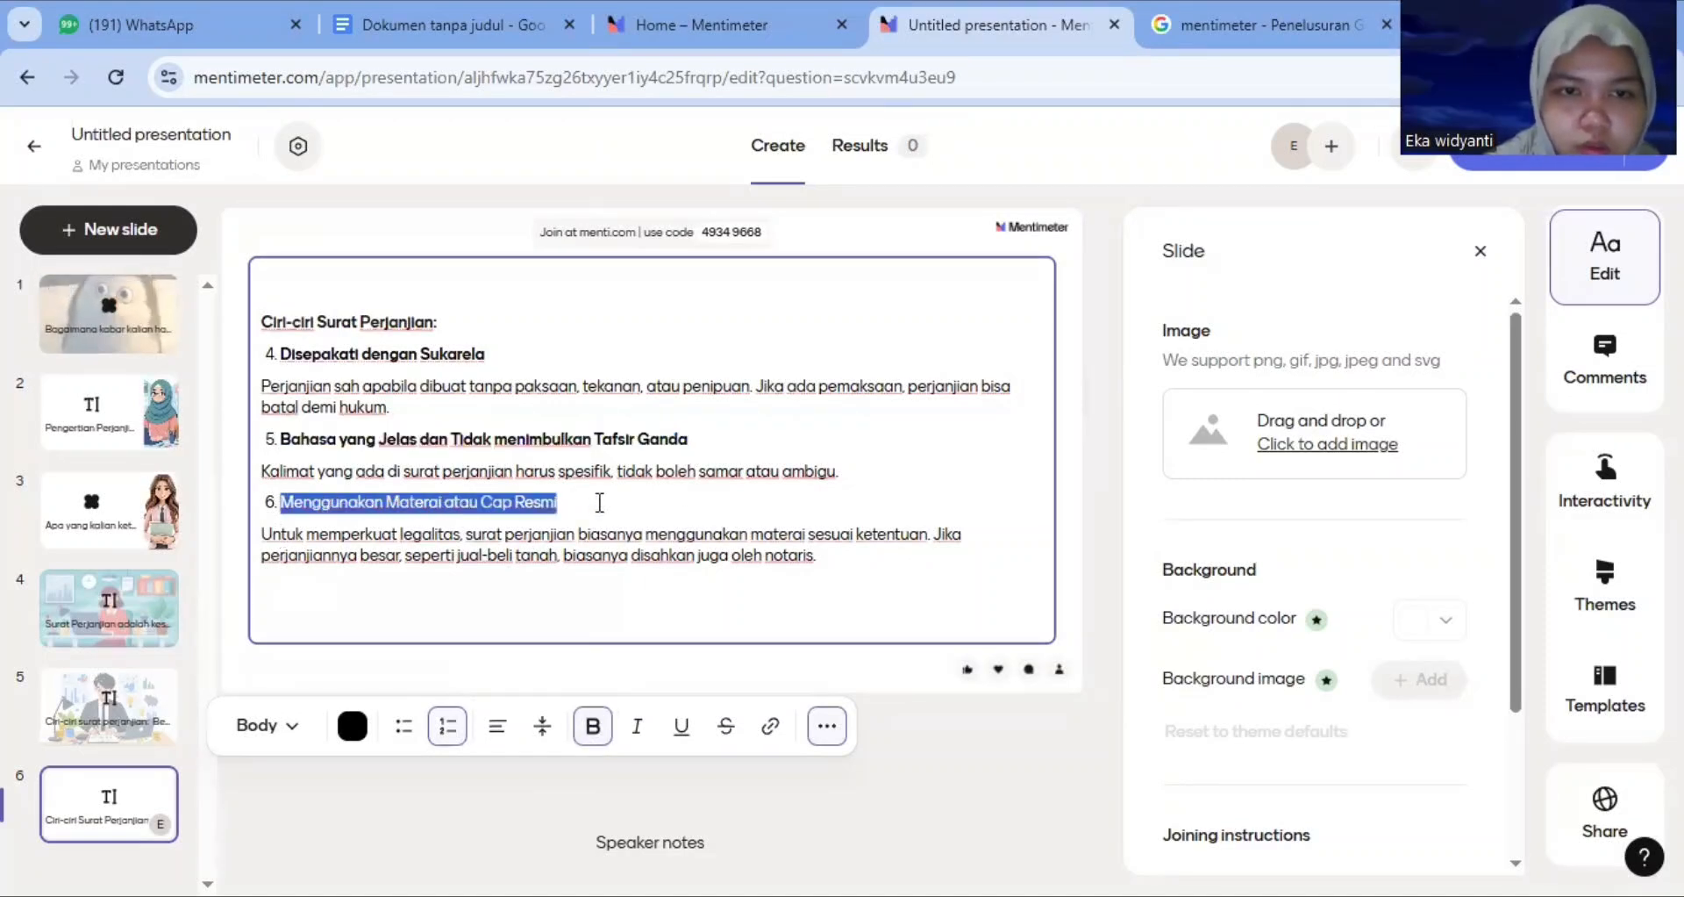
pyautogui.click(595, 728)
pyautogui.click(834, 481)
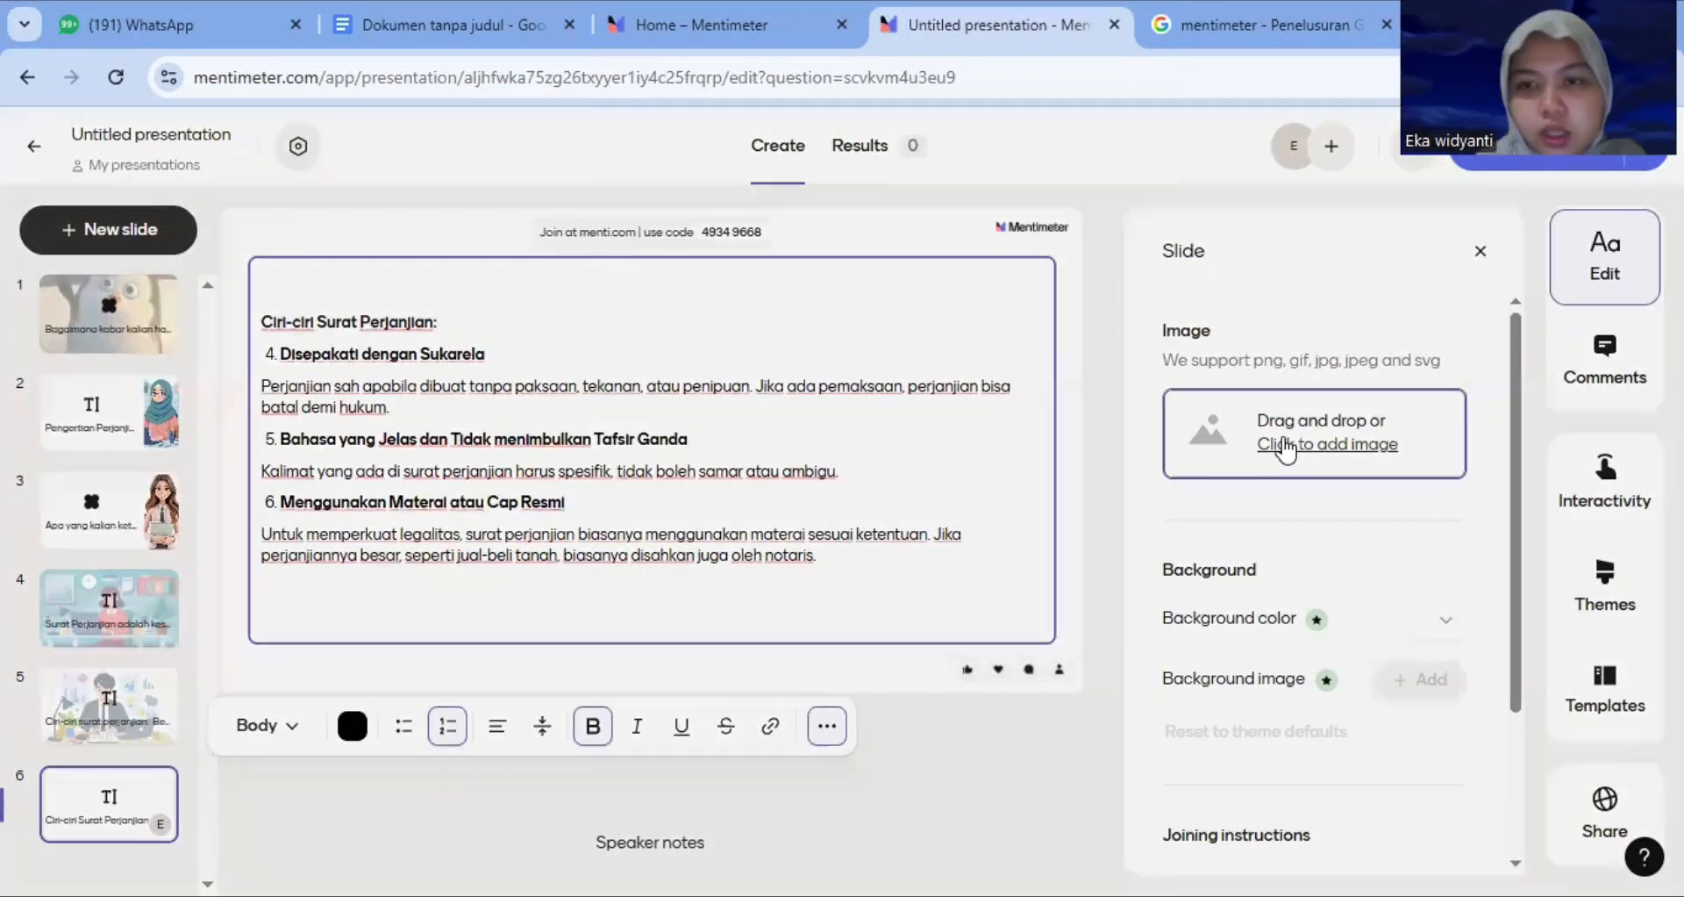
# Upload 'WhatsApp Image 2025-12-22 at 05.33.11 (1)' as the slide image, apply the Image left layout, and close the settings
pyautogui.click(1287, 447)
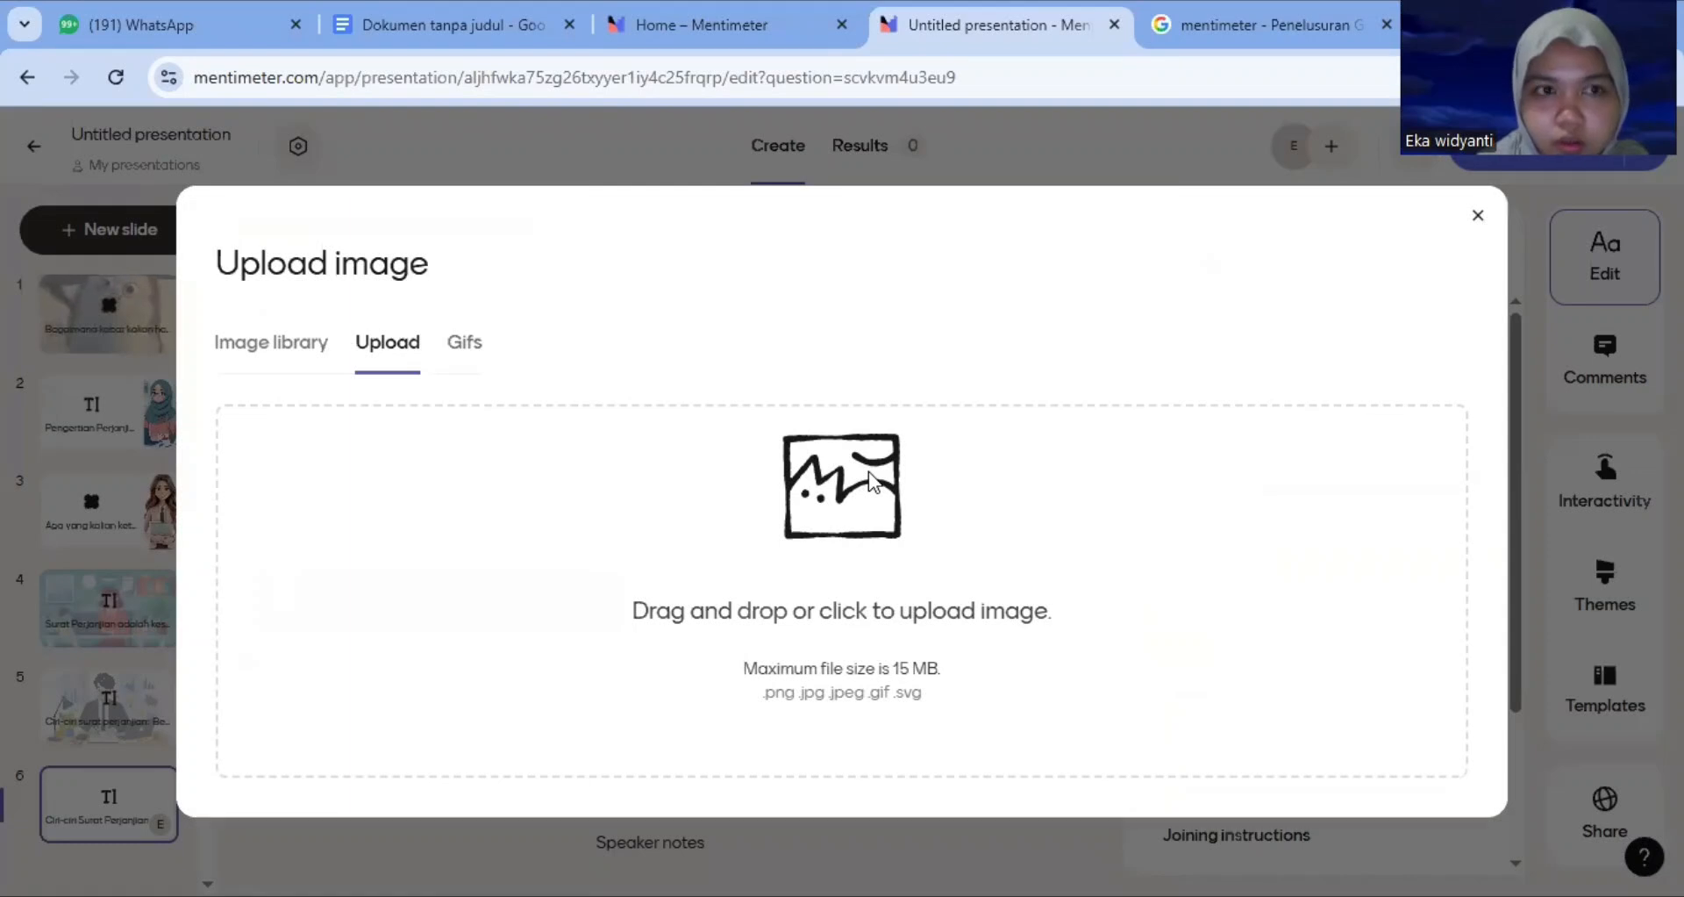
pyautogui.click(864, 509)
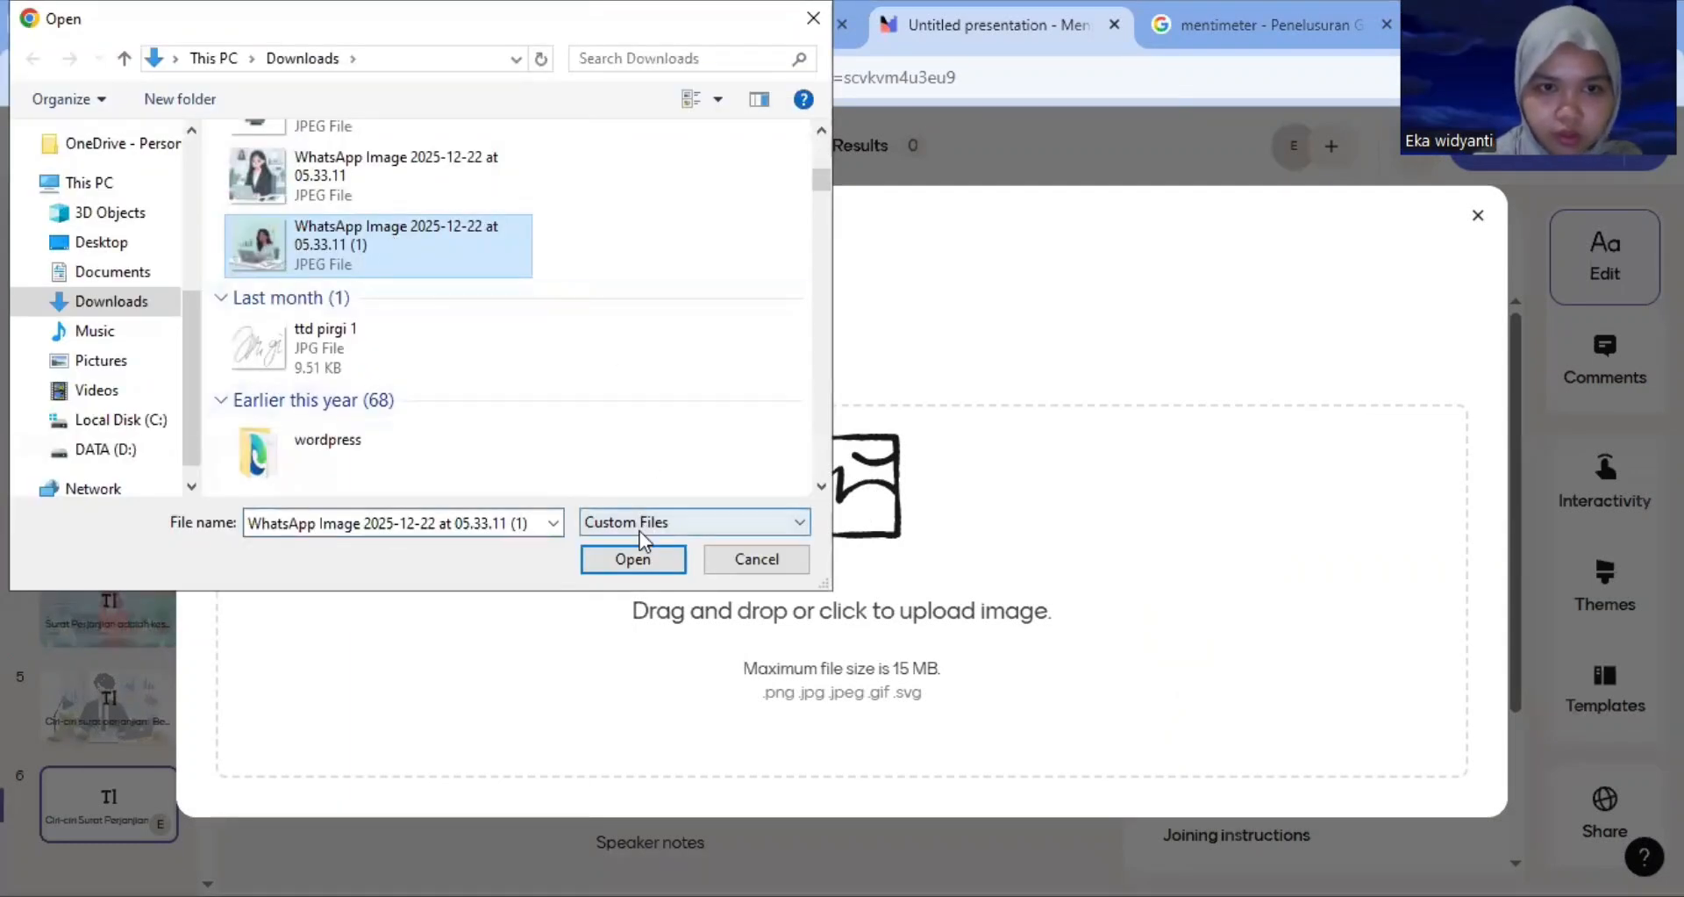
pyautogui.click(633, 559)
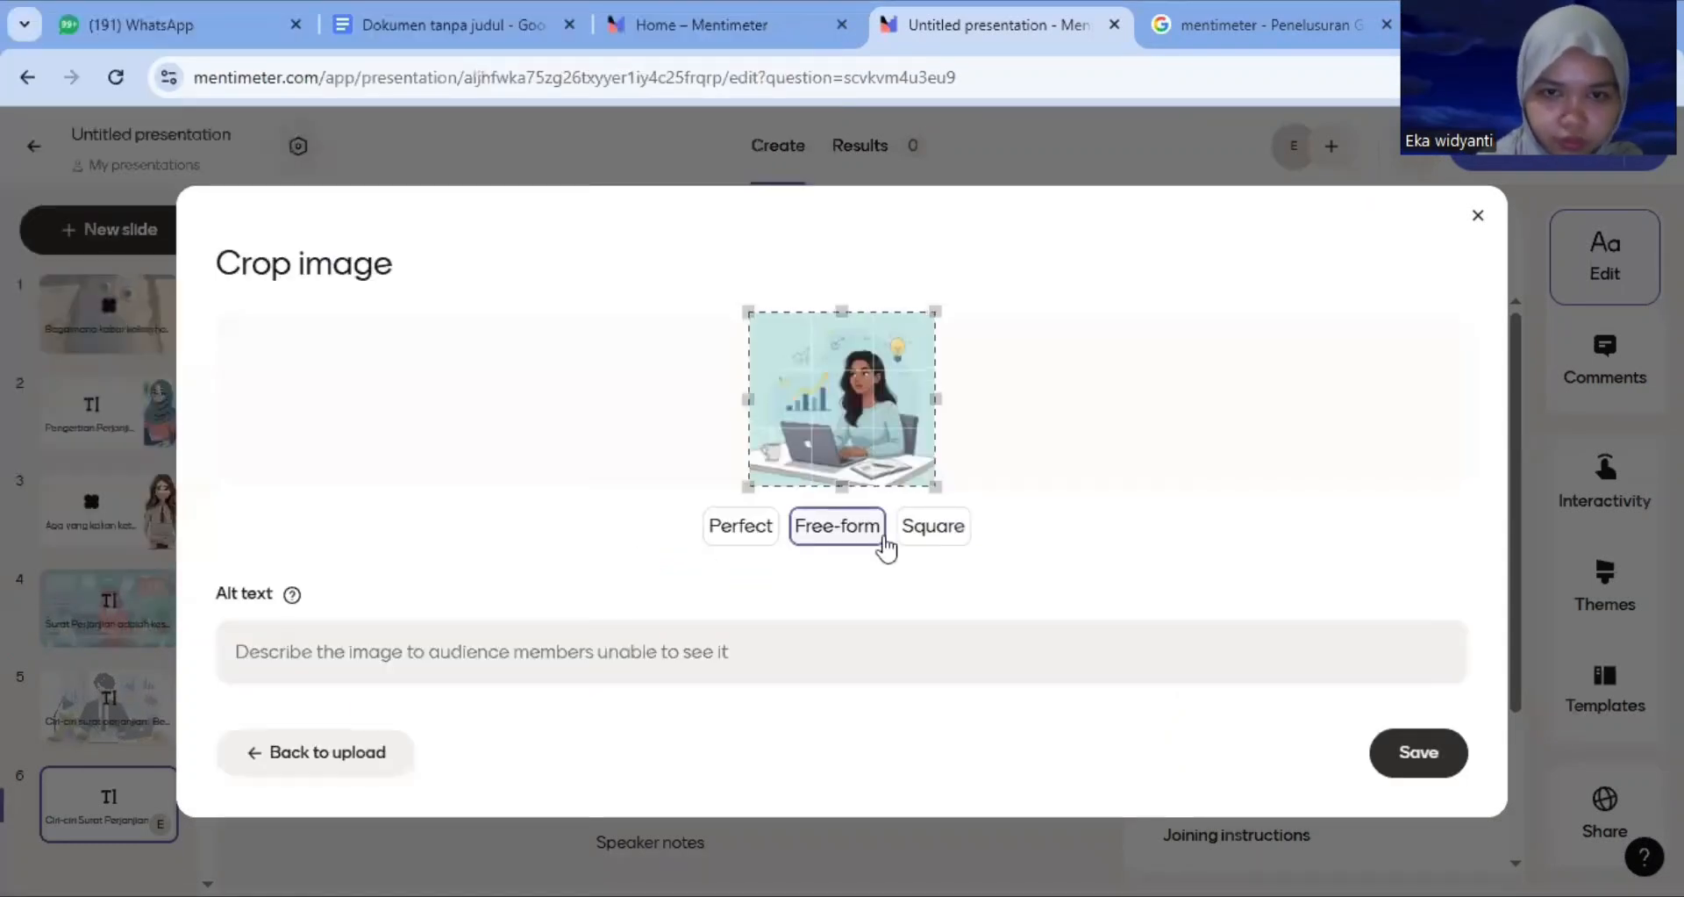
pyautogui.click(1404, 751)
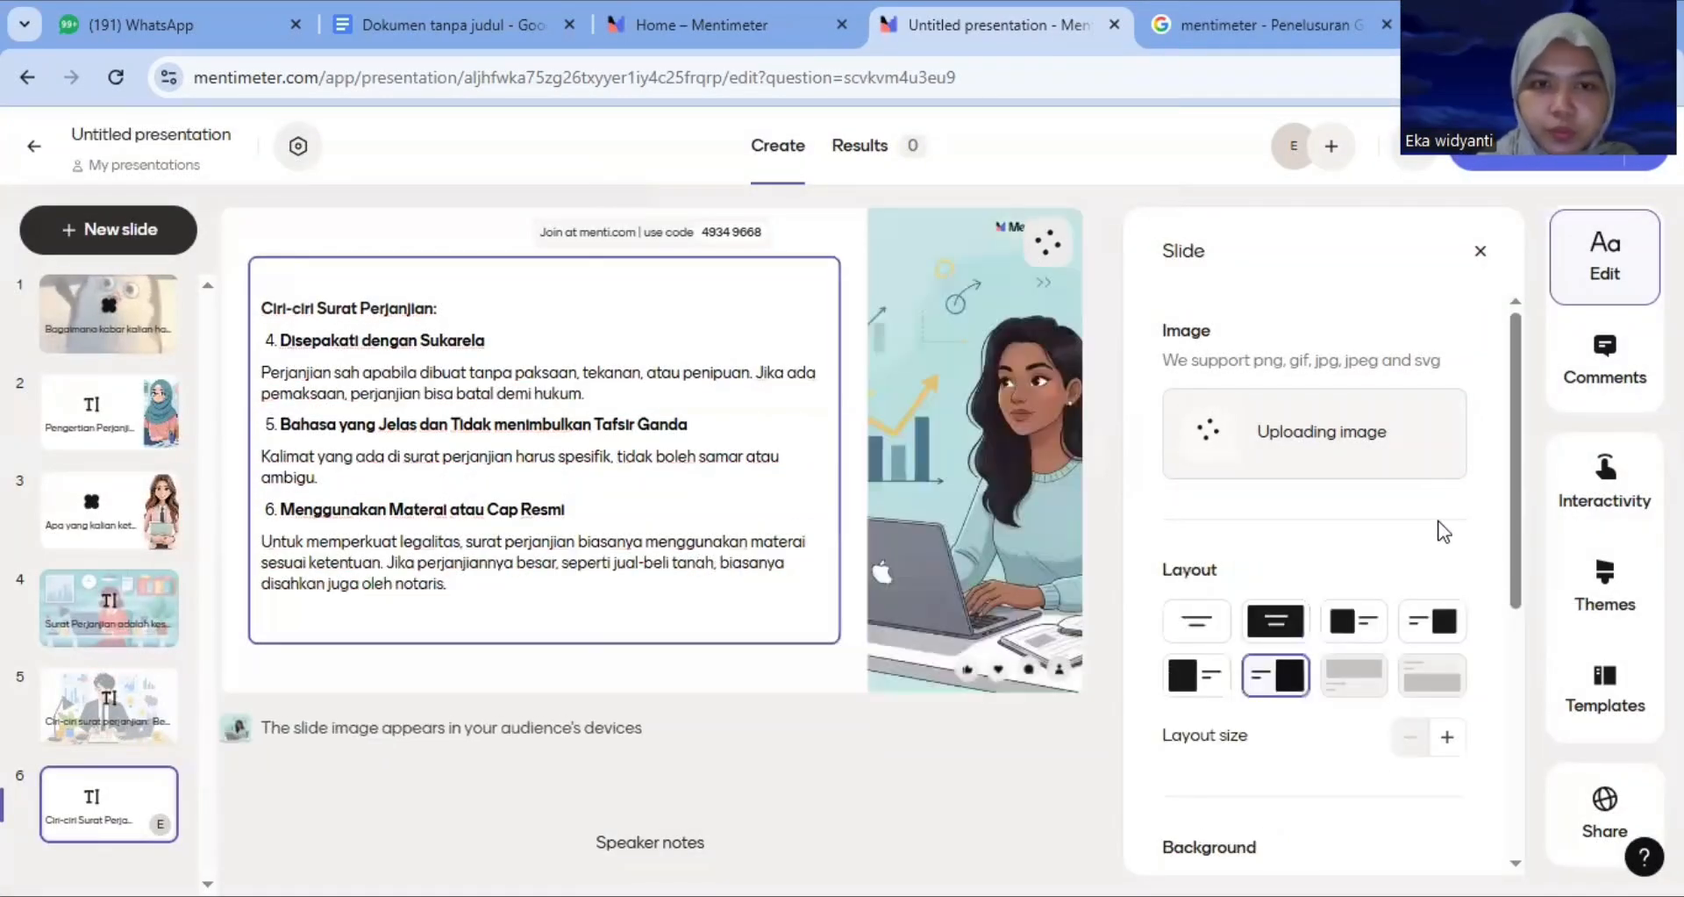
pyautogui.click(1184, 683)
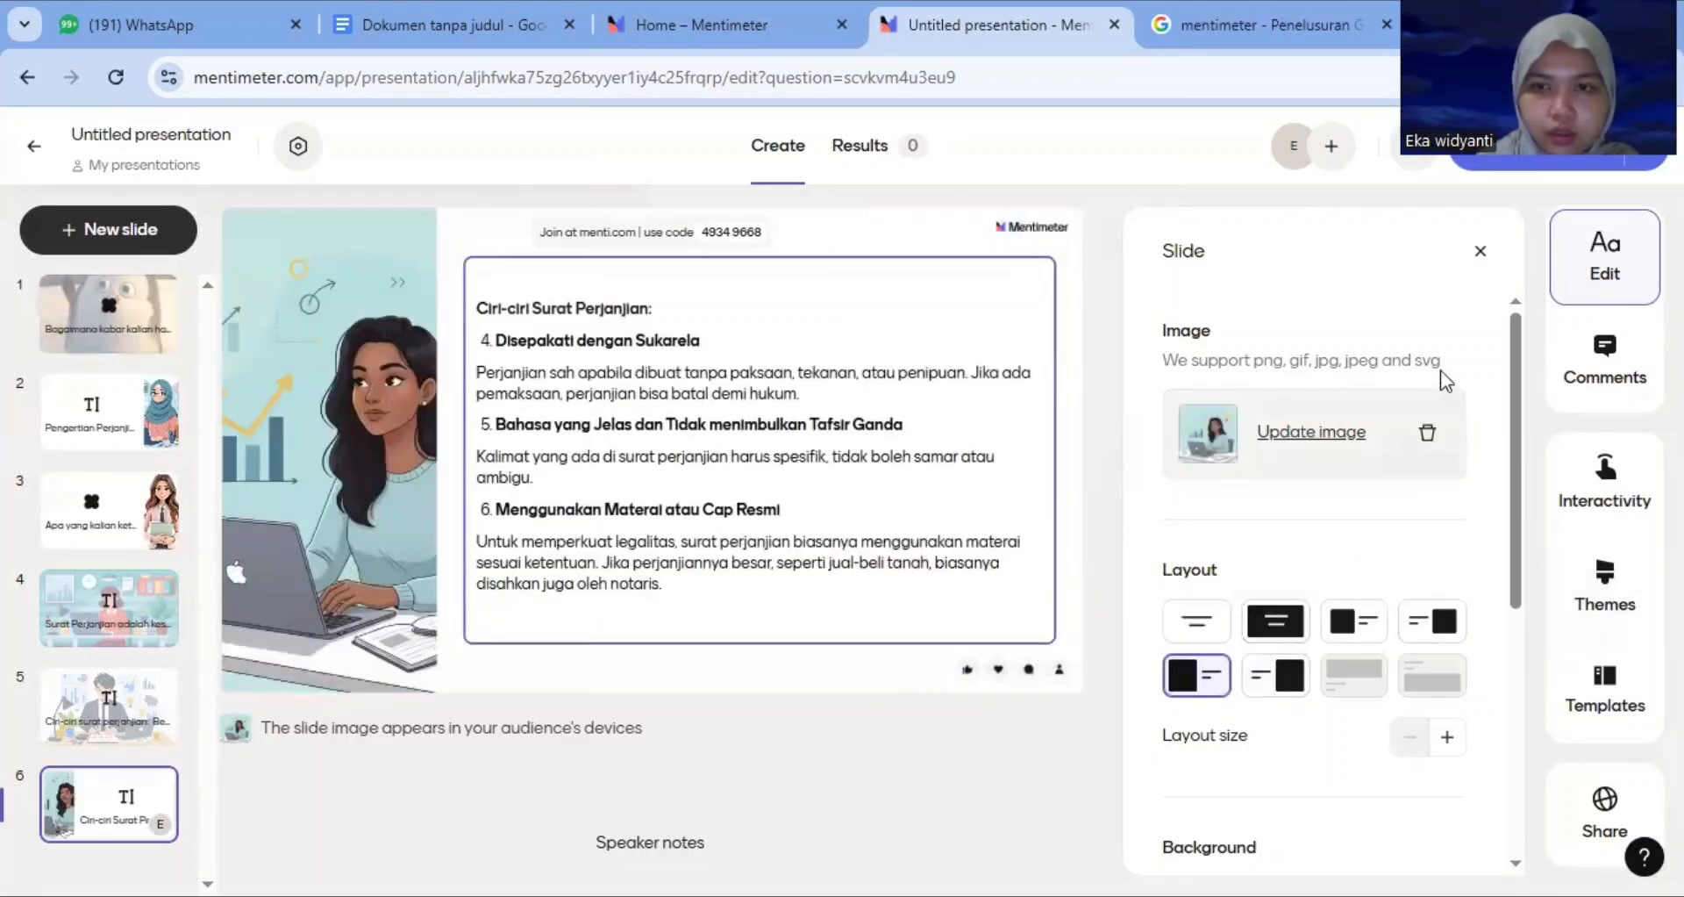
pyautogui.click(1481, 251)
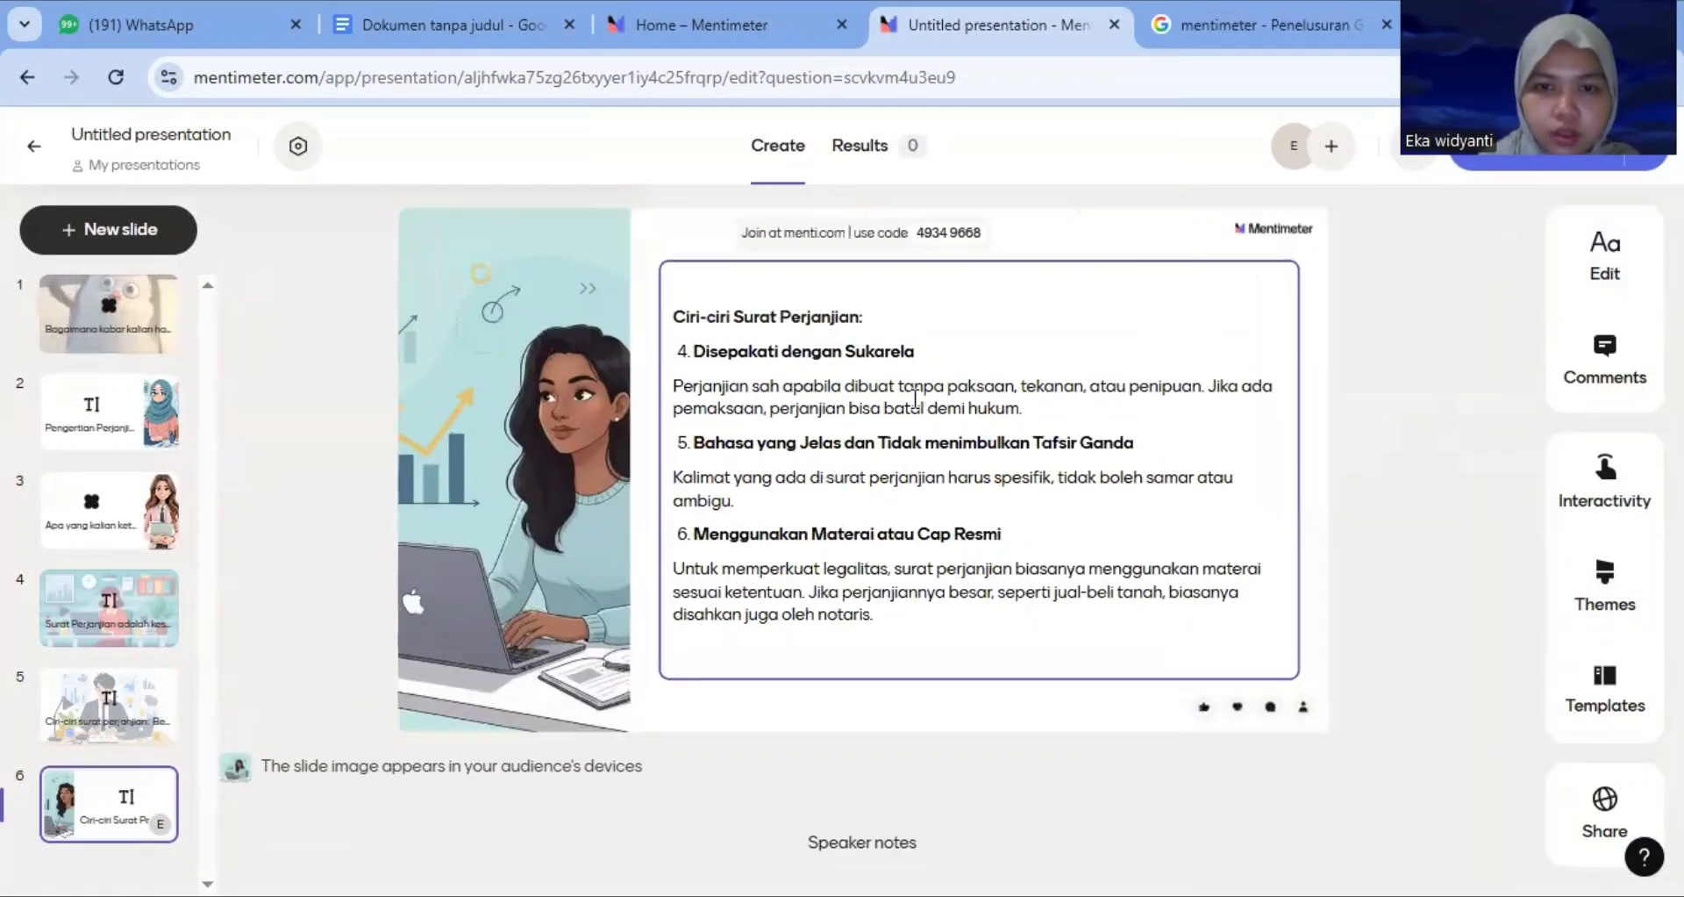
# Add another Text slide to the presentation
pyautogui.click(138, 231)
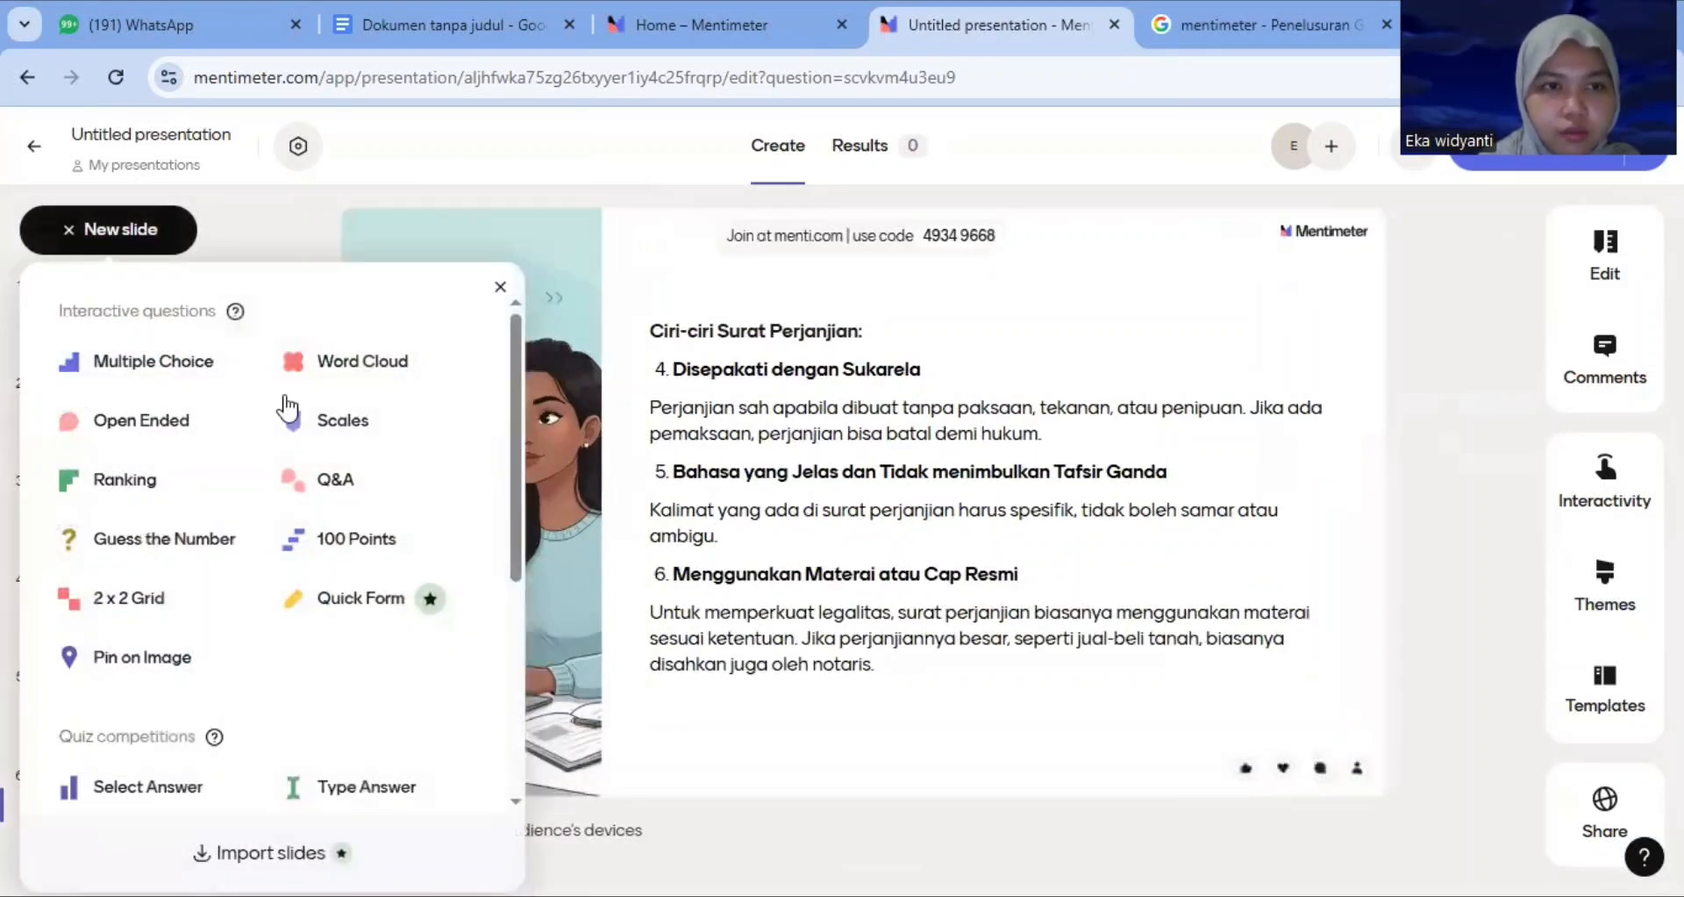
pyautogui.moveTo(514, 376); pyautogui.dragTo(497, 502)
pyautogui.click(123, 653)
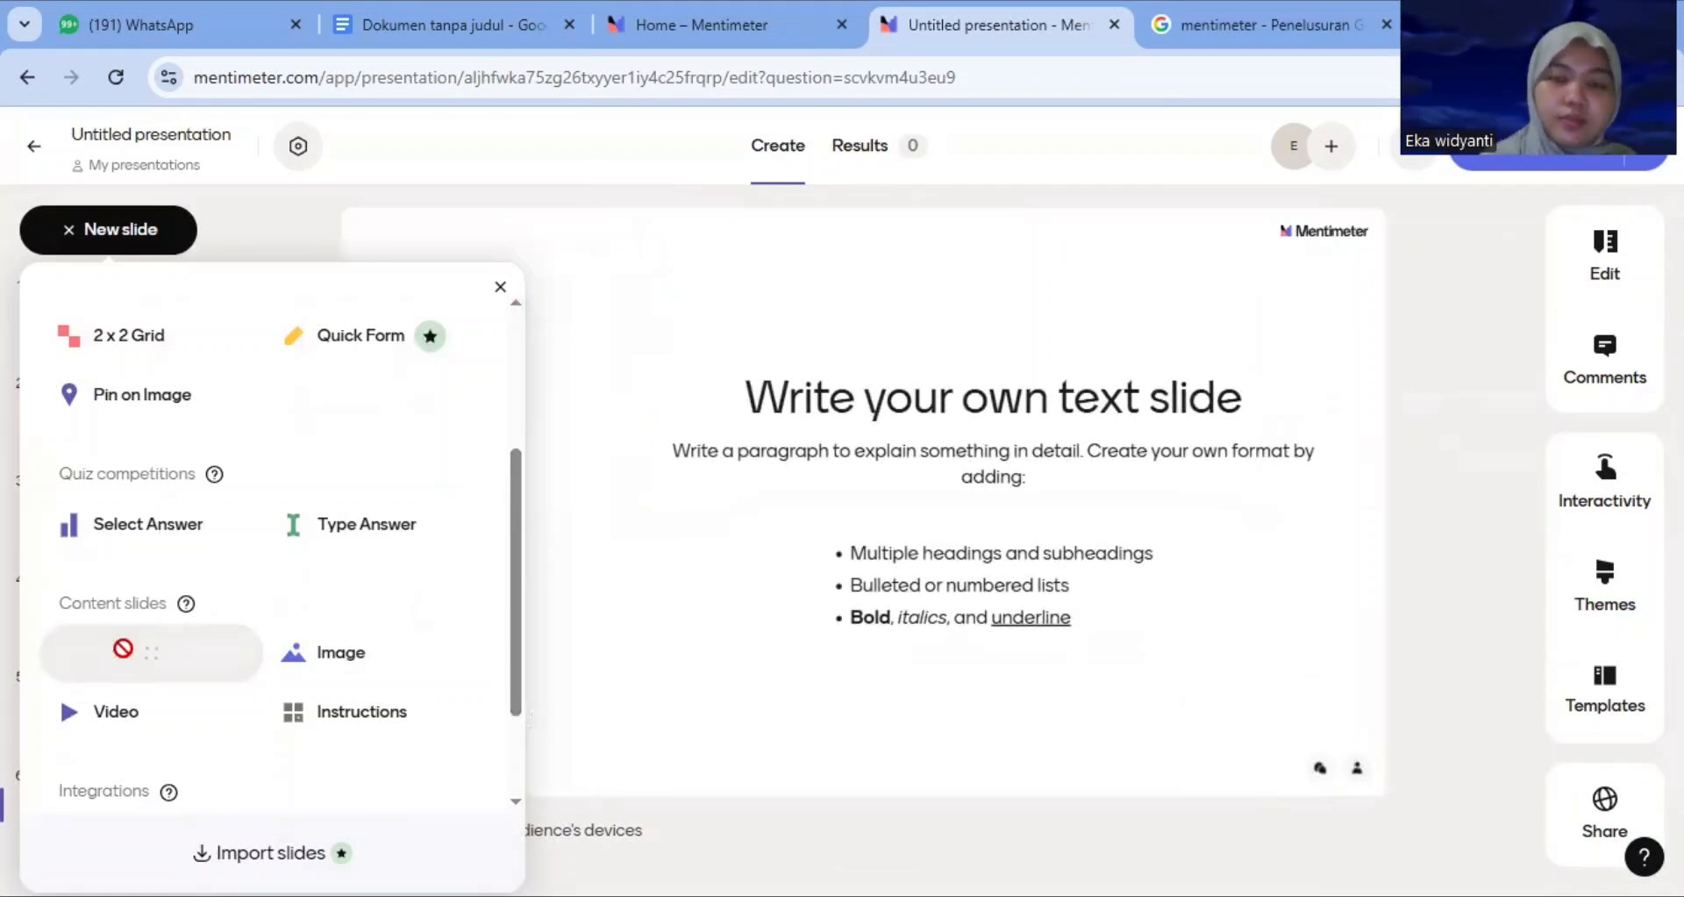
# Left-align the new text slide and paste in the point 7 text on Syarat Sah Perjanjian with its four conditions
pyautogui.click(527, 675)
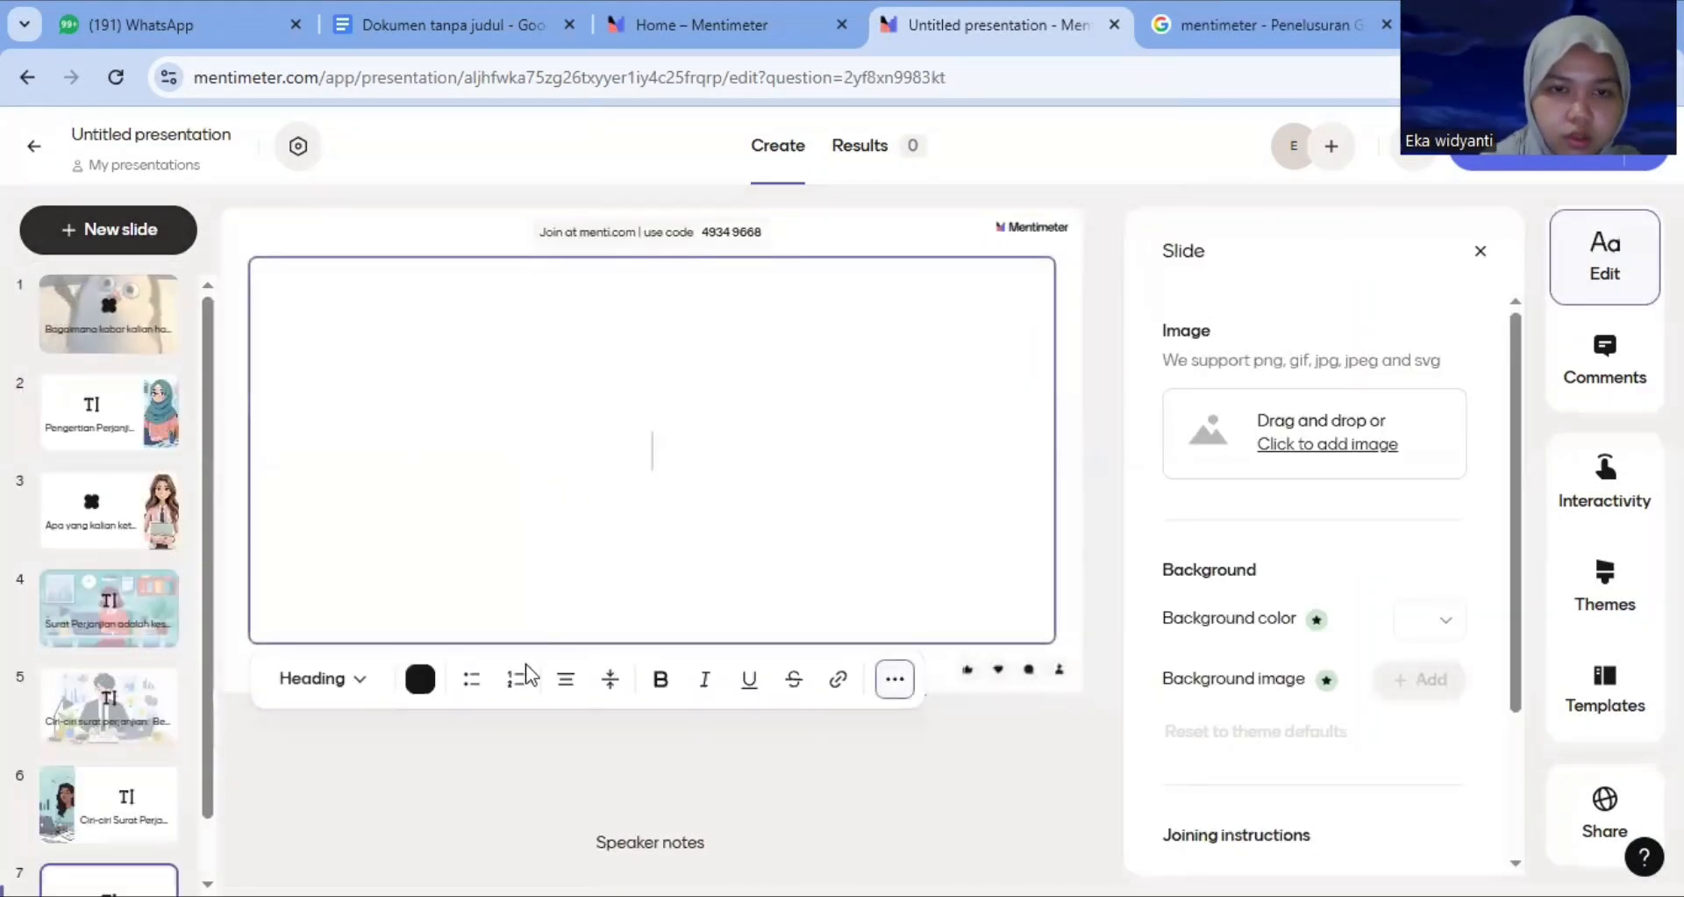
pyautogui.click(564, 678)
pyautogui.click(528, 737)
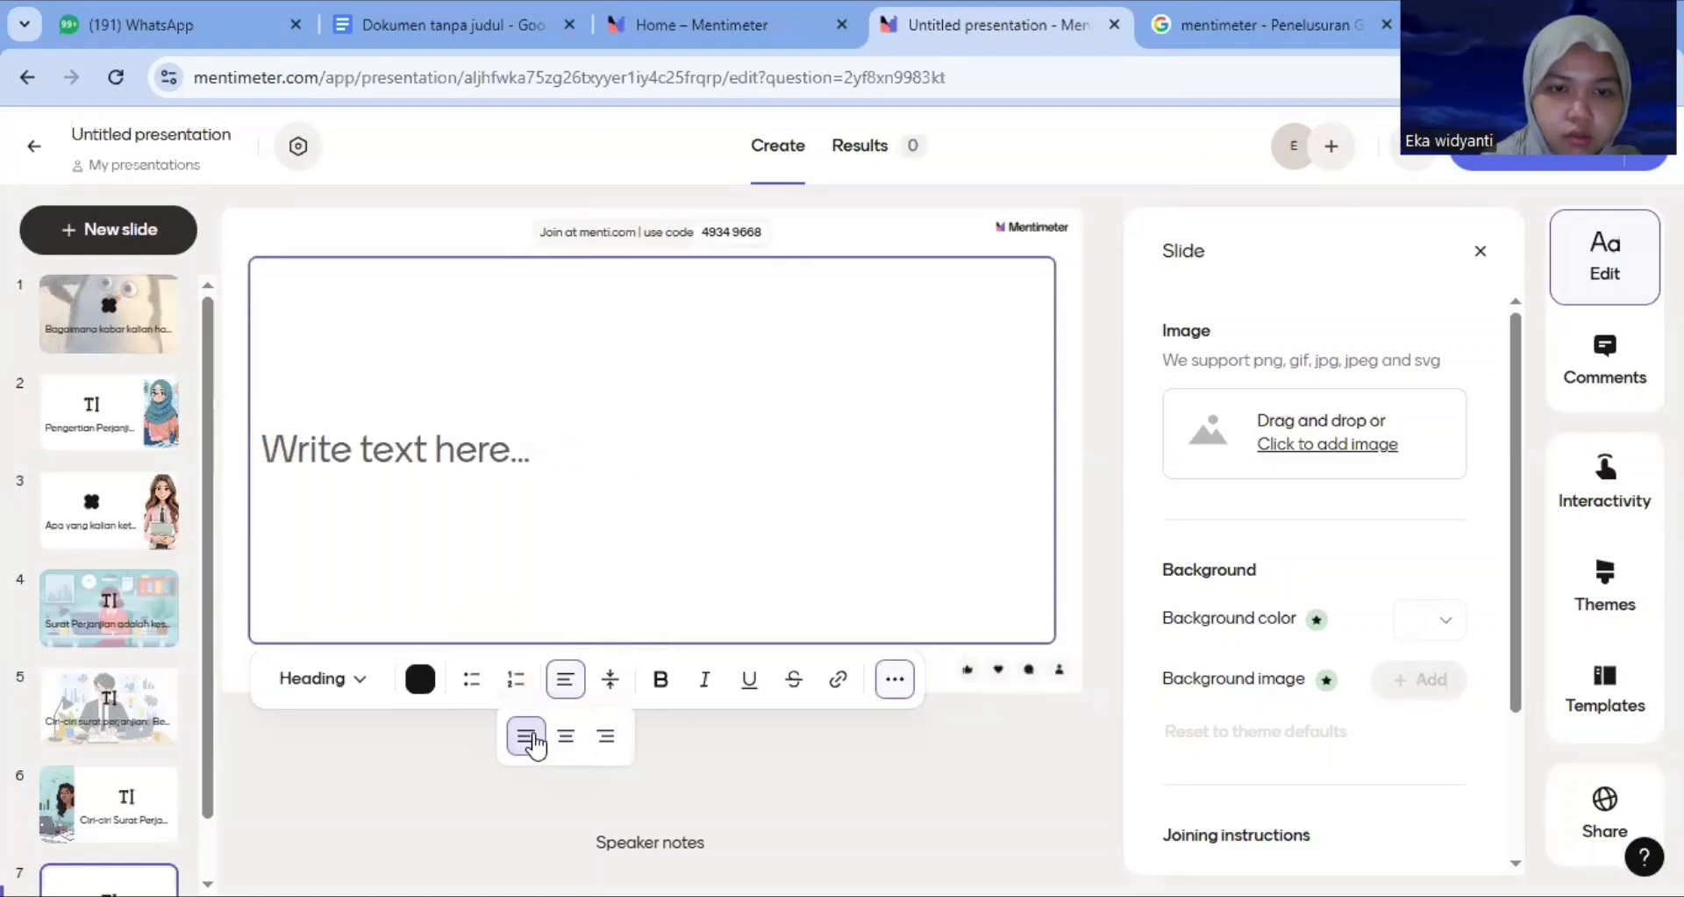
pyautogui.click(417, 440)
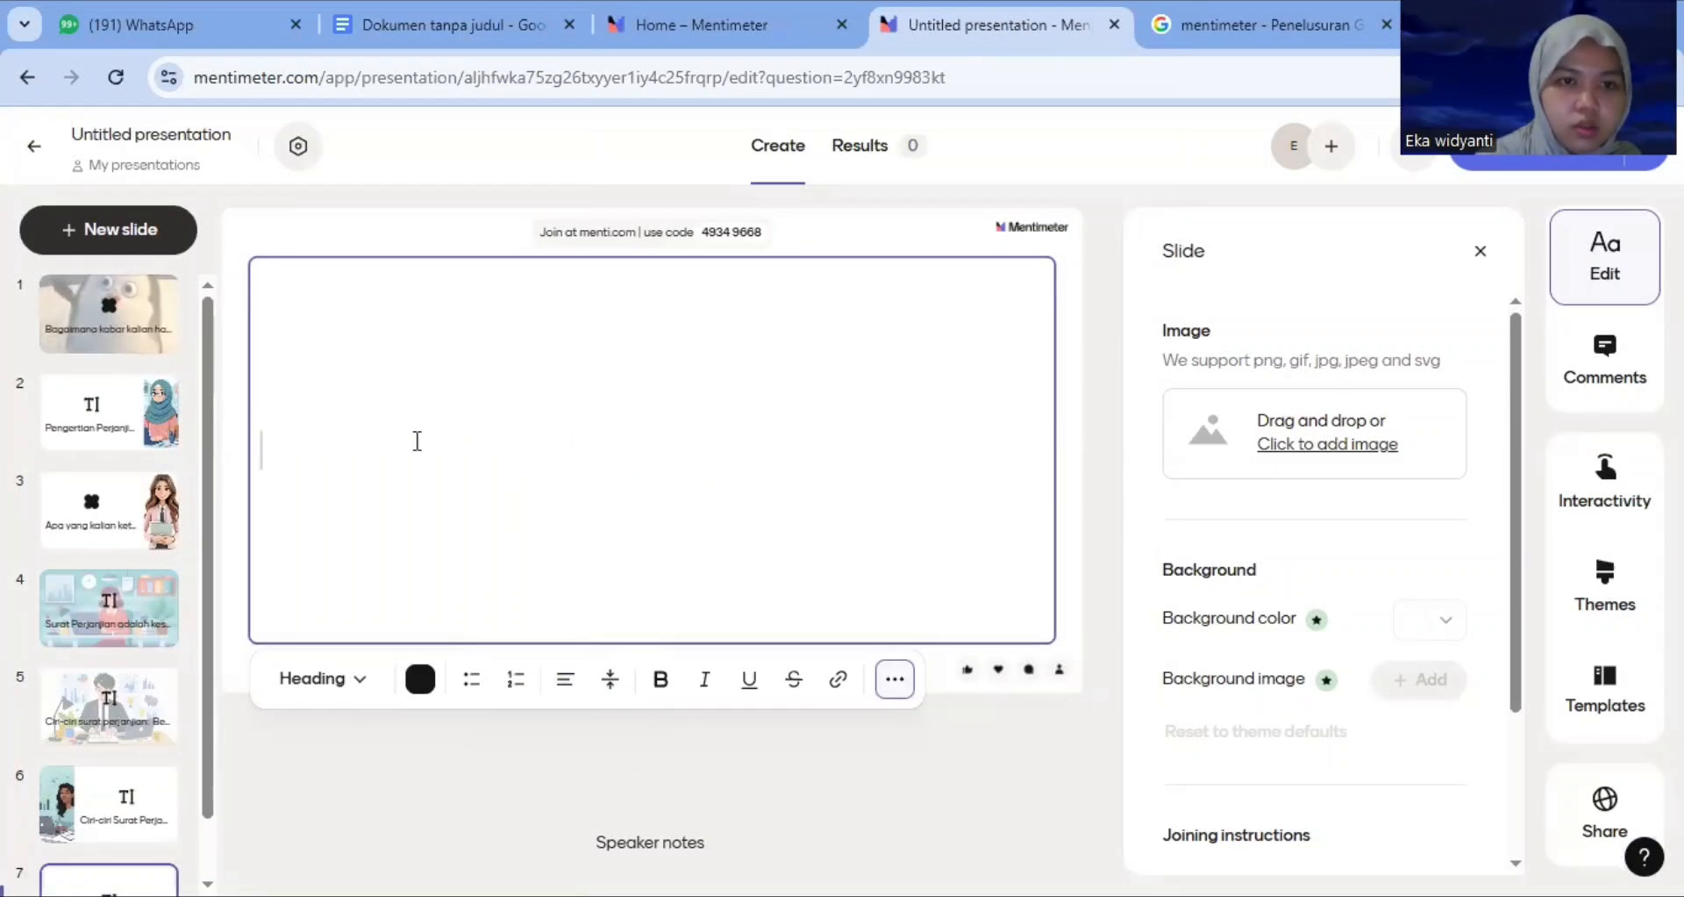
pyautogui.write('Memenuhi Syarat Sah Perjanjian (KUH Perdata Pasal 1320) Dalam Pasal 1329 KUH-Perdata, perjanjian dikatakan sah apabila memenuhi syarat-syarat berikut ini: Kesepakatan Kecakapan Membuat Suatu Perikatan Suatu hal tertentu Suatu Sebab yang Halal')
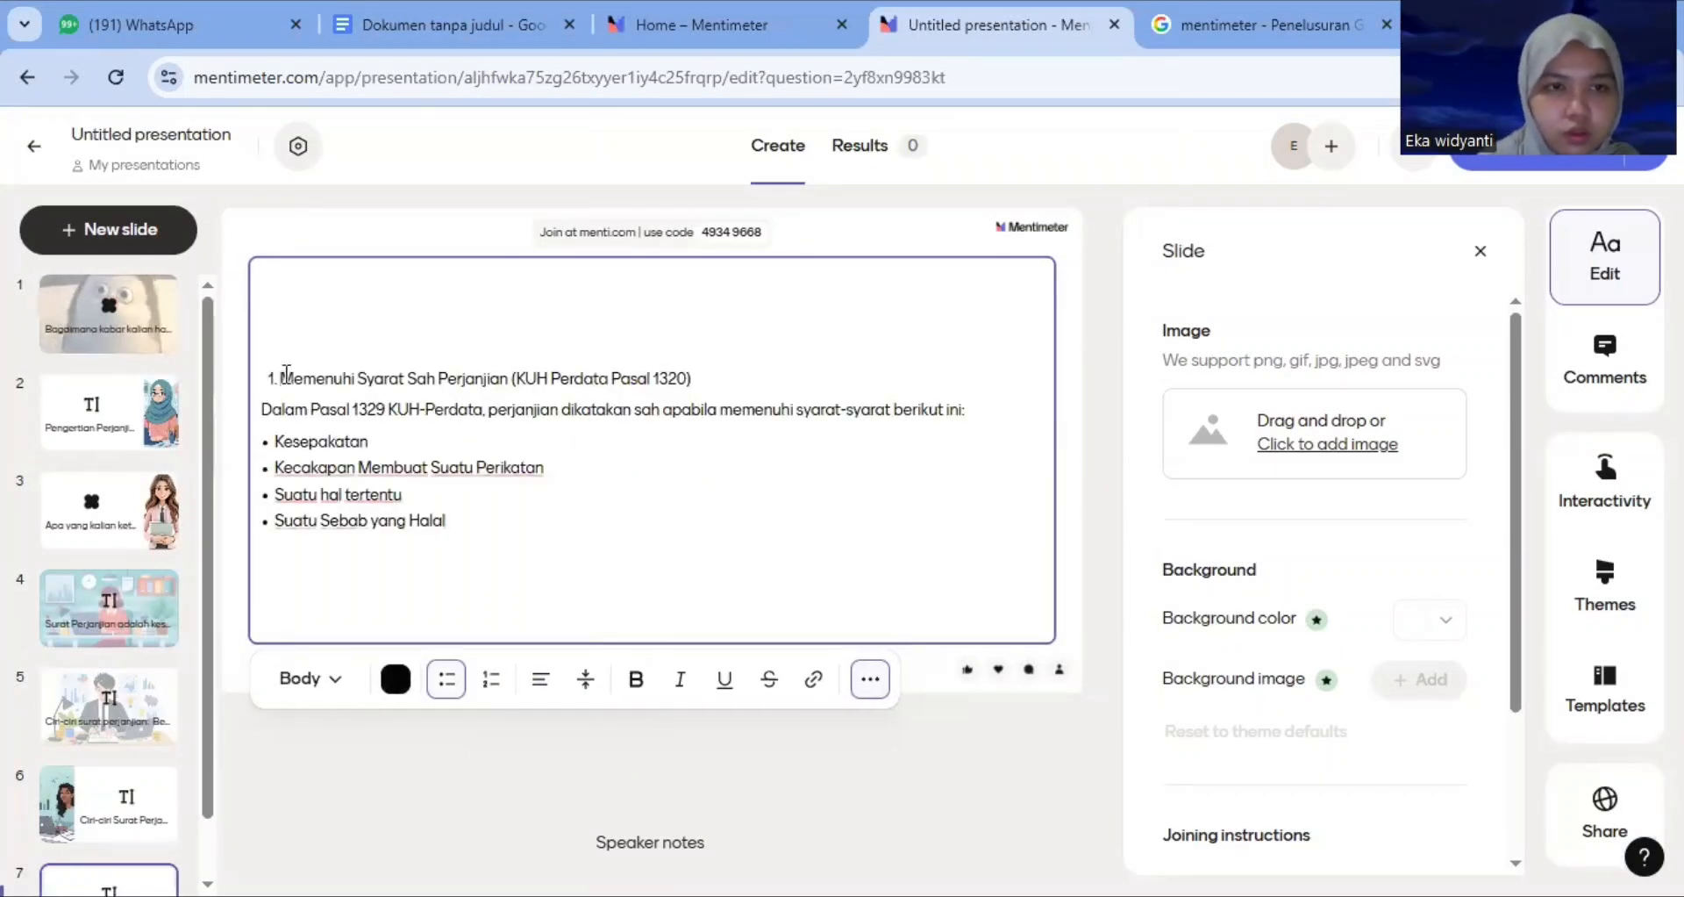
# Renumber the first line as '7.' and make the title 'Memenuhi Syarat Sah Perjanjian (KUH Perdata Pasal 1320)' bold
pyautogui.click(286, 373)
pyautogui.press('BackSpace')
pyautogui.write('7.')
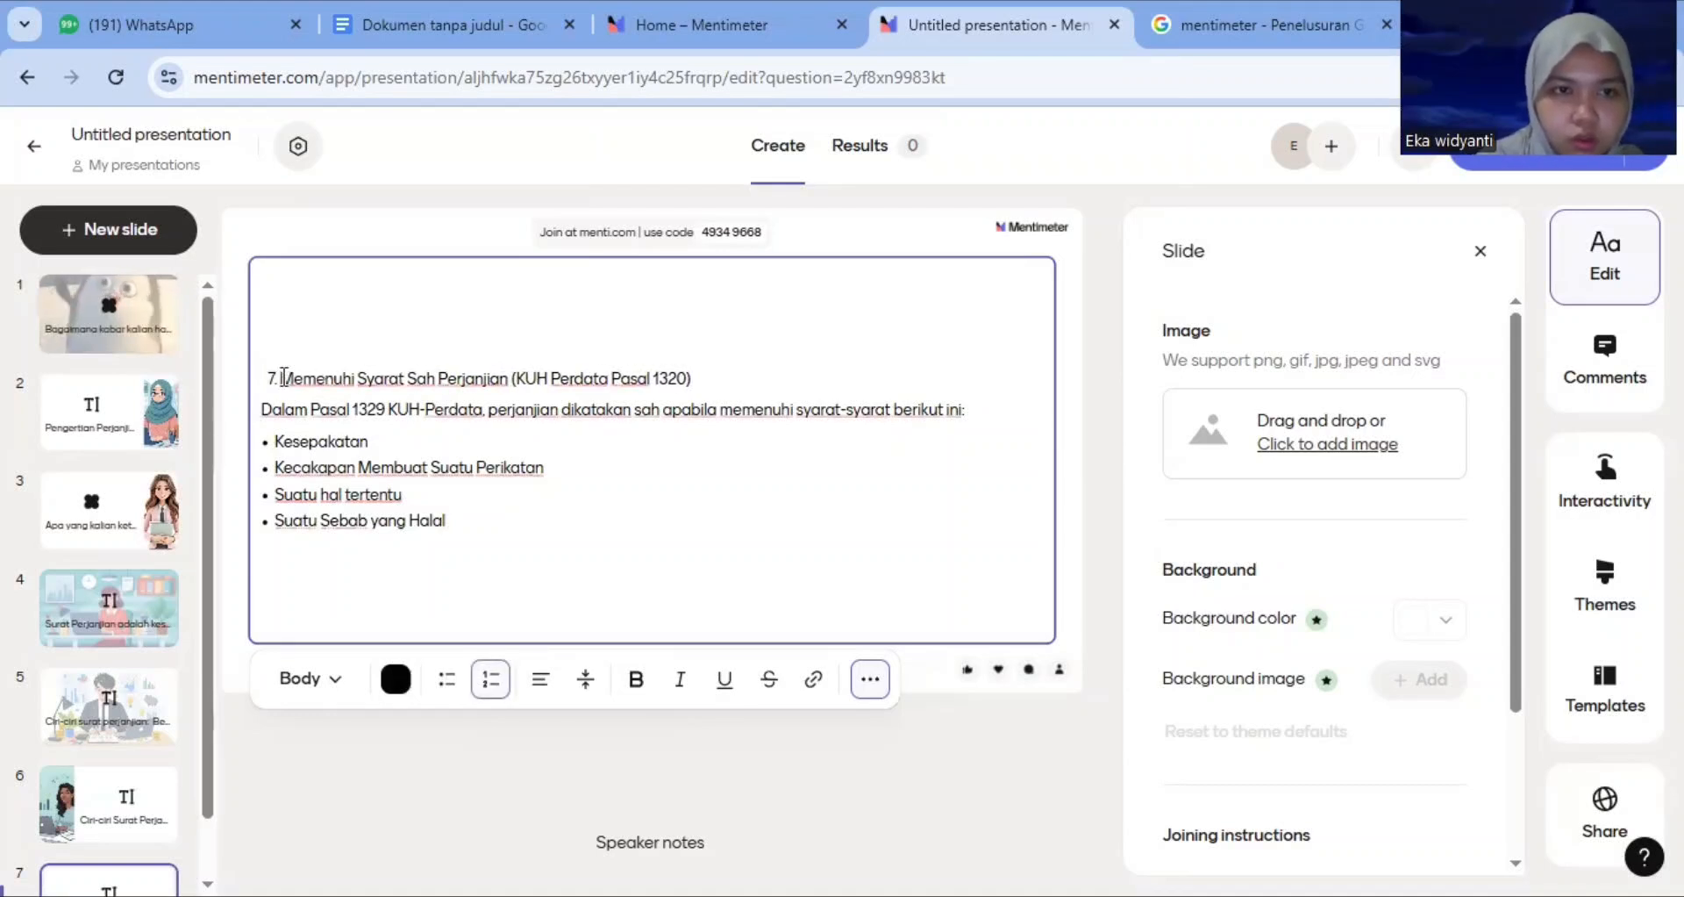
pyautogui.moveTo(281, 378); pyautogui.dragTo(774, 346)
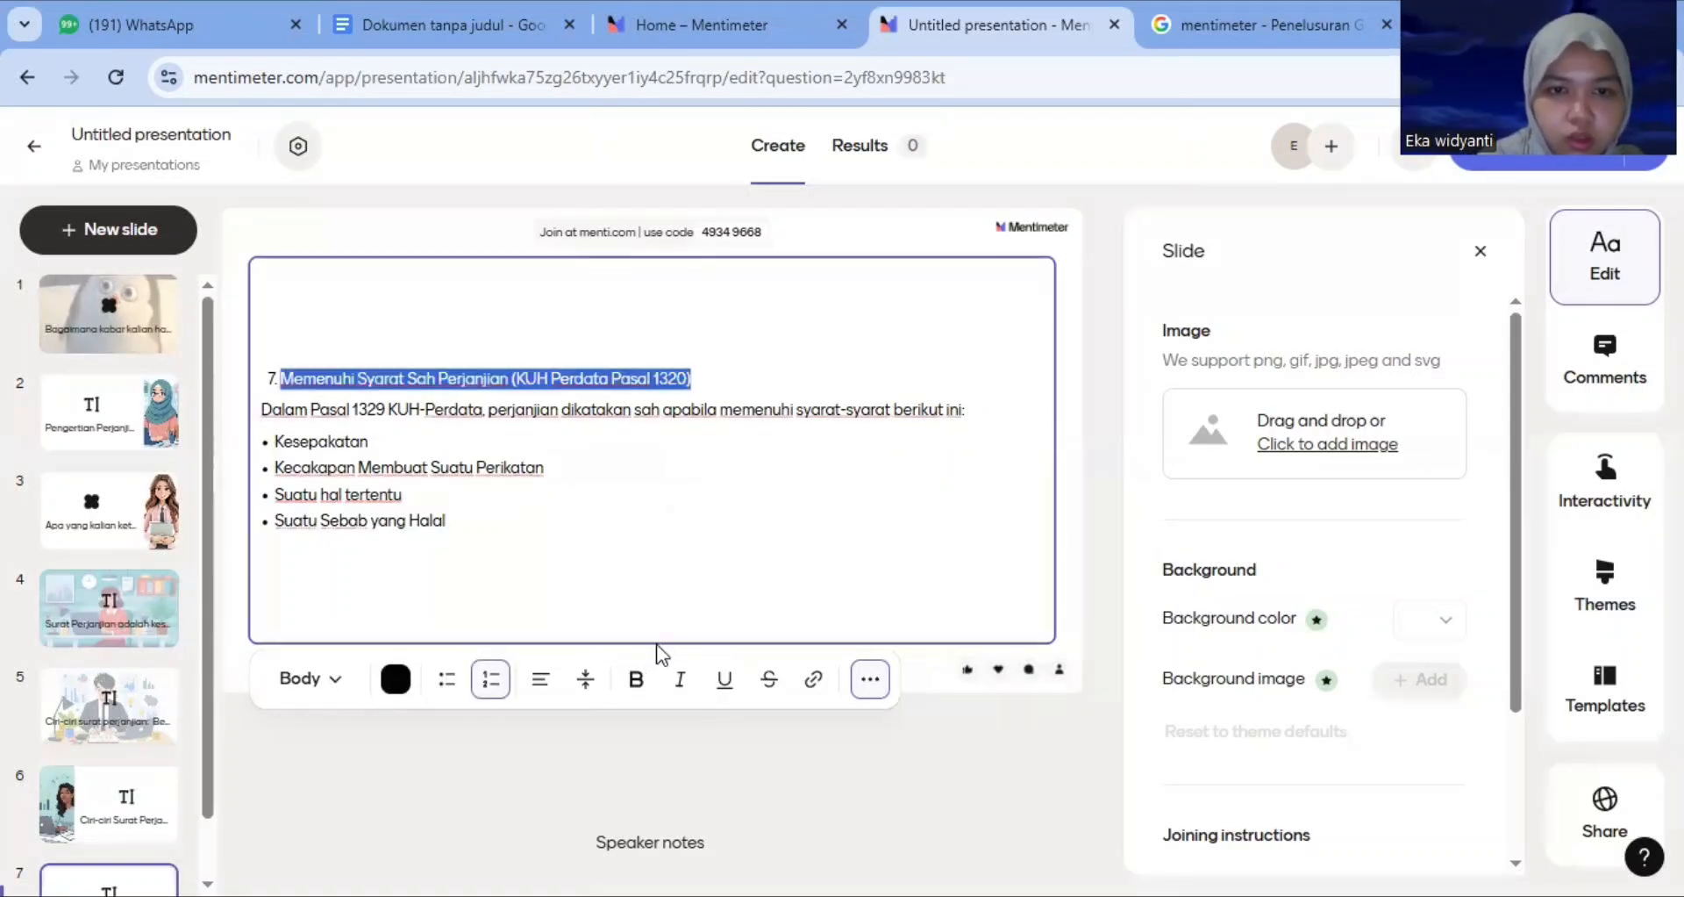
pyautogui.click(633, 689)
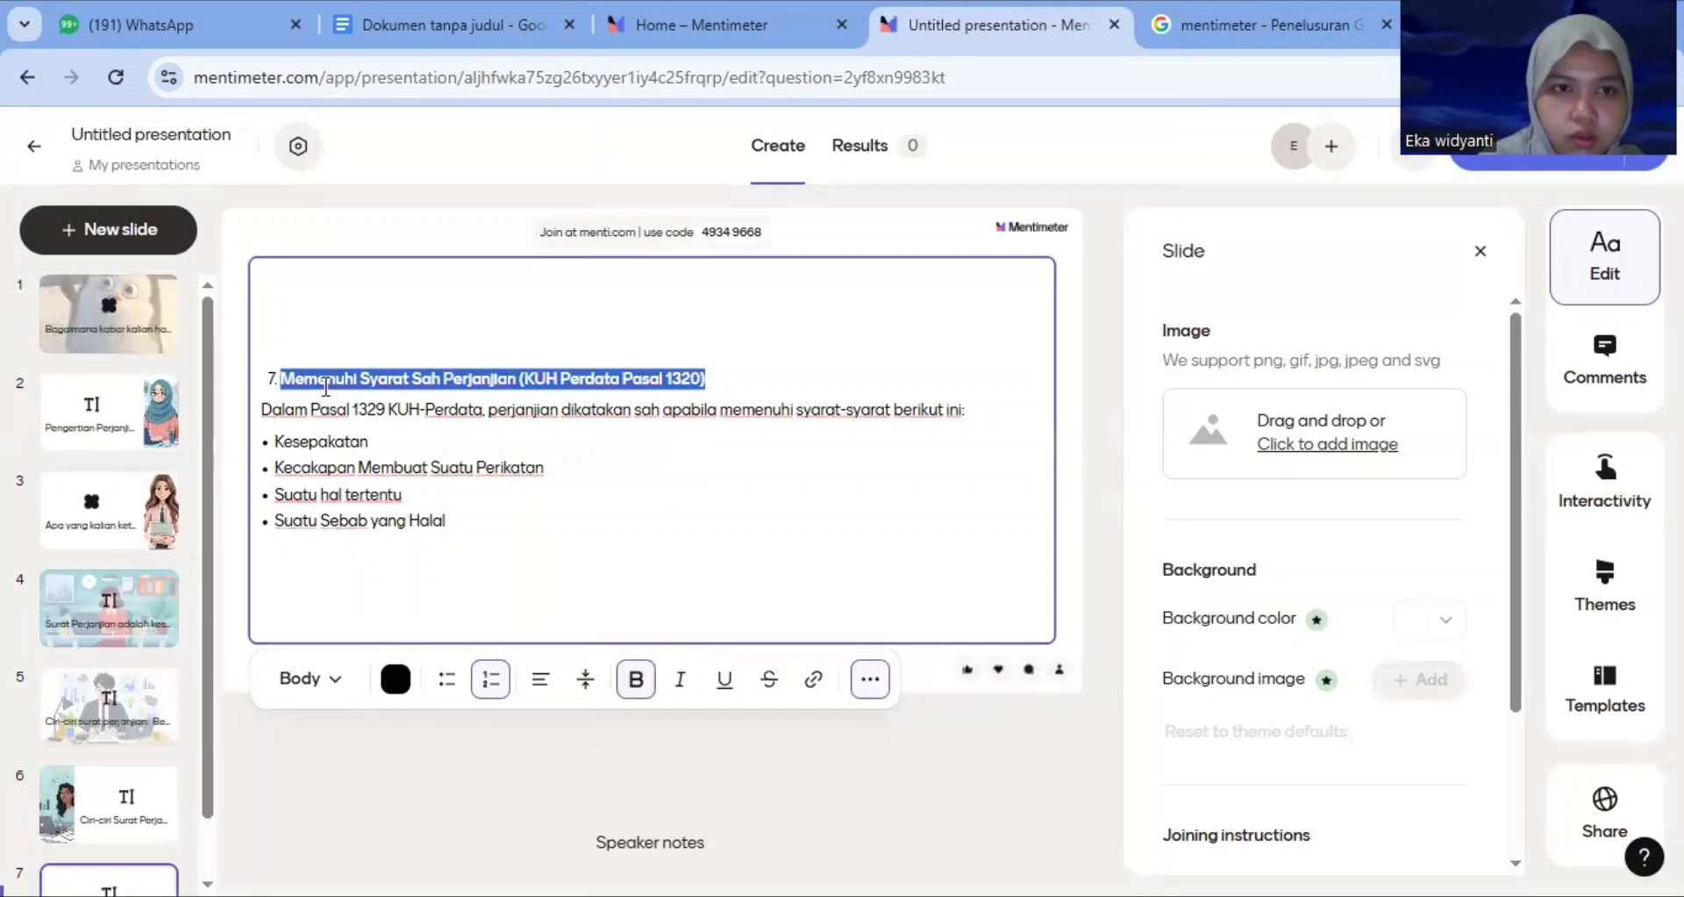
pyautogui.click(545, 399)
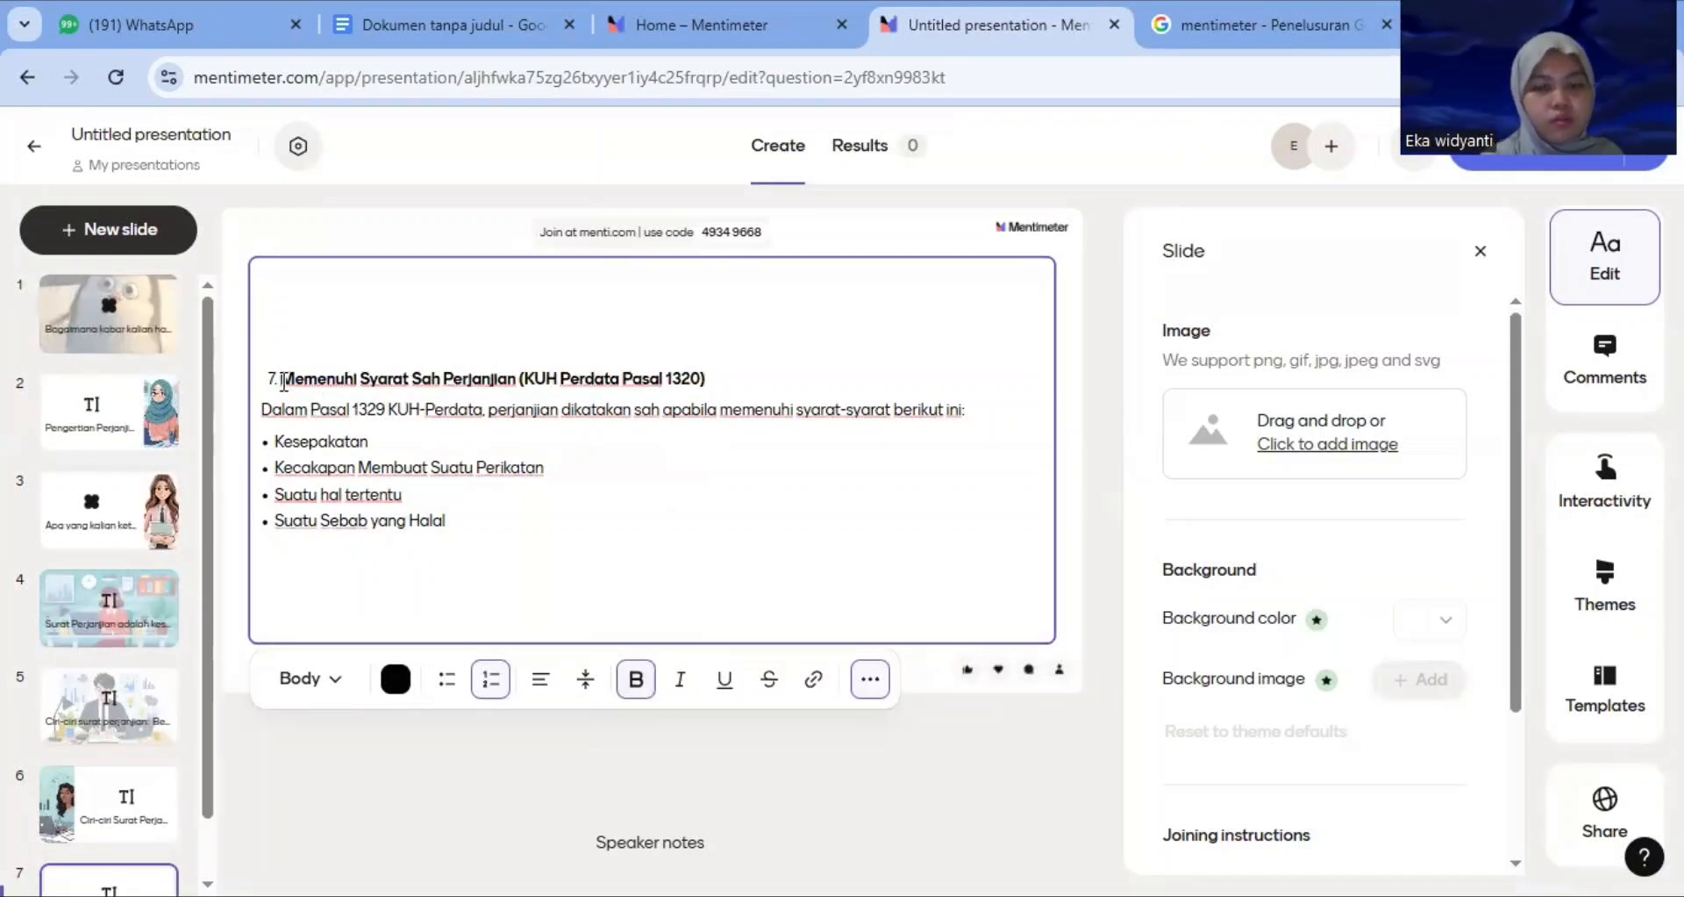
pyautogui.press('BackSpace')
pyautogui.write('7.')
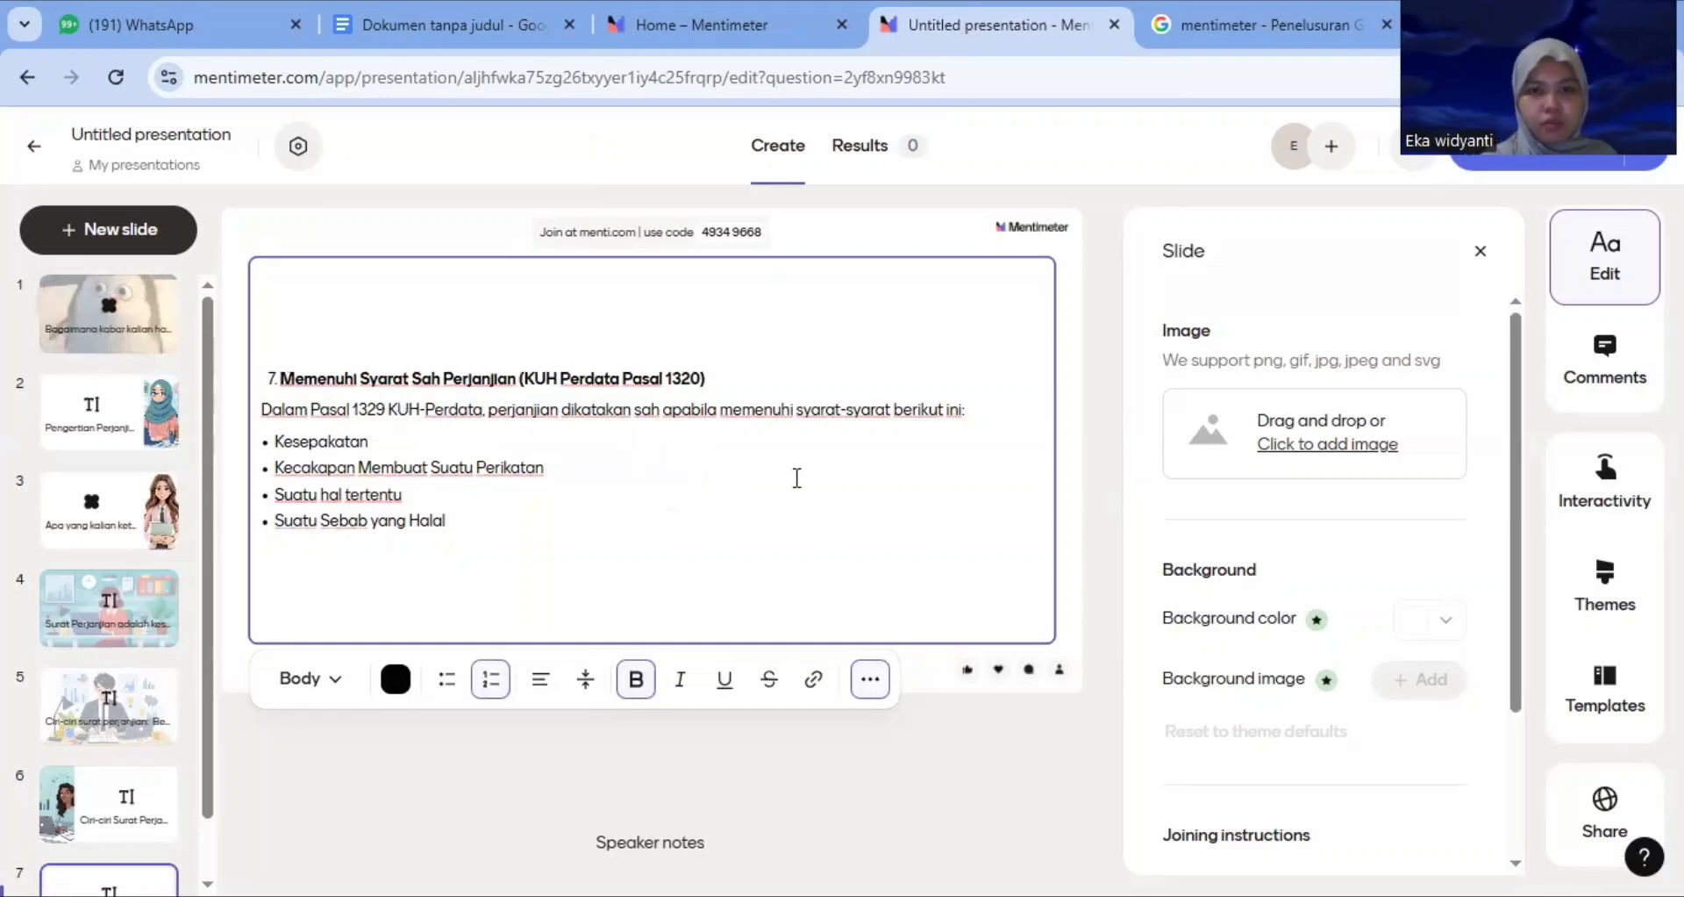
# Upload 'WhatsApp Image 2025-12-22 at 05.35.38 (1)' from Downloads as the slide image and save the crop
pyautogui.click(1360, 457)
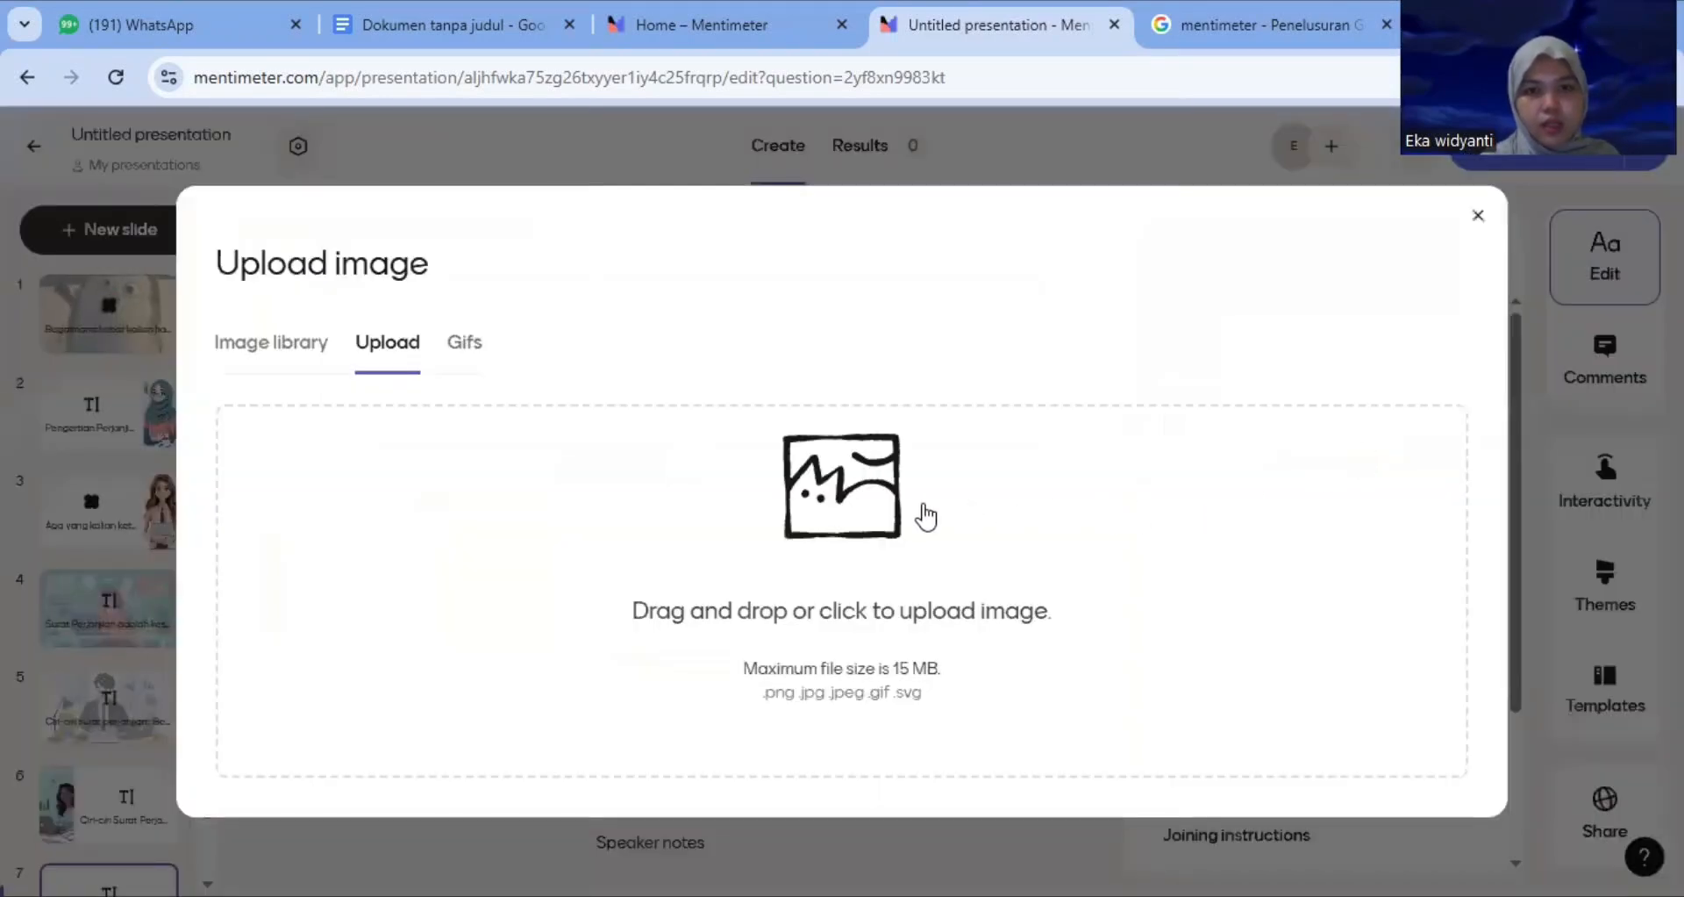
pyautogui.click(856, 506)
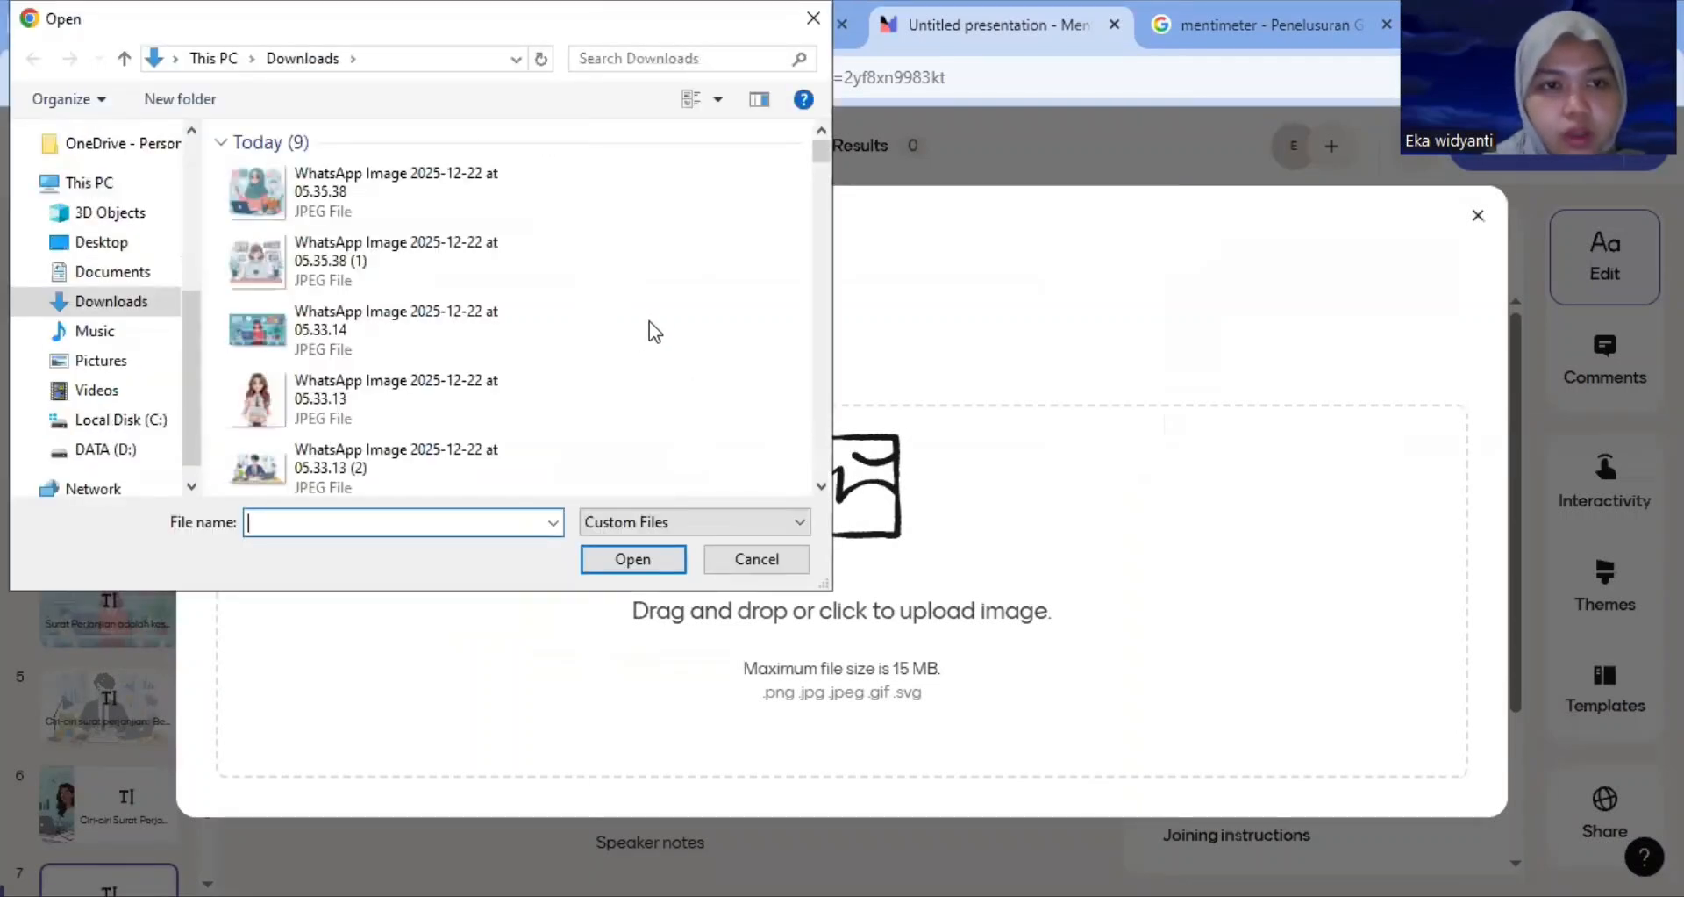
pyautogui.click(413, 251)
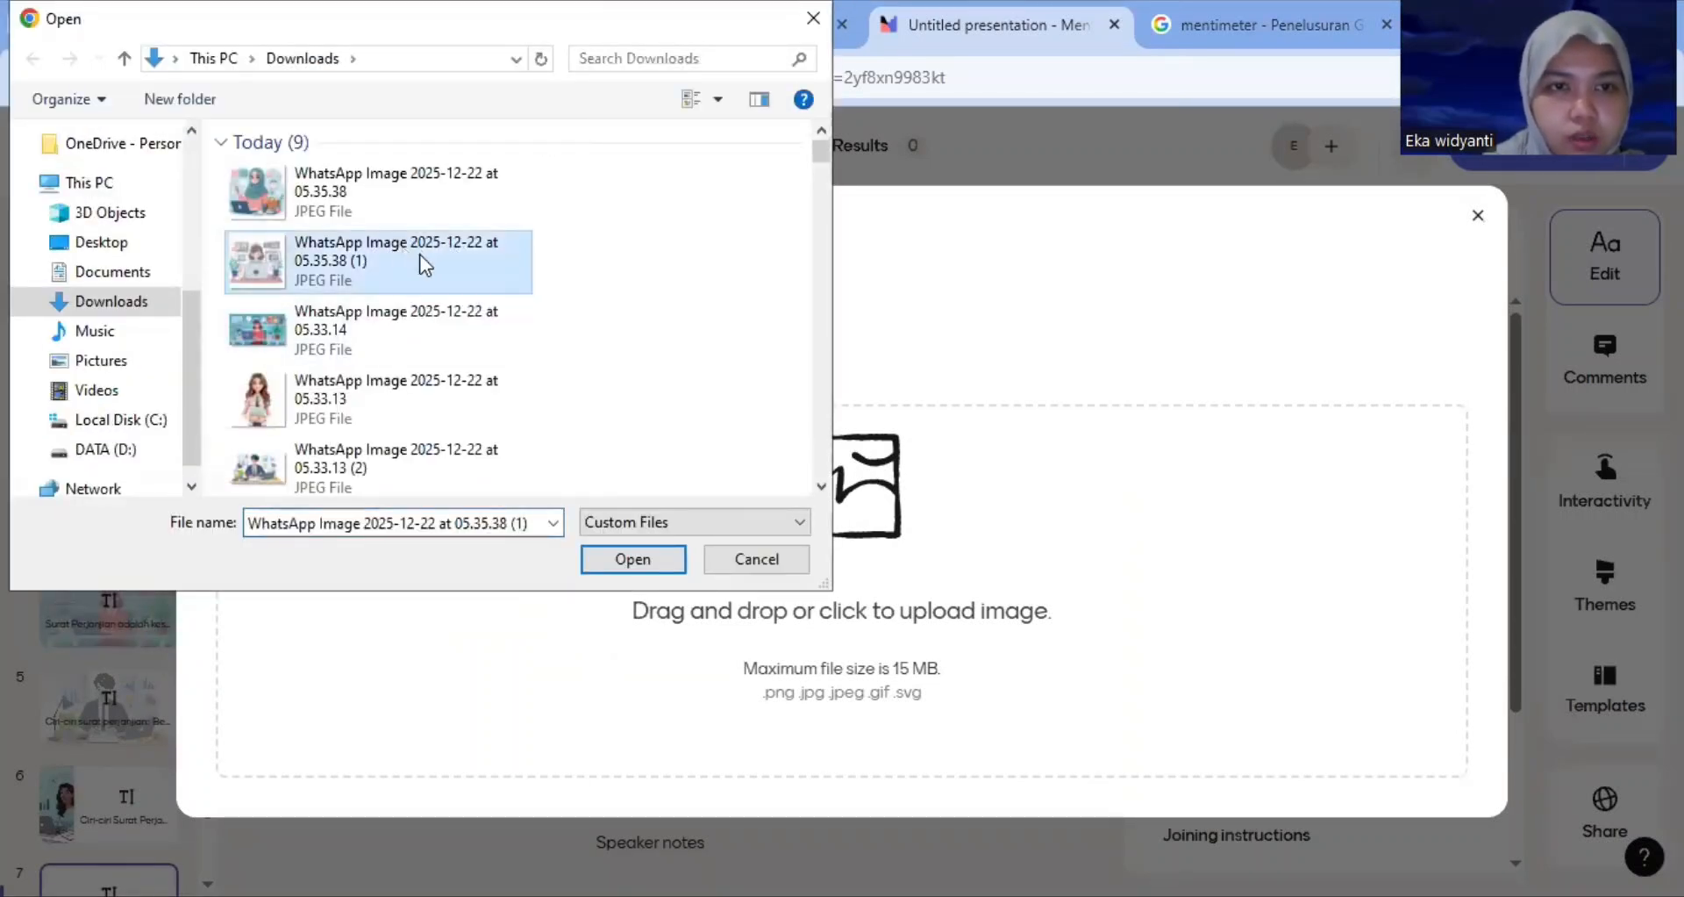
pyautogui.click(646, 561)
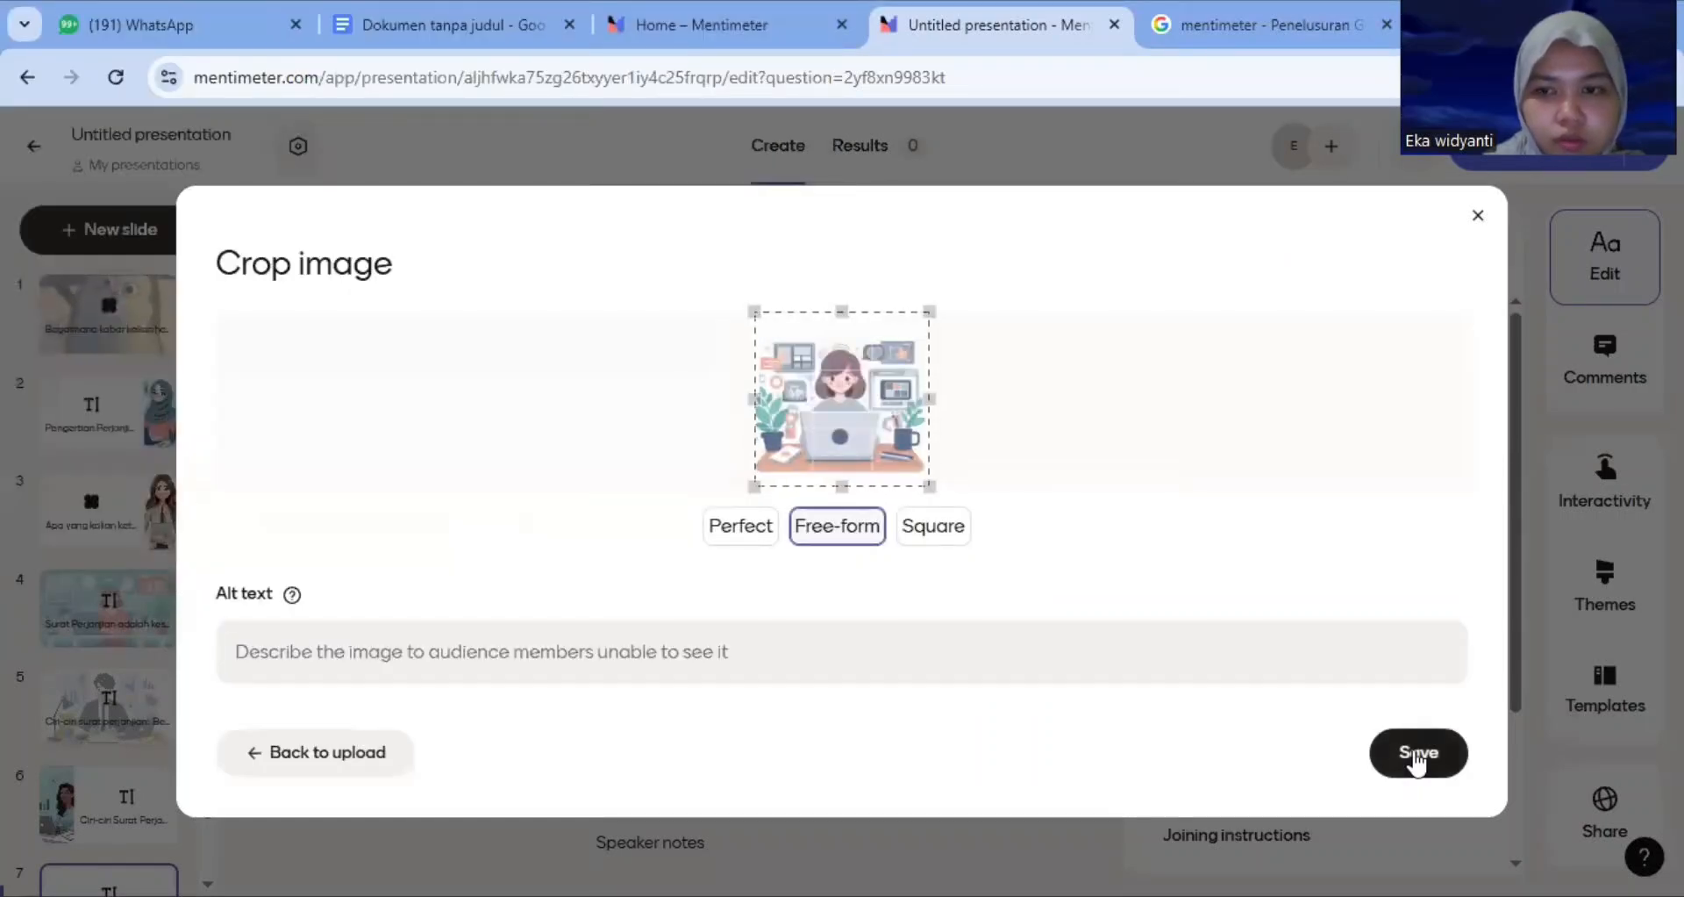
pyautogui.click(1417, 756)
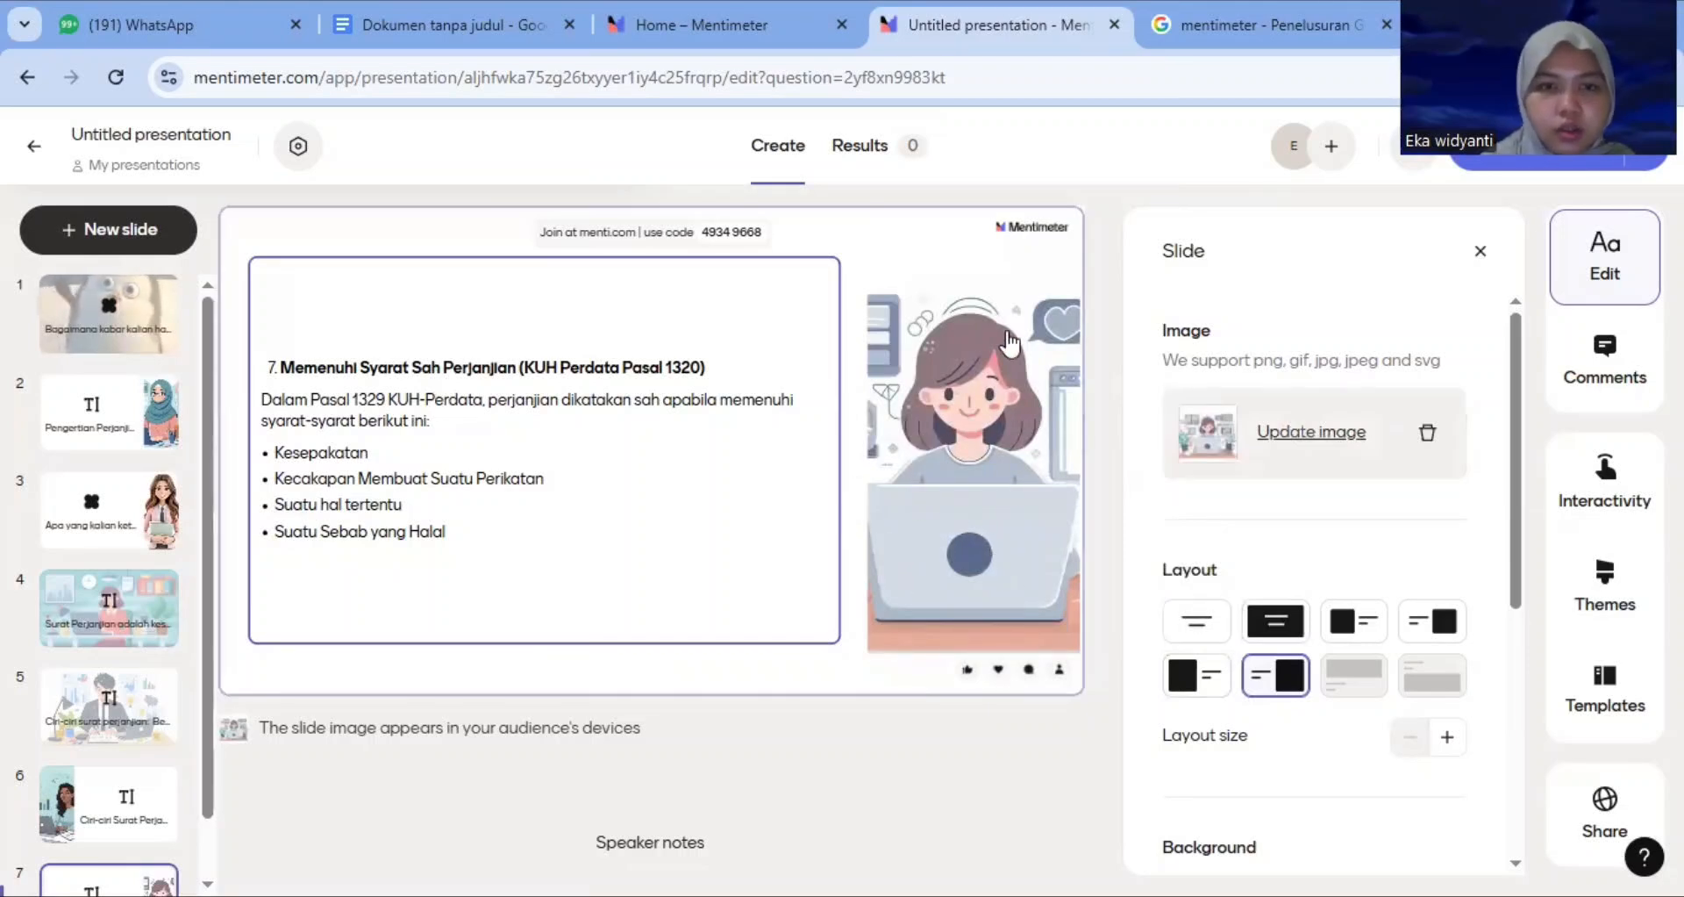
# Add a Multiple Choice slide and paste the question 'Mana yang merupakan dasar hukum sahnya perjanjian di Indonesia?'
pyautogui.click(113, 226)
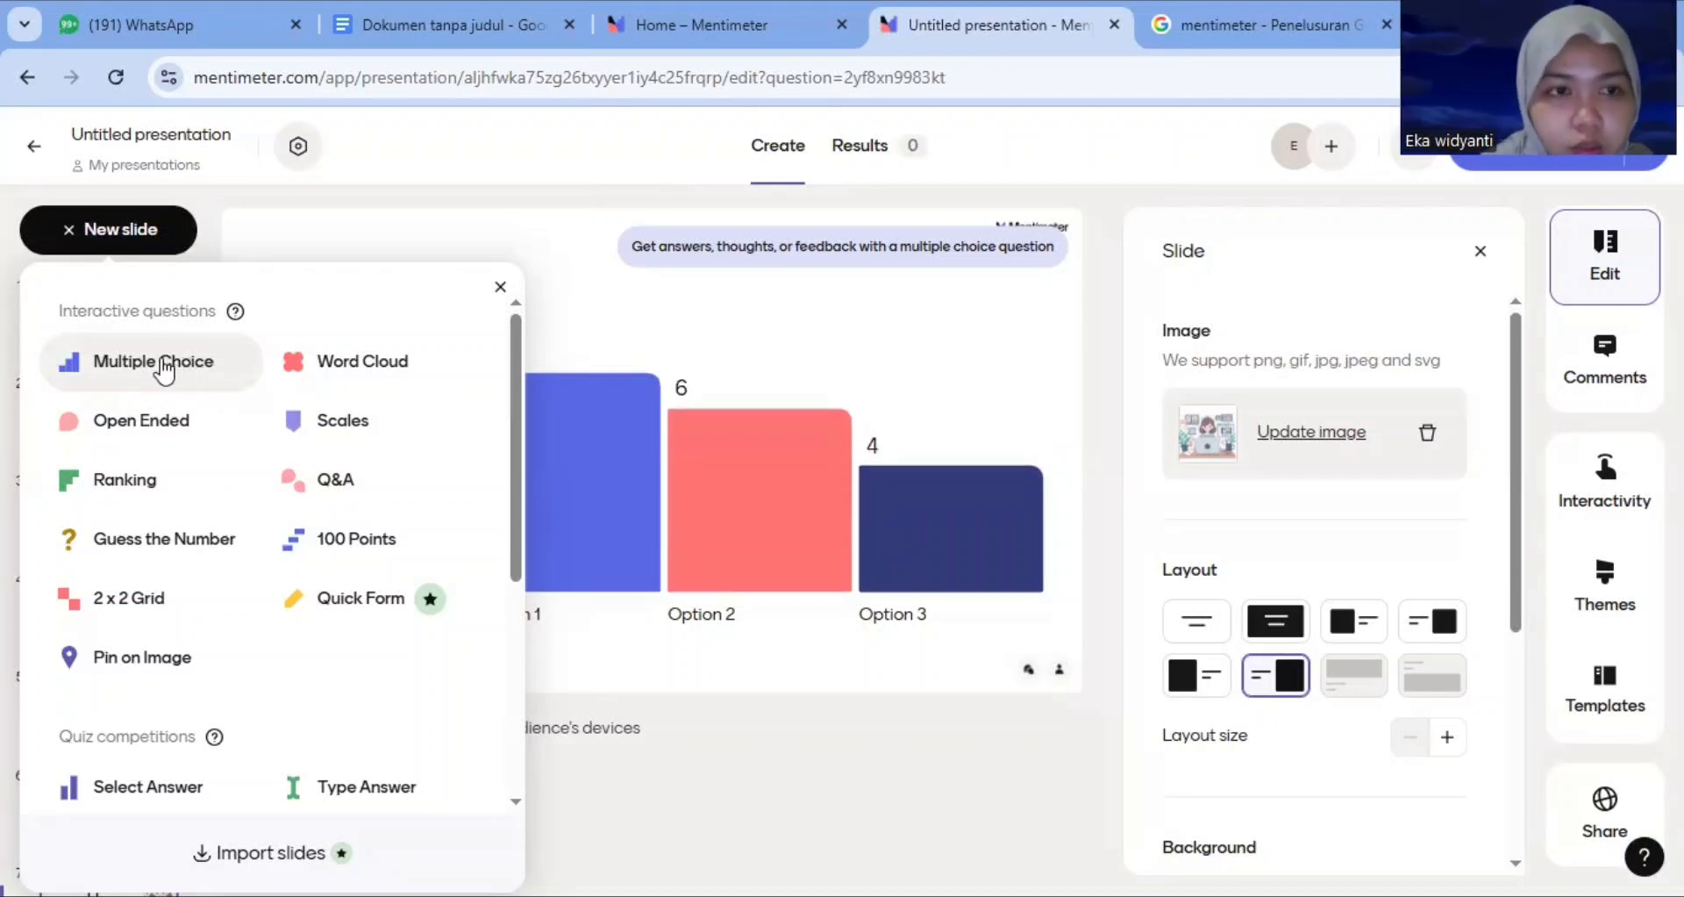
pyautogui.moveTo(160, 360); pyautogui.dragTo(160, 357)
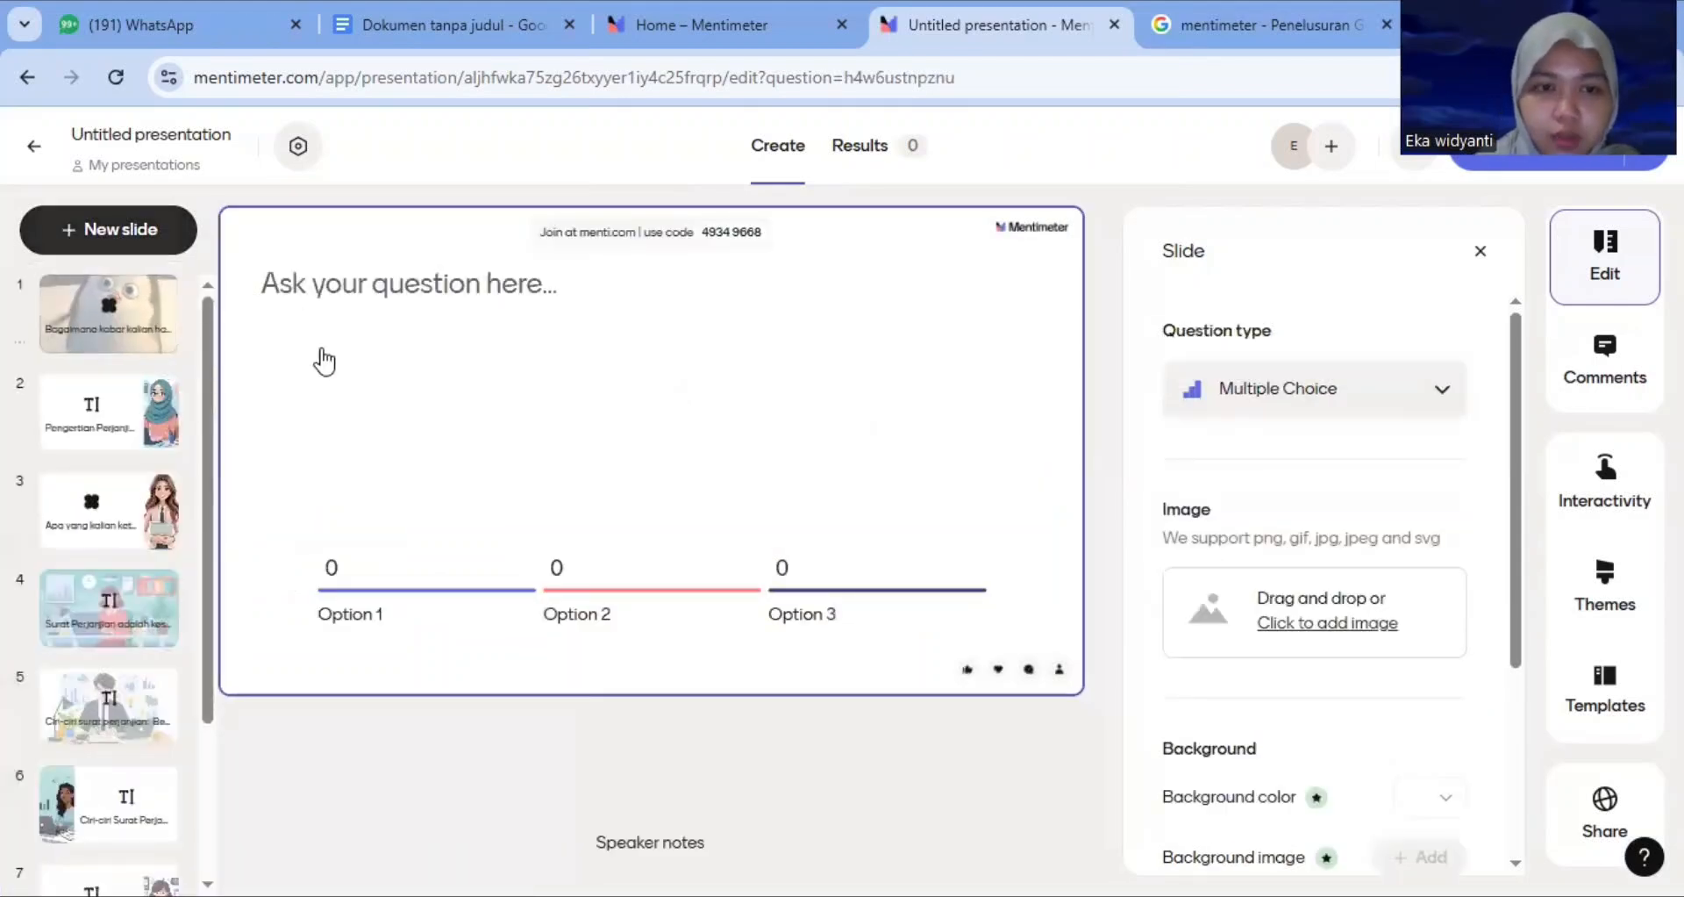
pyautogui.click(470, 281)
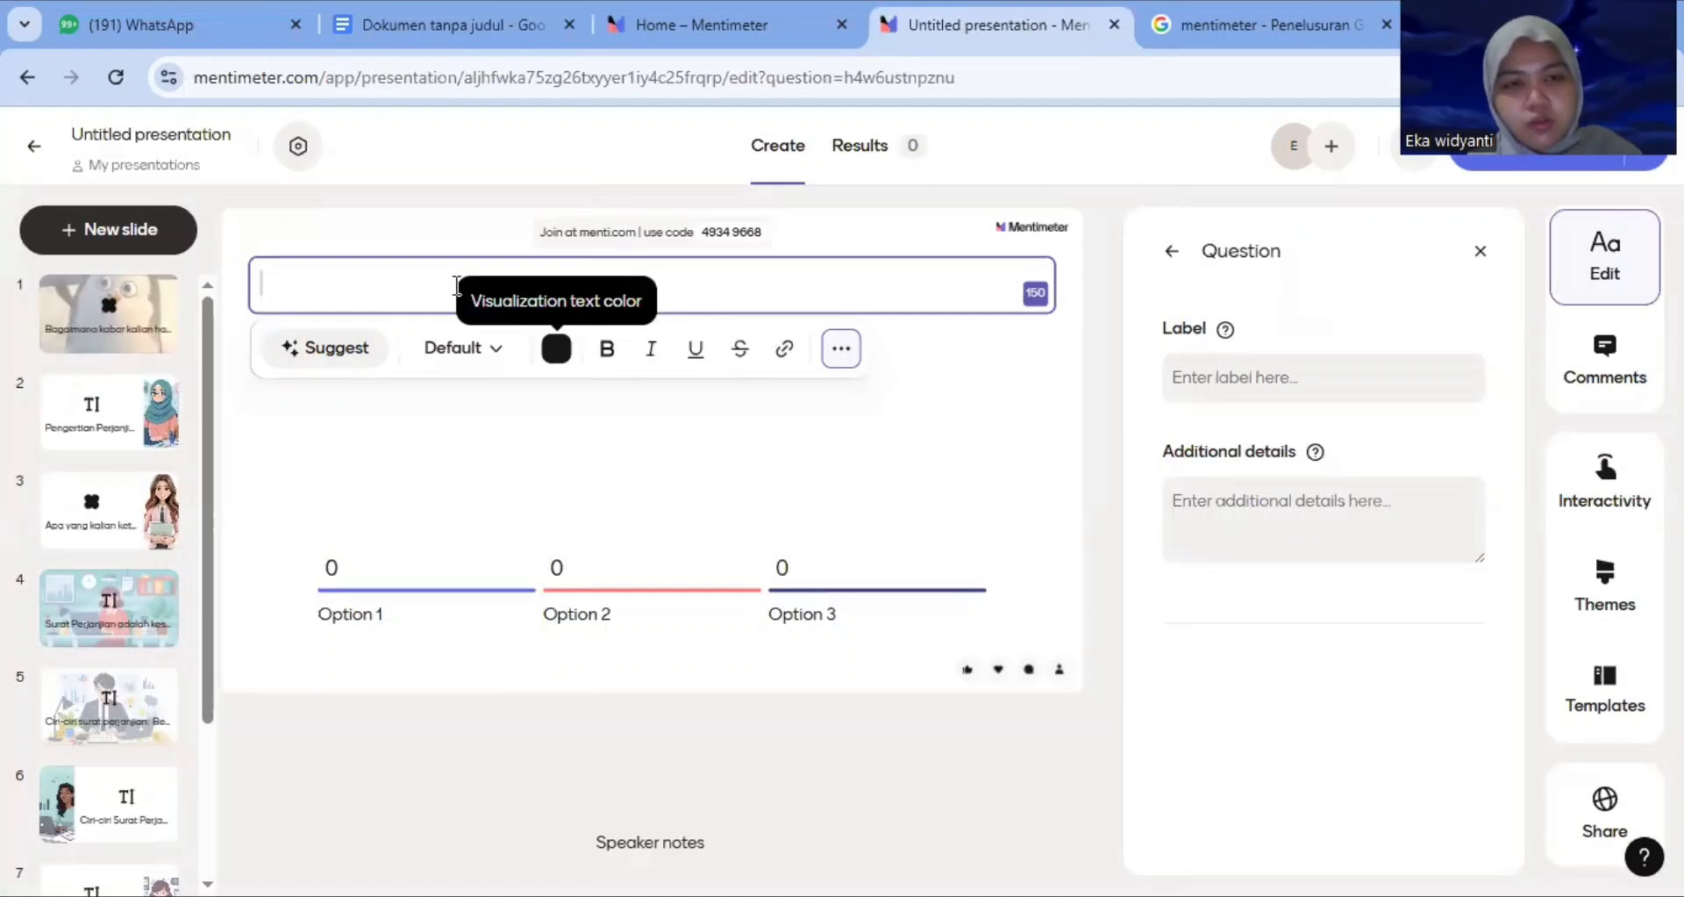
pyautogui.write('Mana yang merupakan dasar hukum sahnya perjanjian di Indonesia?')
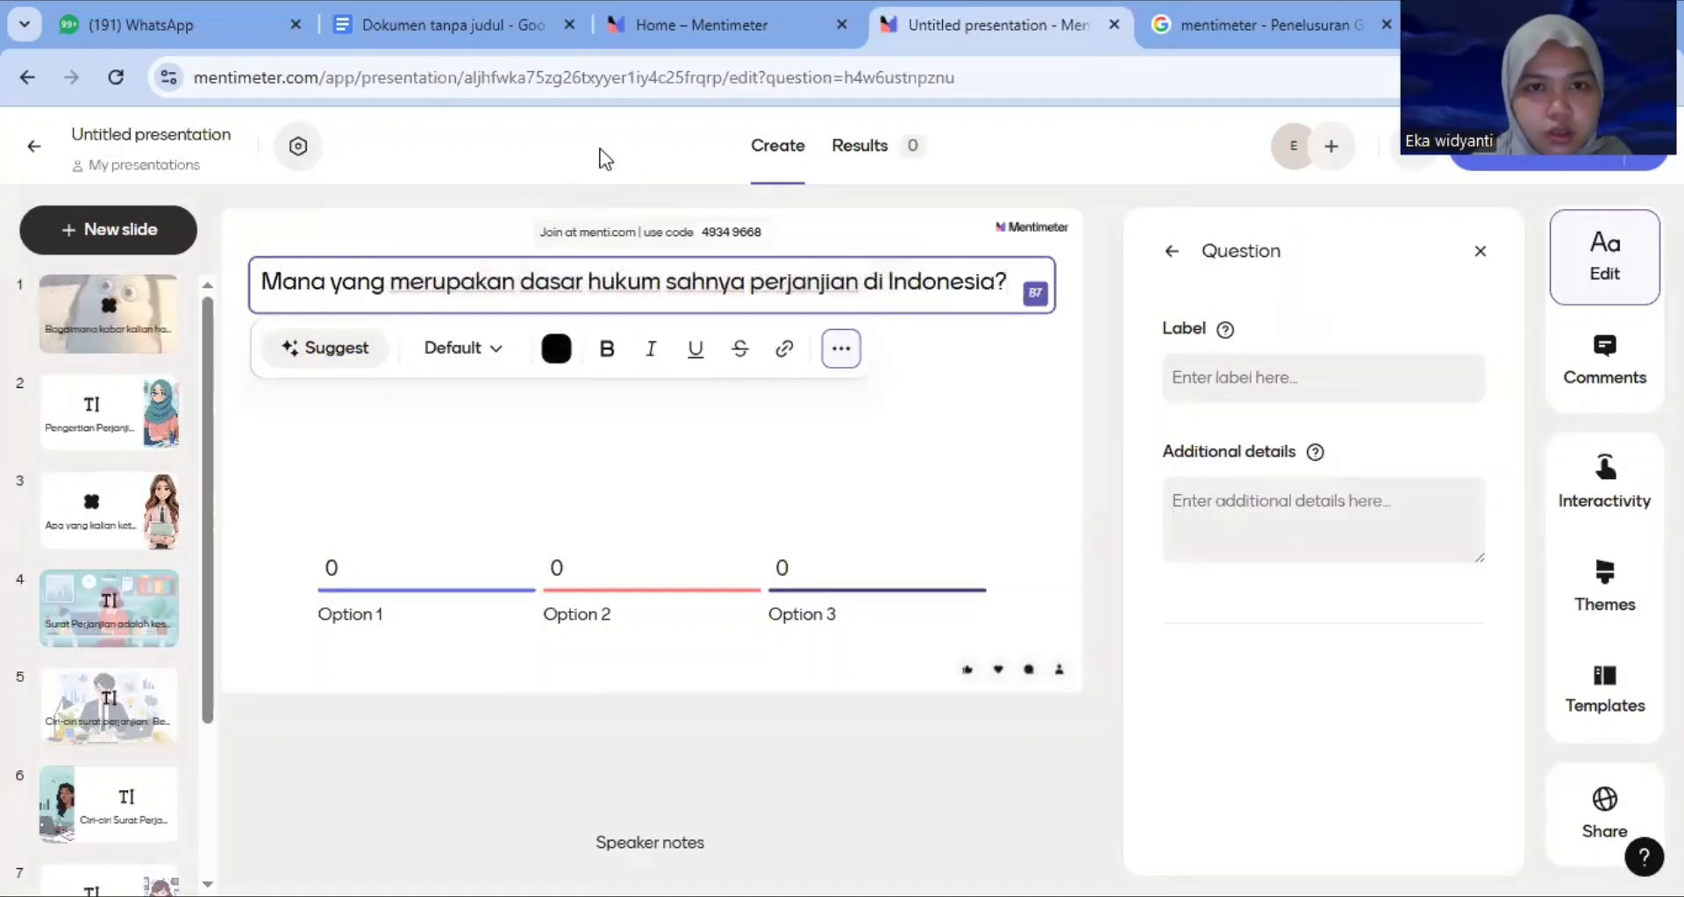
# Copy 'Pasal 1320 KUH Perdata' from the Google Doc and paste it as the first answer option
pyautogui.click(488, 28)
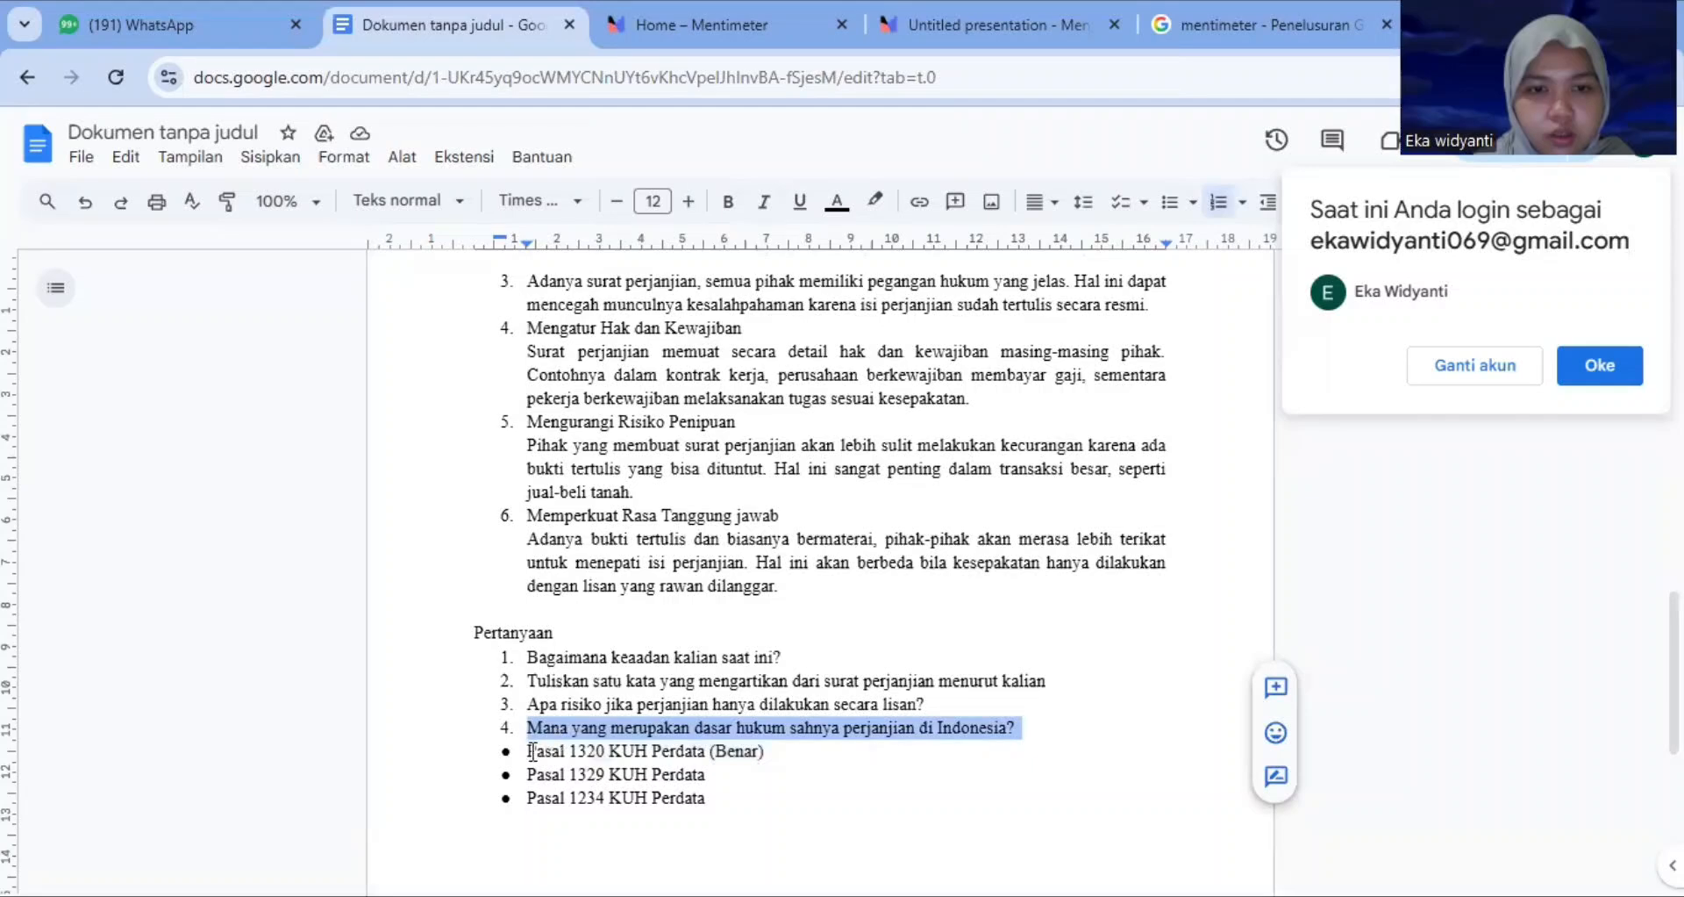
pyautogui.moveTo(532, 752); pyautogui.dragTo(701, 750)
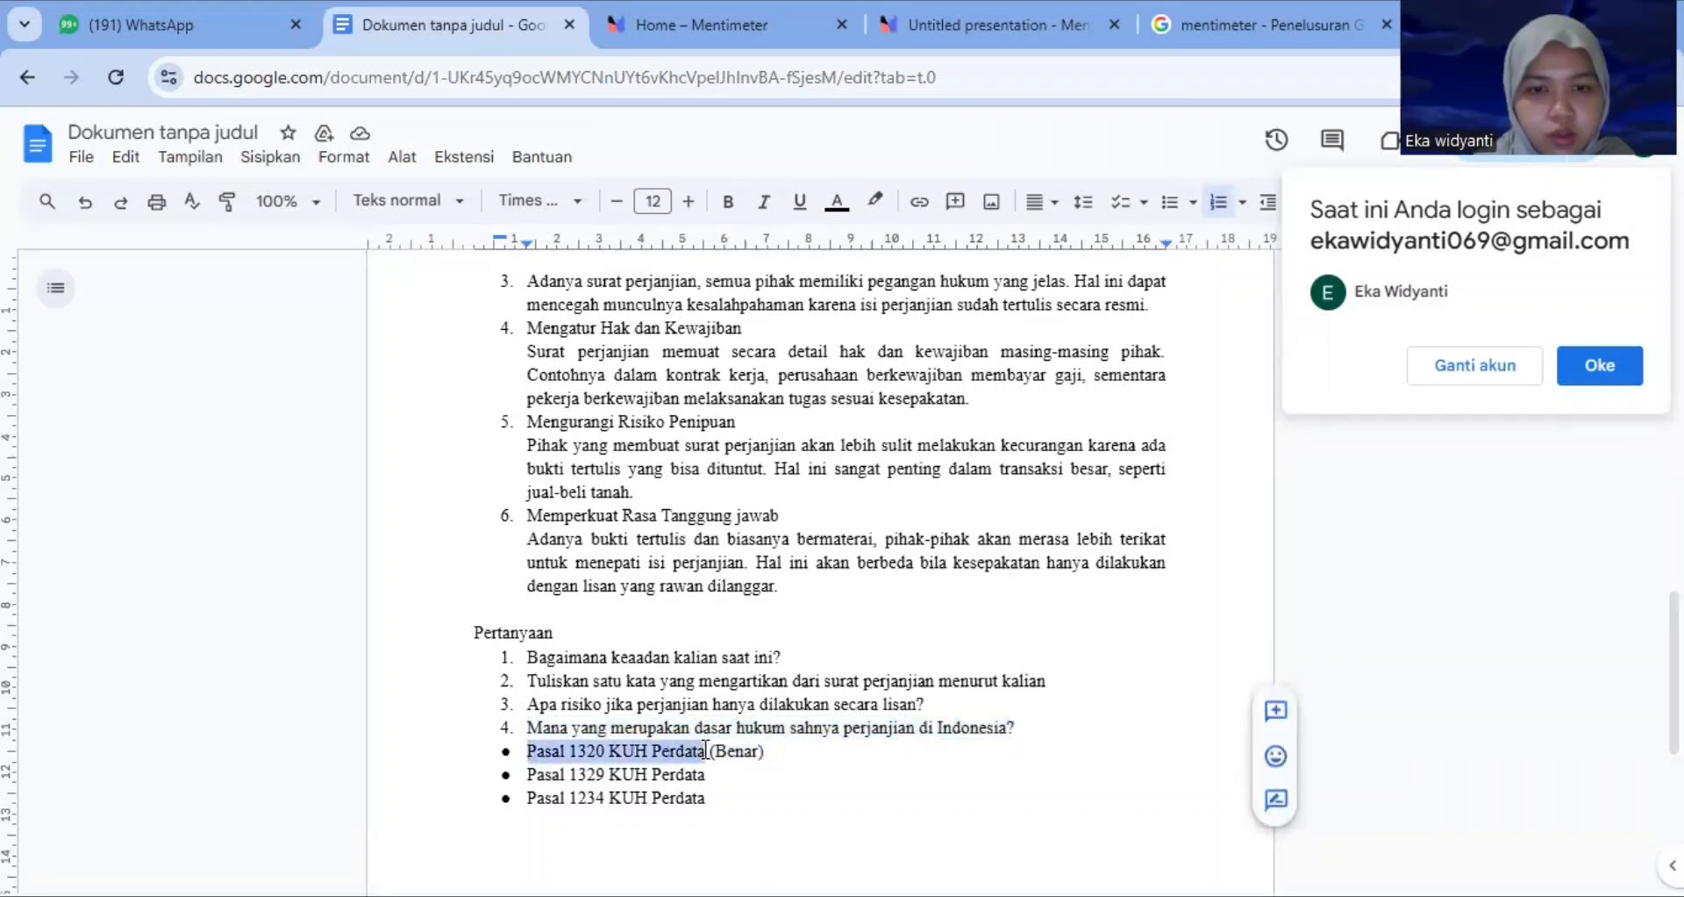
pyautogui.click(984, 28)
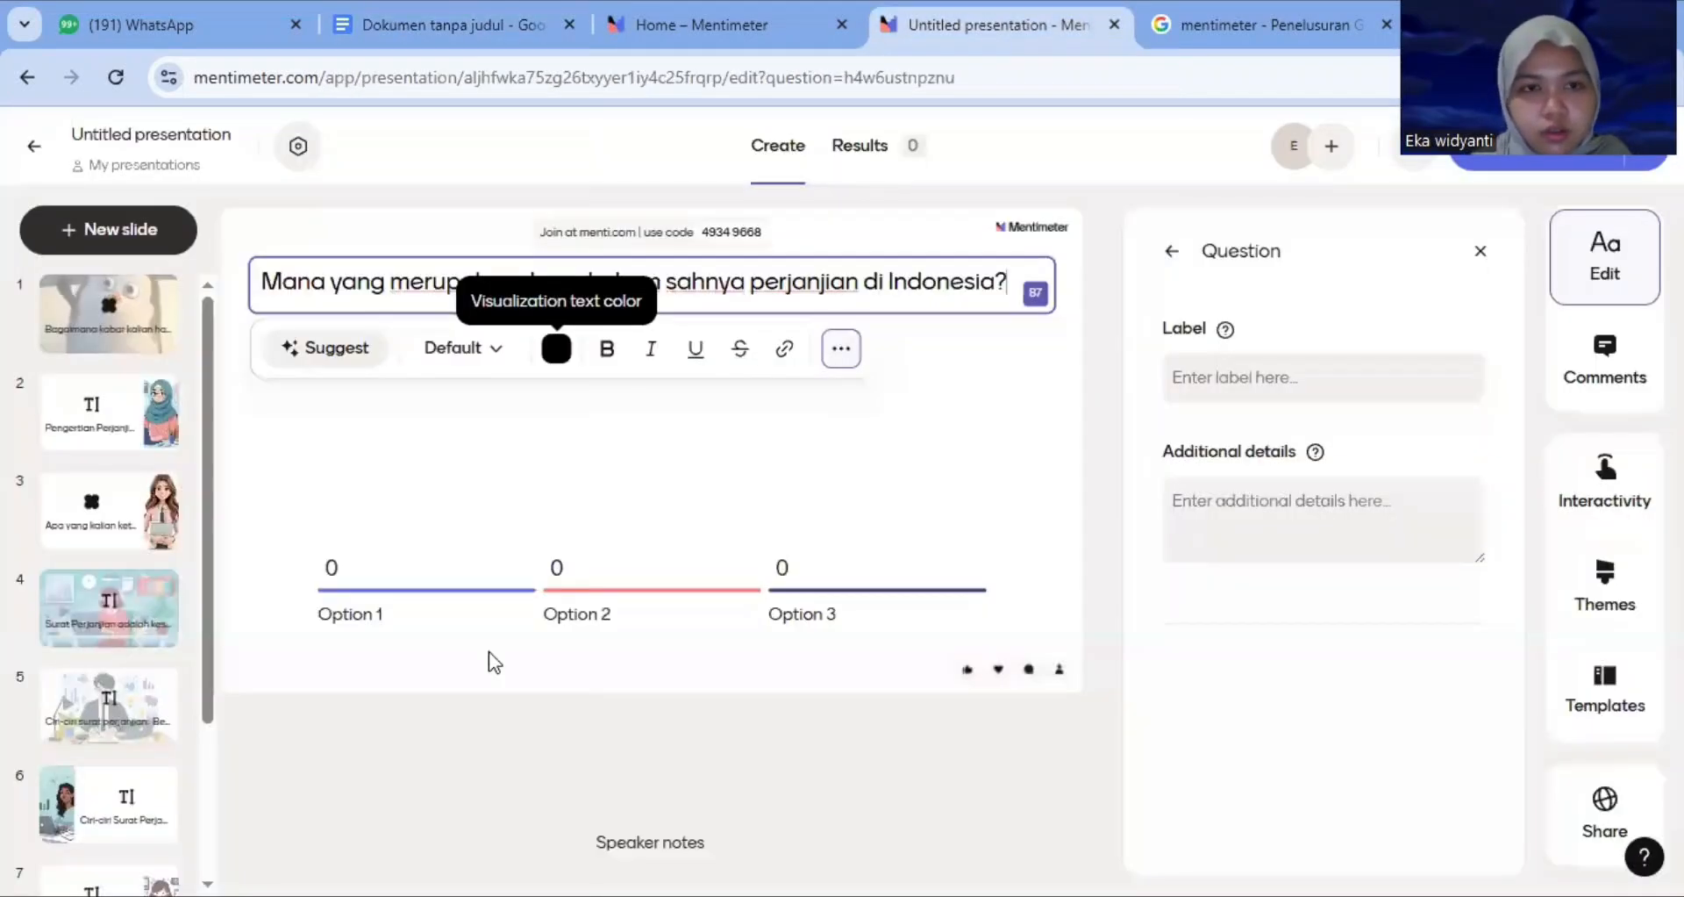
pyautogui.click(381, 619)
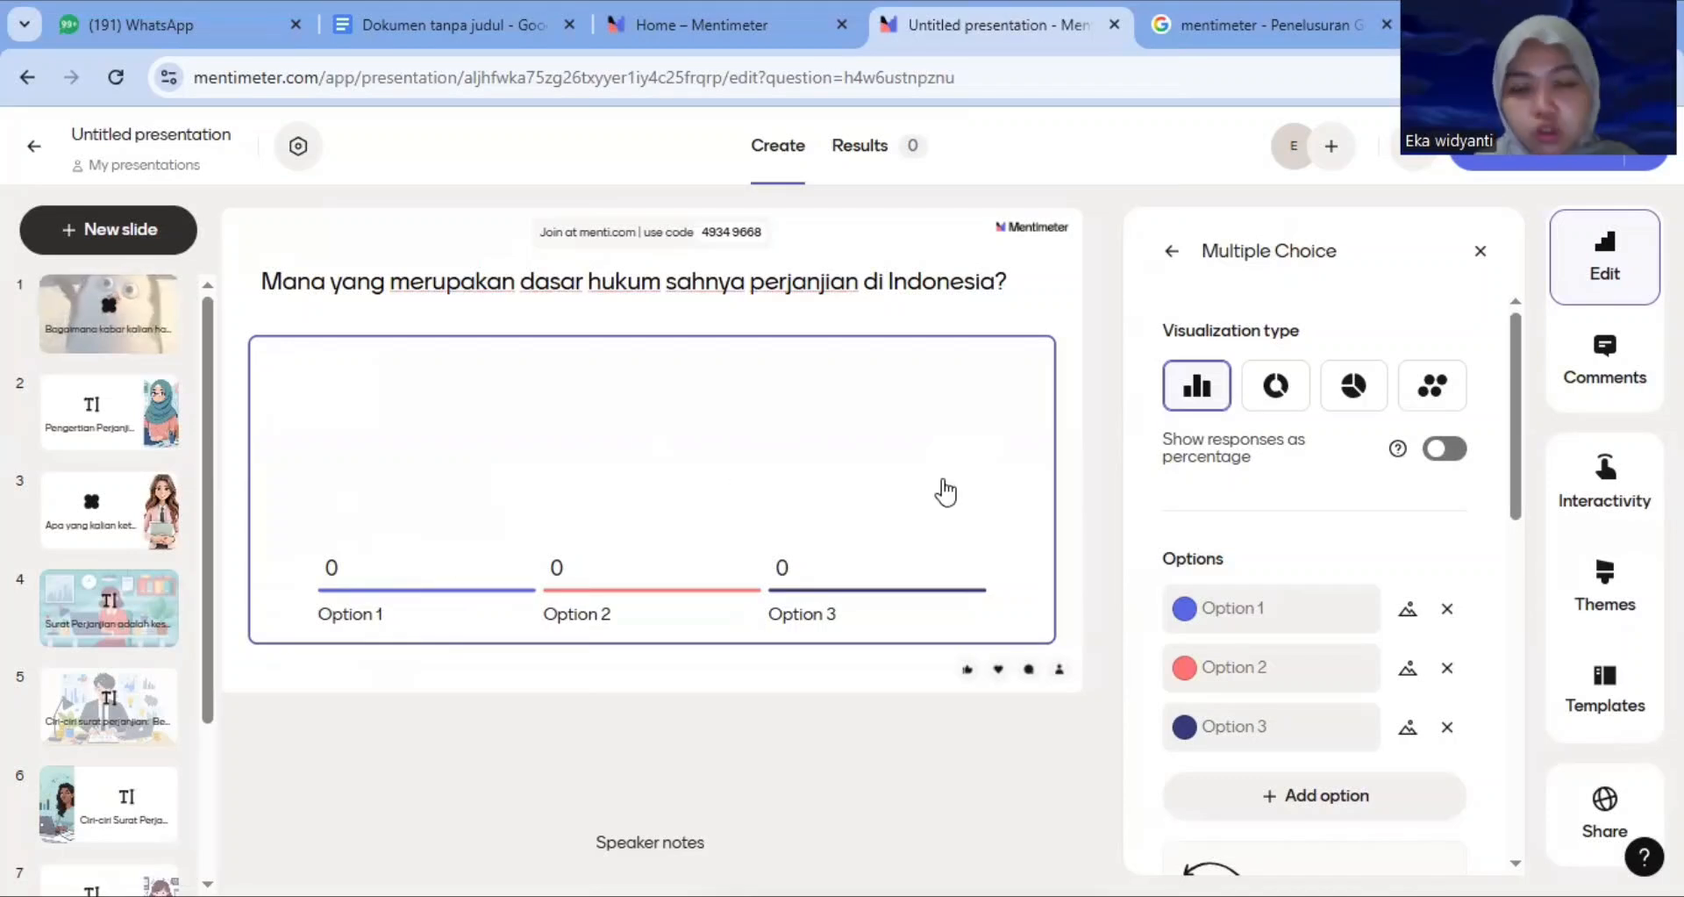
pyautogui.click(1258, 614)
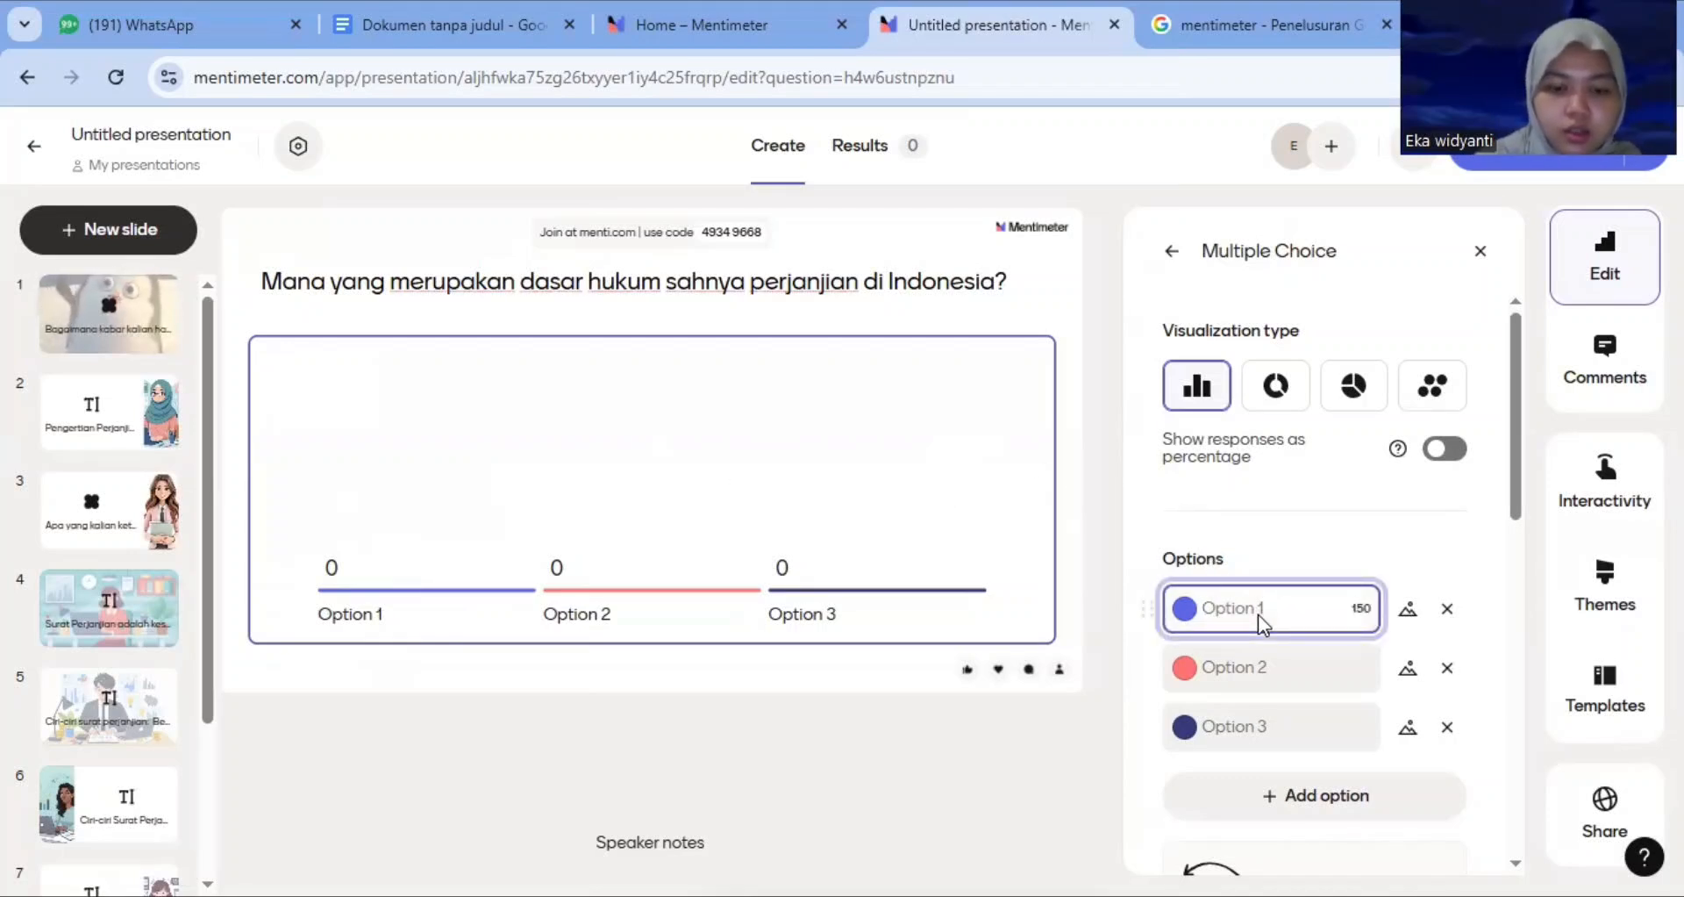
pyautogui.write('Pasal 1320 KUH Perdata')
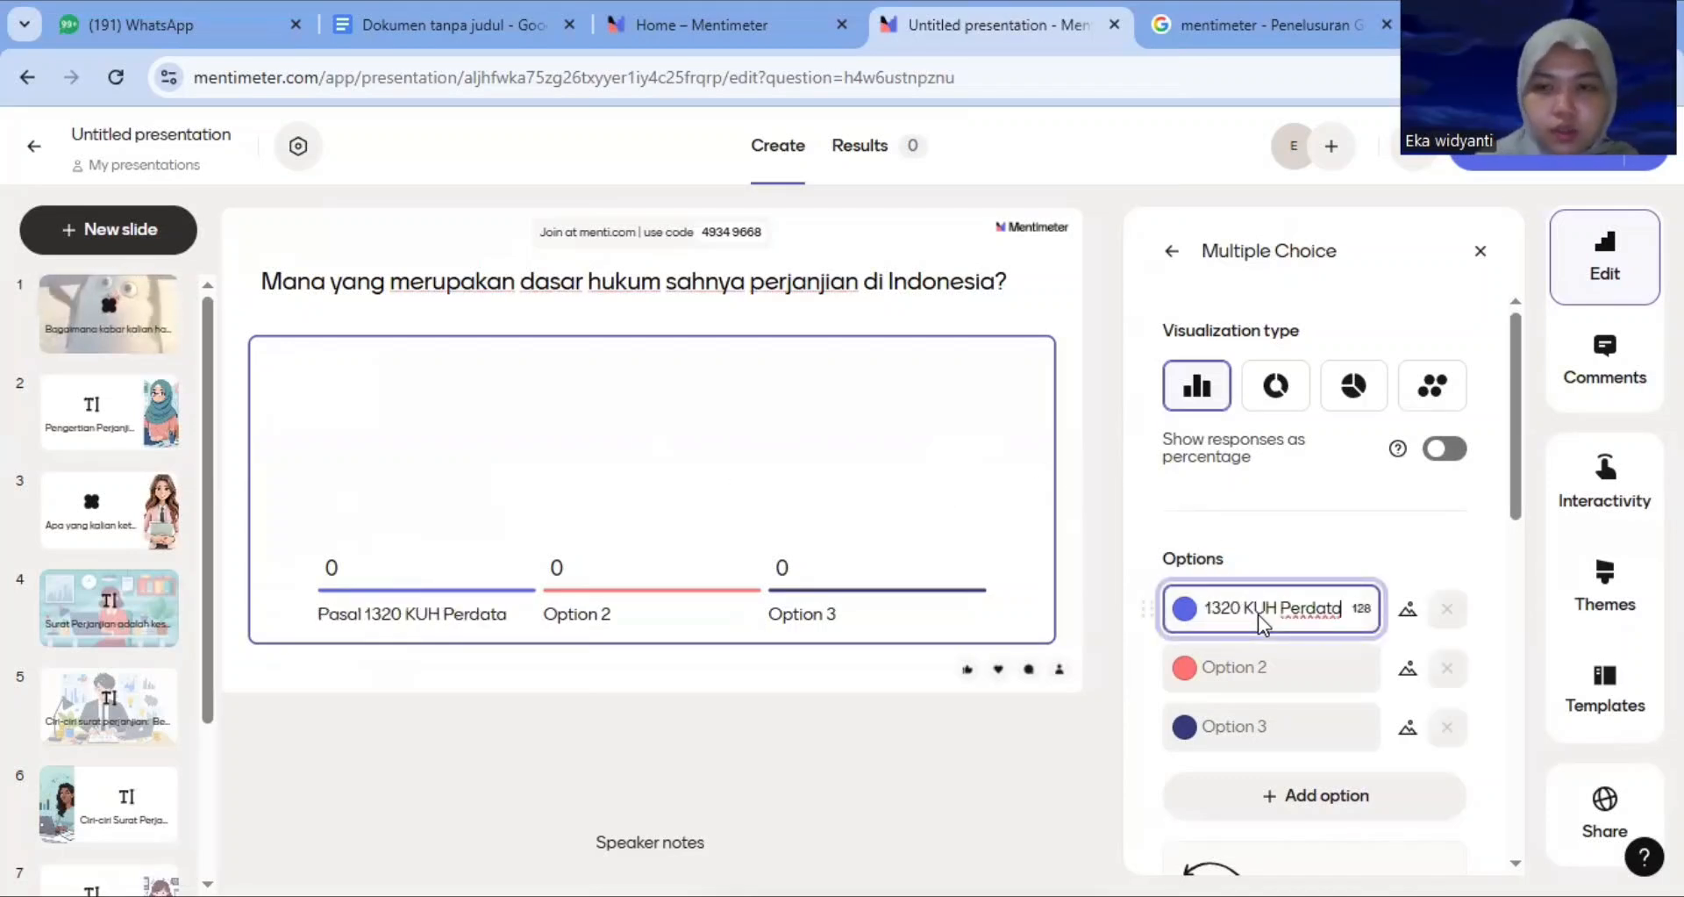
# Copy 'Pasal 1329 KUH Perdata' from the document and paste it as the second answer option
pyautogui.click(1248, 667)
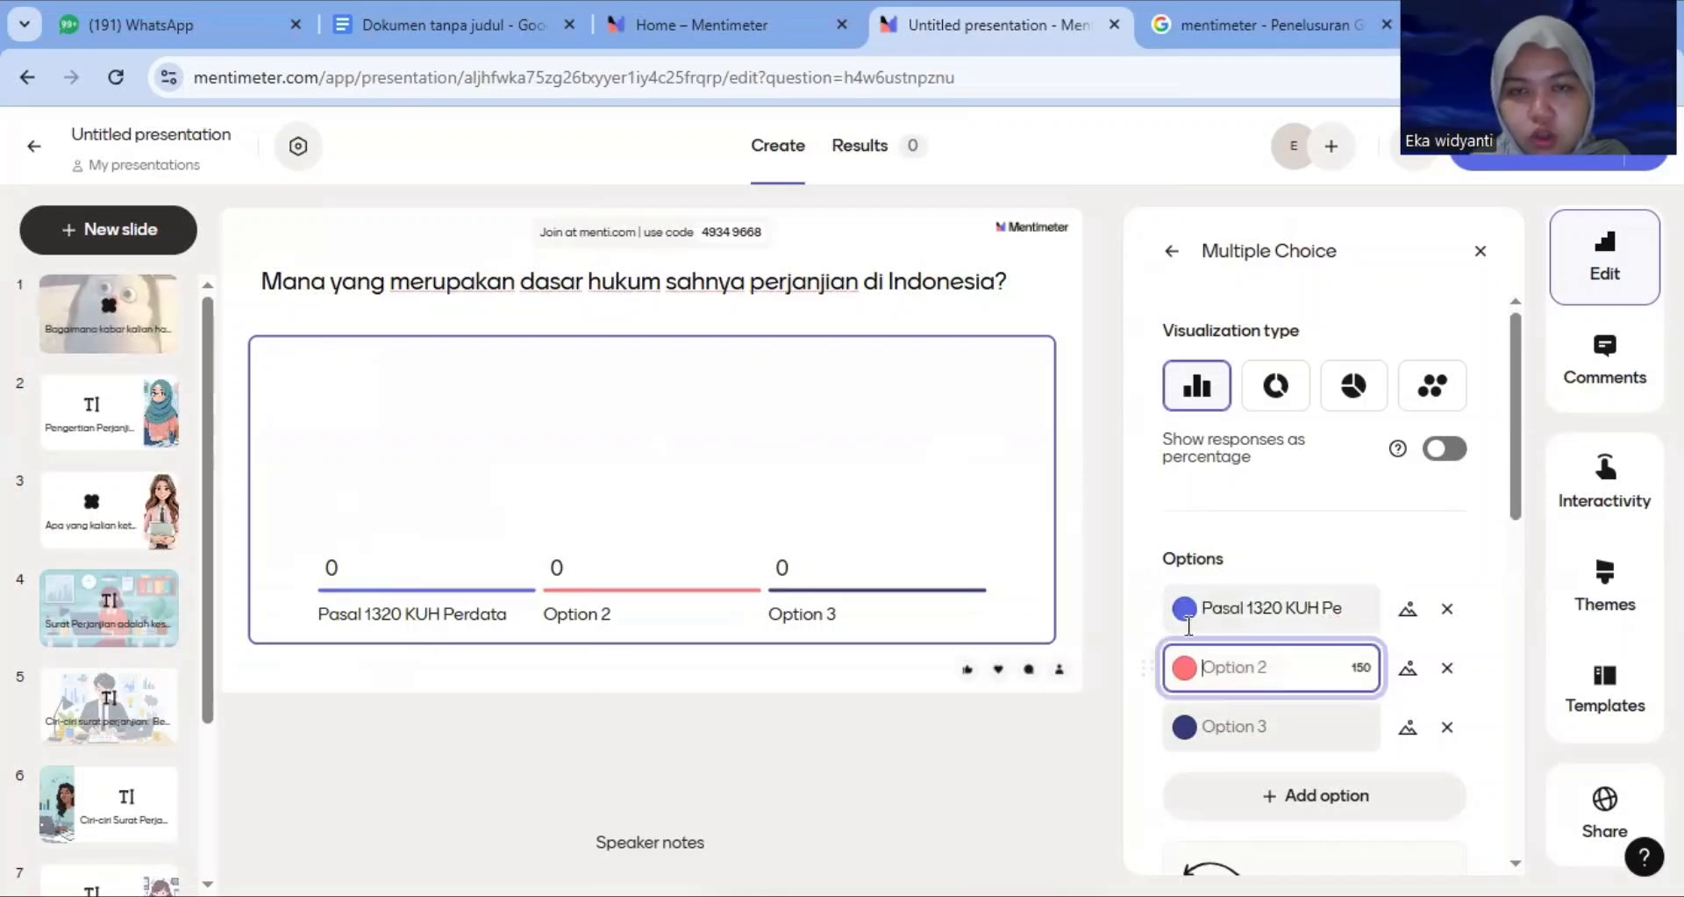
pyautogui.click(424, 19)
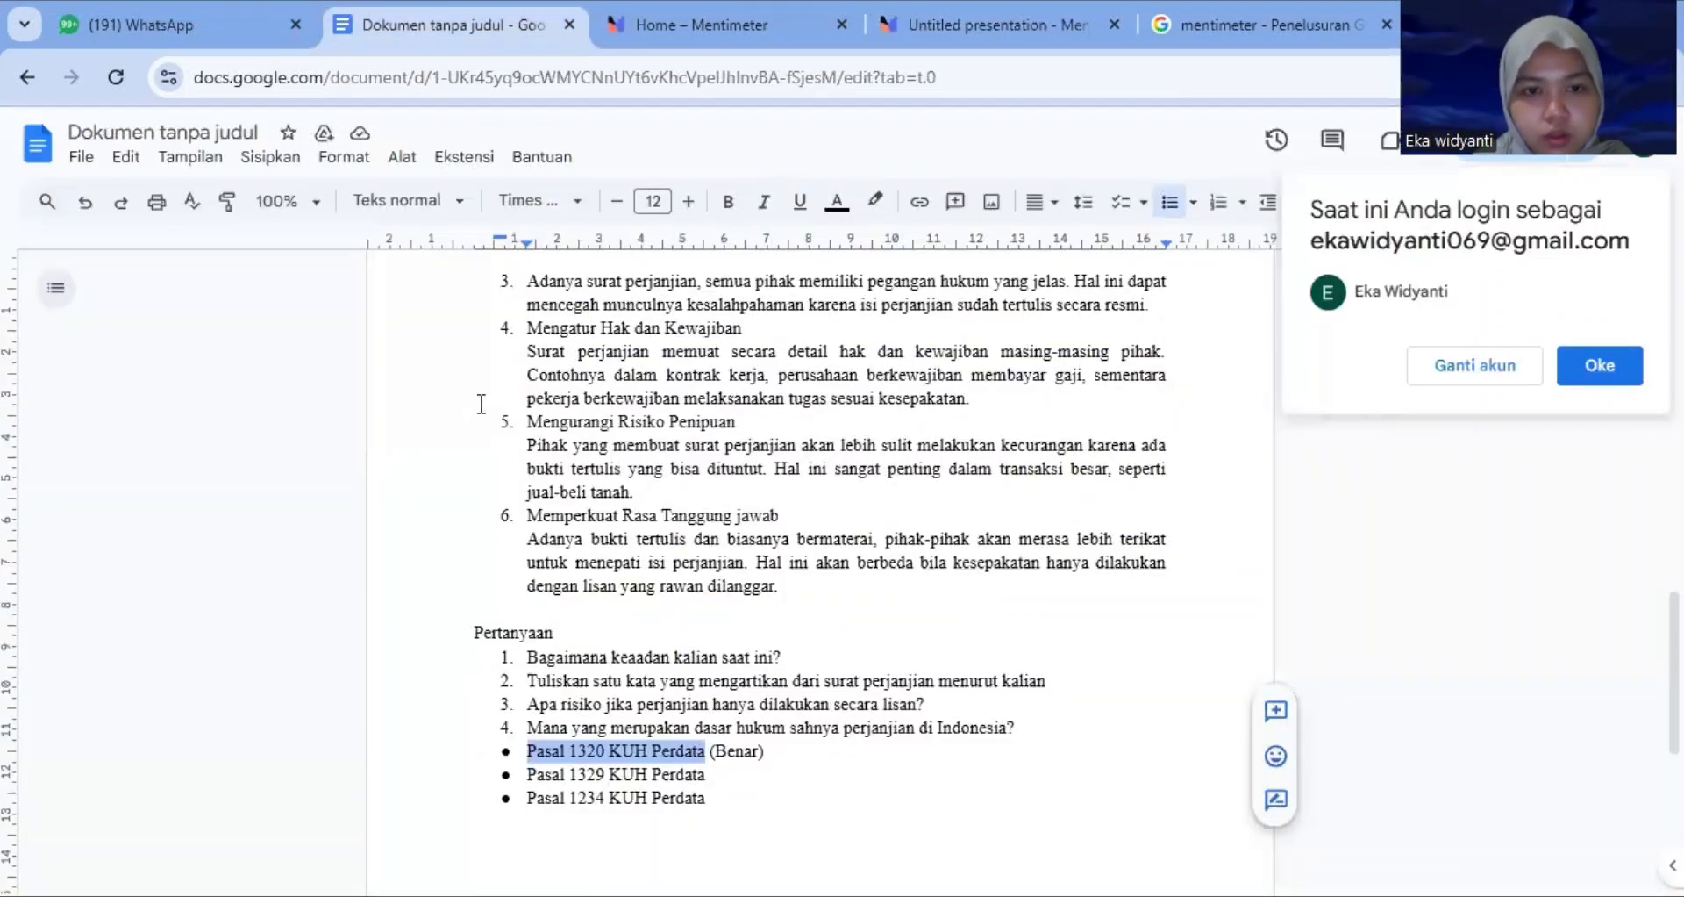
pyautogui.tripleClick(527, 774)
pyautogui.hotkey('ctrl', 'c')
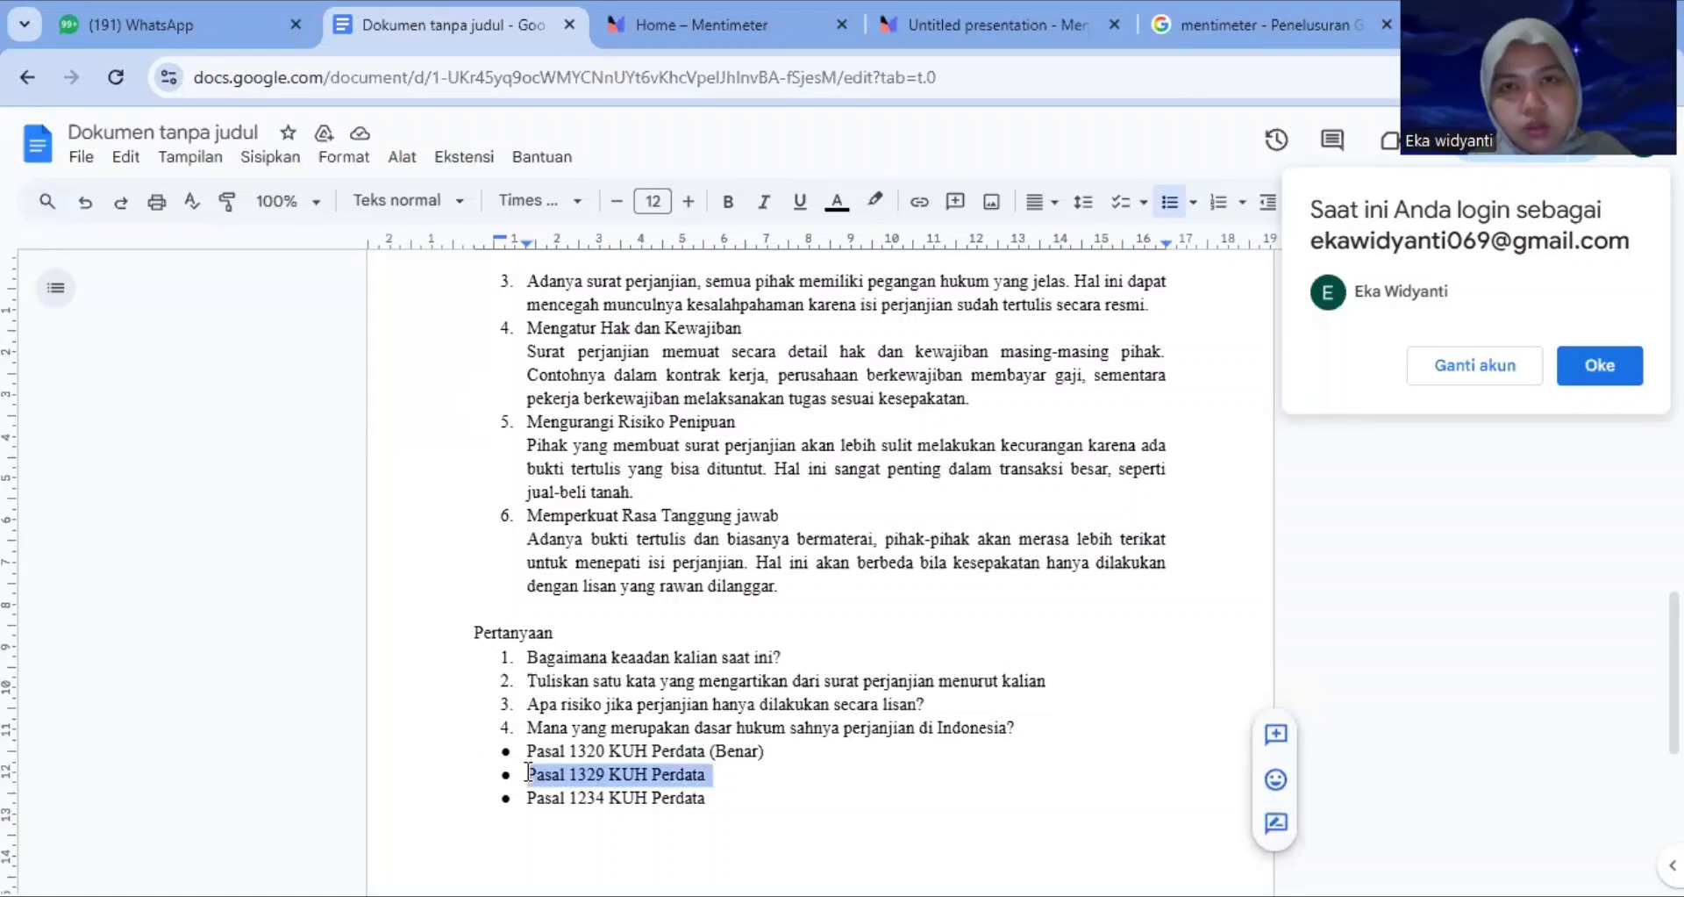
pyautogui.click(951, 28)
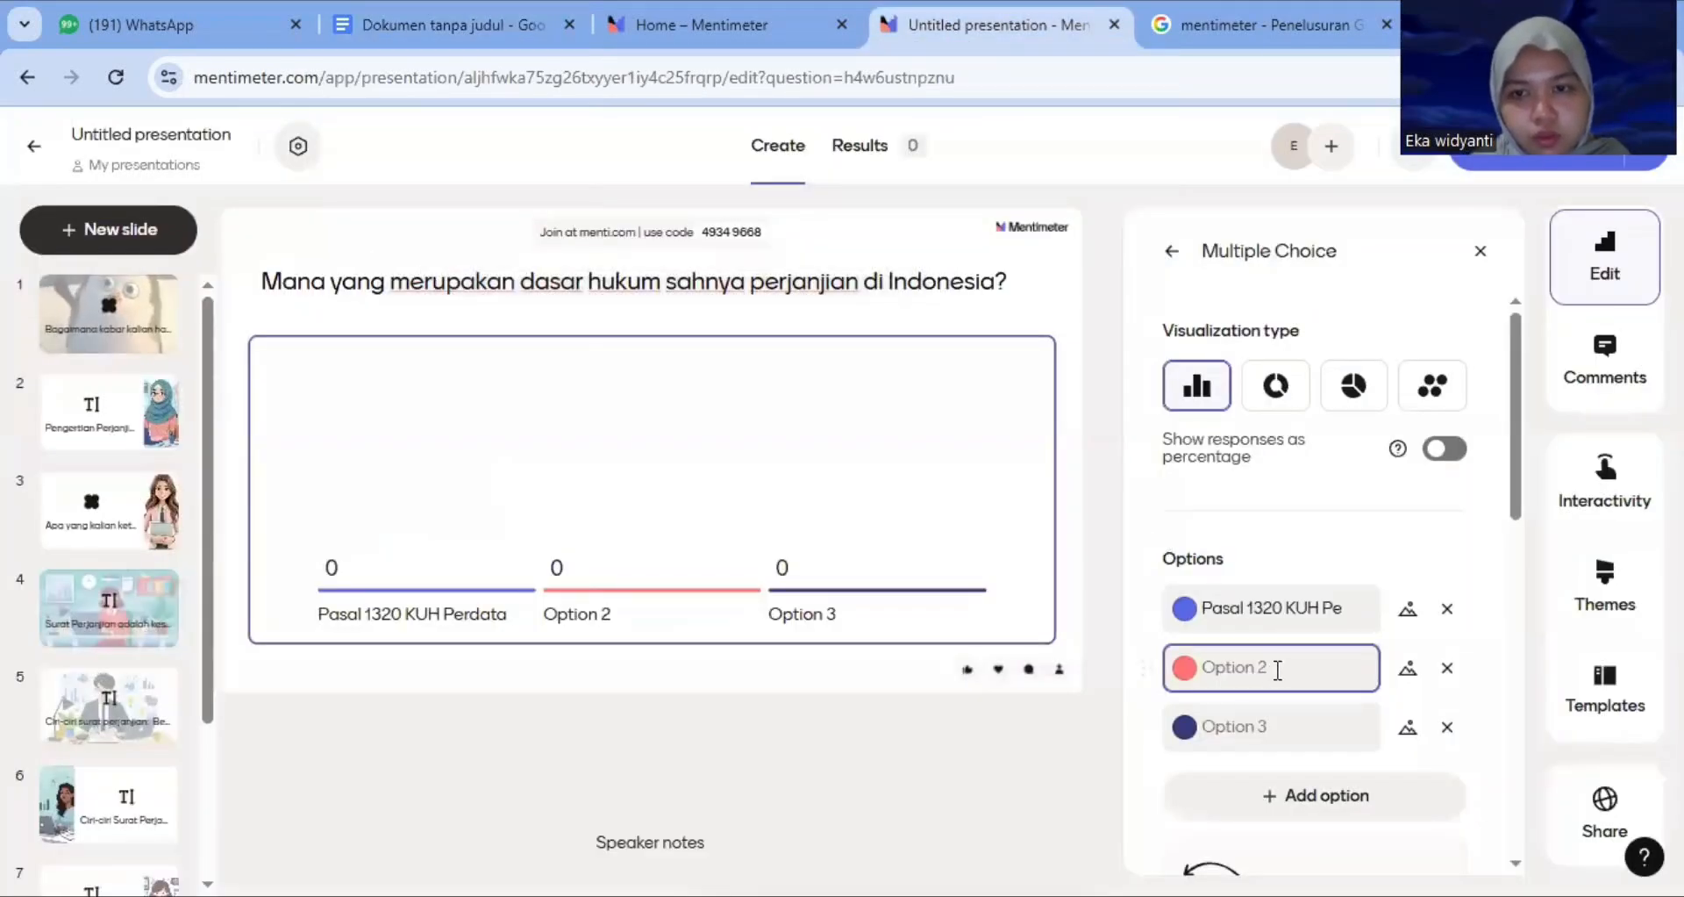
pyautogui.click(1278, 670)
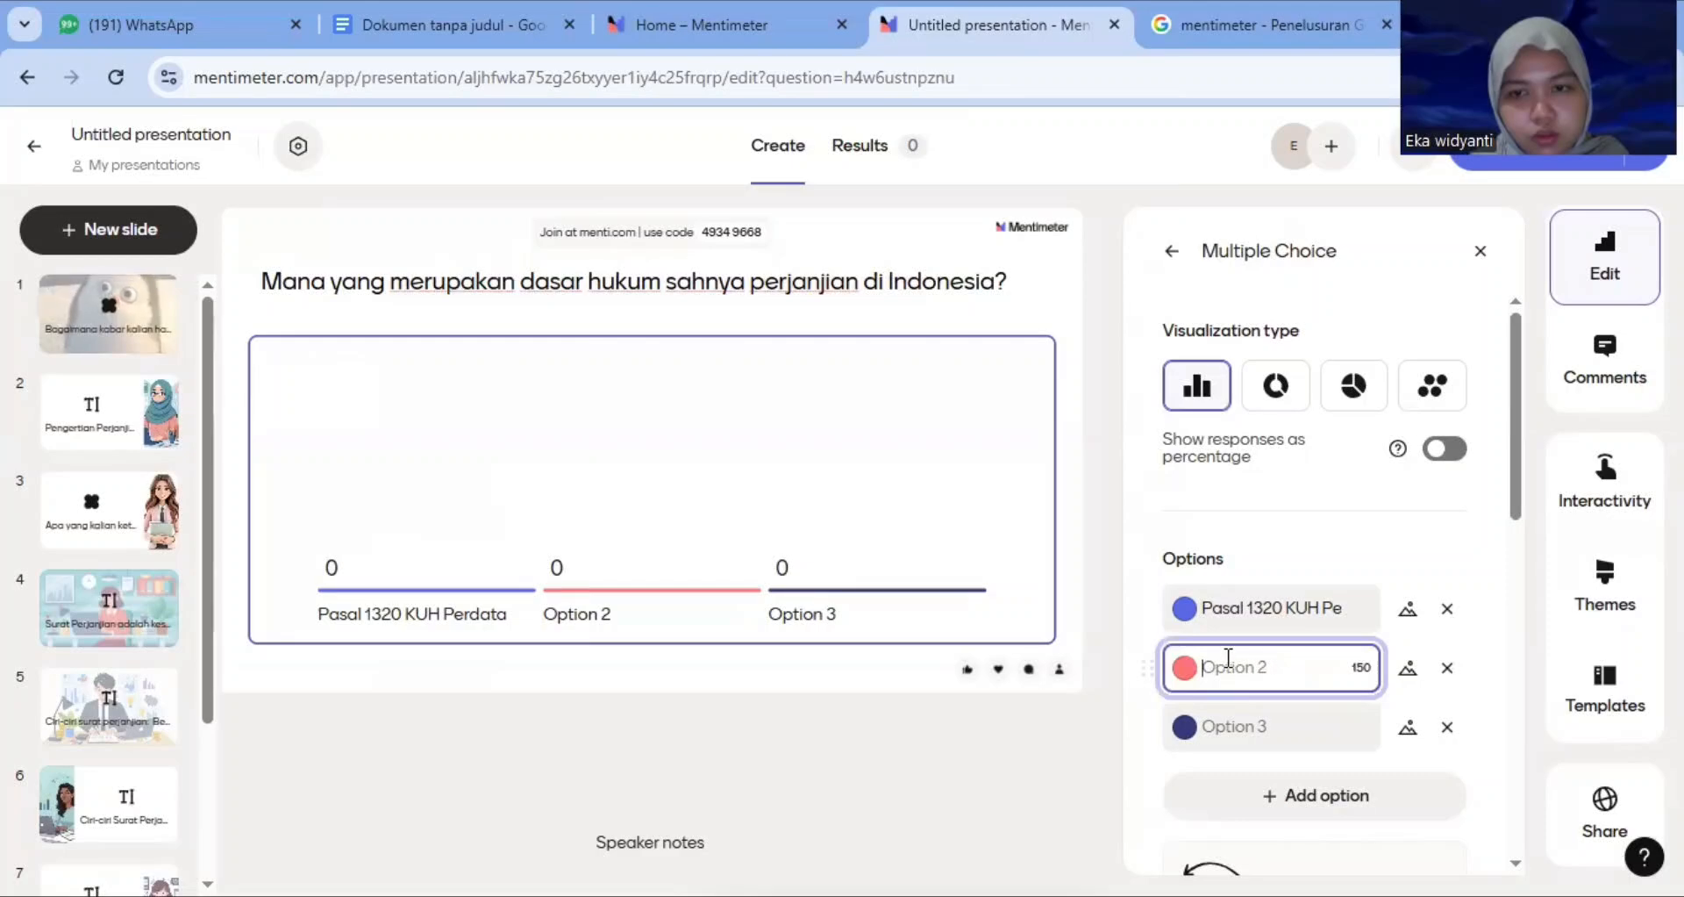
pyautogui.hotkey('ctrl', 'v')
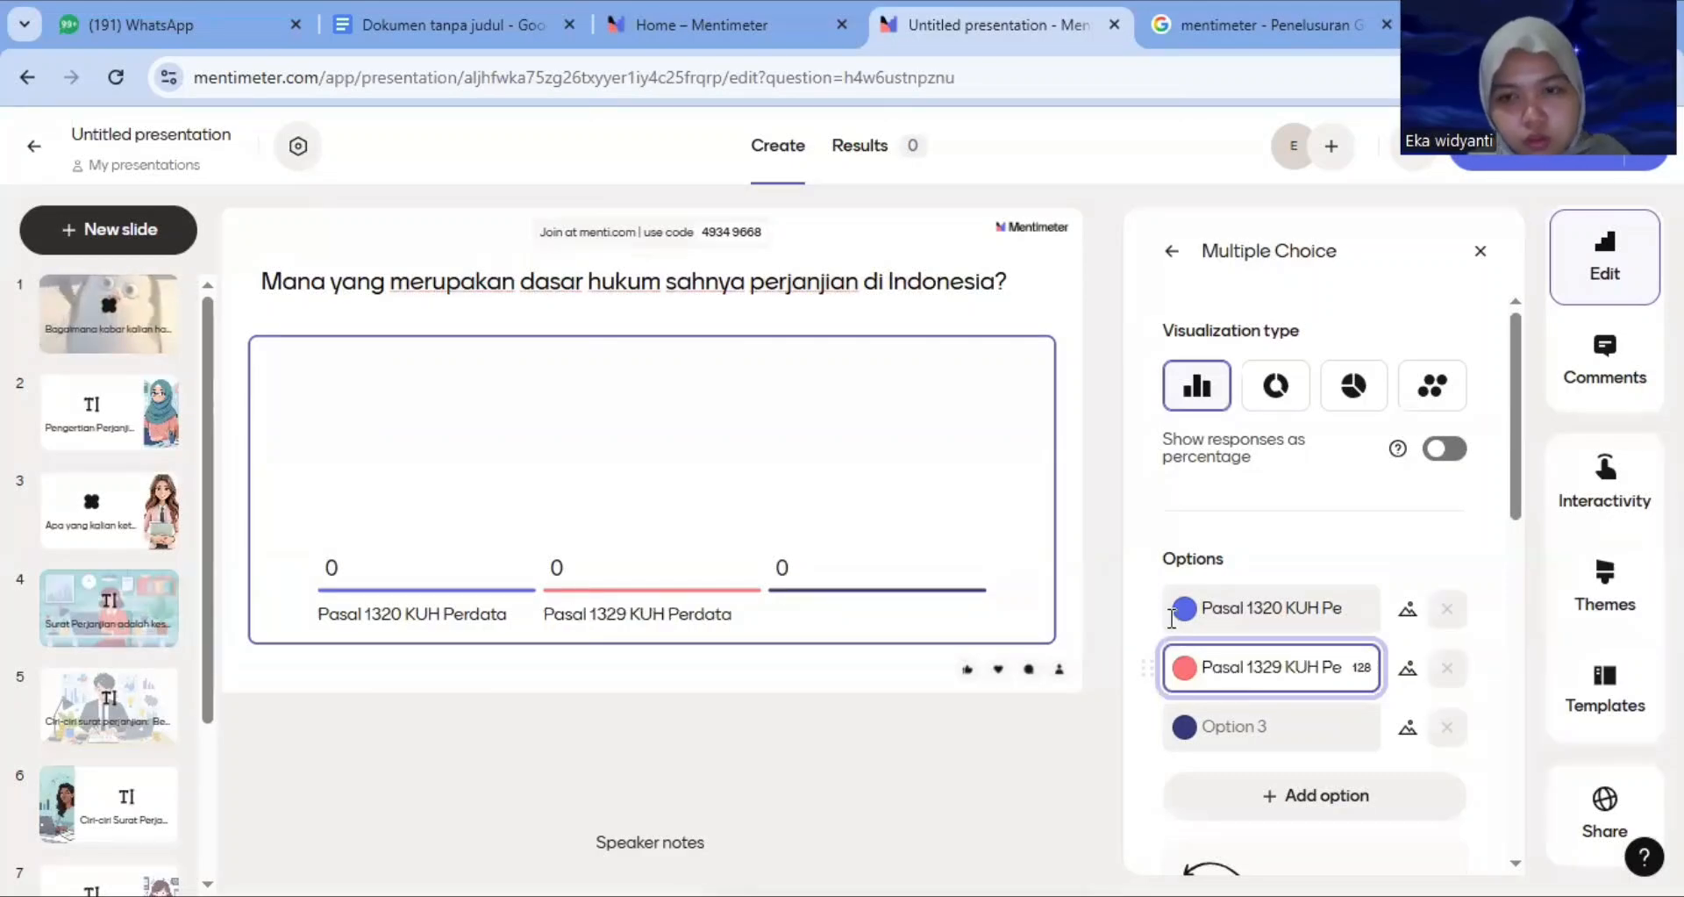
# Copy 'Pasal 1234 KUH Perdata' from the document and paste it as the third answer option
pyautogui.click(497, 30)
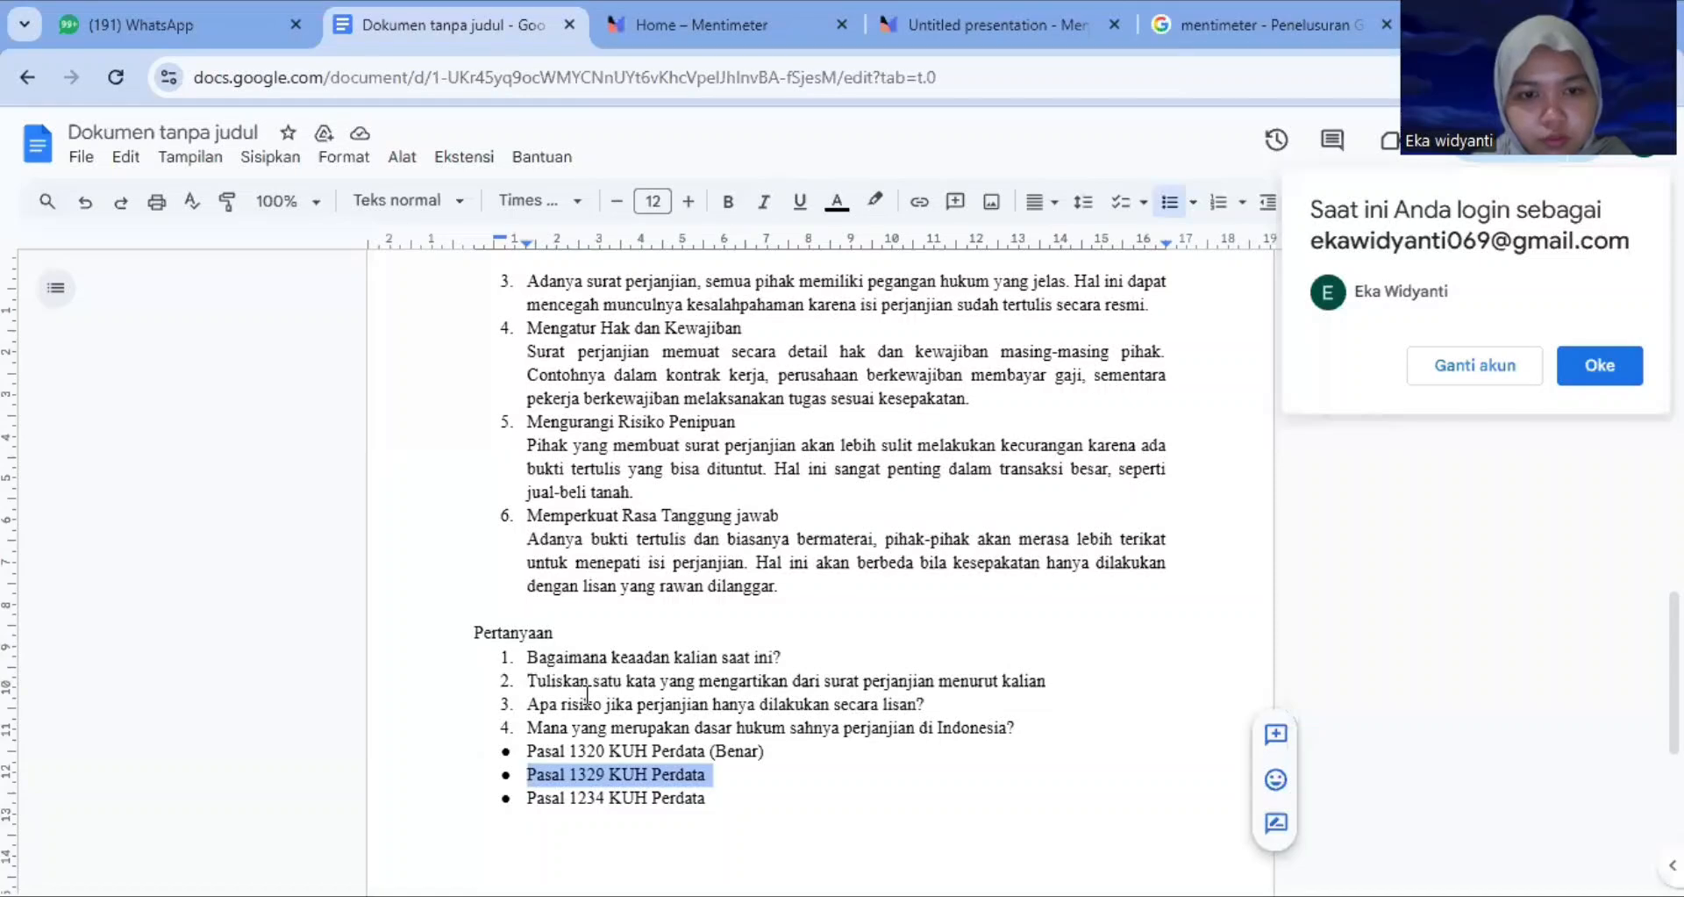
pyautogui.press('Right')
pyautogui.hotkey('shift', 'Down')
pyautogui.hotkey('ctrl', 'c')
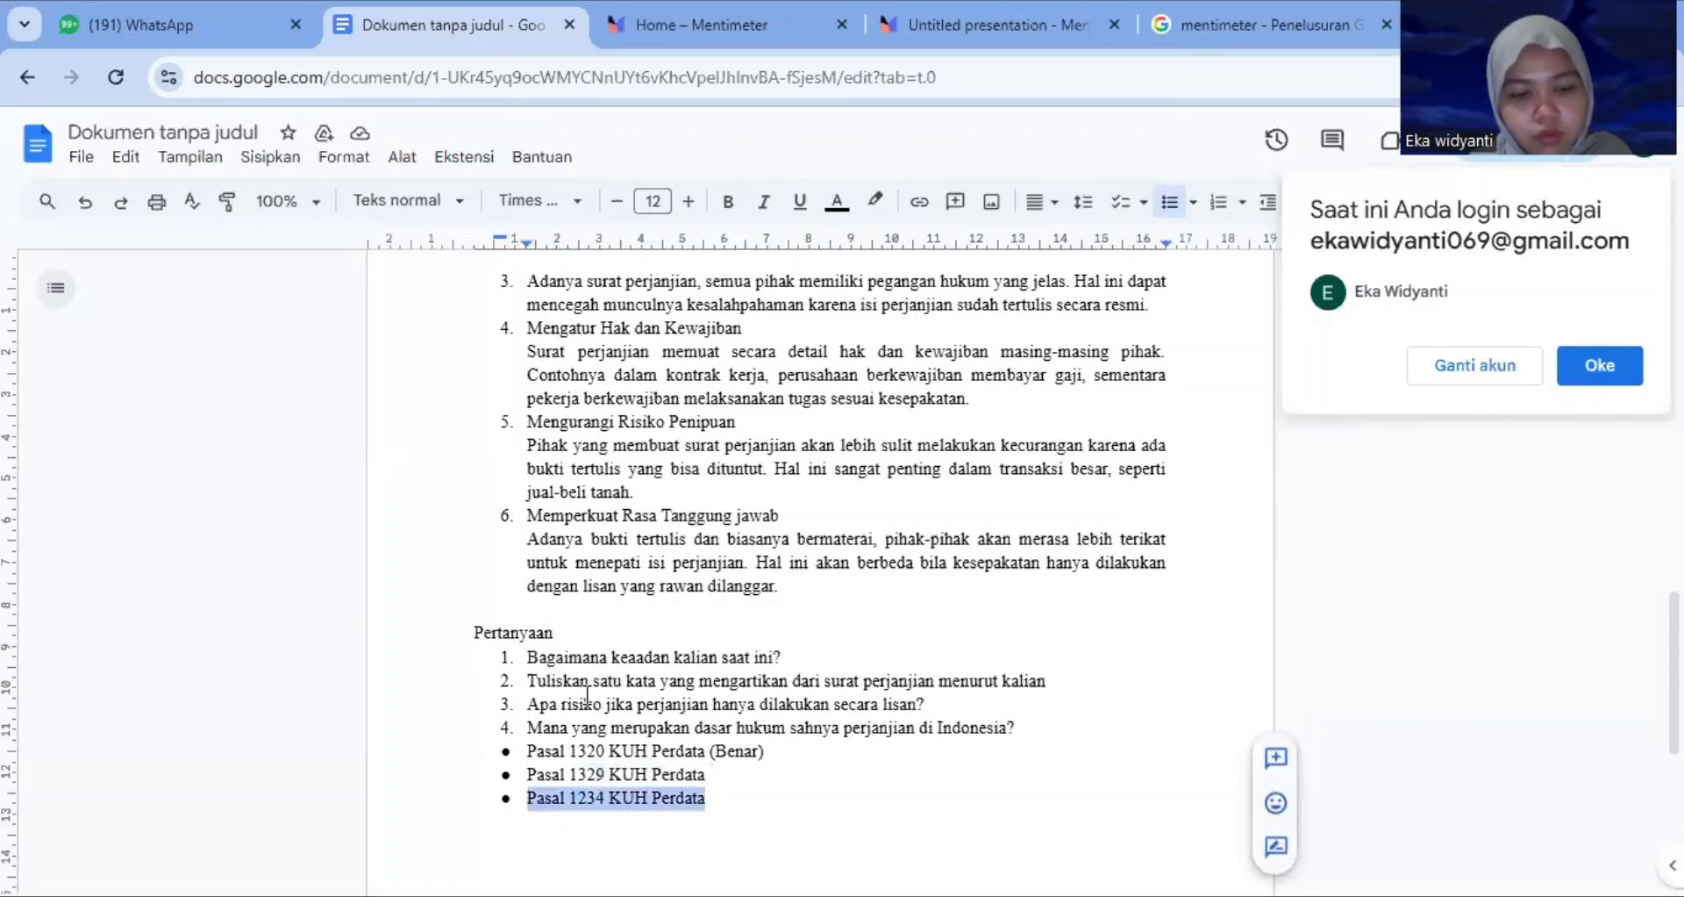
pyautogui.click(939, 30)
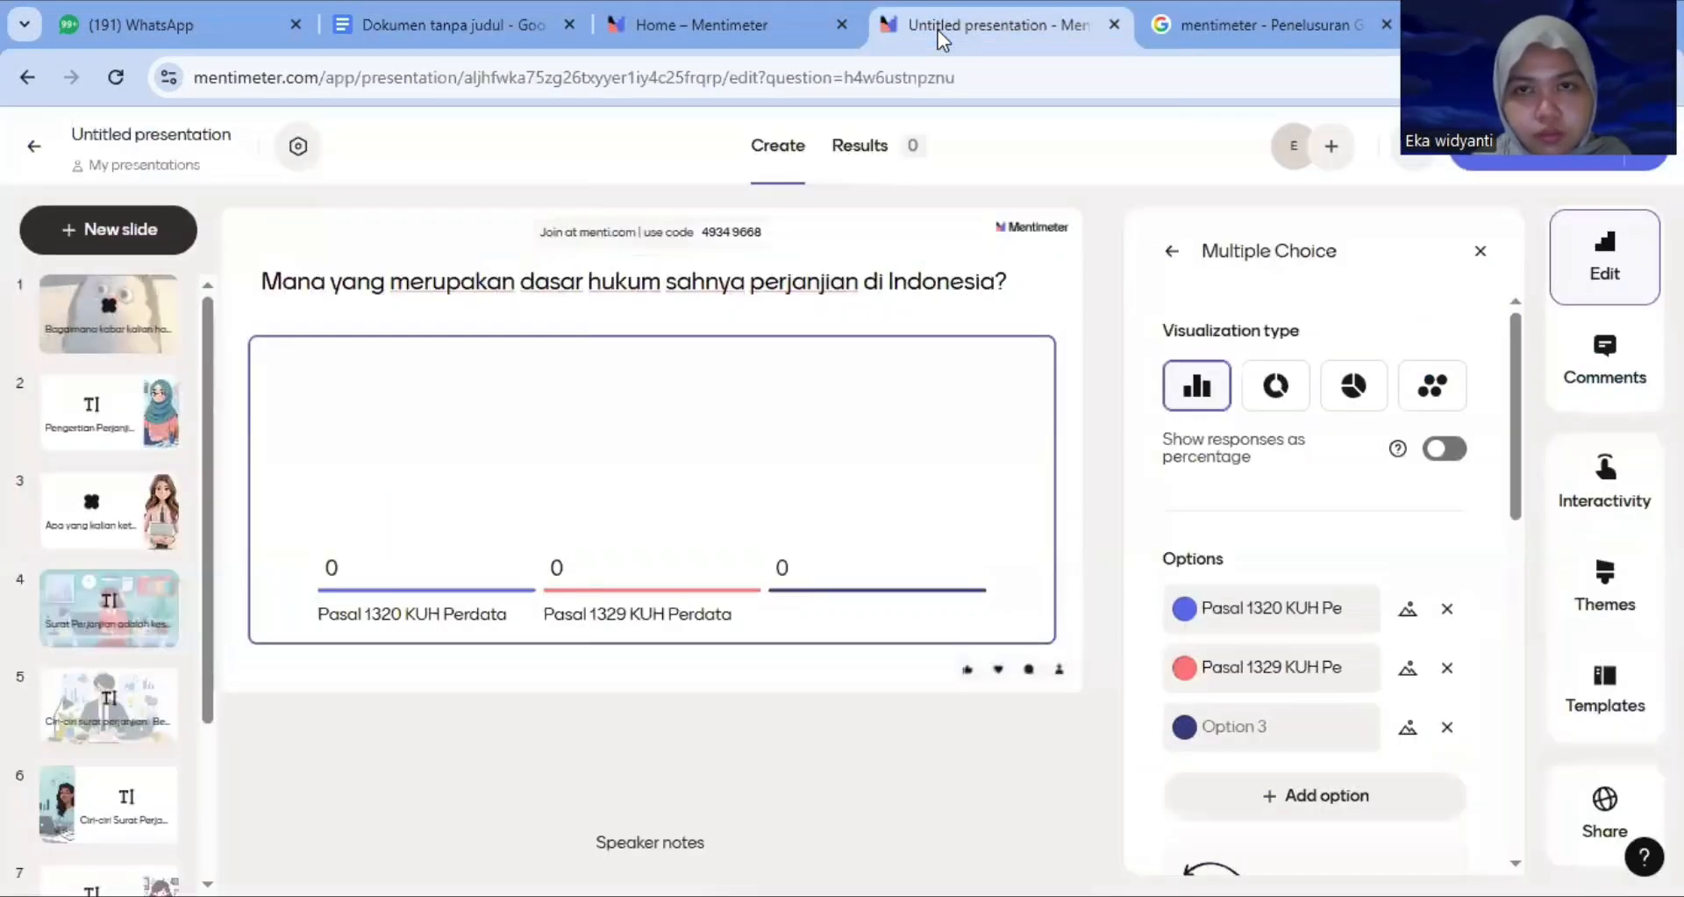
pyautogui.click(1231, 731)
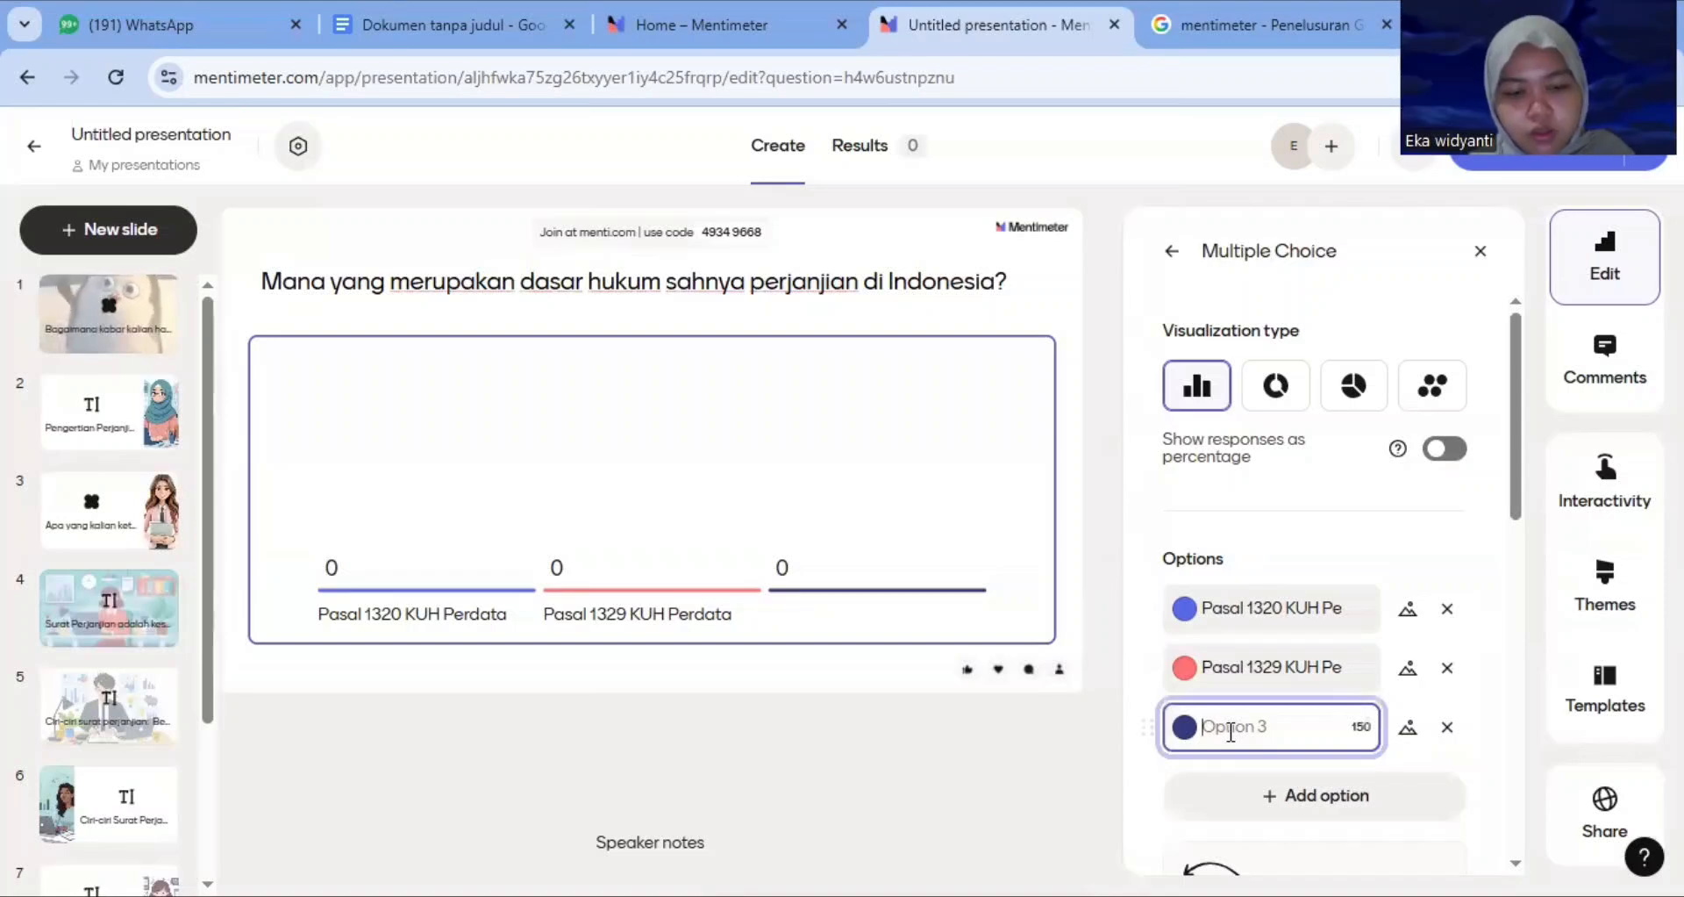
pyautogui.hotkey('ctrl', 'v')
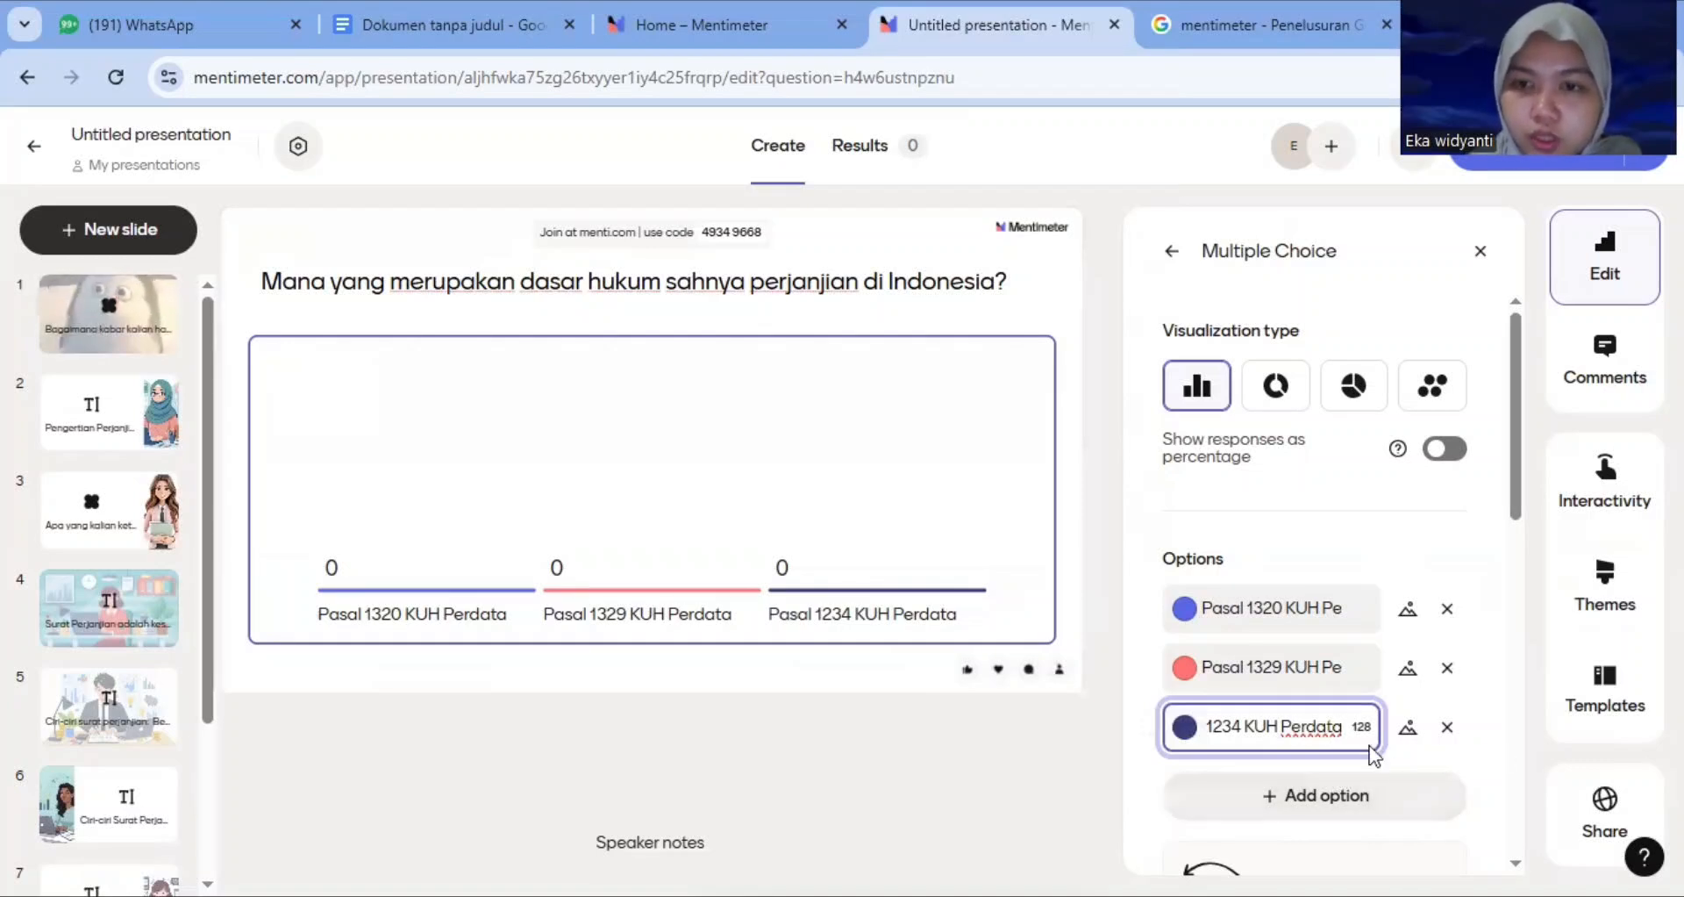
# Try the Donut and Dots visualization types for the question before returning to the Bars visualization
pyautogui.click(1285, 394)
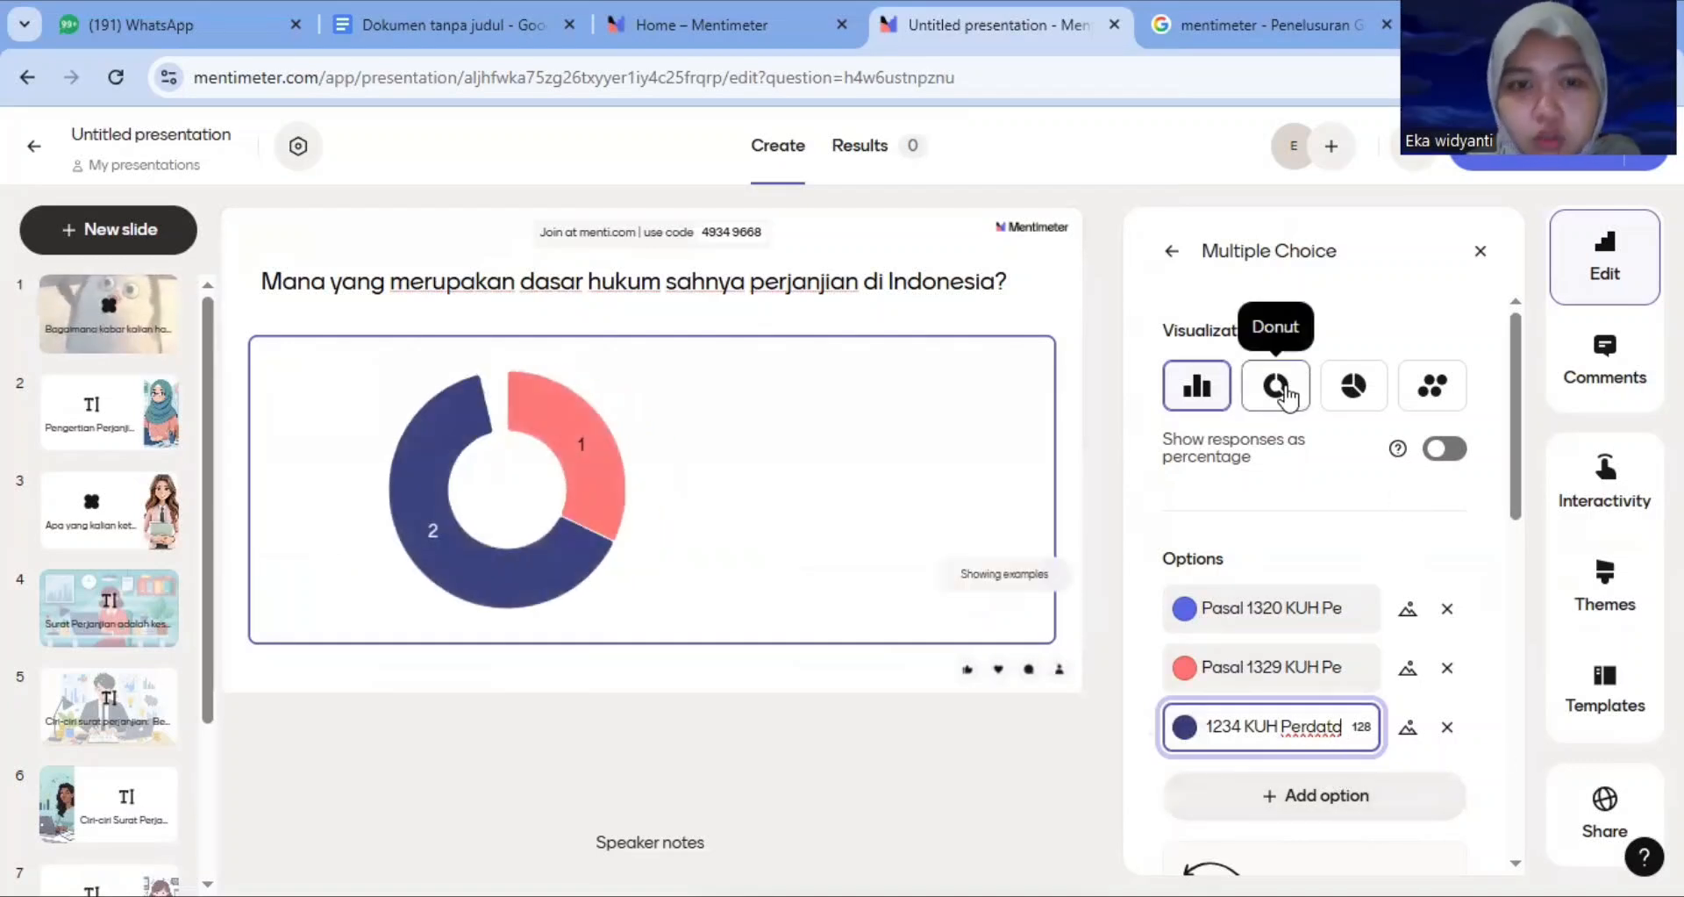
pyautogui.click(1209, 386)
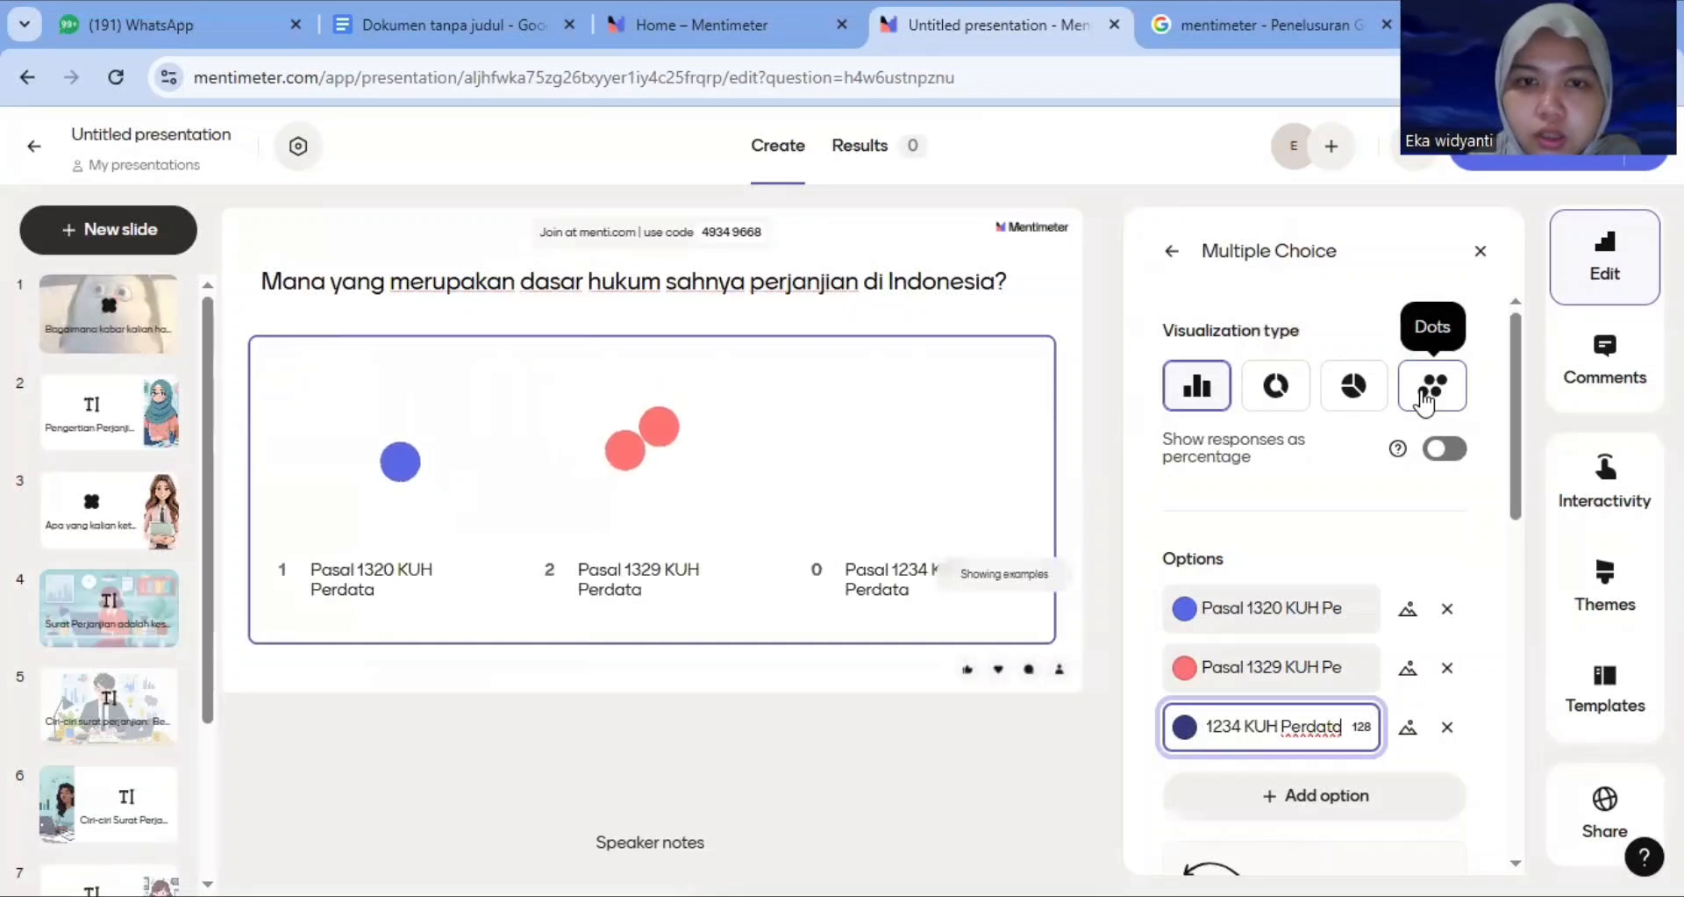
pyautogui.click(1196, 391)
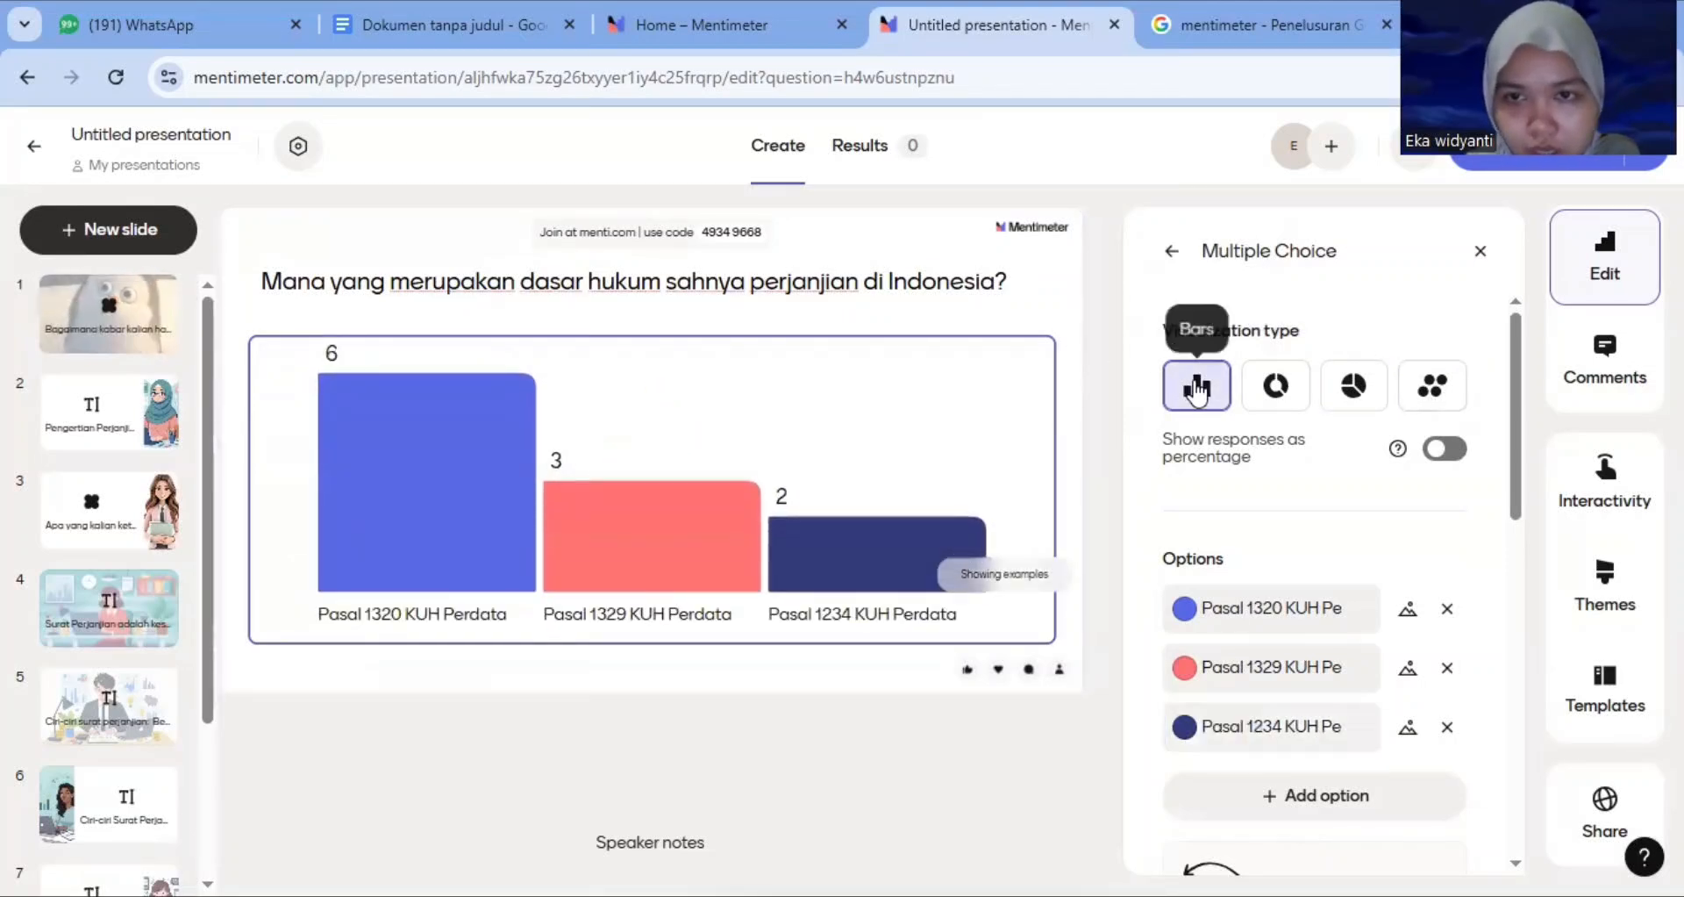
# Upload the image 'WhatsApp Image 2025-12-22 at 05.33.13 (1)' from Downloads as the multiple choice slide's image
pyautogui.click(1483, 251)
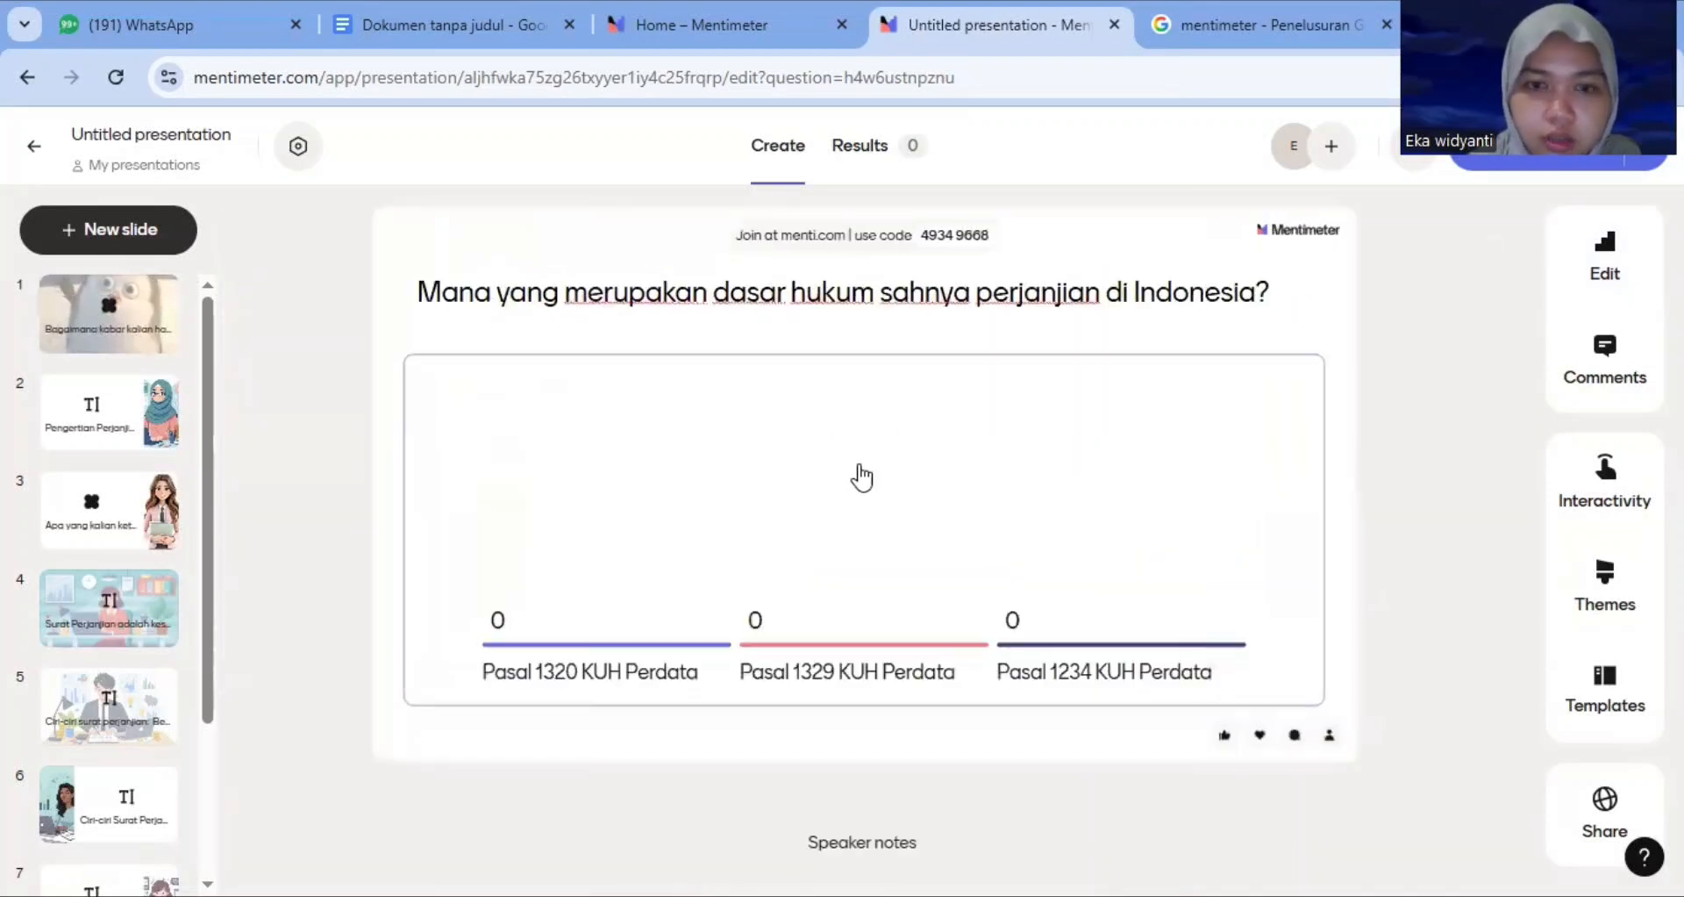
pyautogui.click(1607, 282)
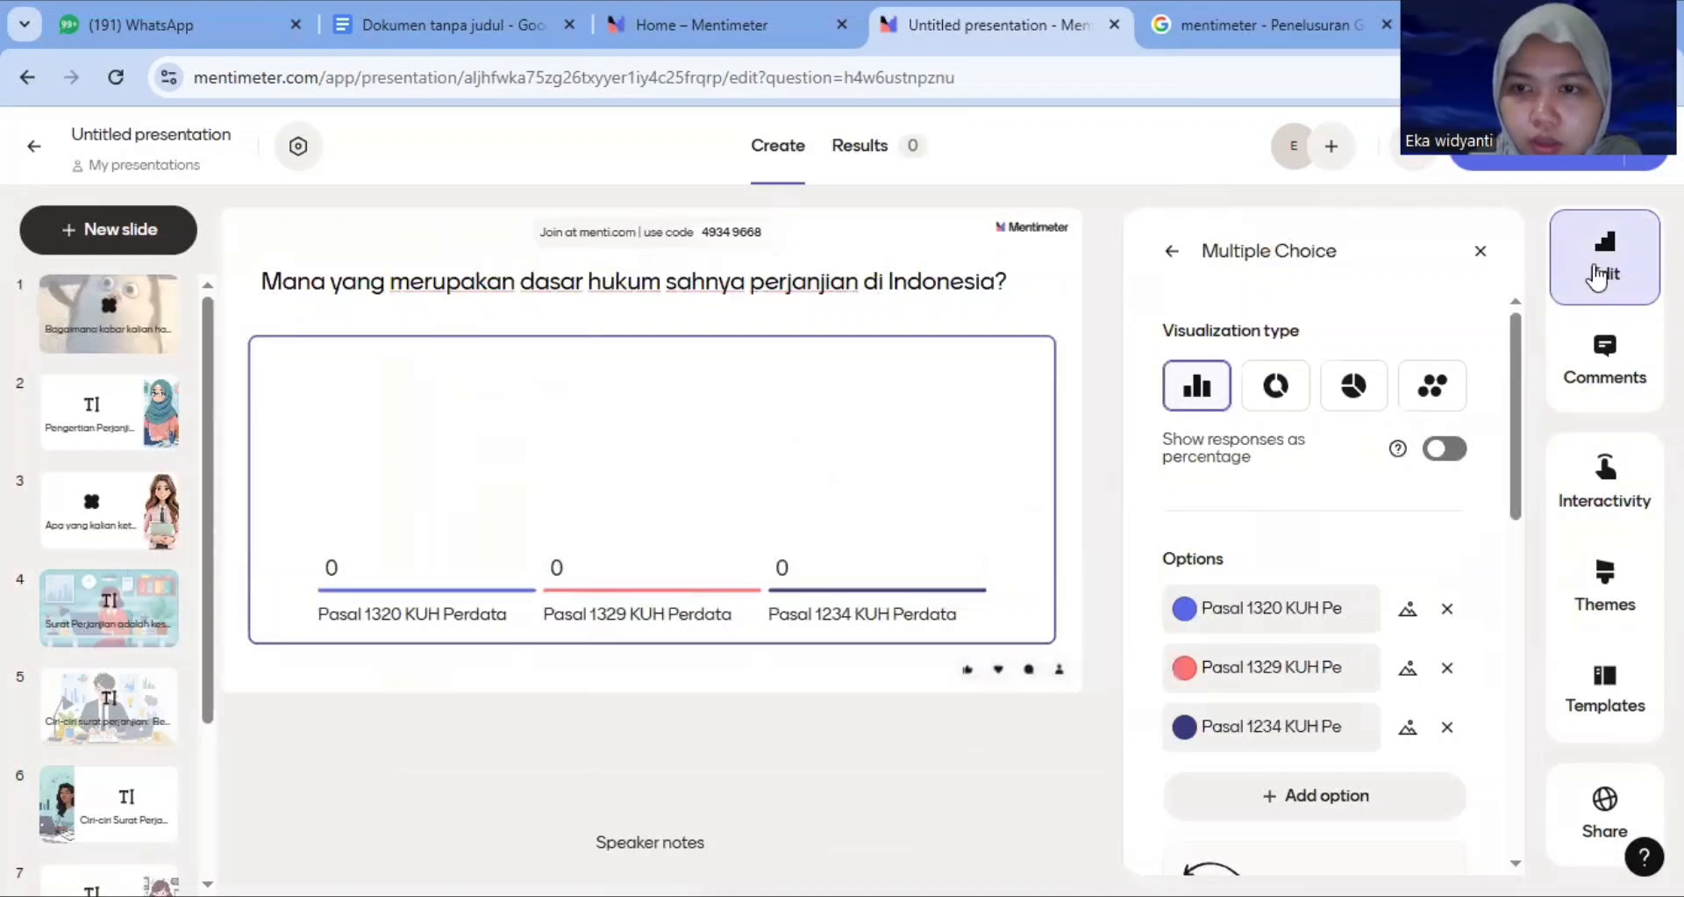
pyautogui.click(1175, 257)
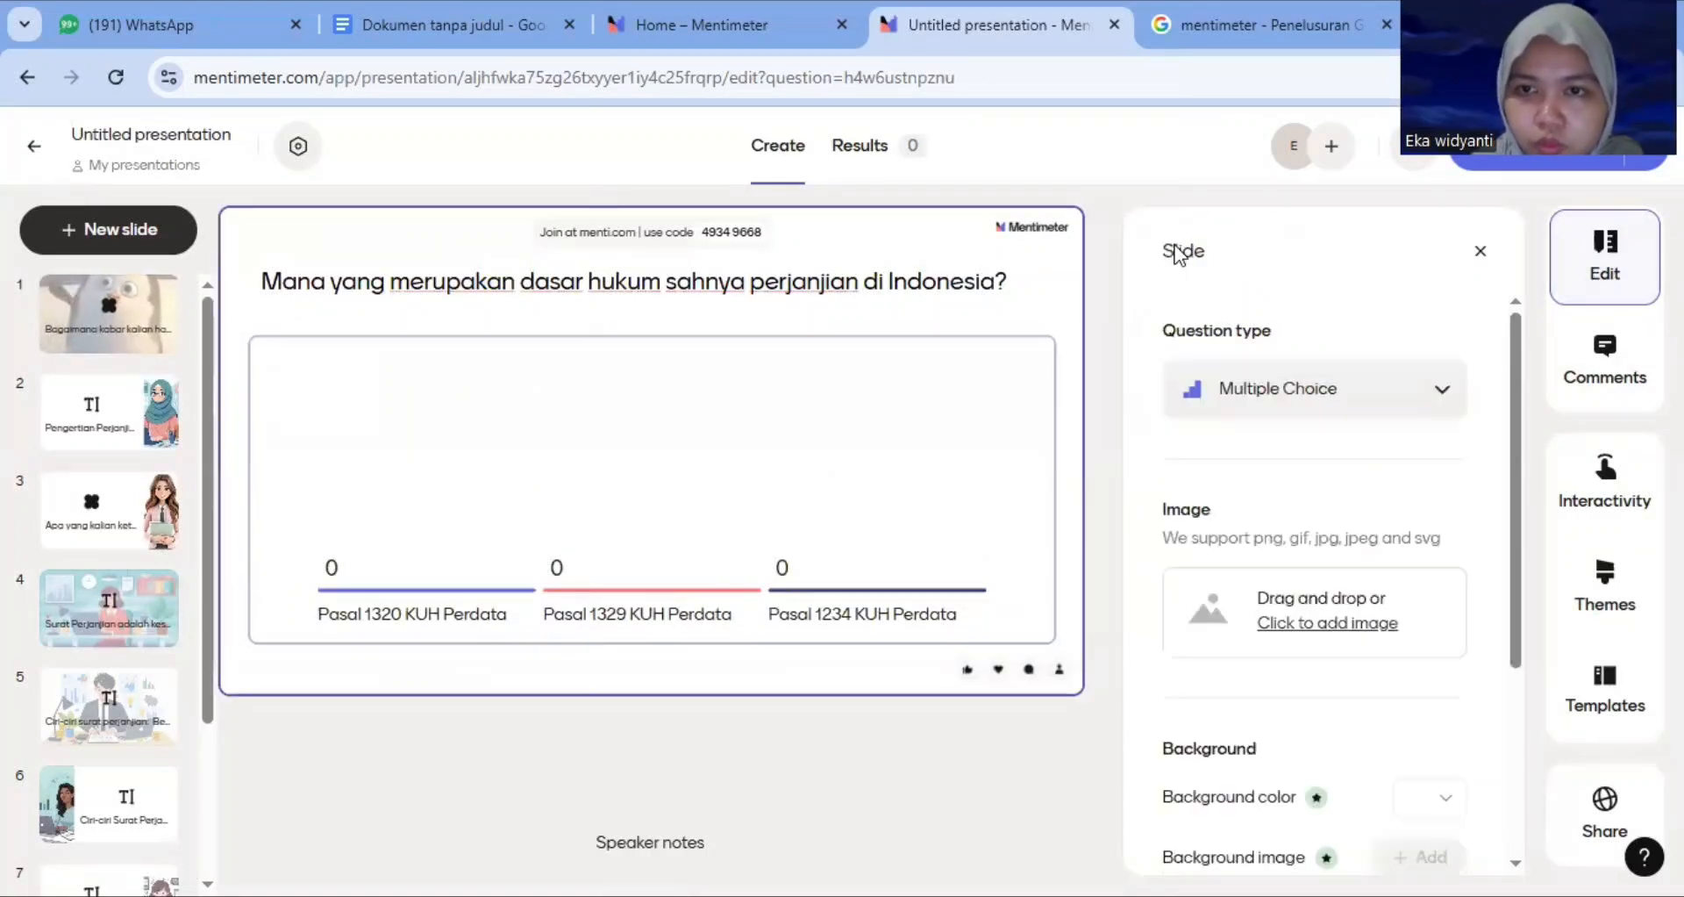
pyautogui.click(1313, 625)
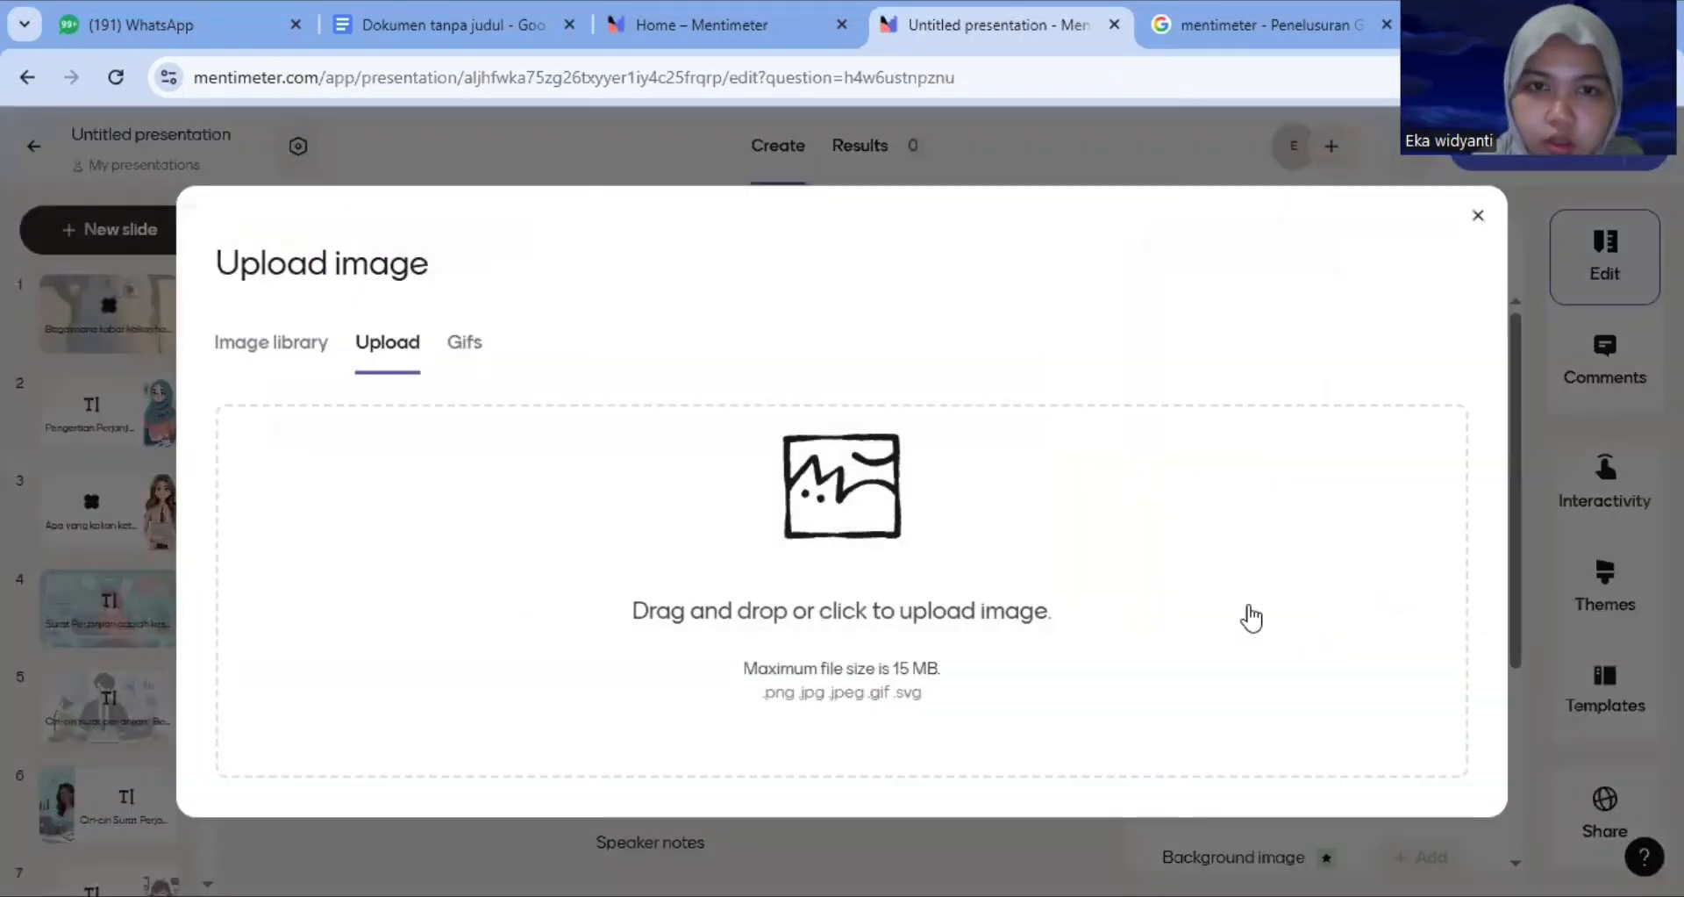
pyautogui.click(878, 507)
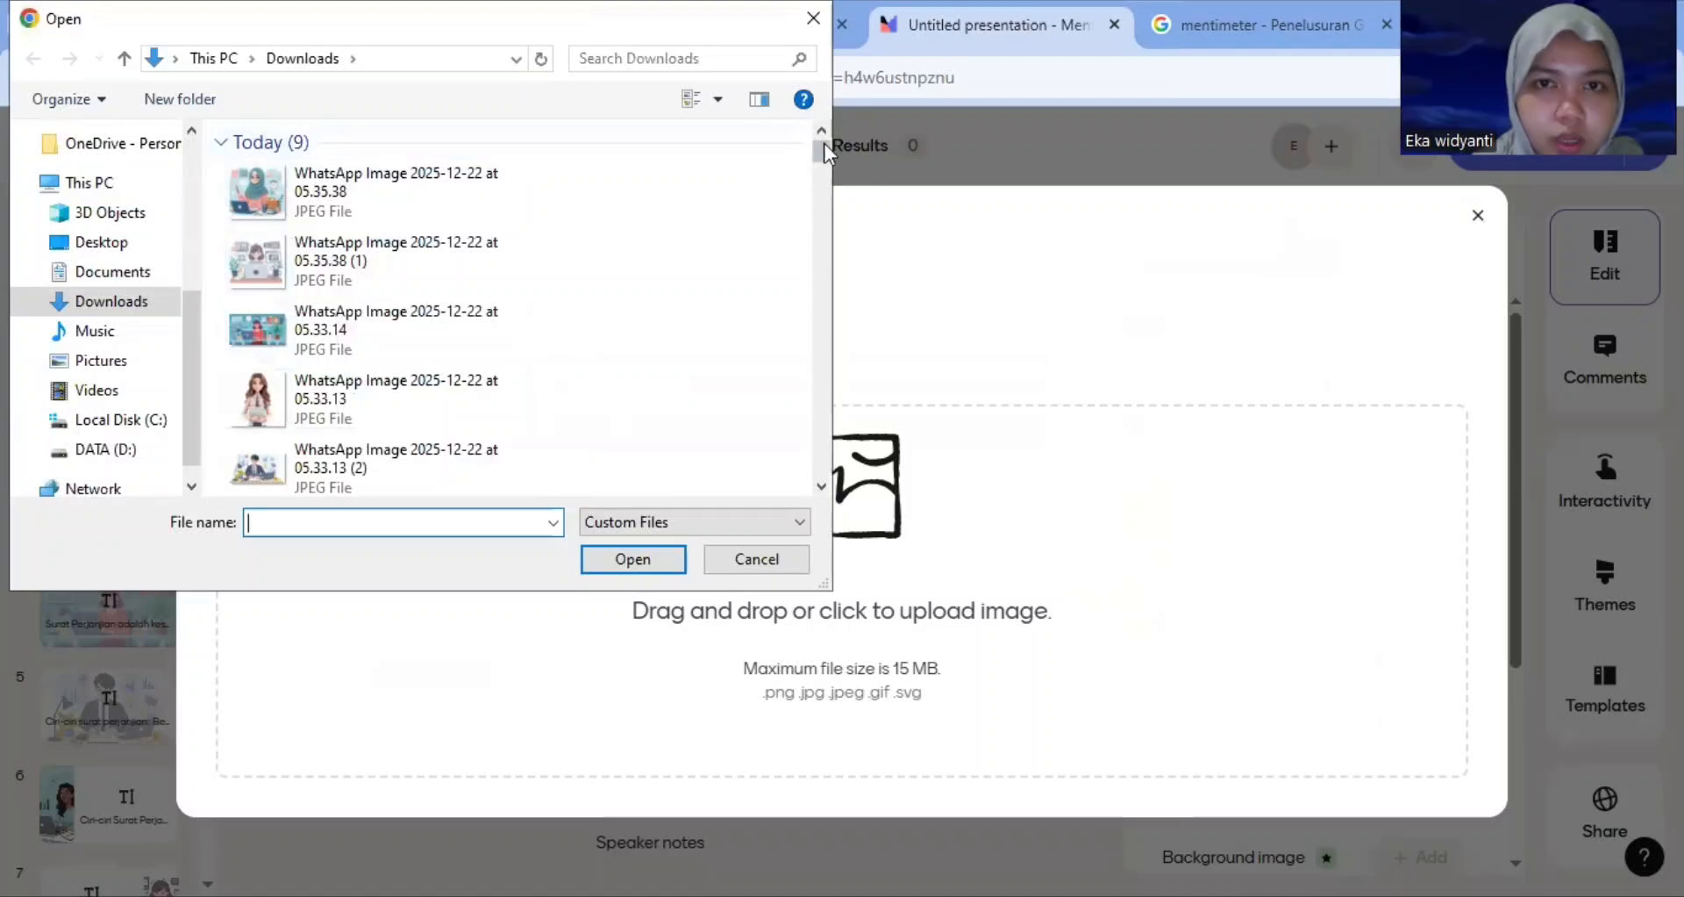
pyautogui.moveTo(824, 146); pyautogui.dragTo(823, 160)
pyautogui.click(465, 251)
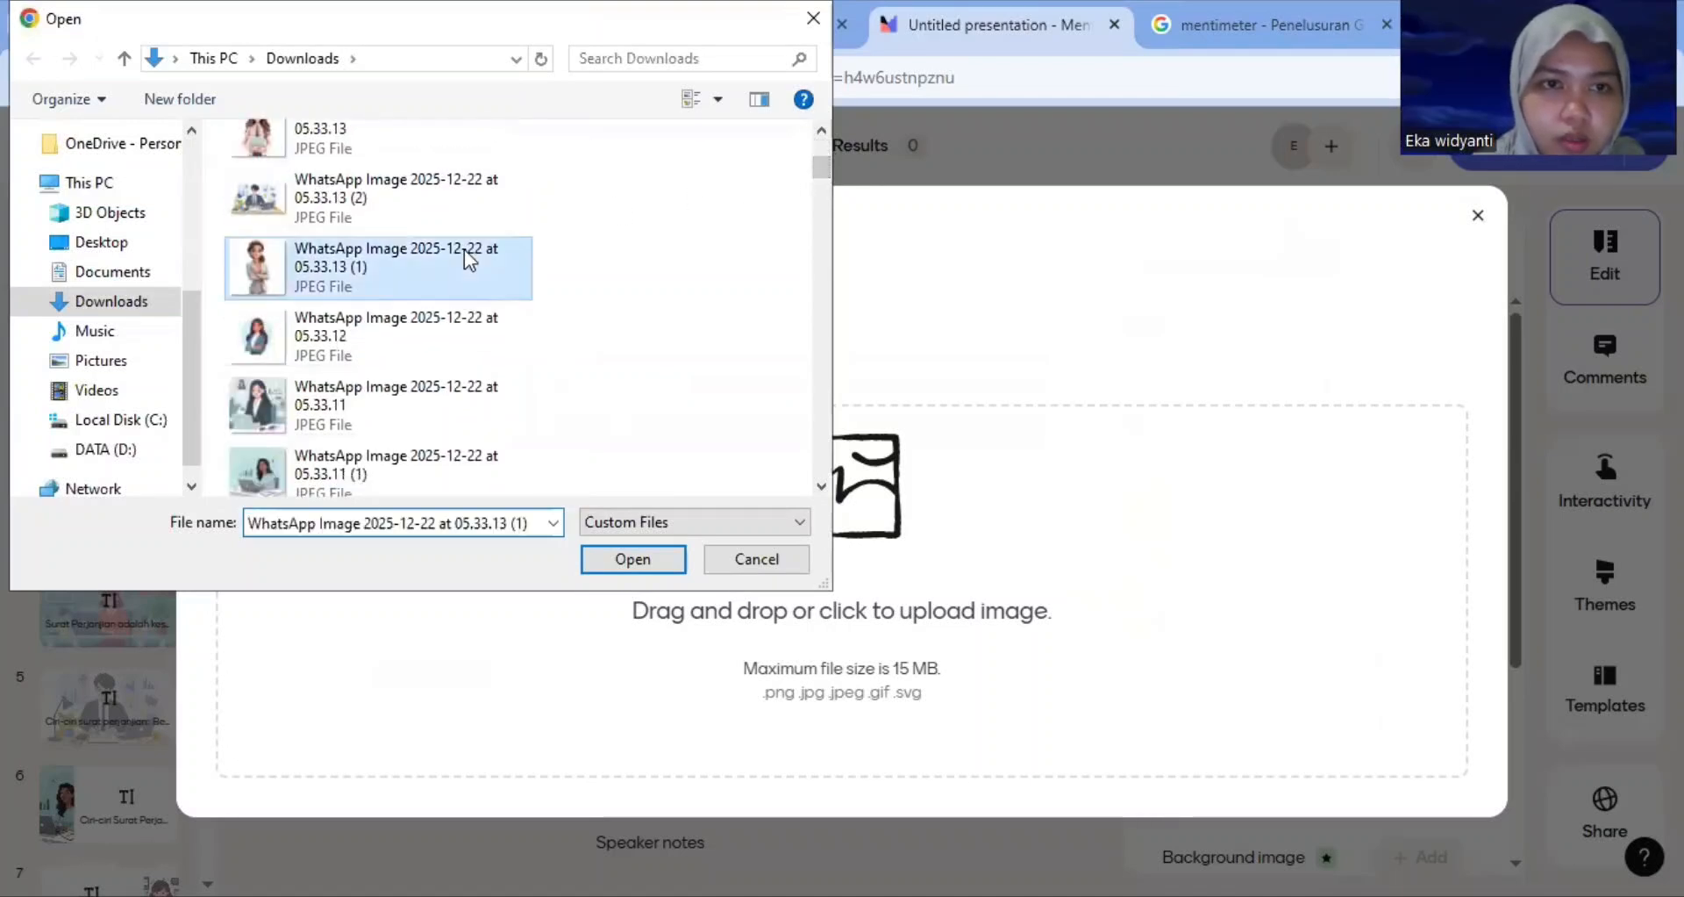
pyautogui.click(661, 558)
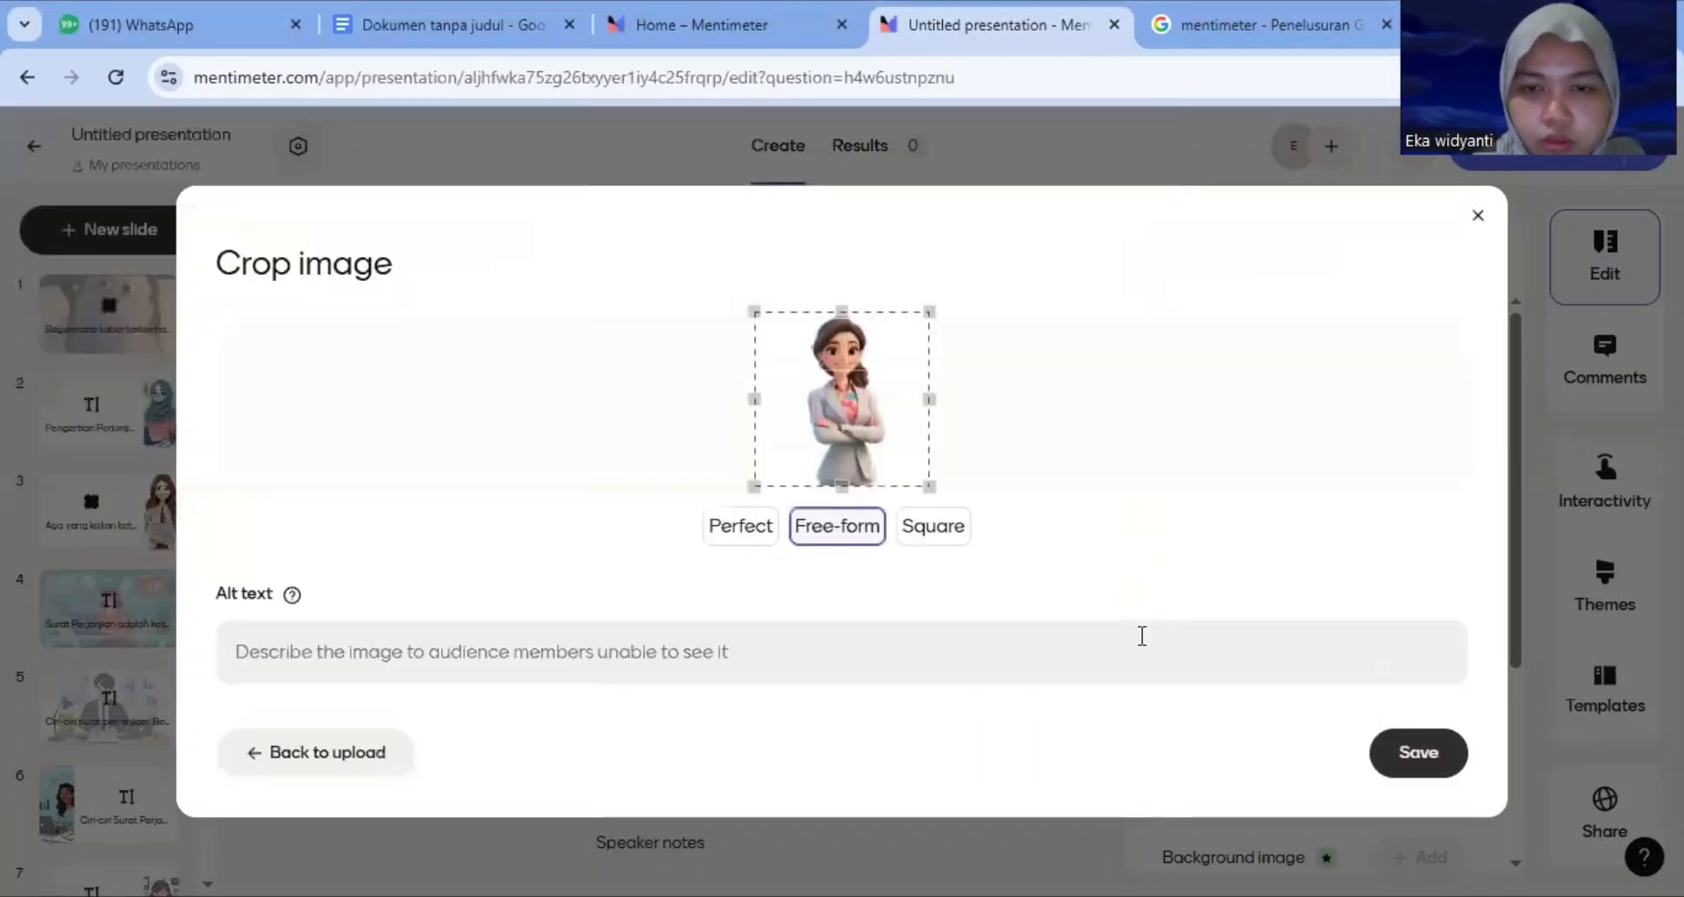
pyautogui.click(1404, 755)
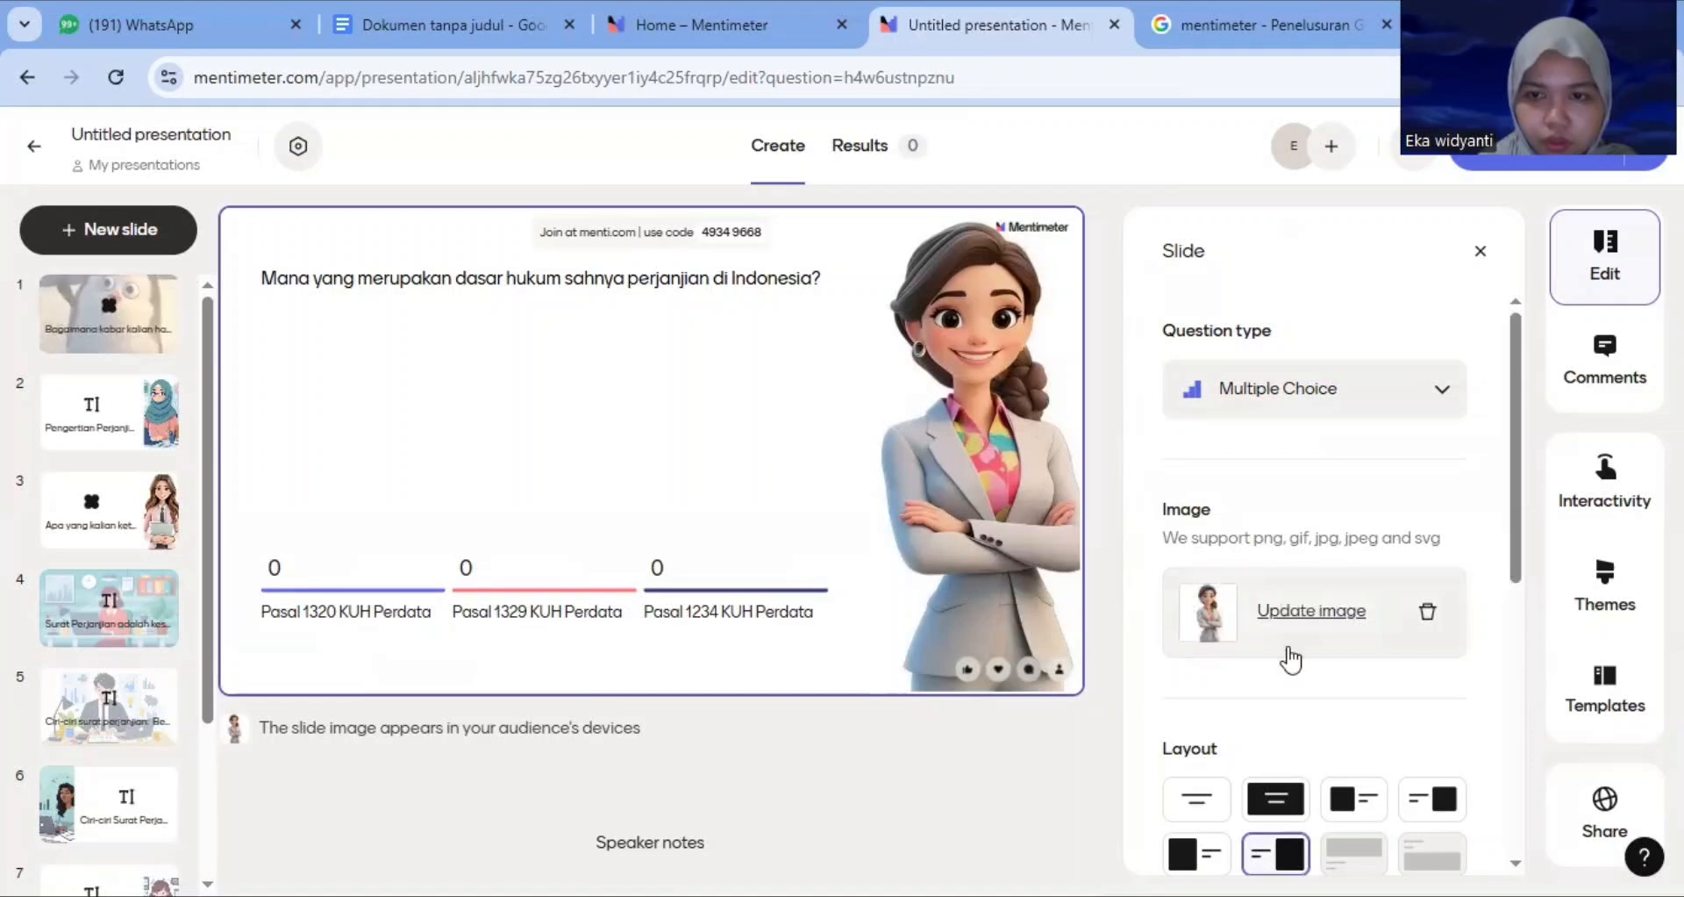
pyautogui.click(1481, 254)
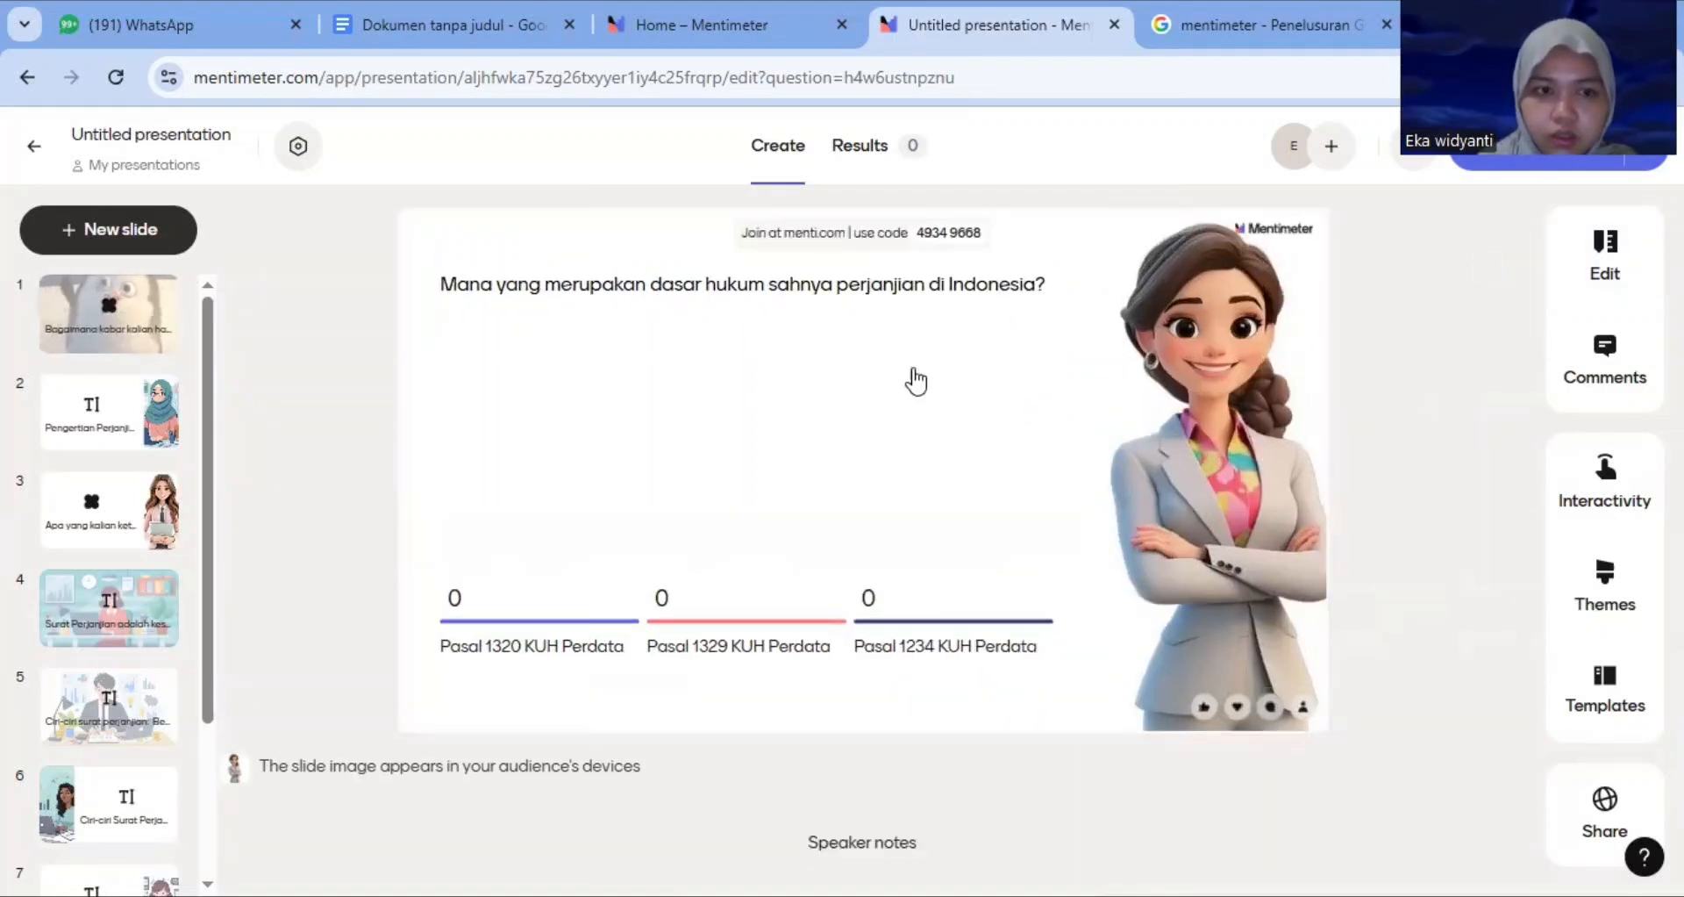
# Add a new Word Cloud slide after the multiple choice slide
pyautogui.moveTo(213, 392); pyautogui.dragTo(216, 549)
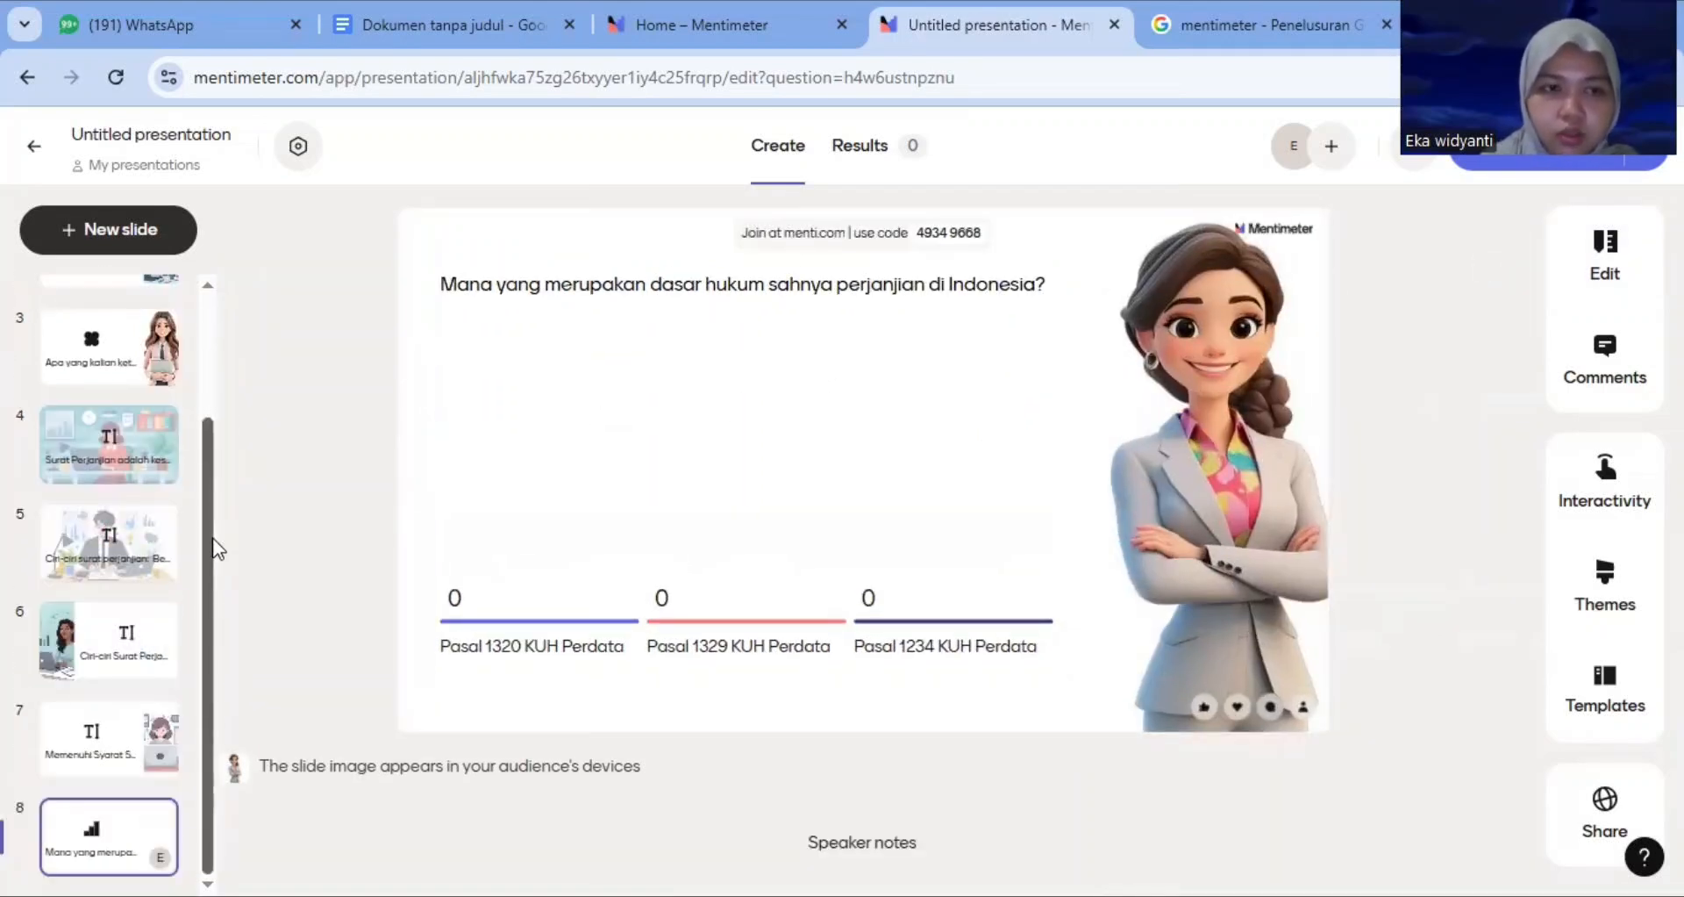
pyautogui.click(140, 250)
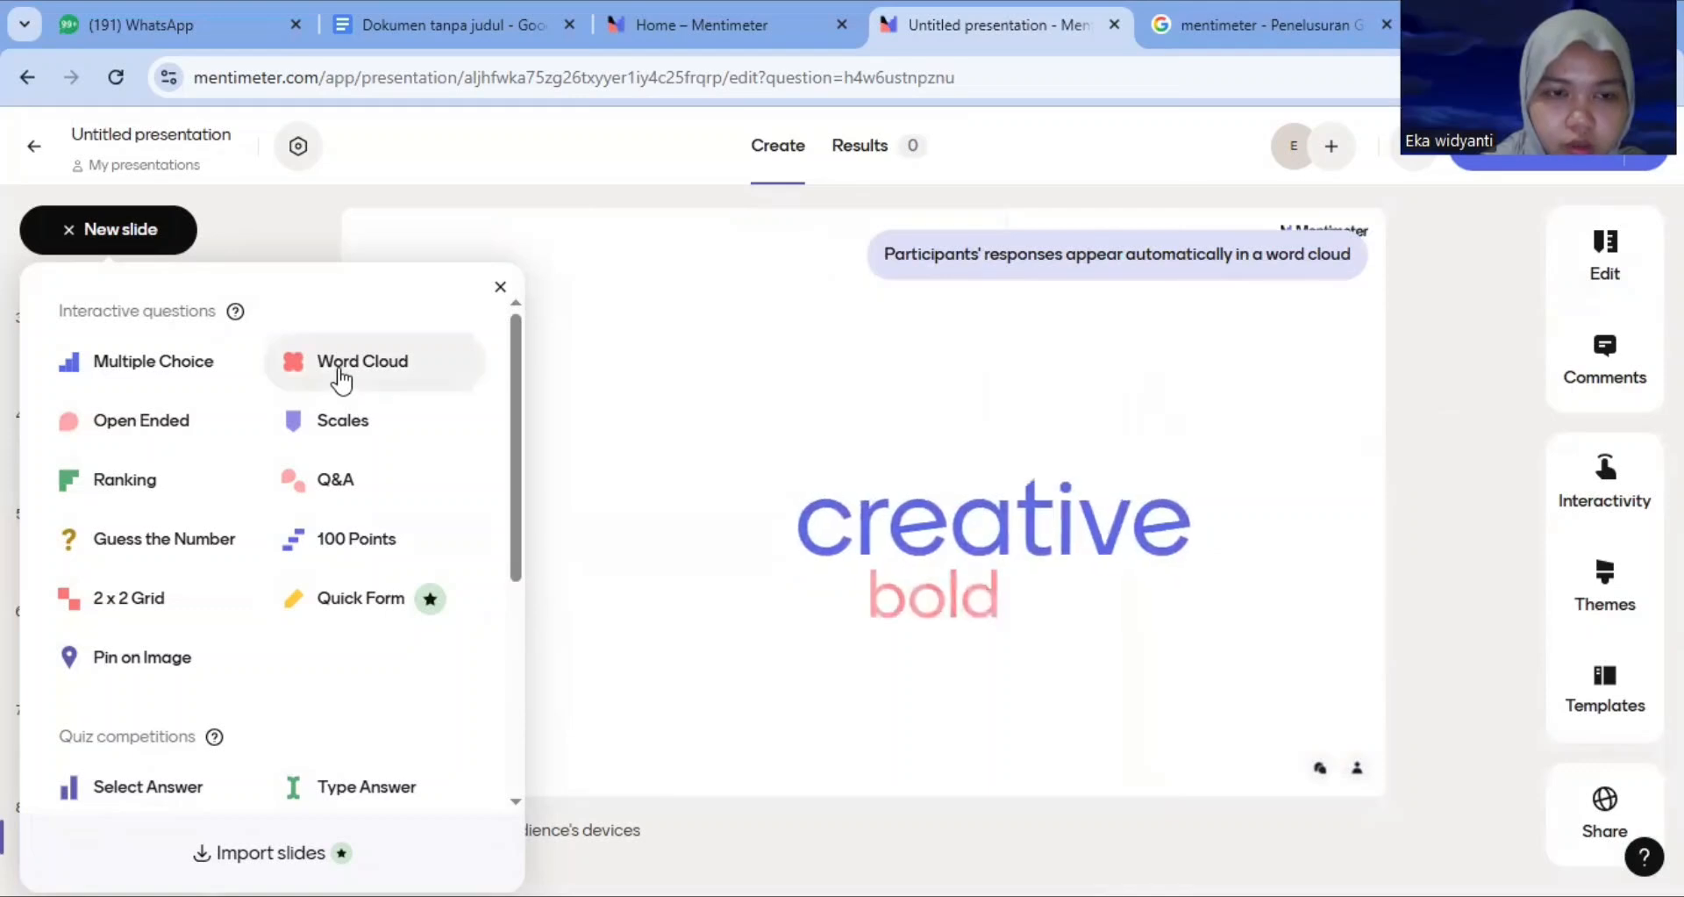
pyautogui.click(340, 364)
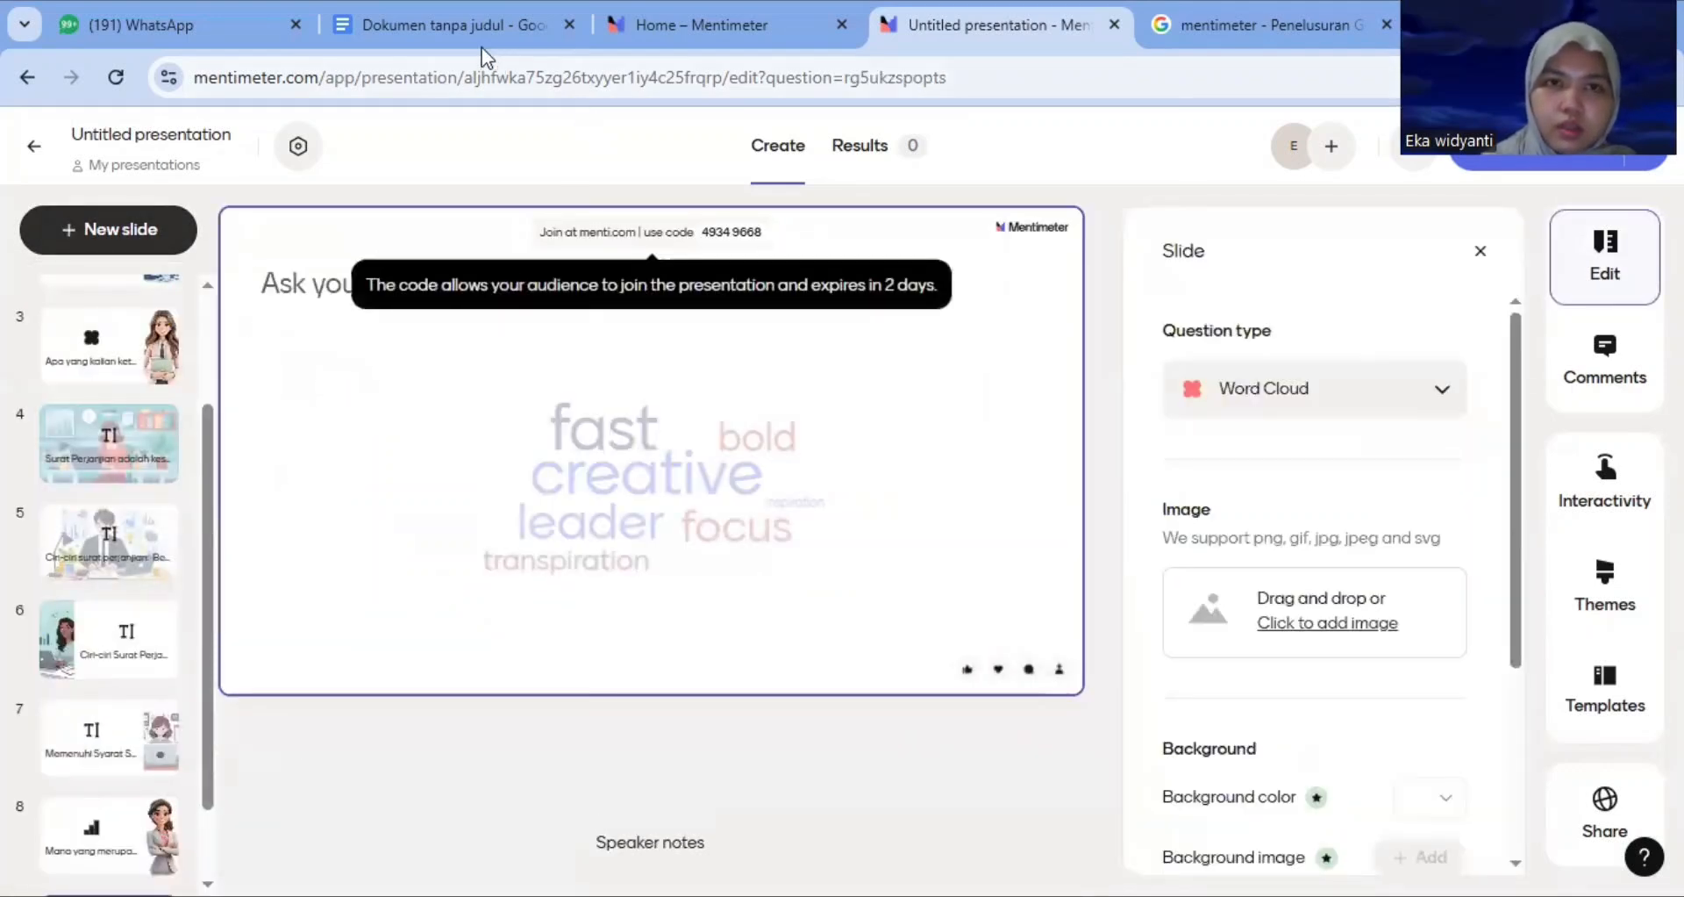
# Copy 'Apa risiko jika perjanjian hanya dilakukan secara lisan?' from the Google Doc and paste it as the word cloud question
pyautogui.click(476, 24)
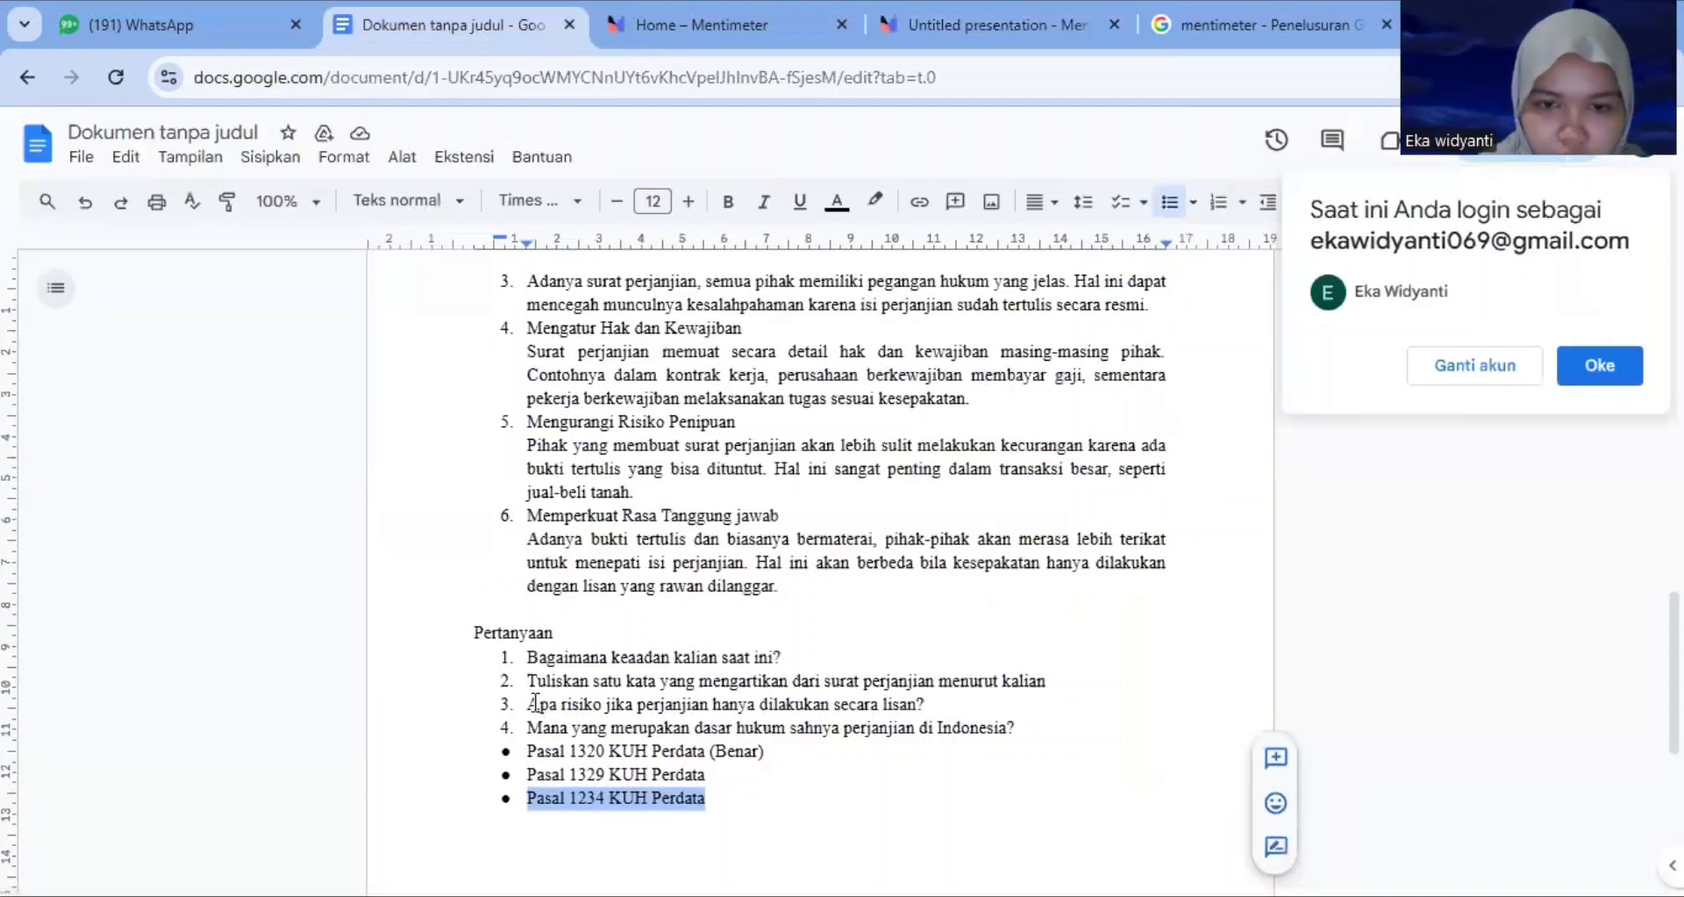
pyautogui.moveTo(531, 704); pyautogui.dragTo(952, 710)
pyautogui.hotkey('ctrl', 'c')
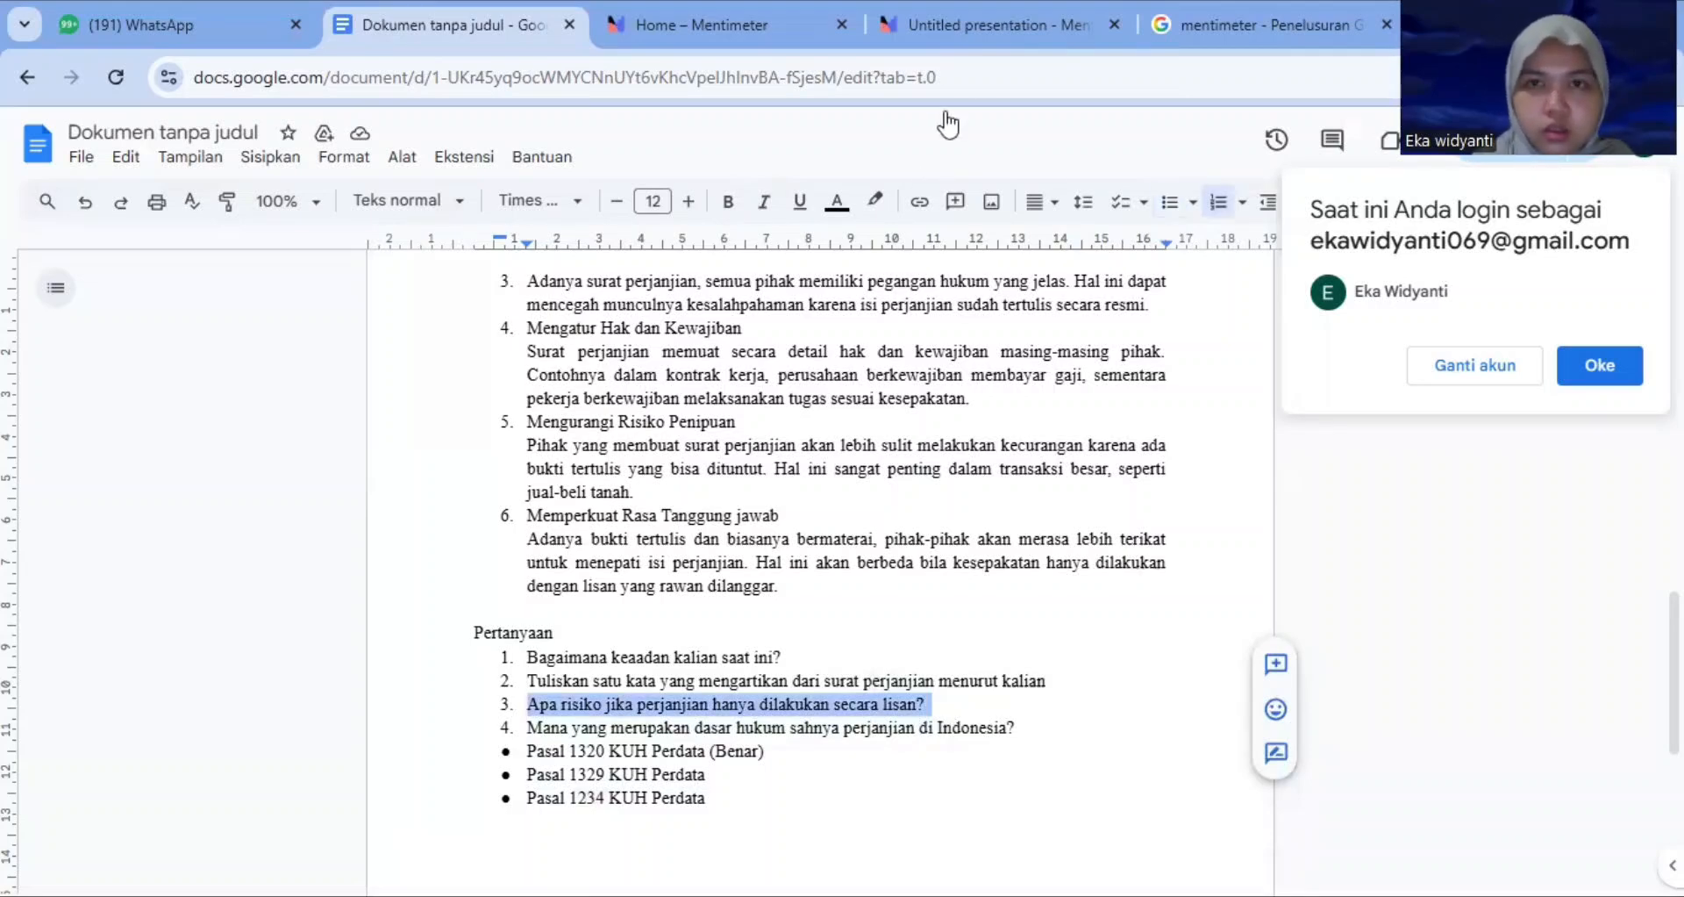
pyautogui.click(1005, 24)
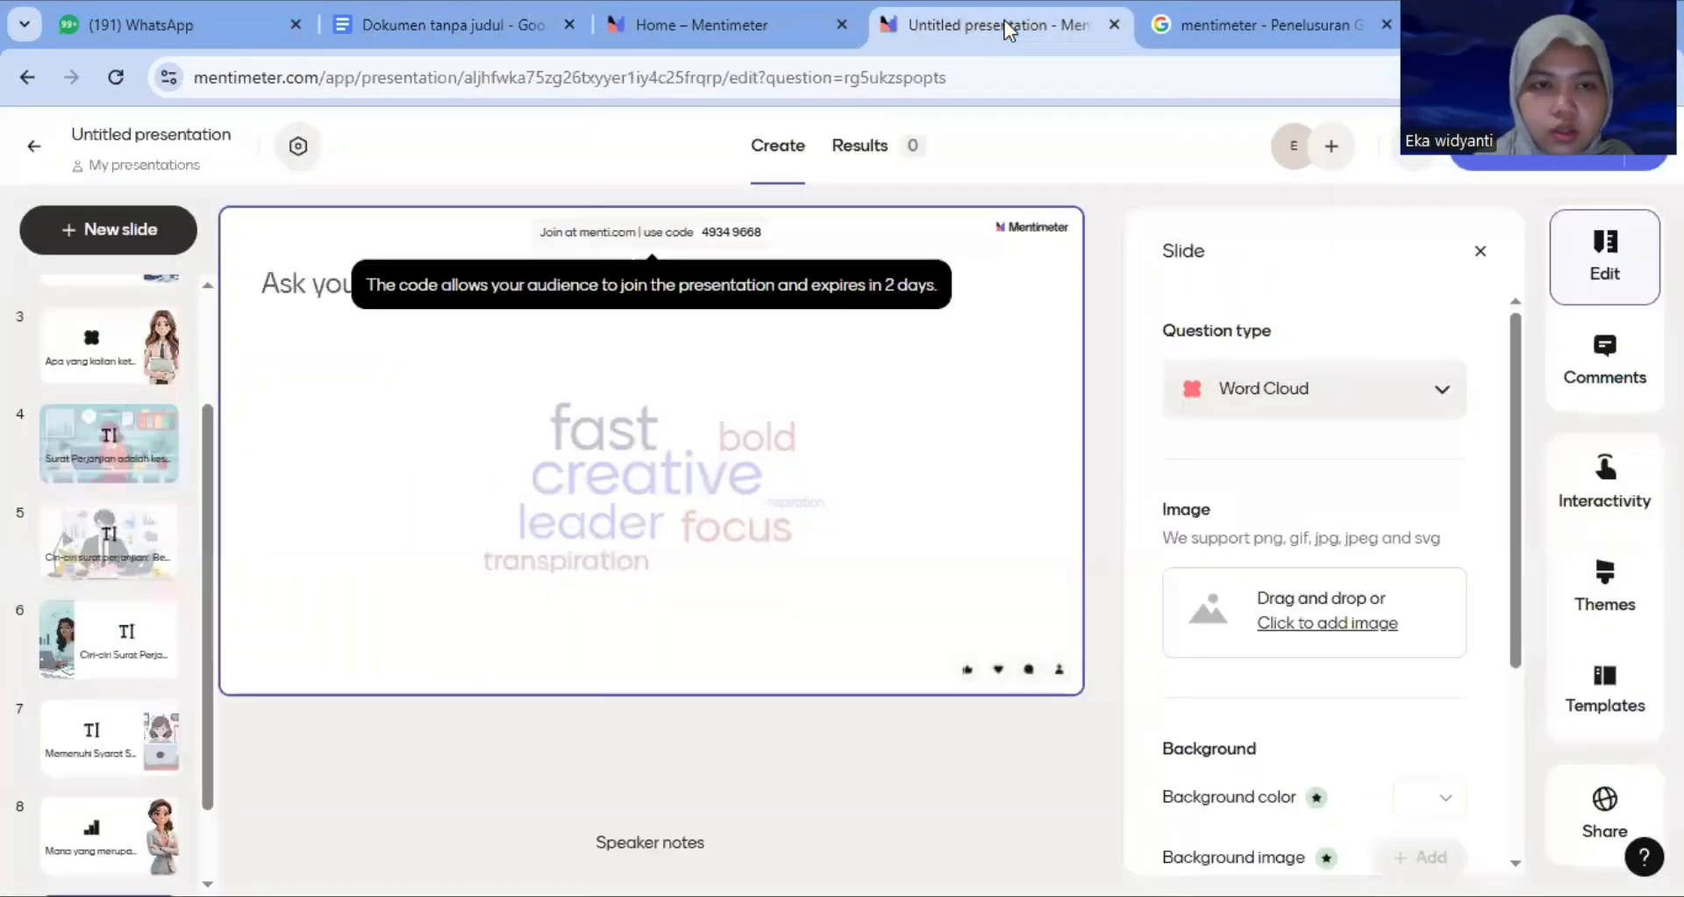
pyautogui.click(332, 285)
pyautogui.hotkey('ctrl', 'v')
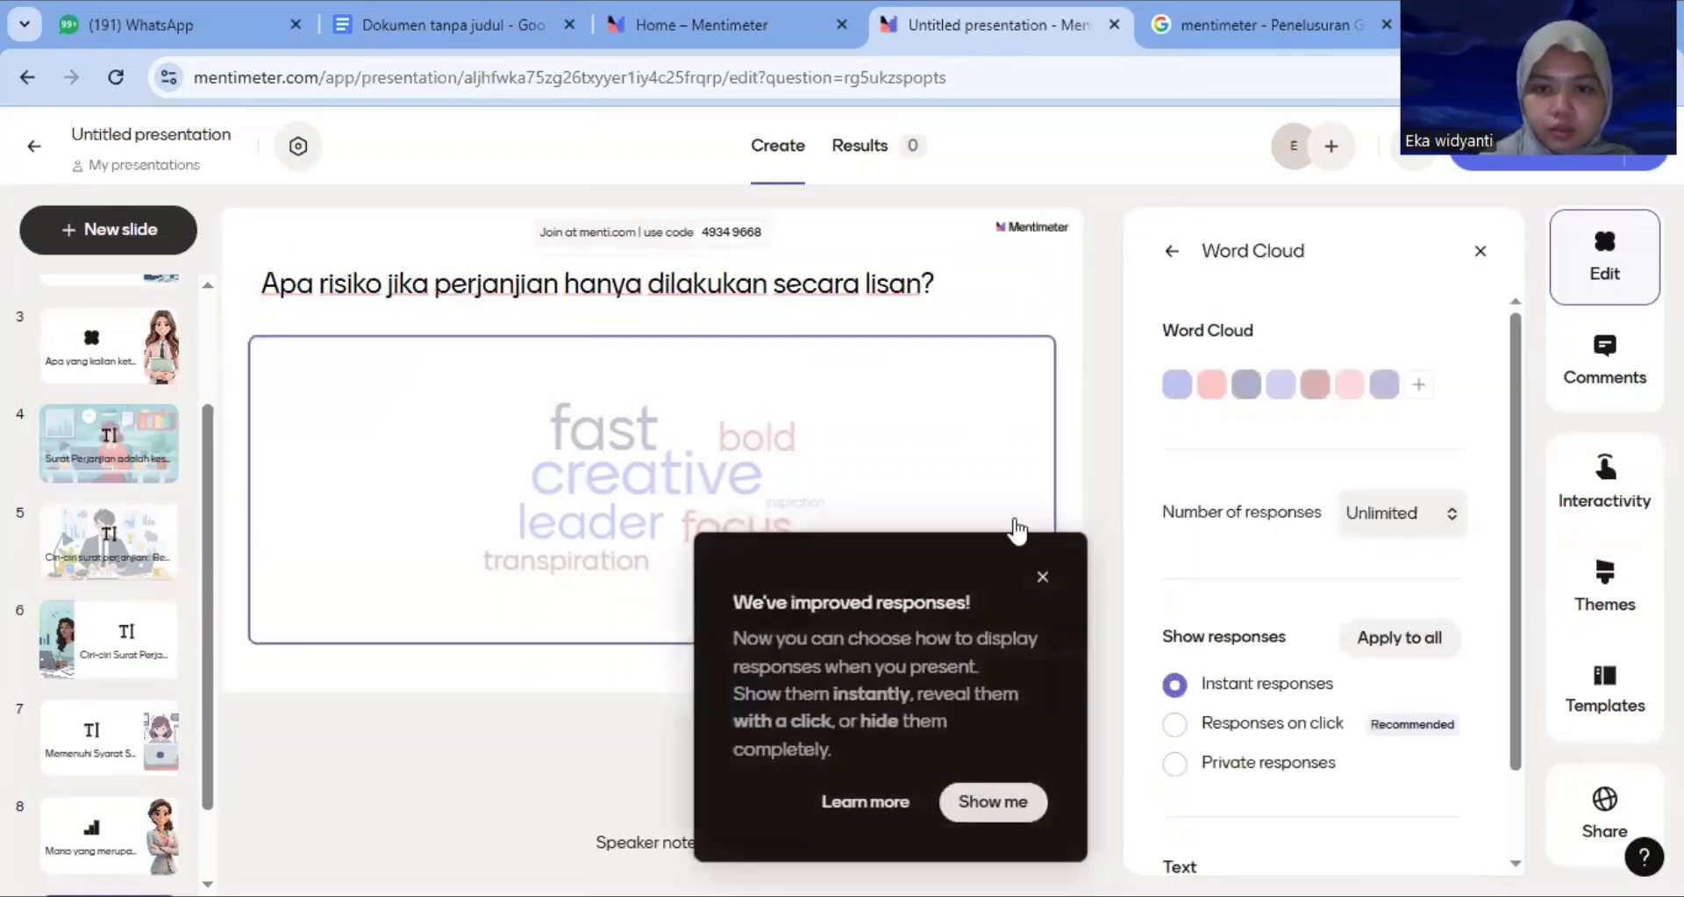
pyautogui.click(1043, 576)
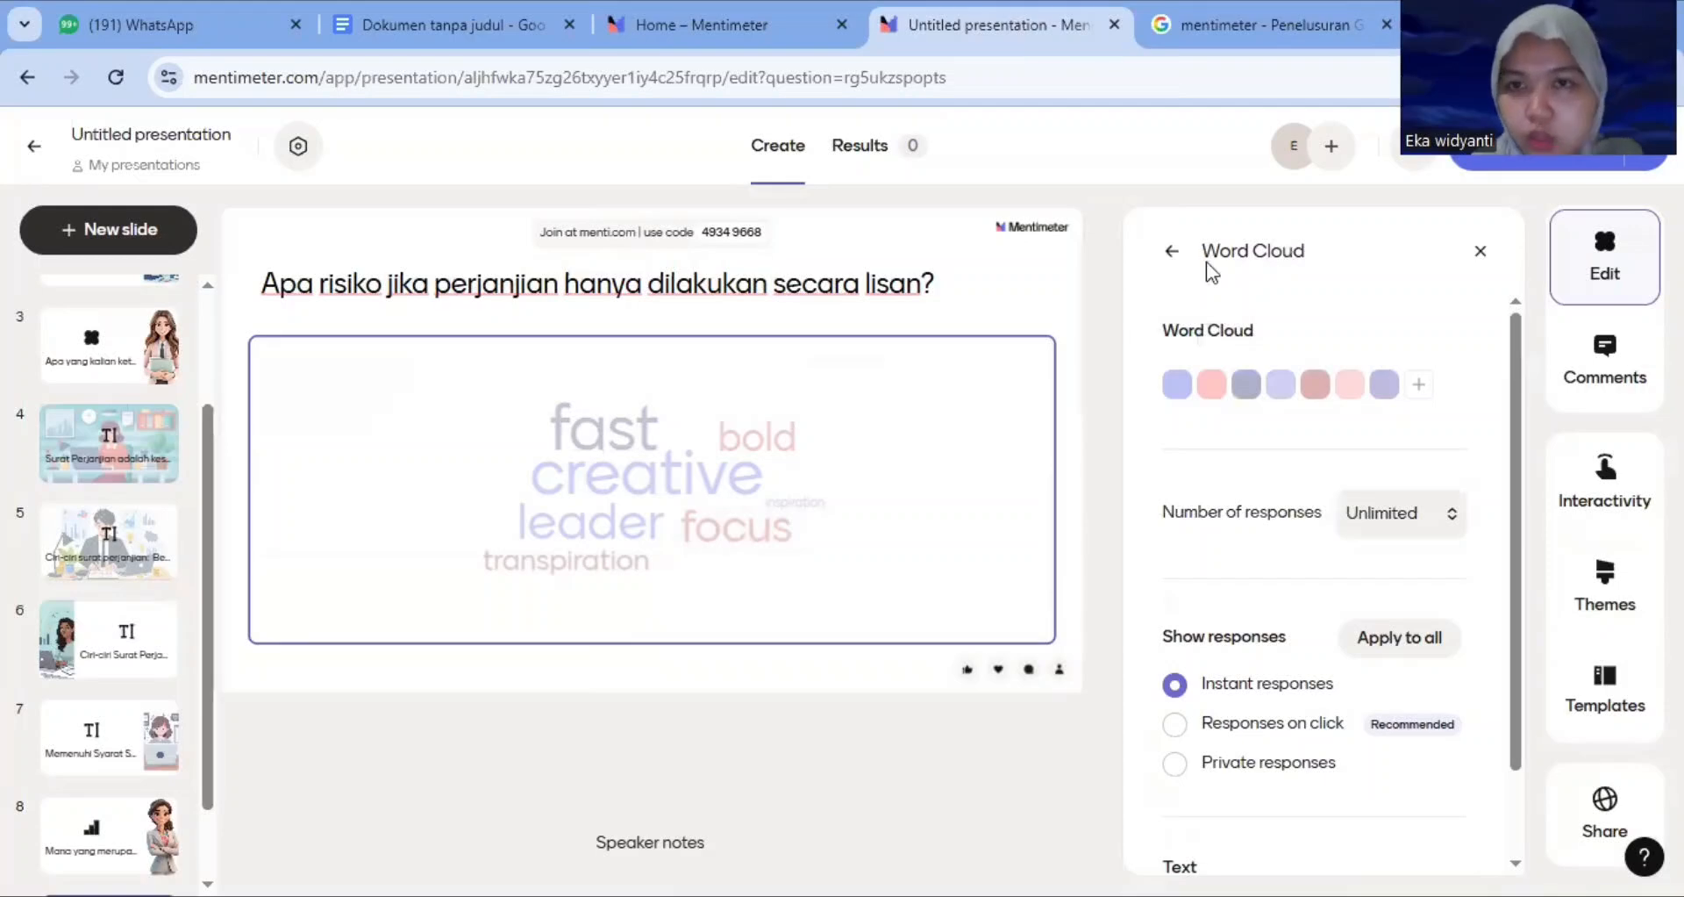
# Upload the image 'WhatsApp Image 2025-12-22 at 05.33.12' from Downloads as the word cloud slide's image
pyautogui.click(1176, 251)
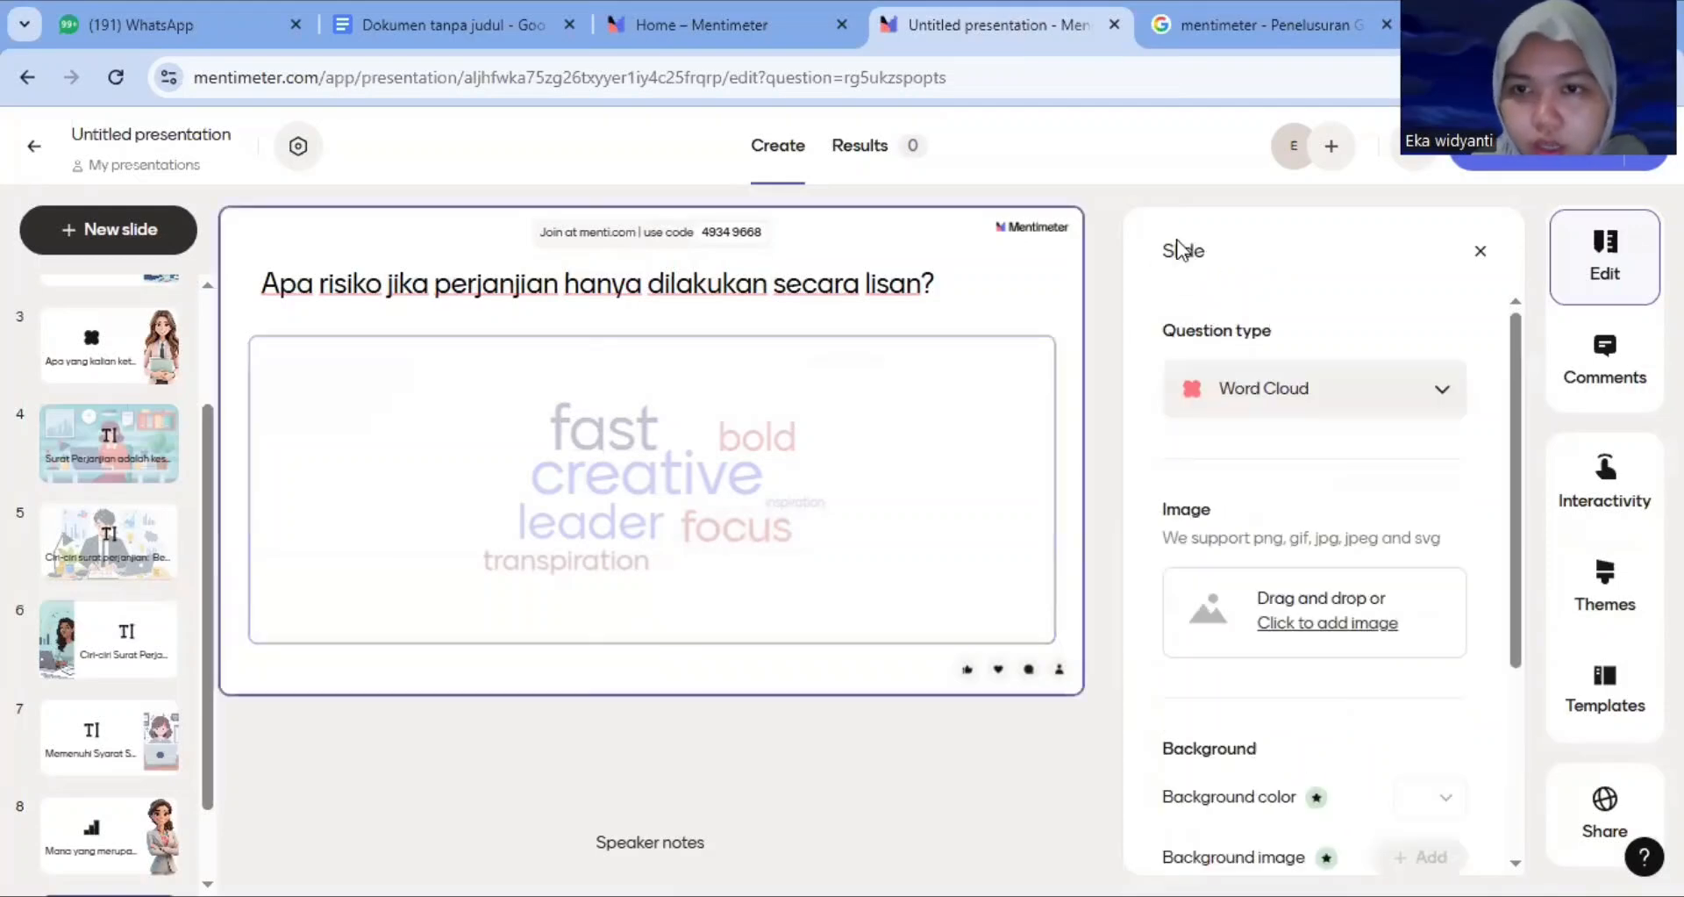
pyautogui.click(1331, 630)
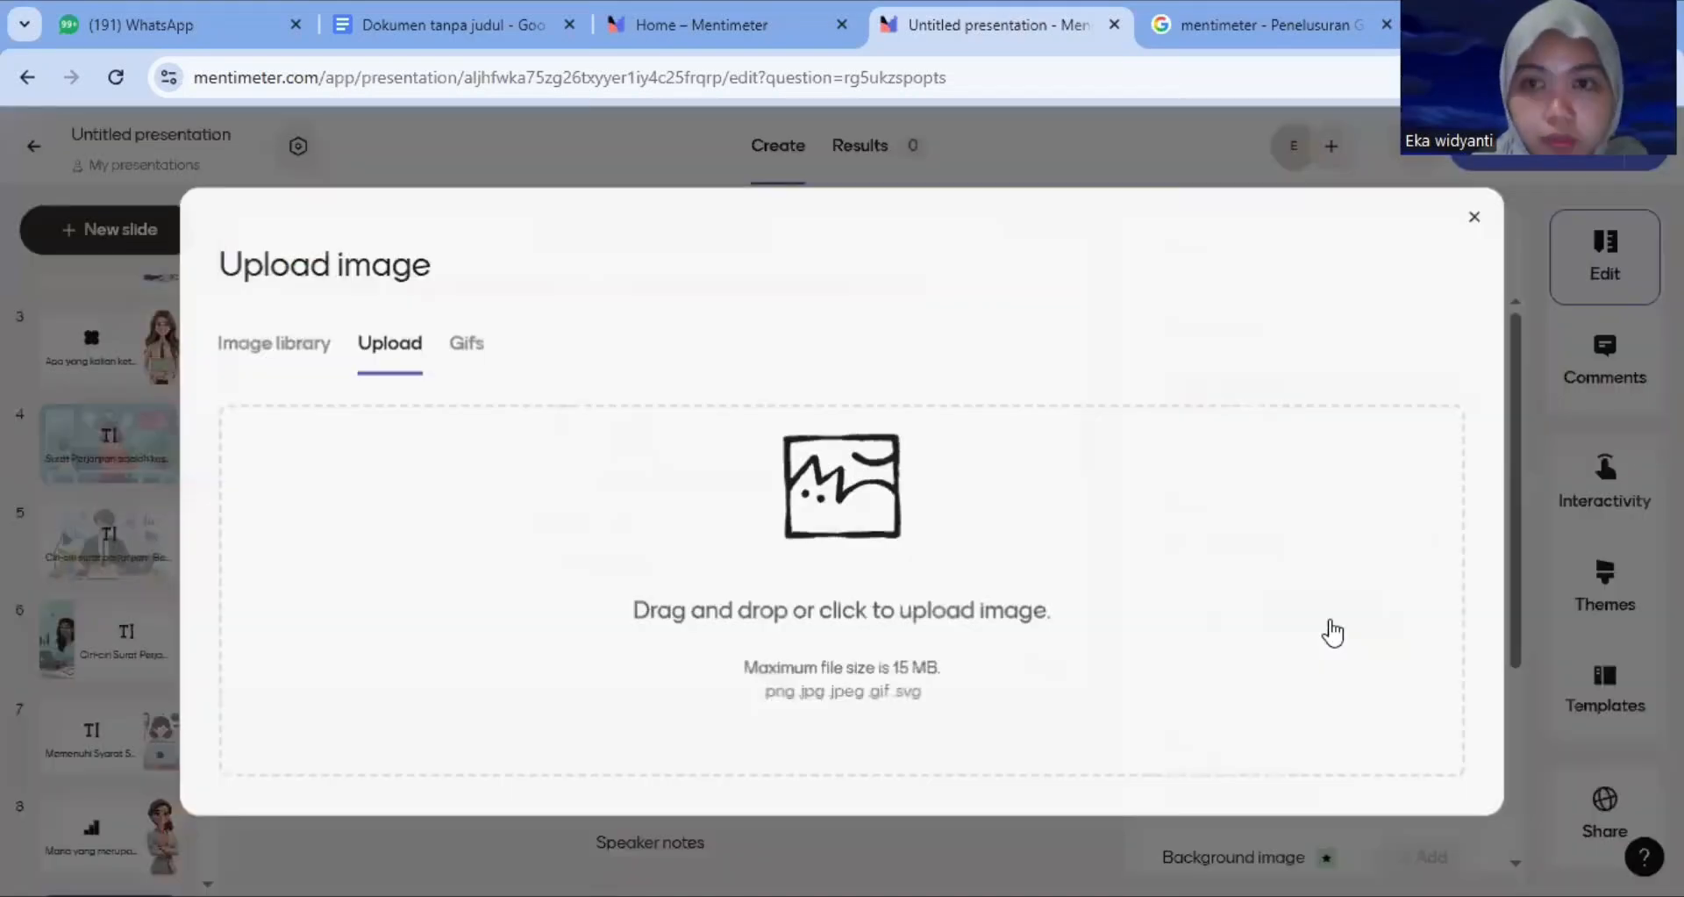
pyautogui.click(831, 497)
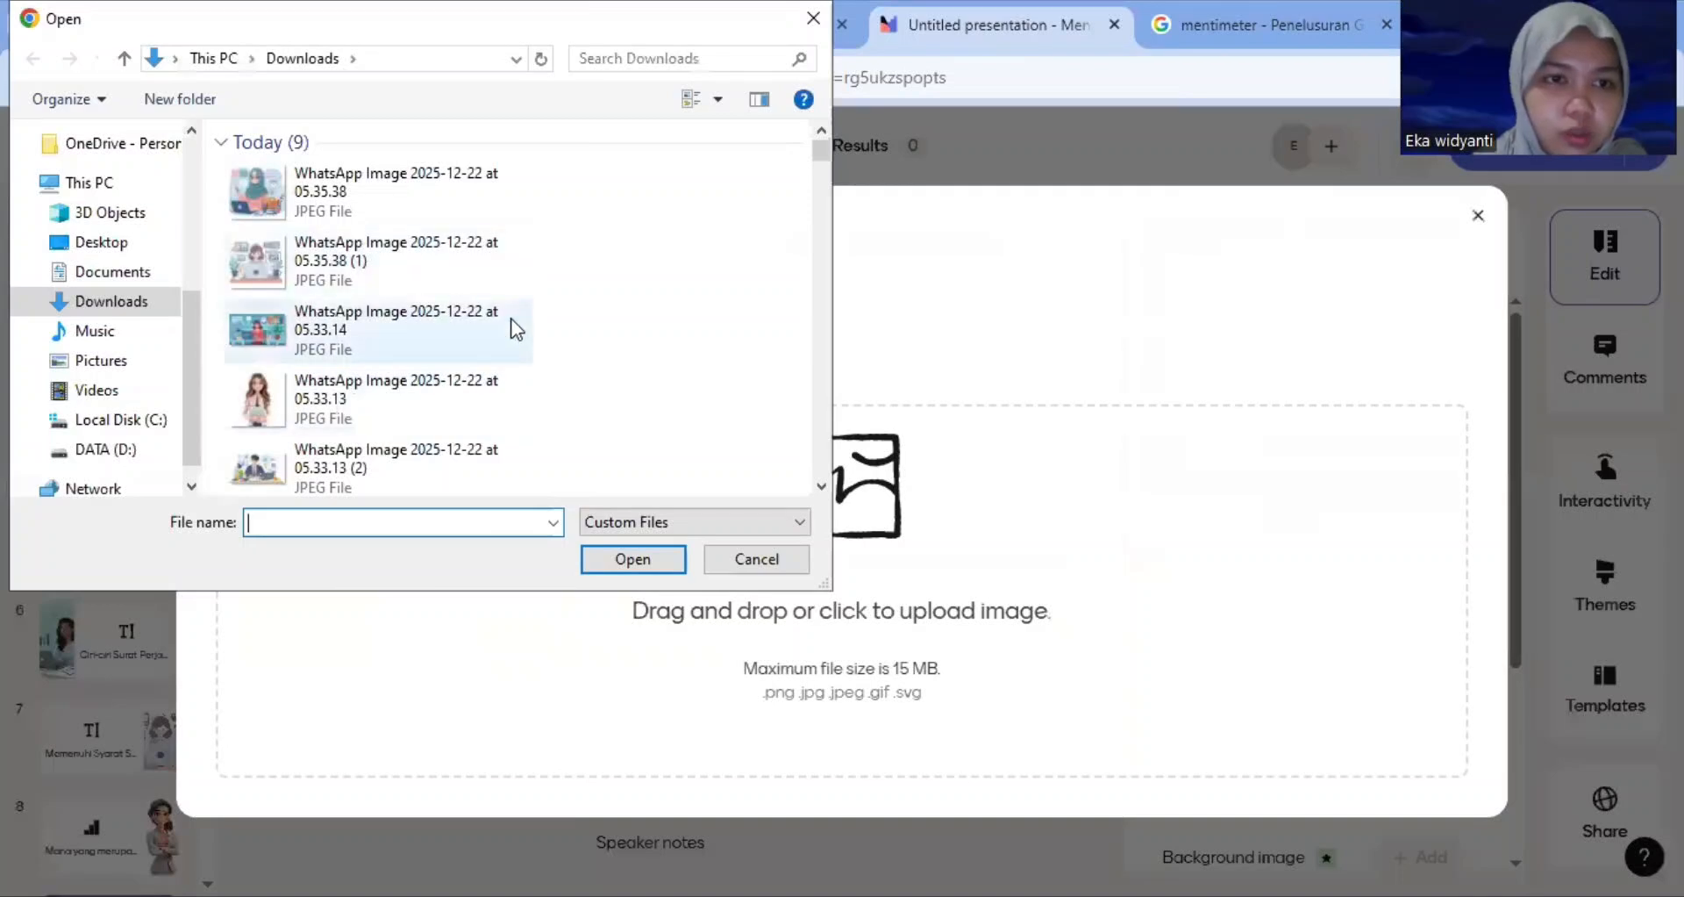
pyautogui.moveTo(824, 153); pyautogui.dragTo(819, 177)
pyautogui.click(395, 179)
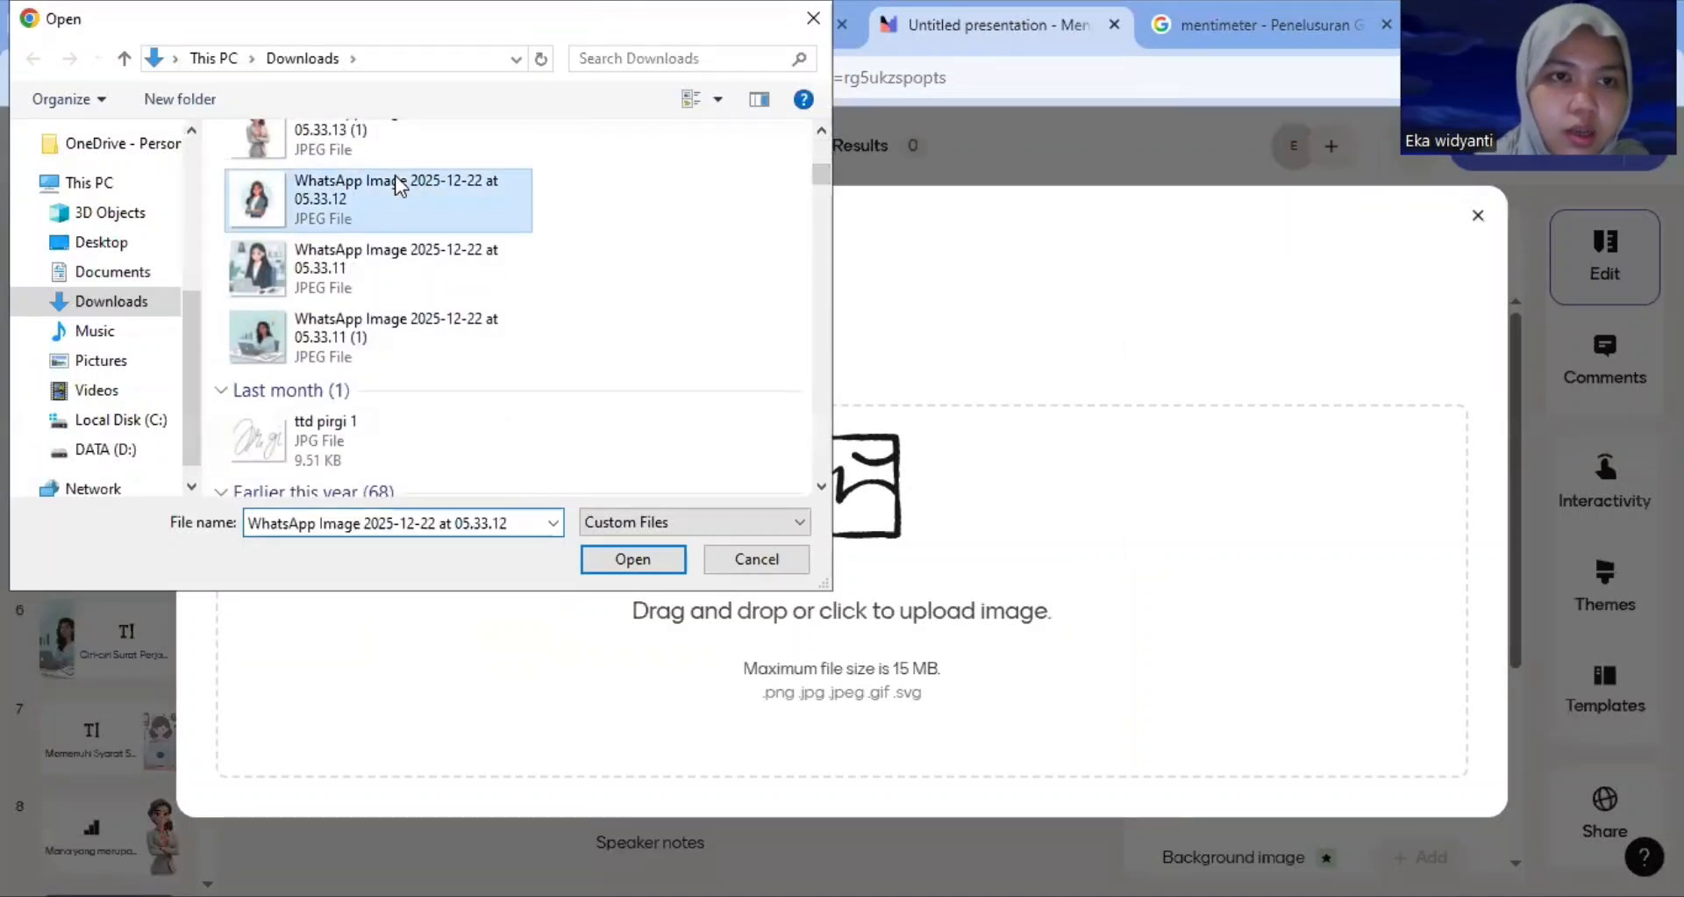
pyautogui.click(633, 559)
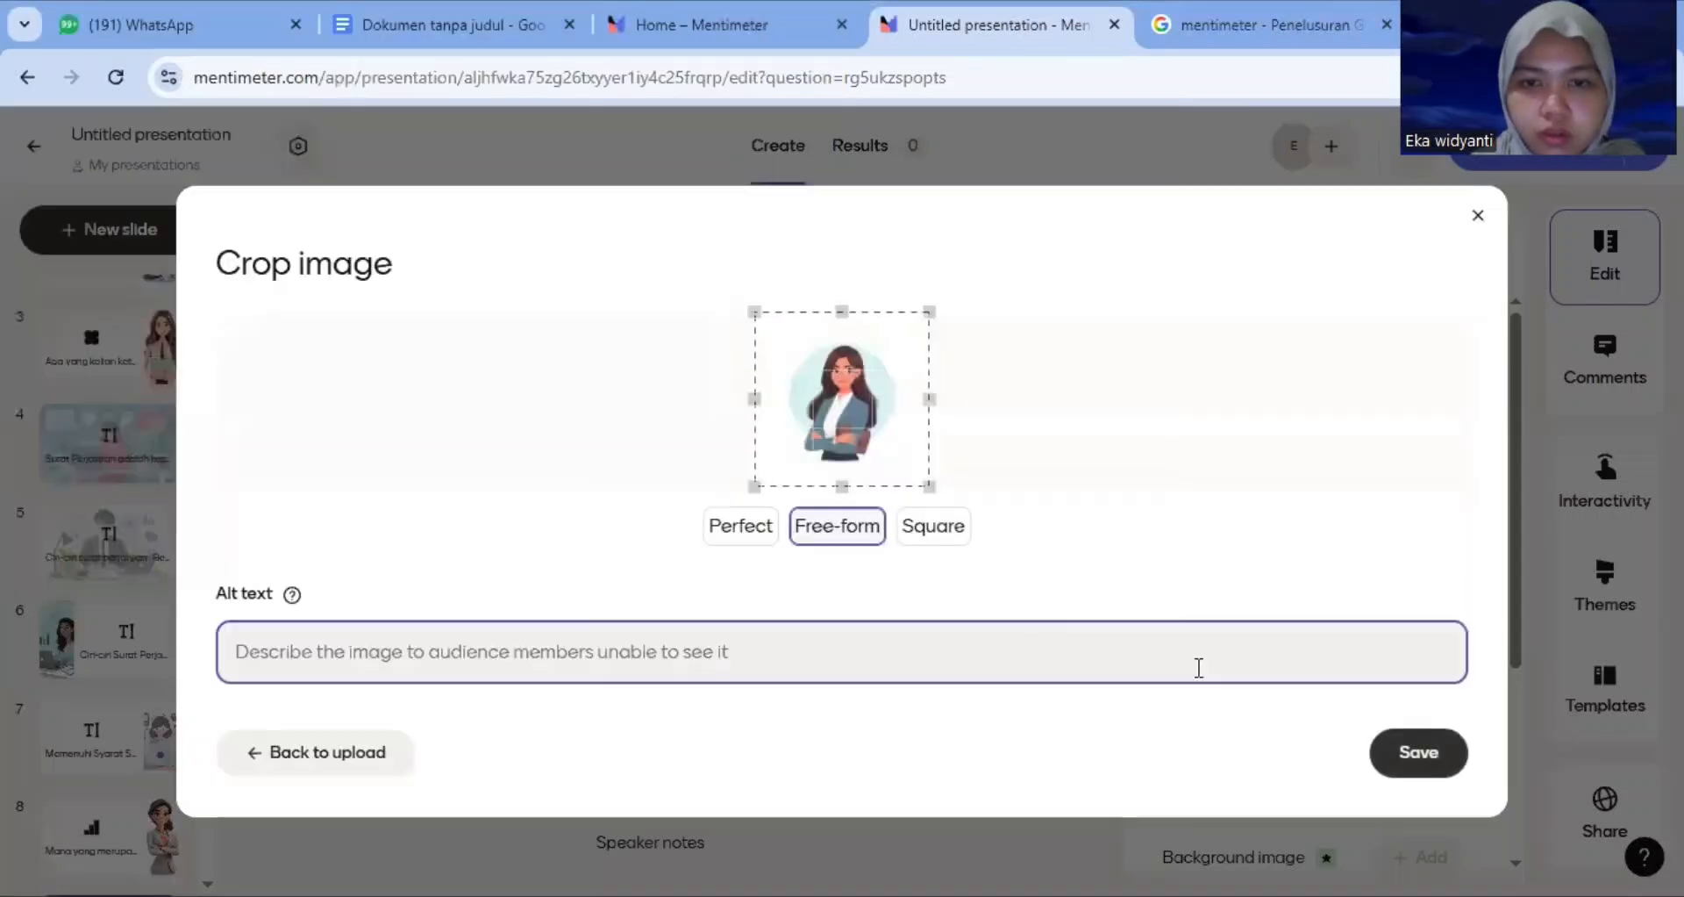
pyautogui.click(1457, 758)
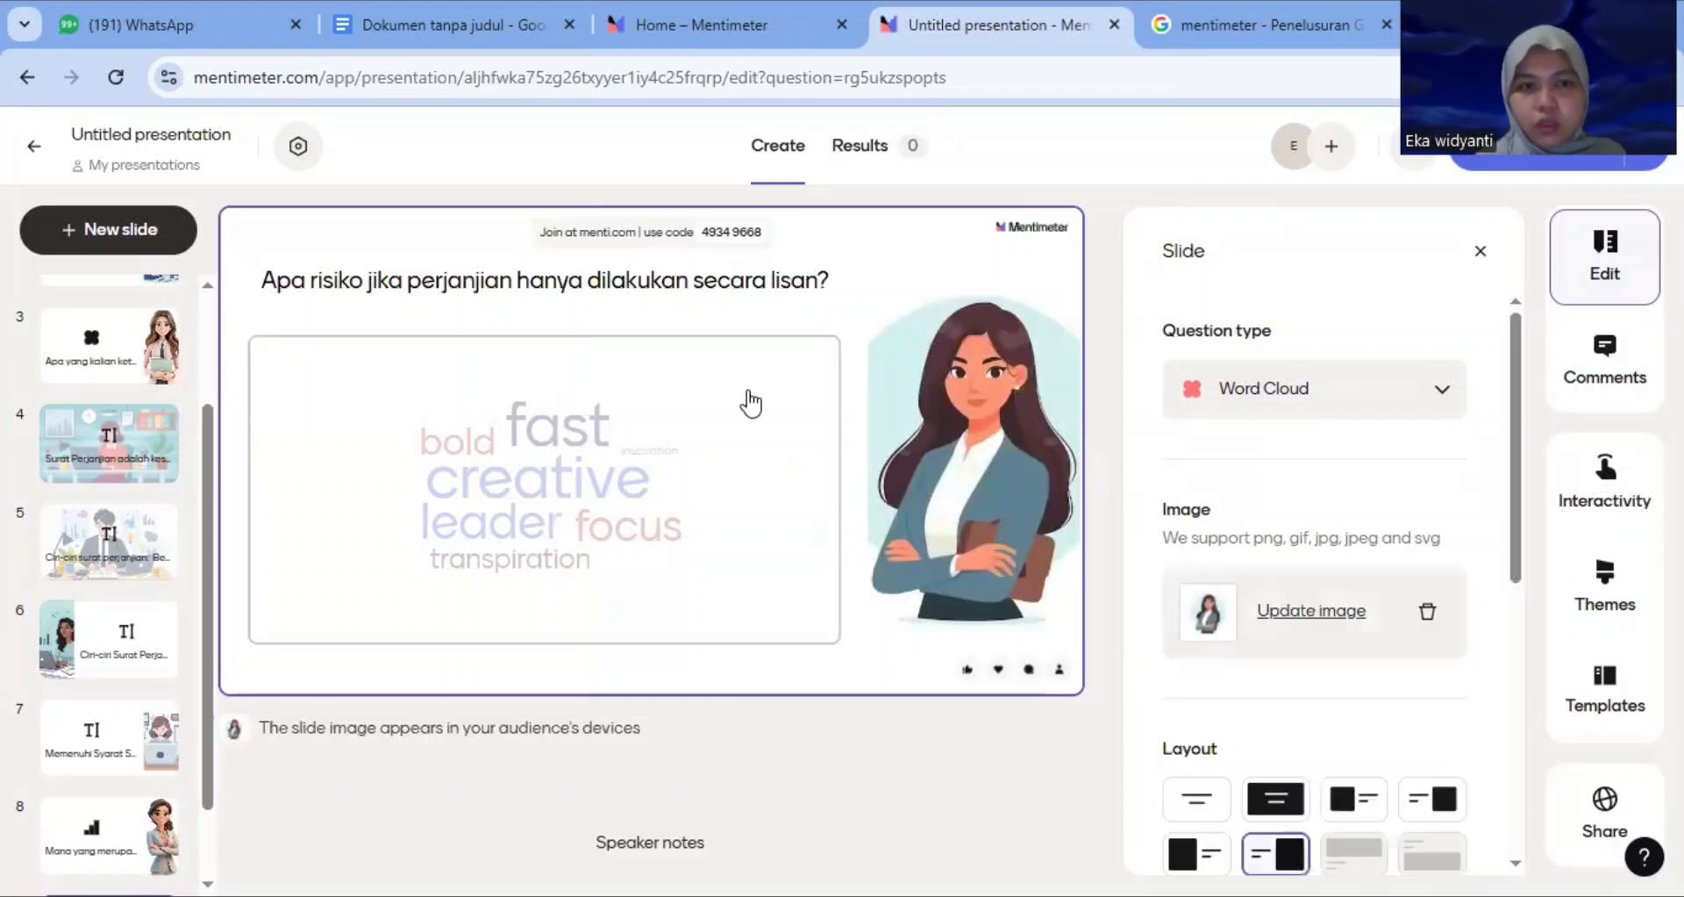
pyautogui.click(1481, 256)
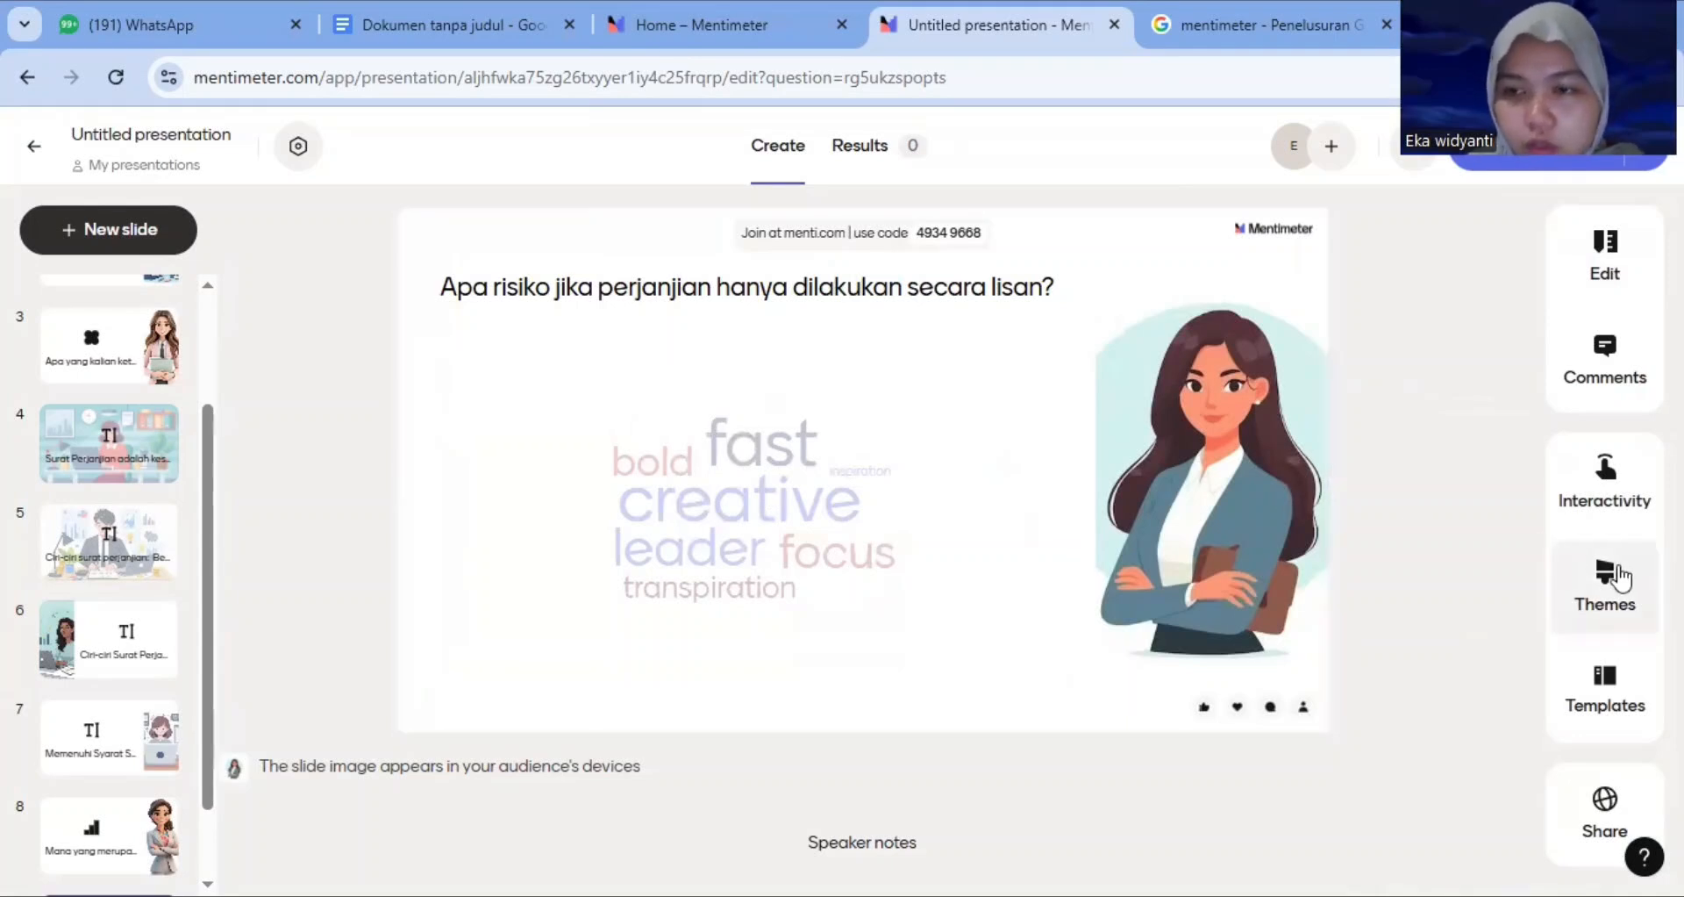
# Apply the Rosehip default theme to the presentation and review the first slides with it
pyautogui.click(1620, 579)
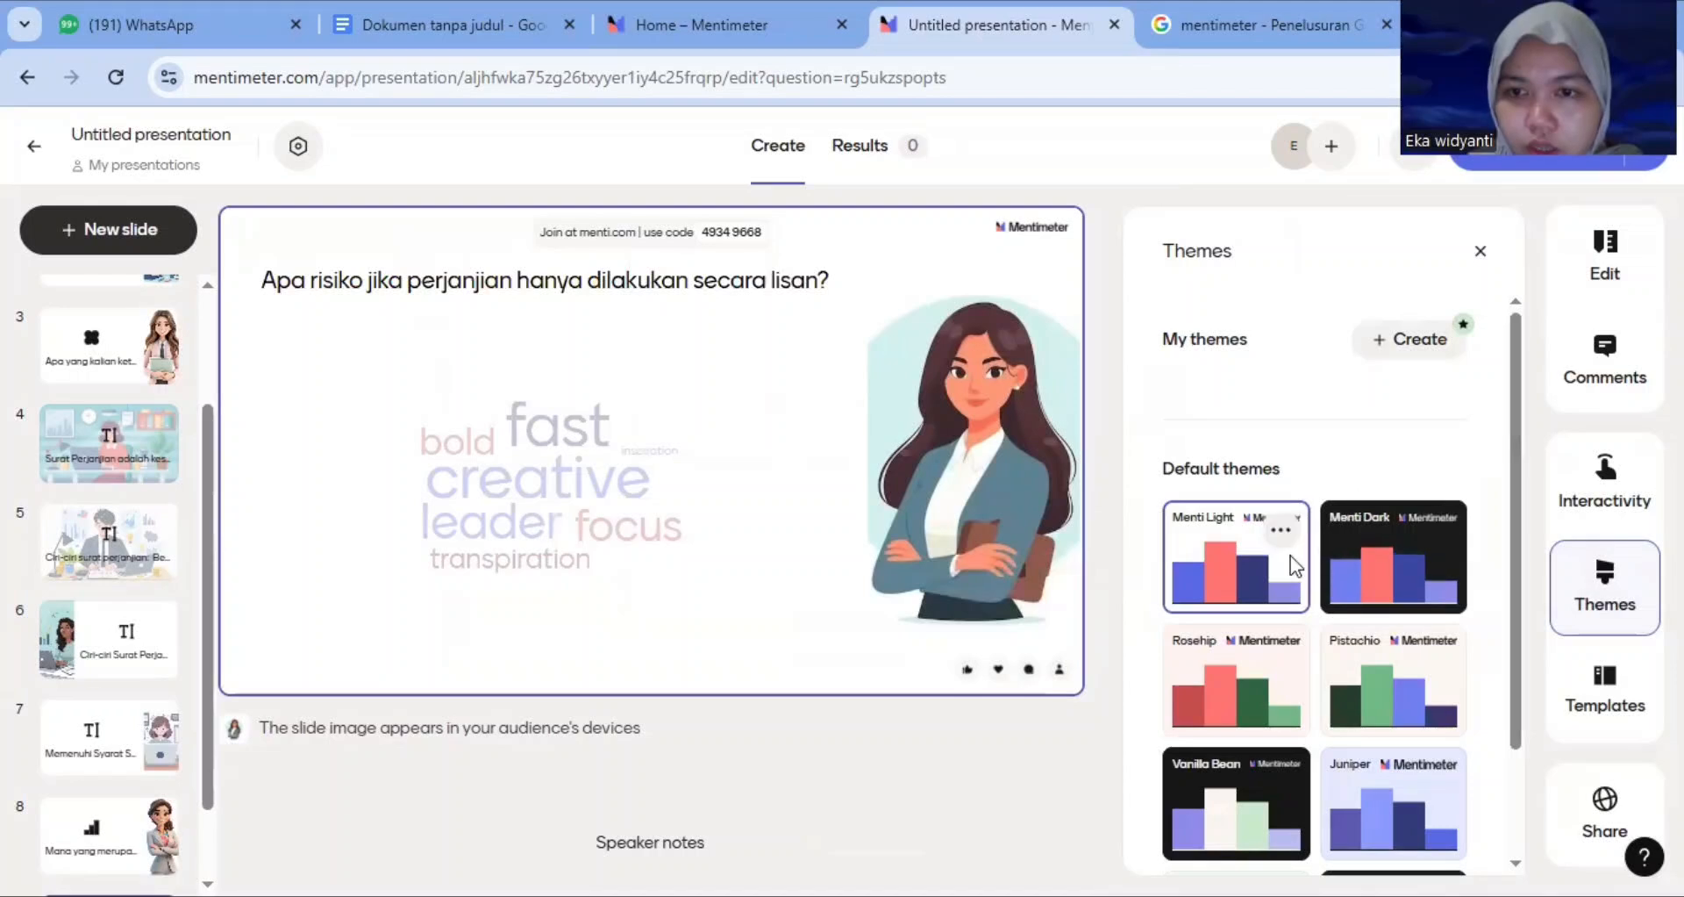
pyautogui.moveTo(1513, 393); pyautogui.dragTo(1239, 540)
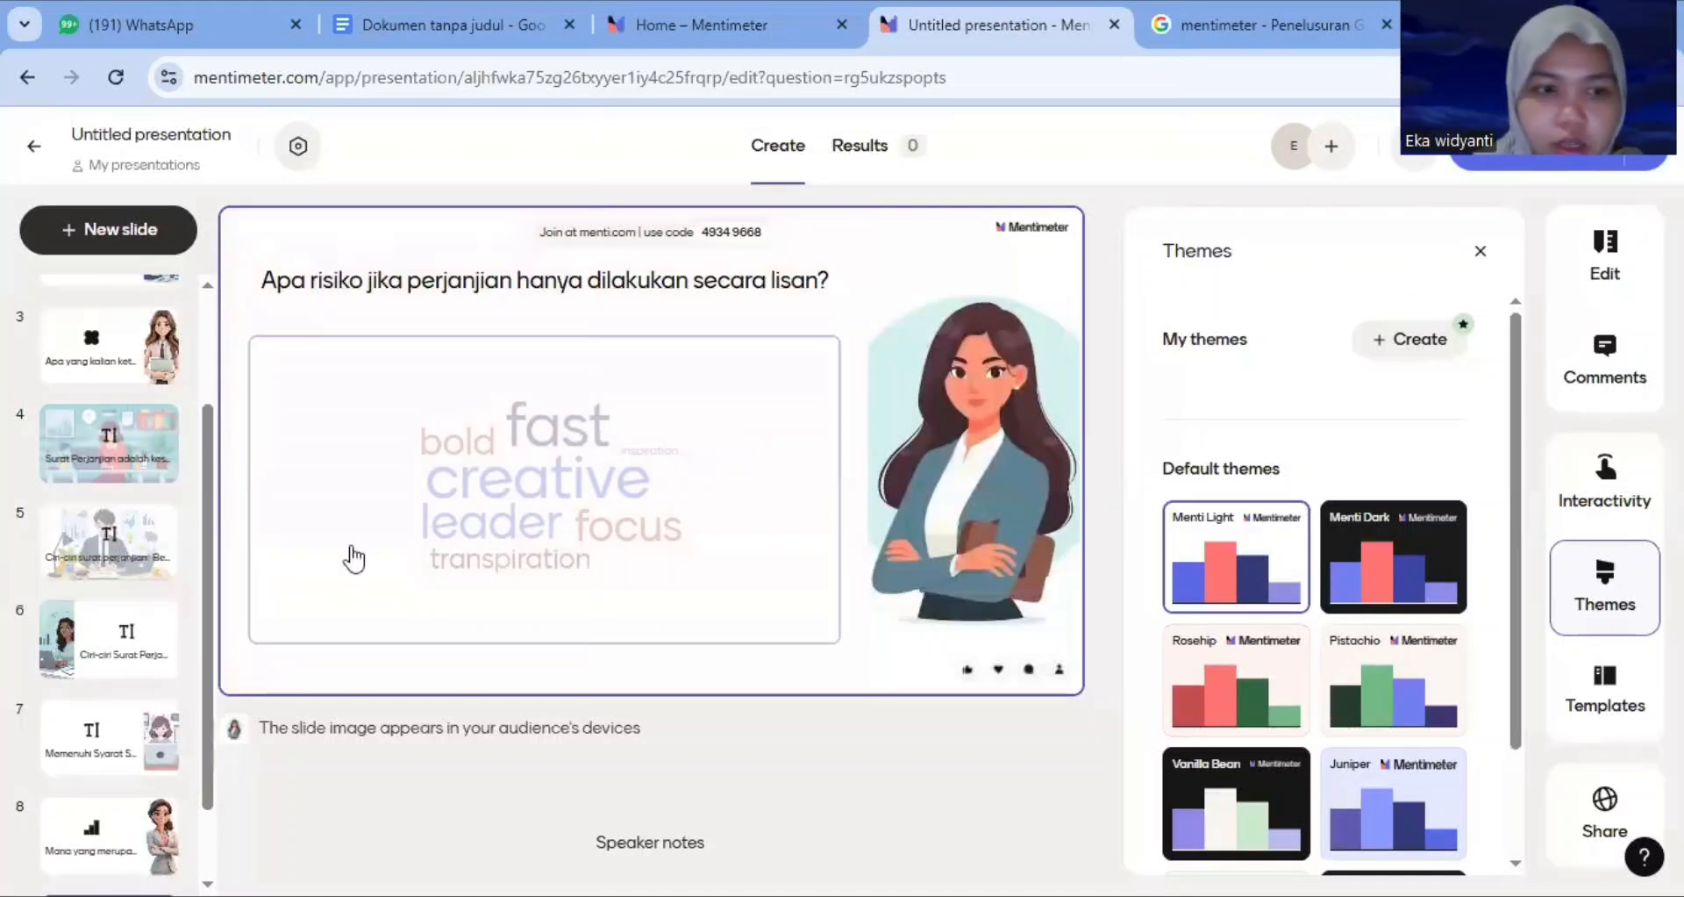
pyautogui.moveTo(208, 520); pyautogui.dragTo(200, 339)
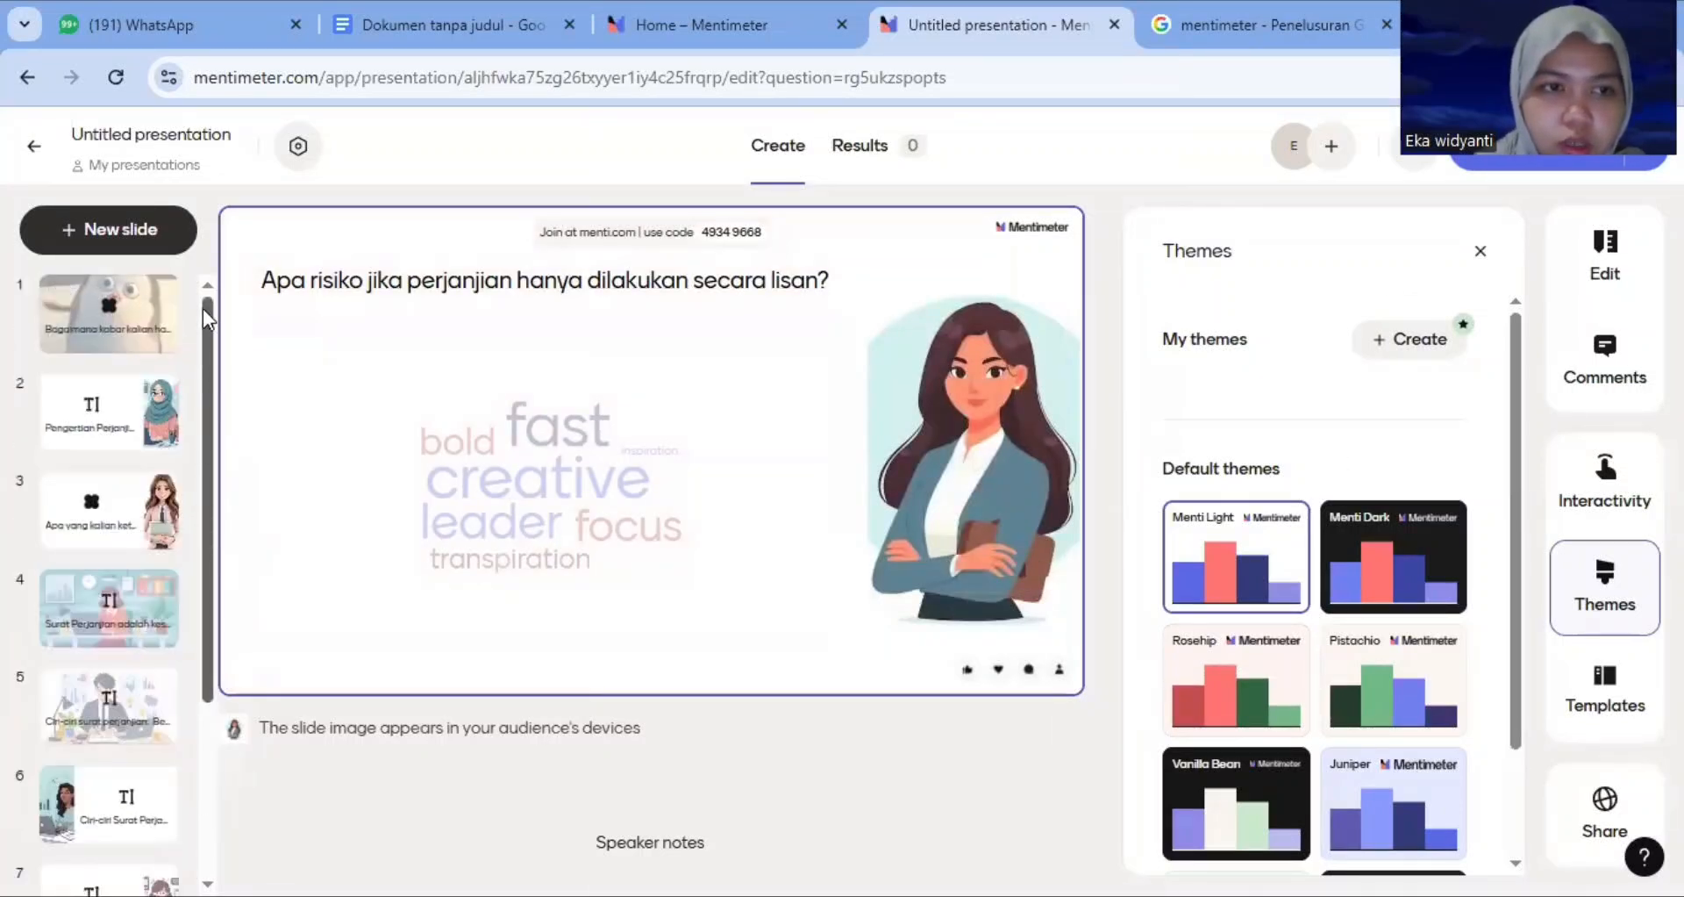
pyautogui.click(114, 408)
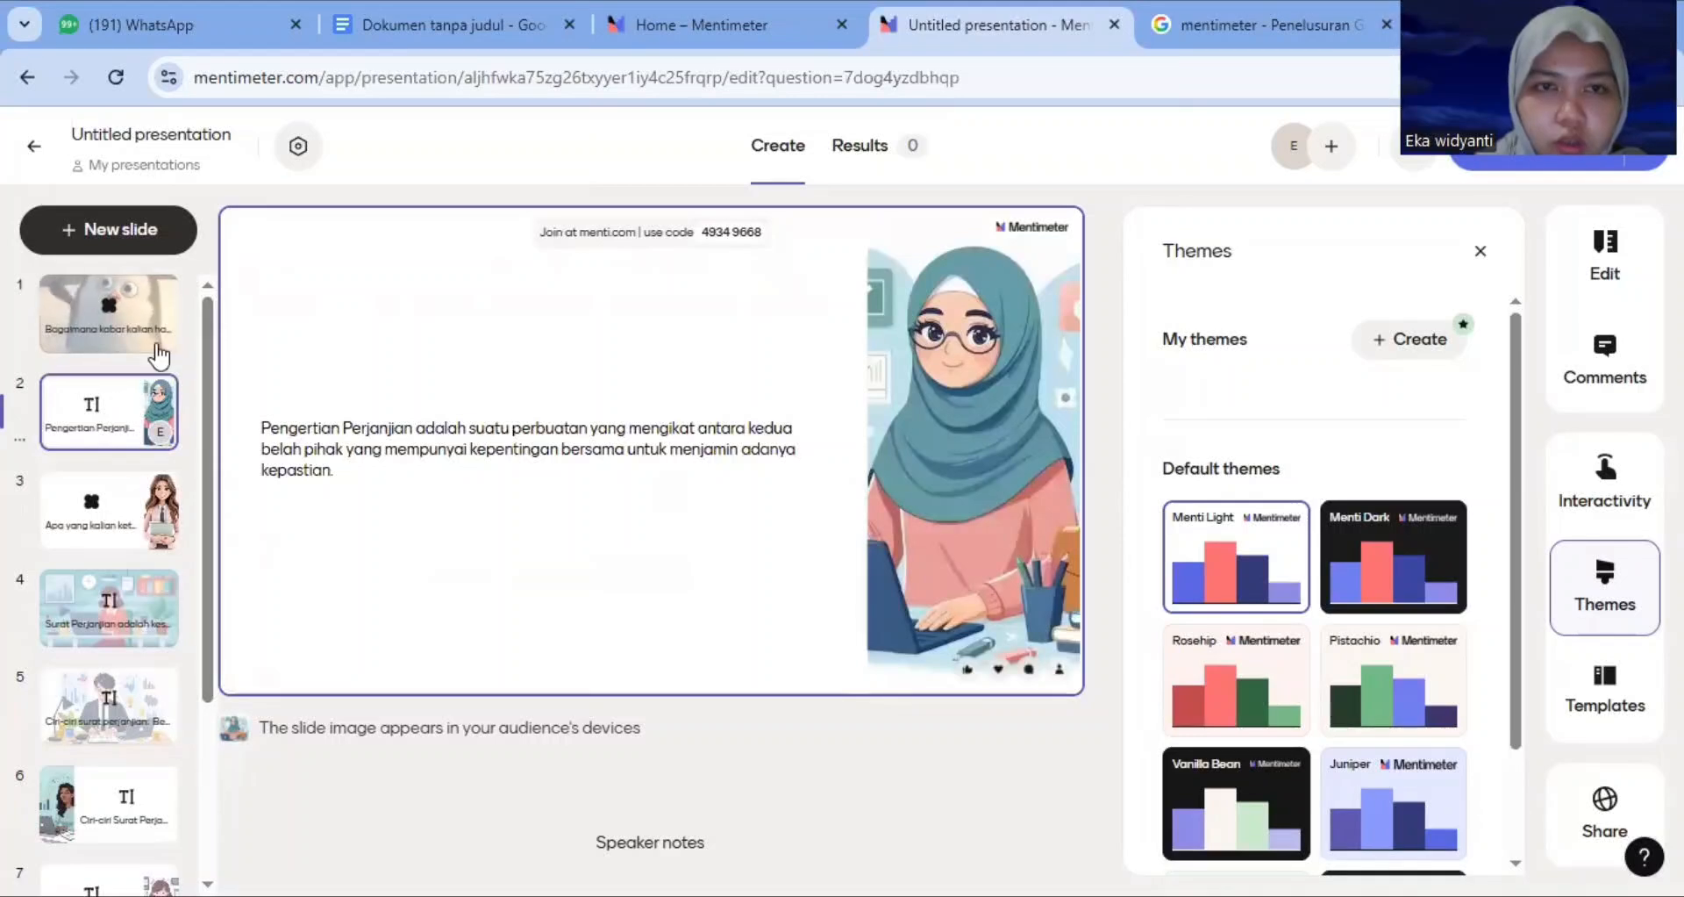
pyautogui.click(132, 312)
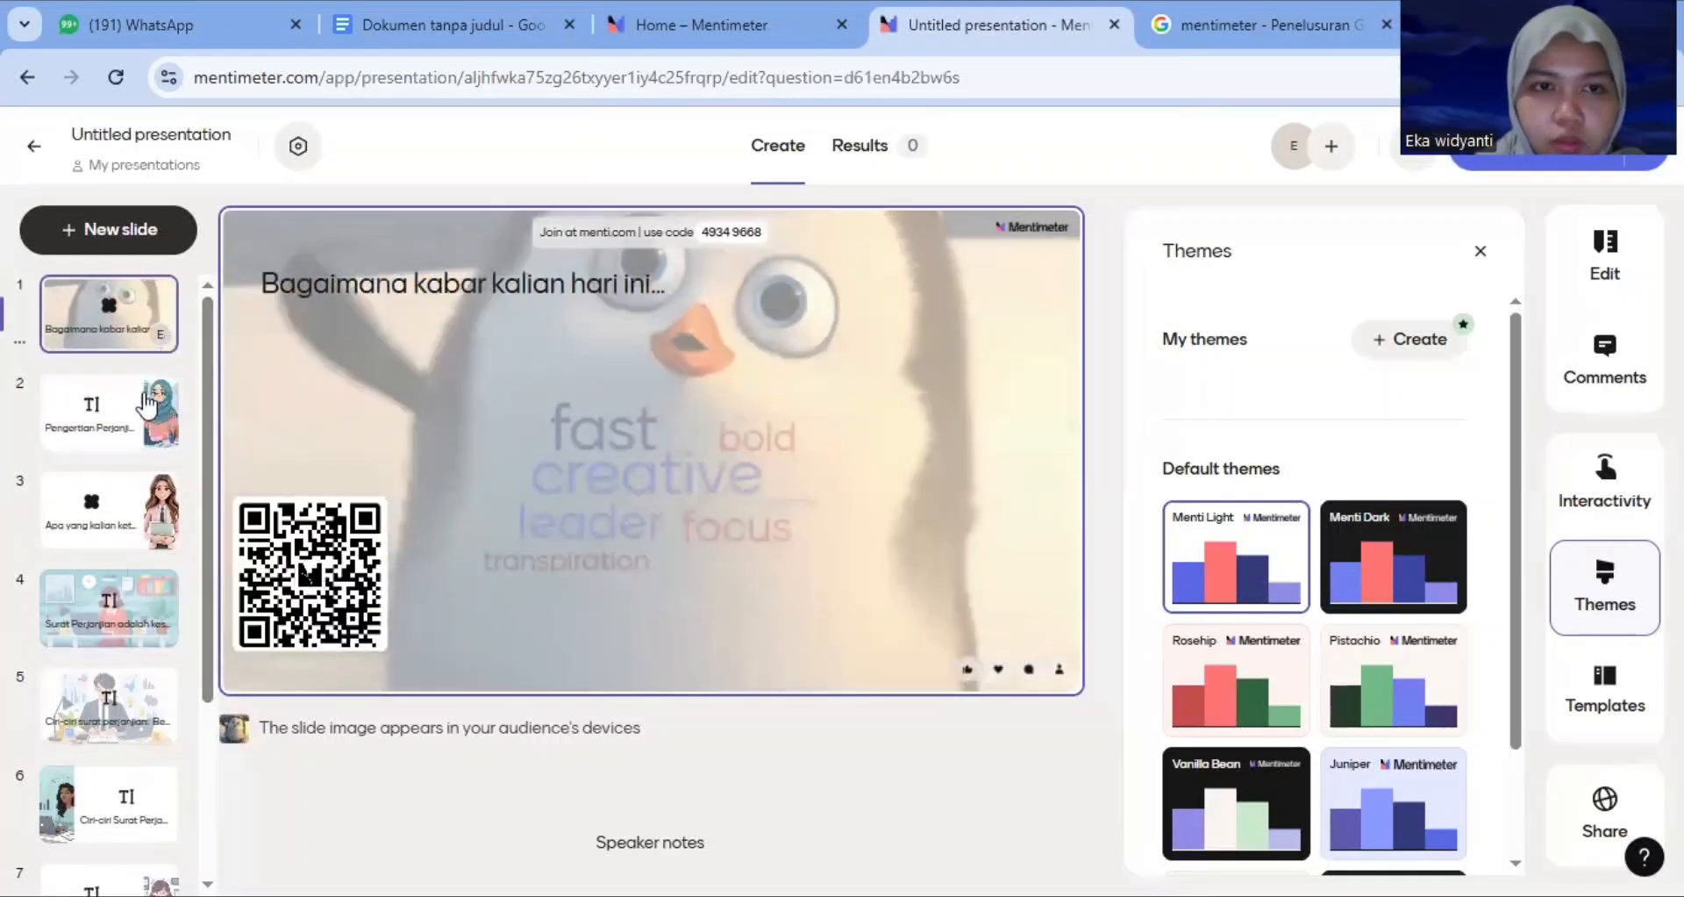
pyautogui.click(147, 405)
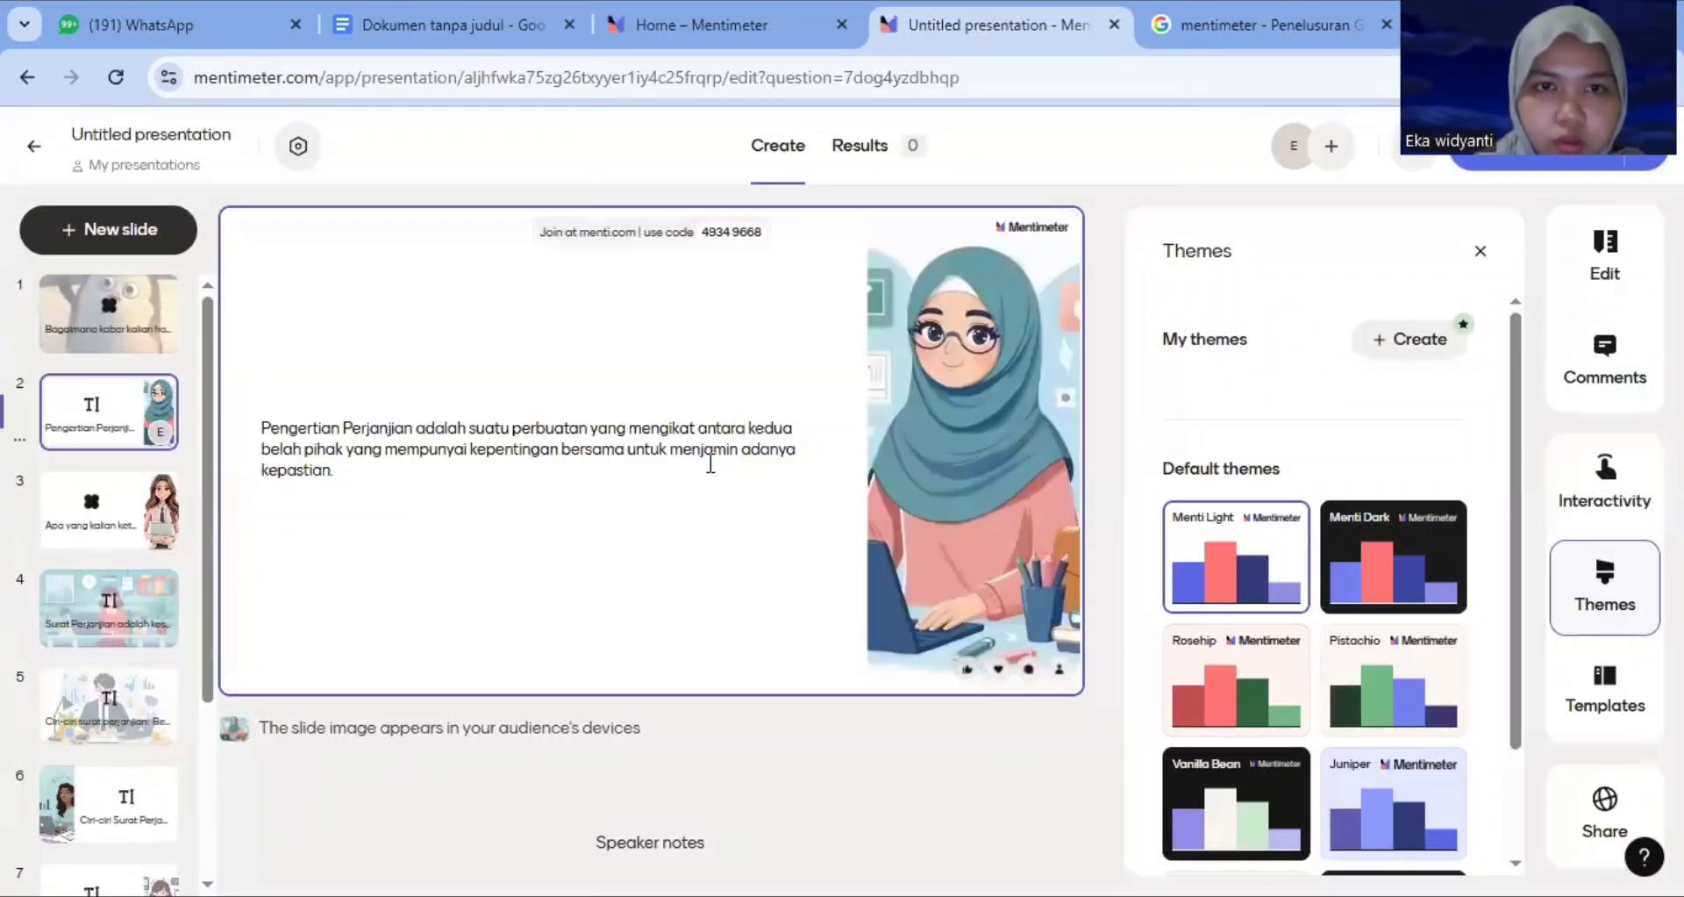
pyautogui.click(1246, 680)
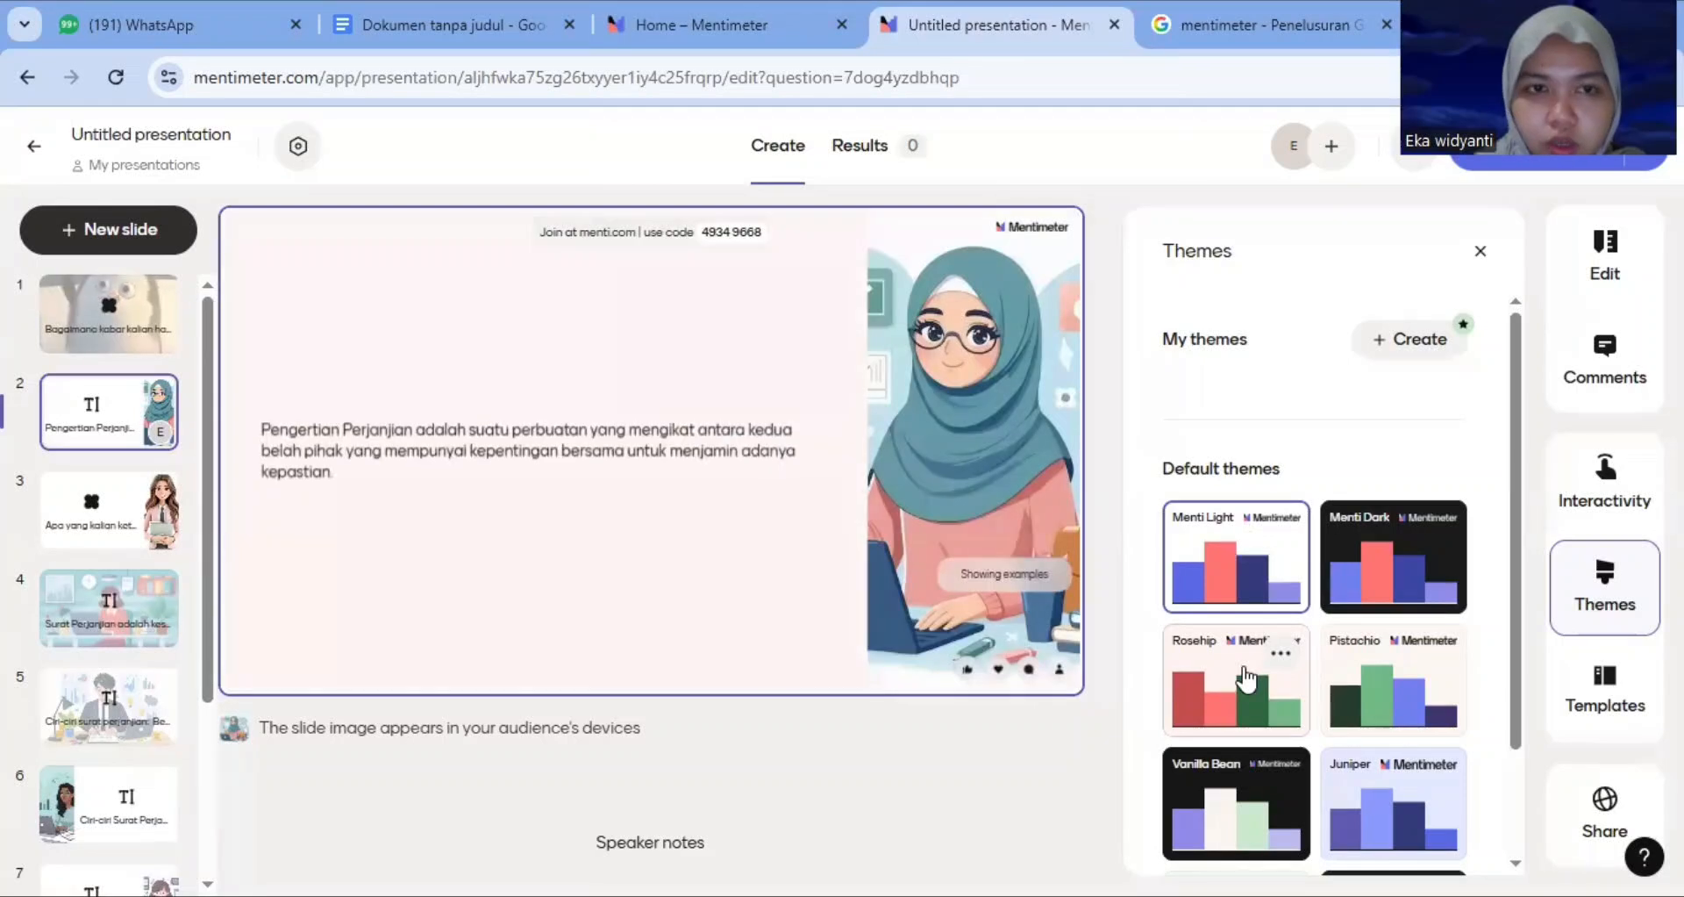
pyautogui.click(140, 541)
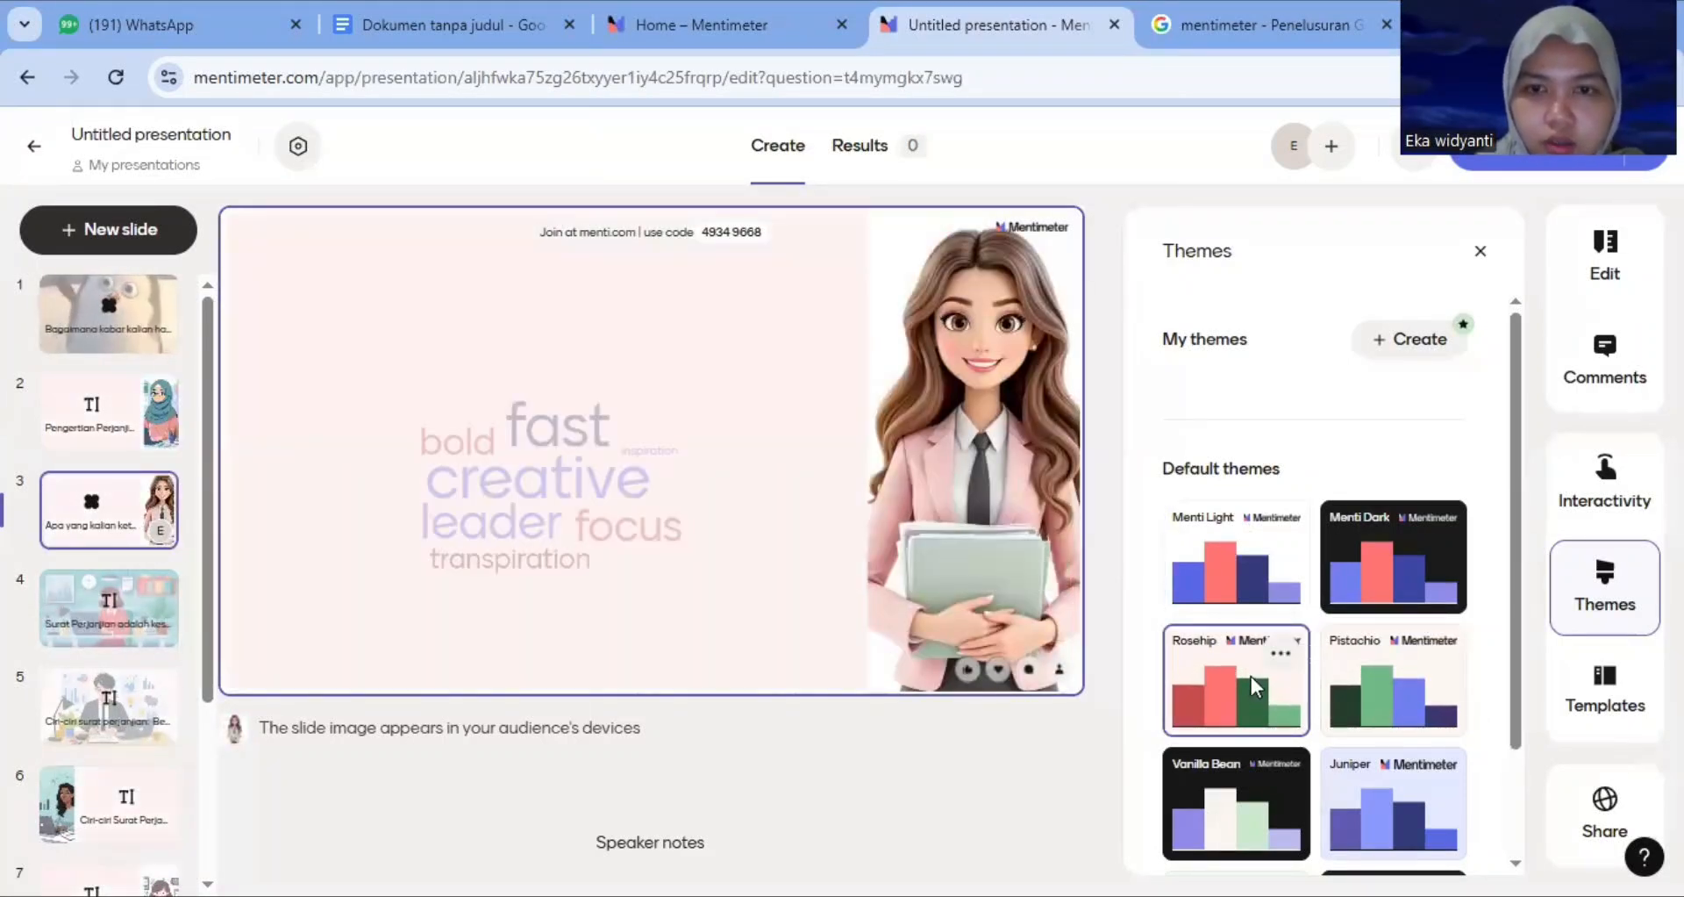
# Browse through the text slides in the editor to review them with the Rosehip theme applied
pyautogui.click(145, 649)
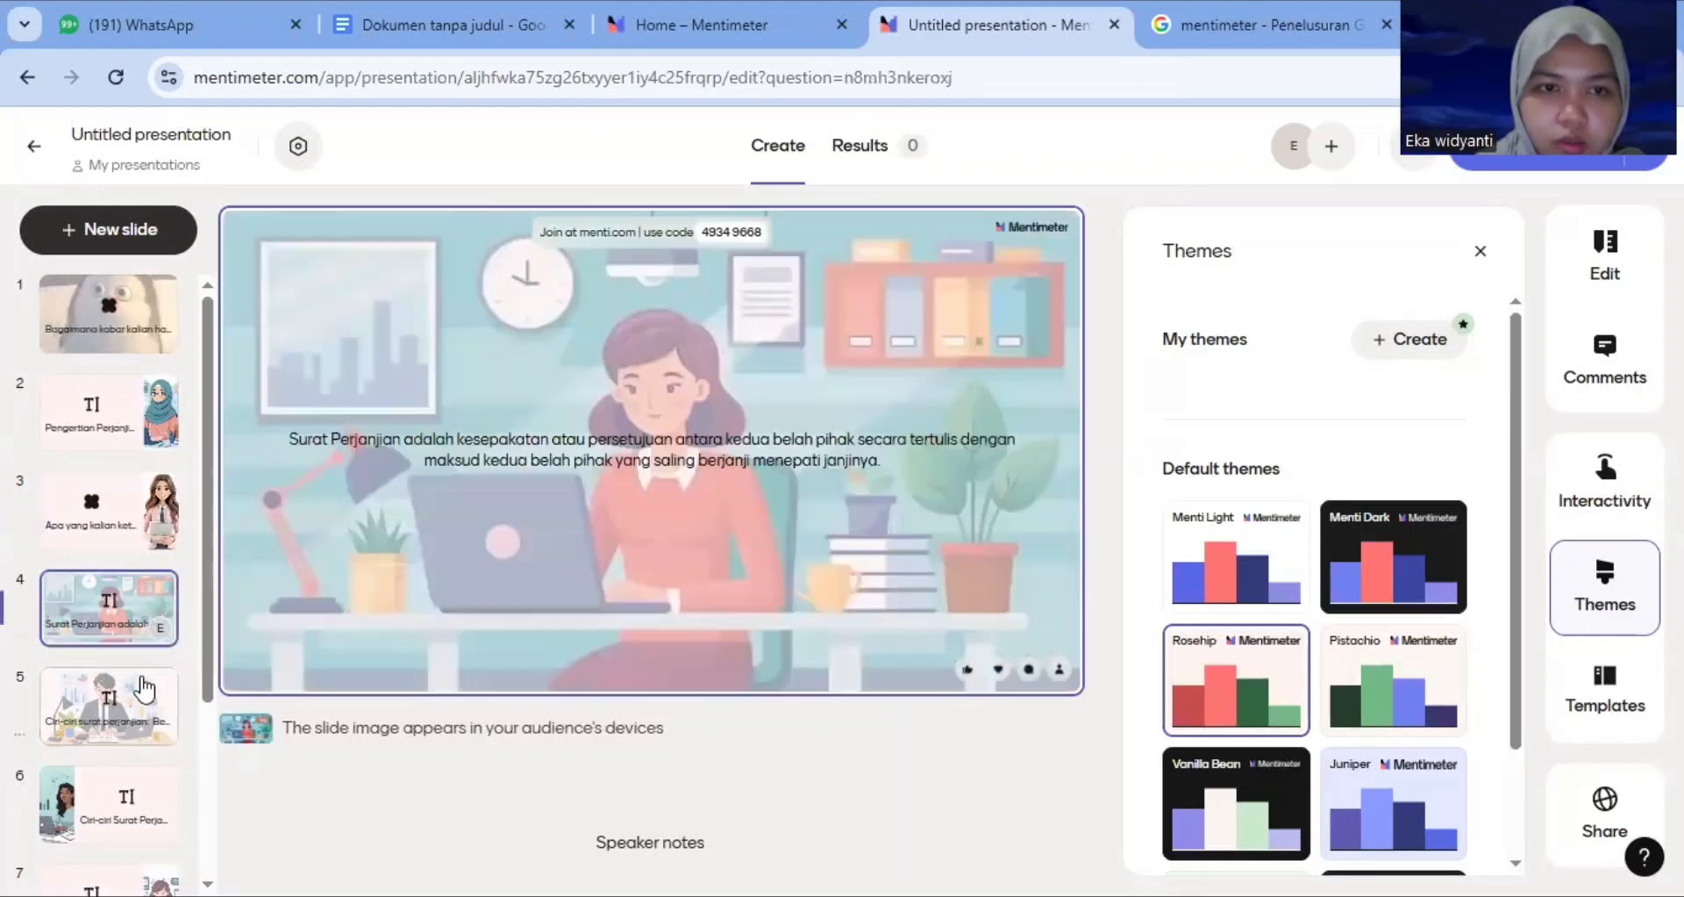
pyautogui.click(132, 793)
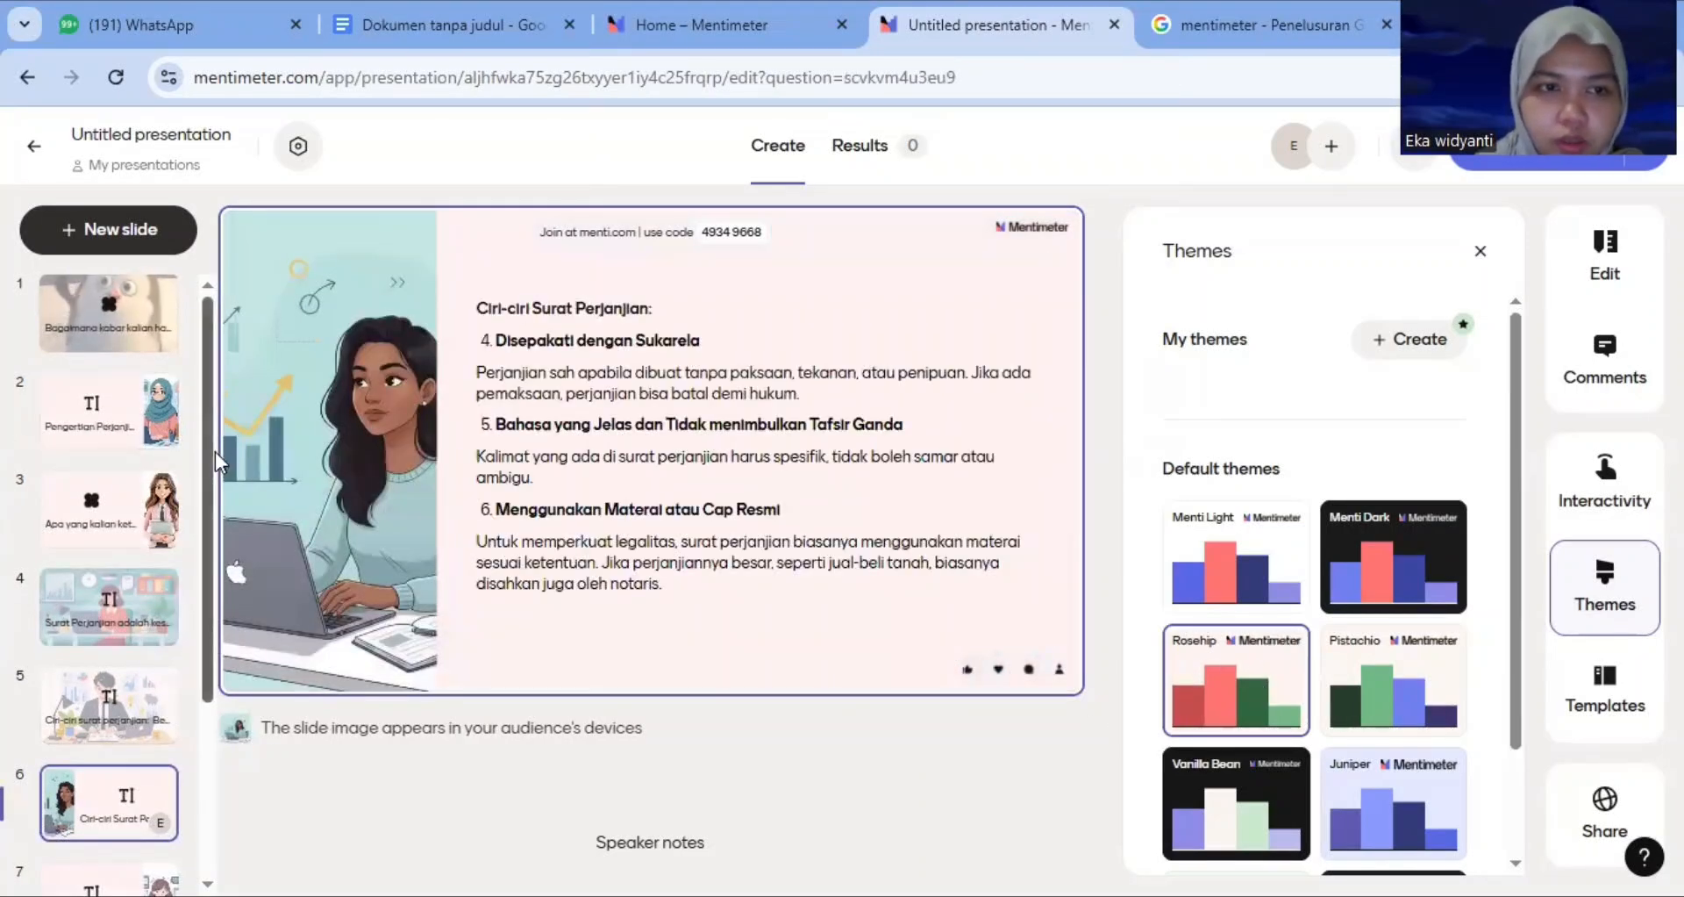
pyautogui.moveTo(208, 451); pyautogui.dragTo(193, 598)
pyautogui.click(169, 654)
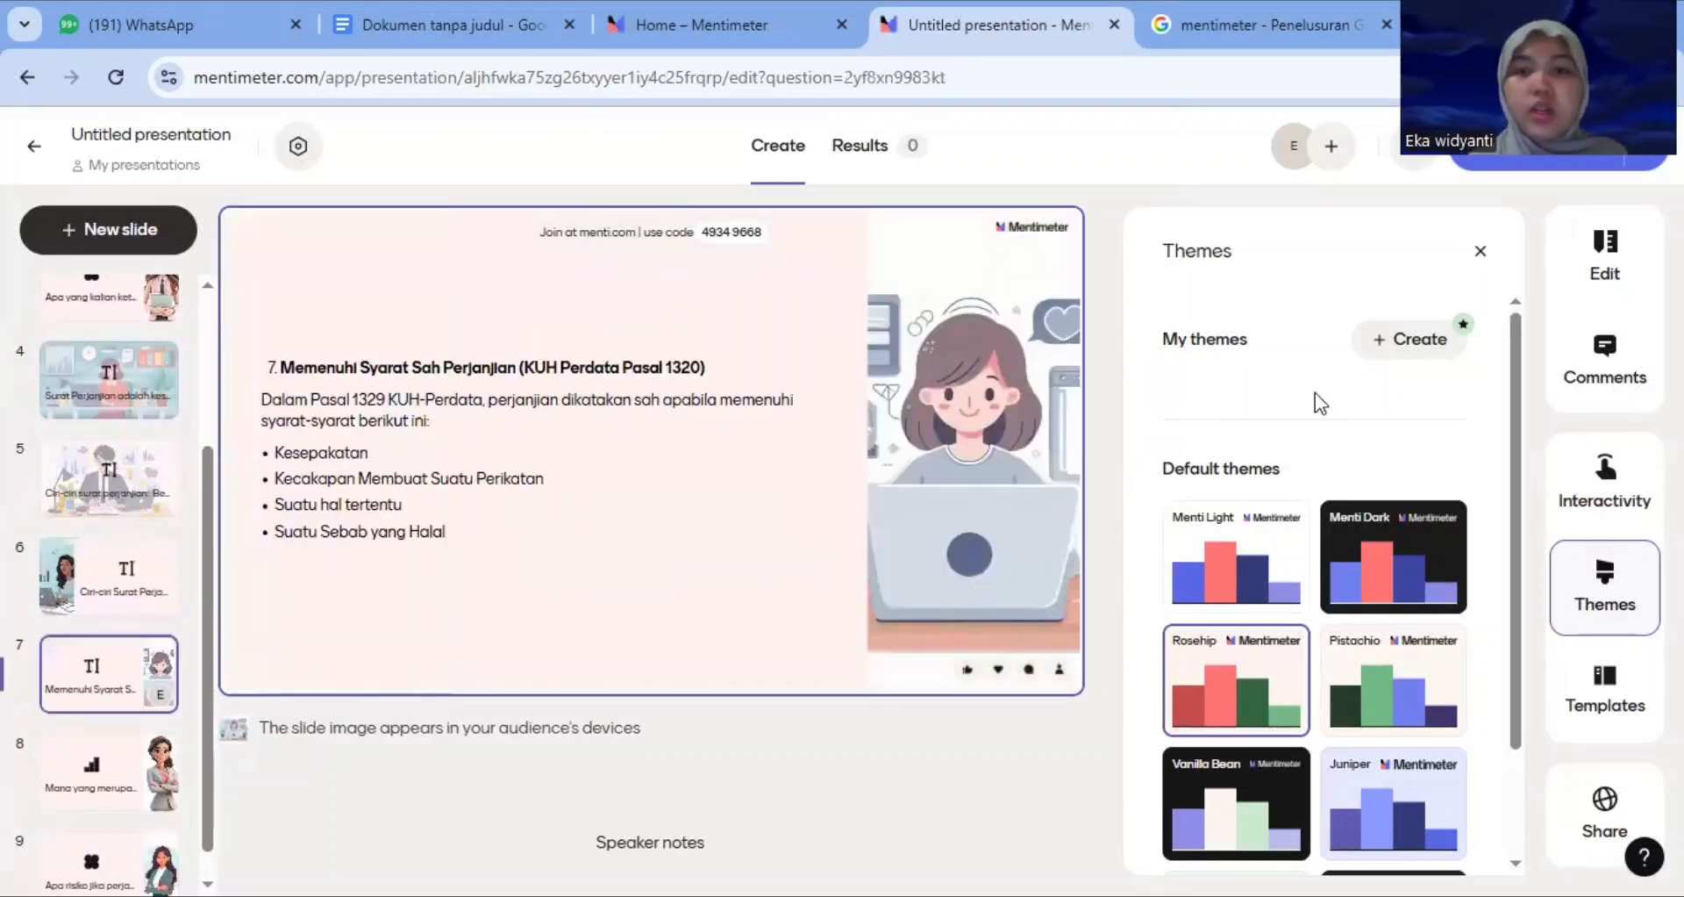
# Open the interactivity settings and review the reactions, Q&A and live chat options before closing the panel
pyautogui.click(1602, 478)
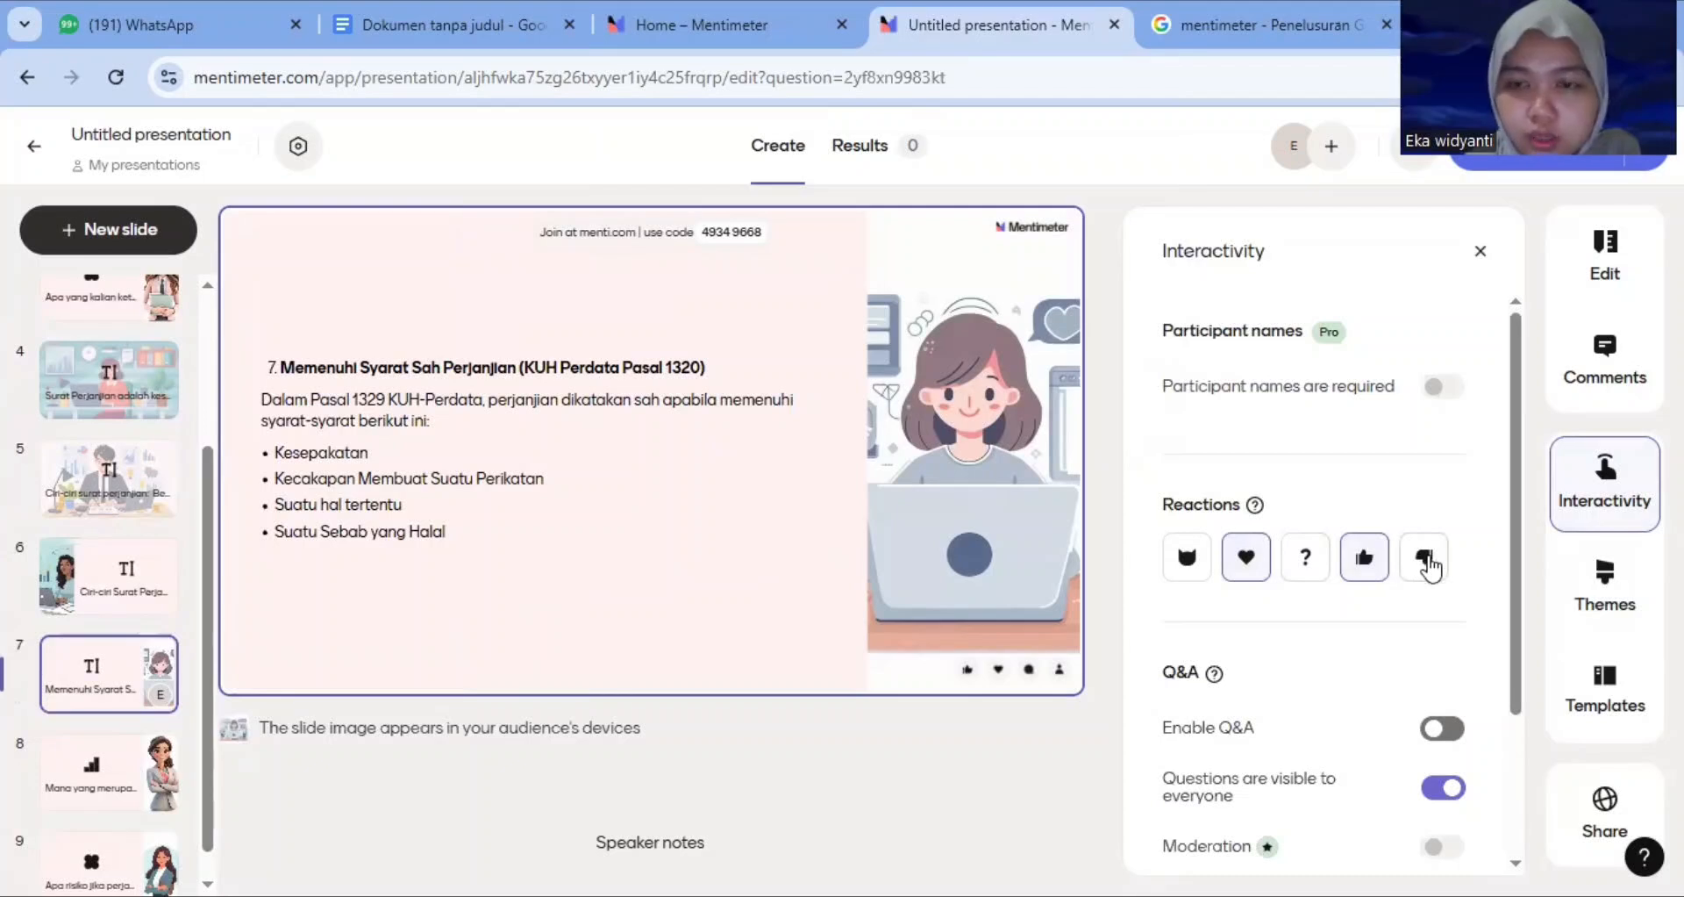
pyautogui.moveTo(1521, 465); pyautogui.dragTo(1523, 633)
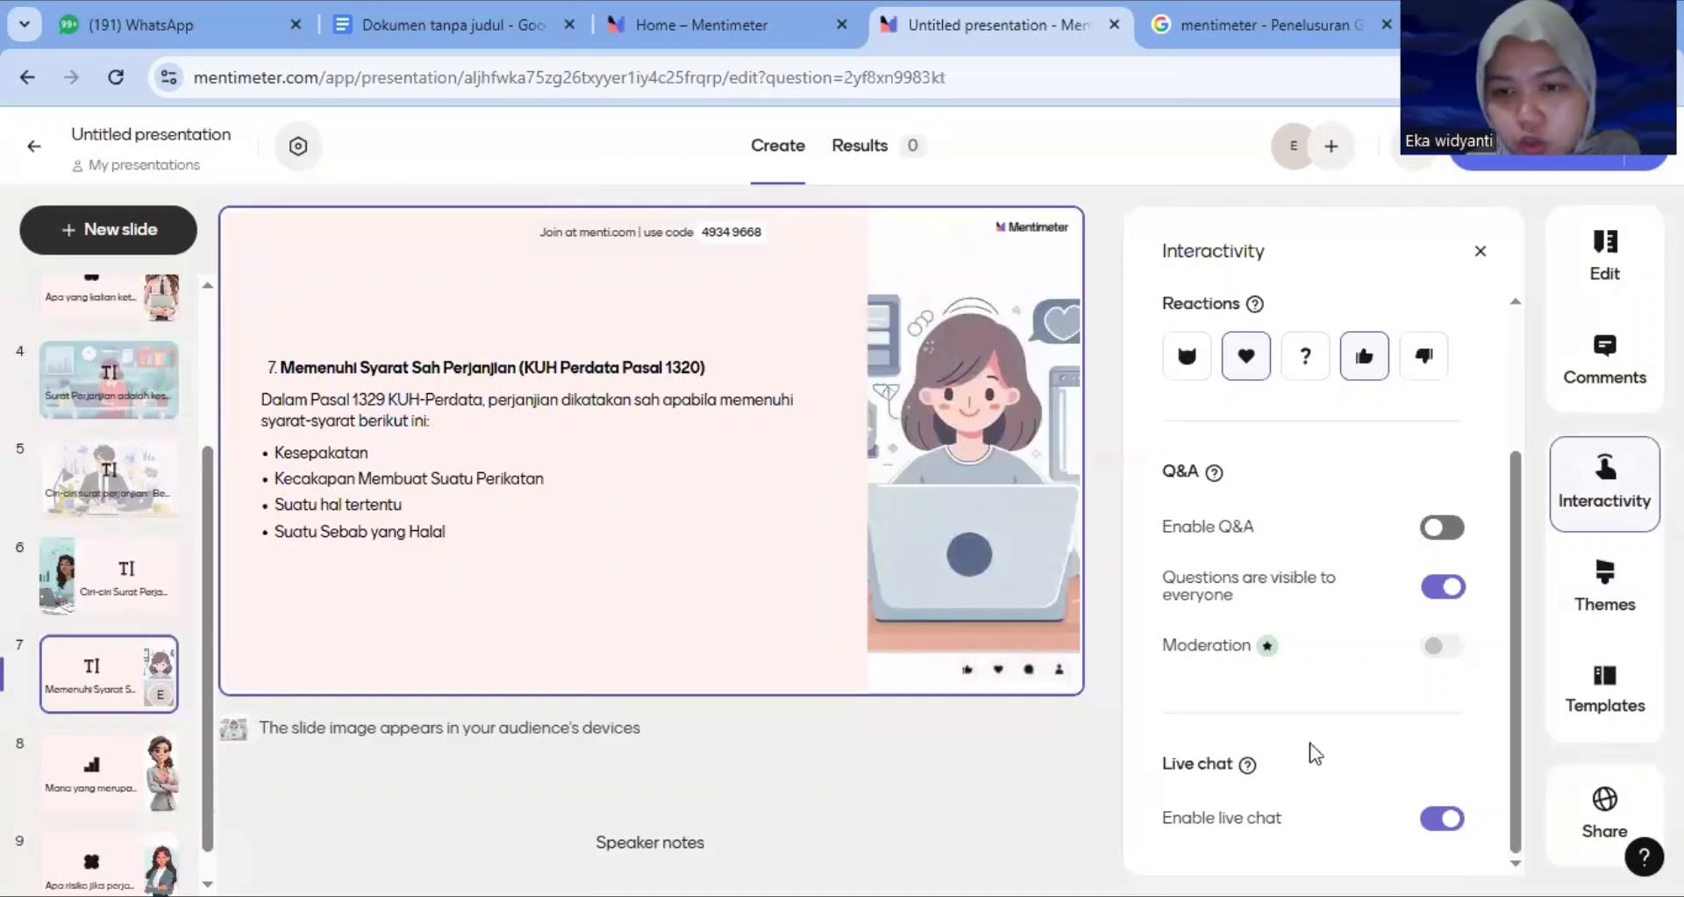
pyautogui.click(1476, 253)
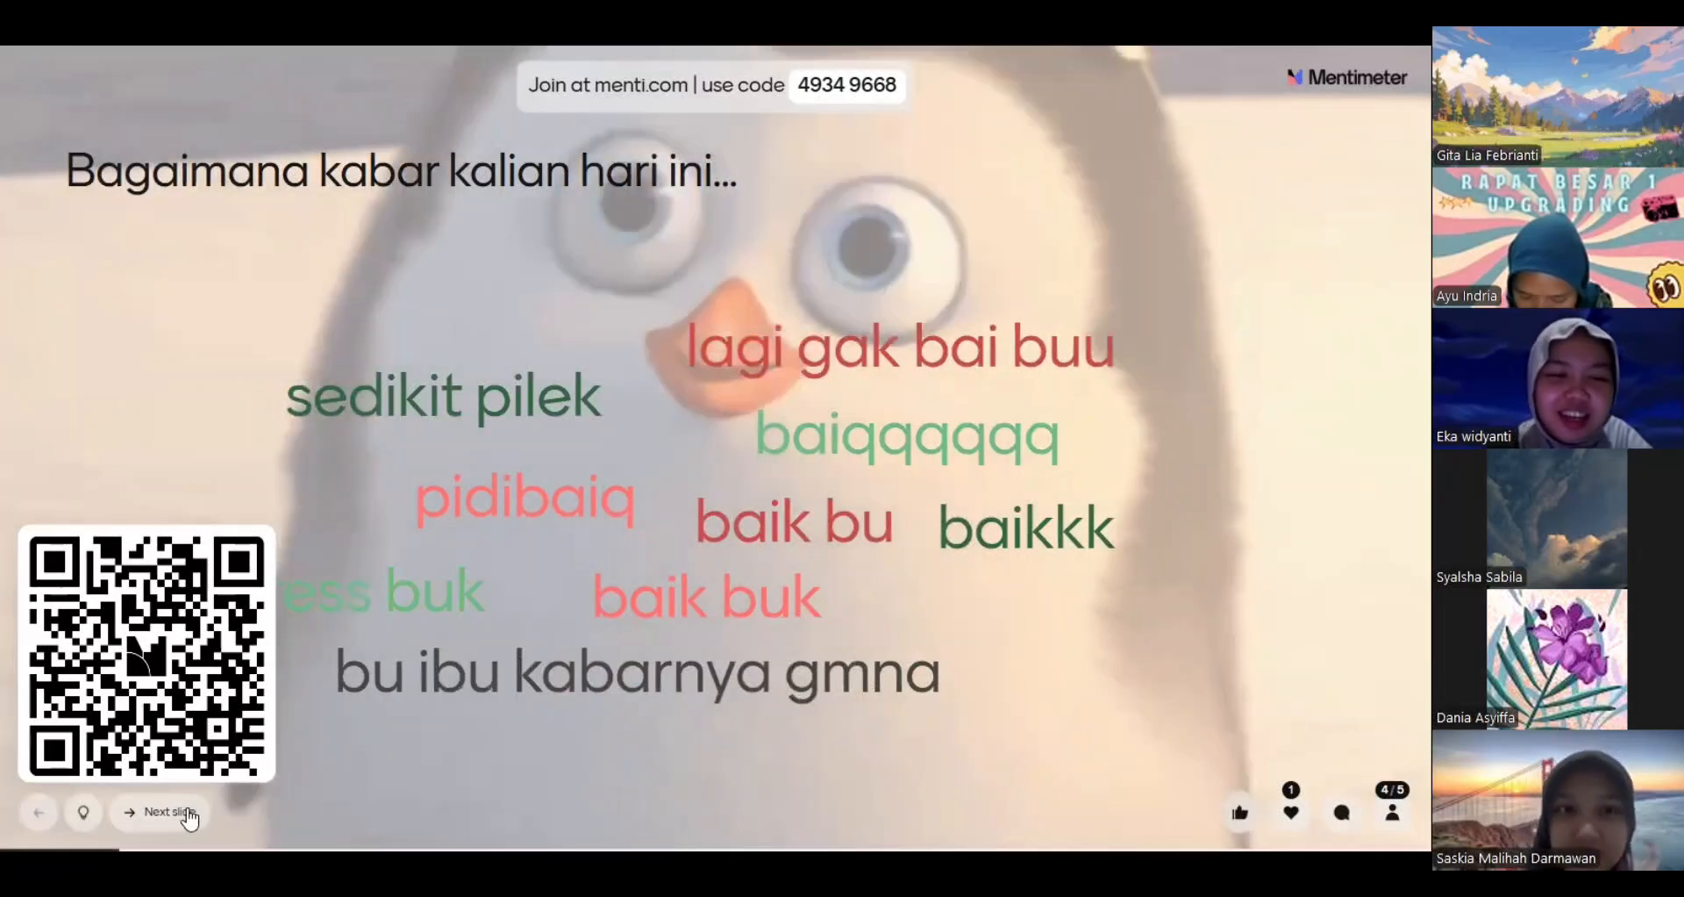
# Present the slideshow live to the audience, advancing slide by slide through the opening word cloud and text slides
pyautogui.click(187, 812)
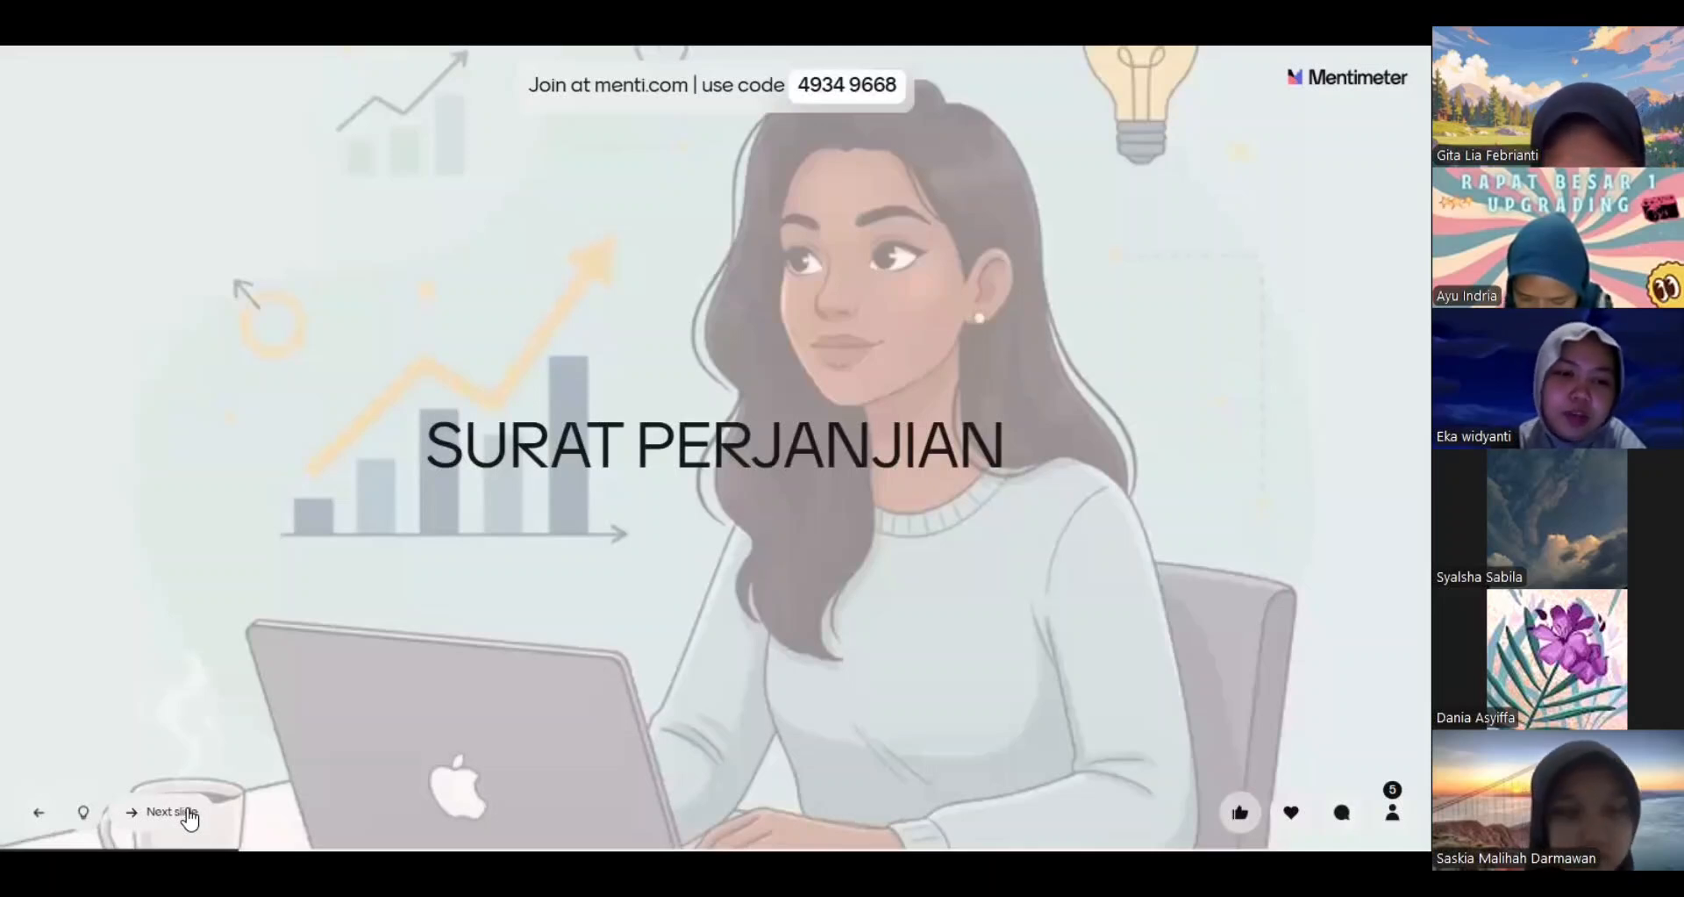
pyautogui.click(186, 812)
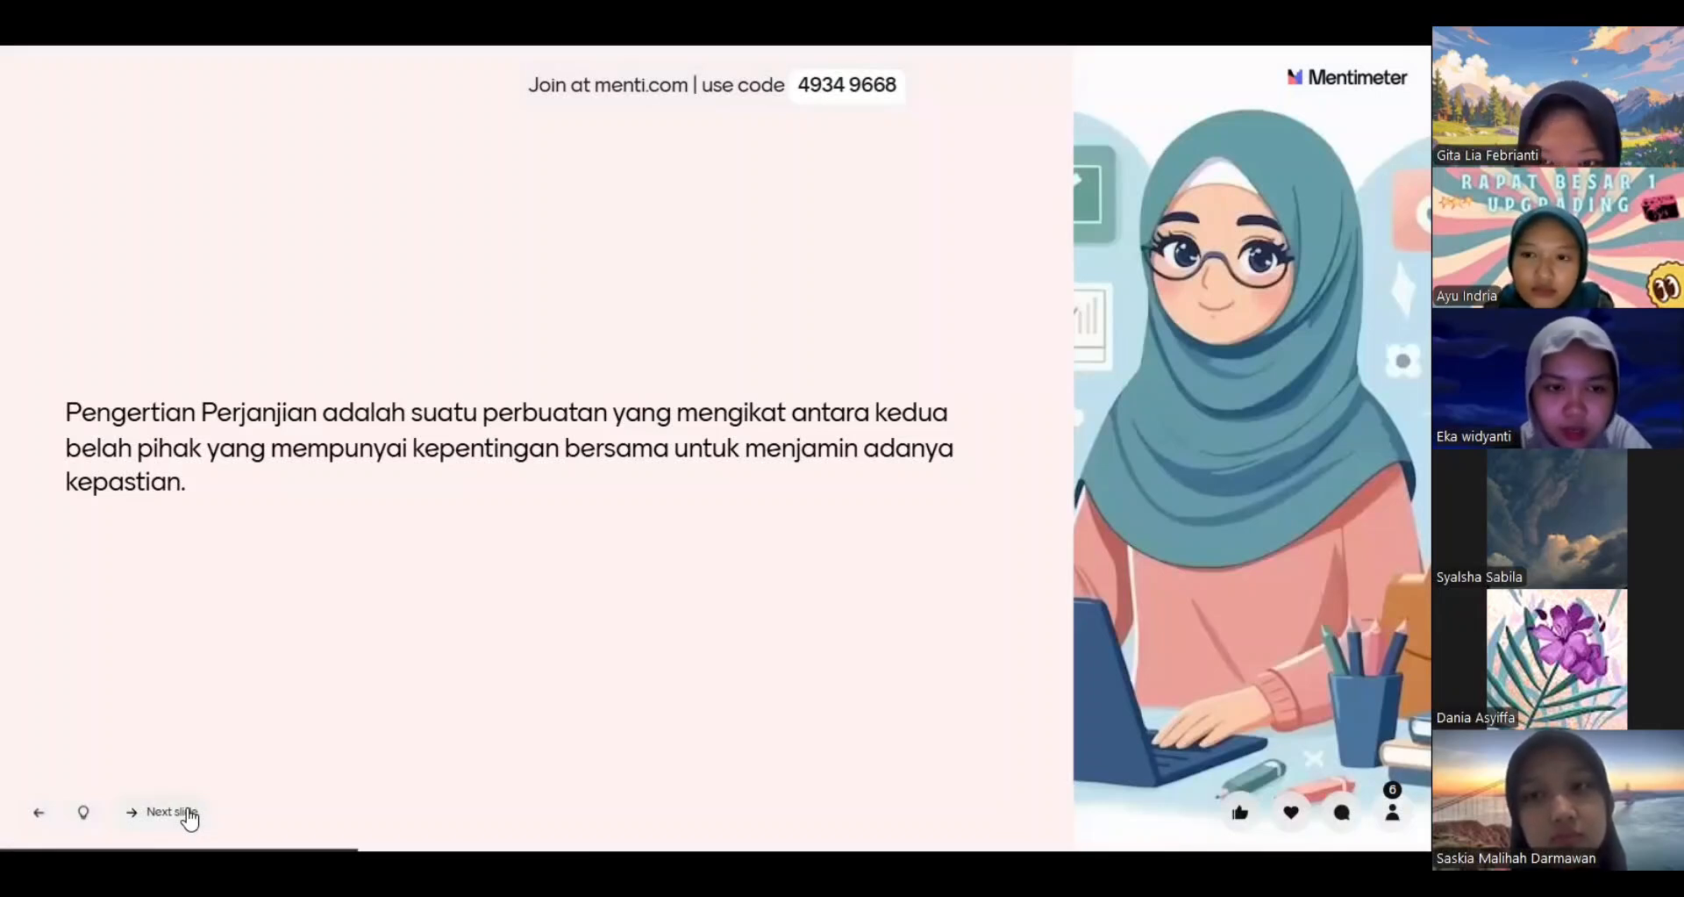
pyautogui.click(188, 816)
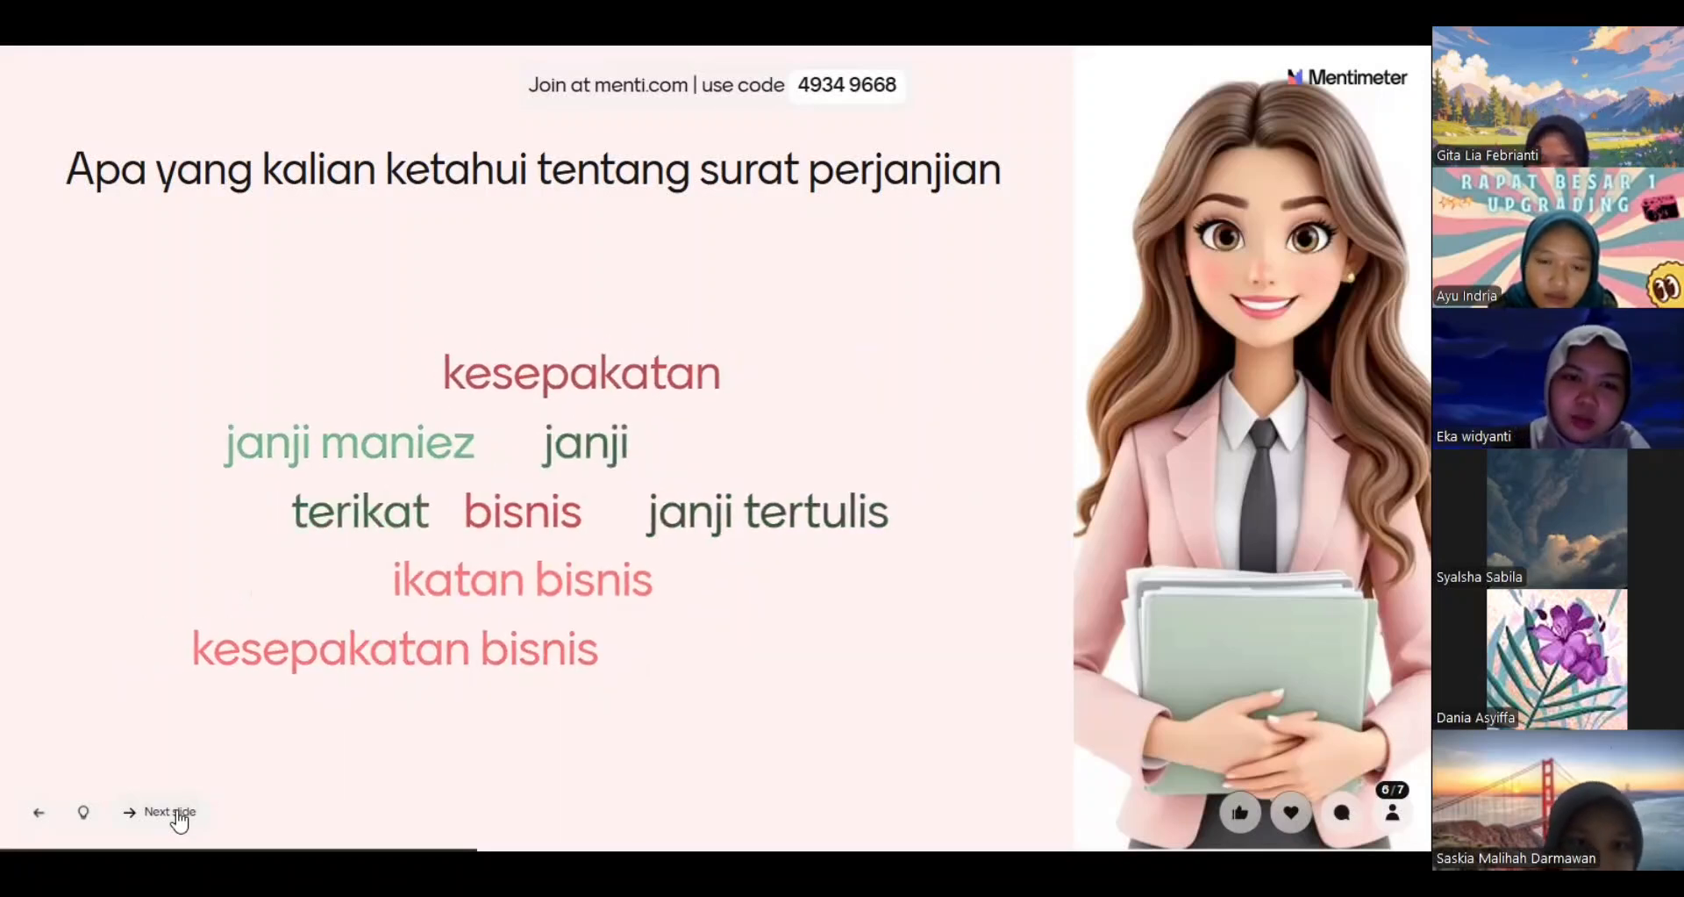
pyautogui.click(177, 813)
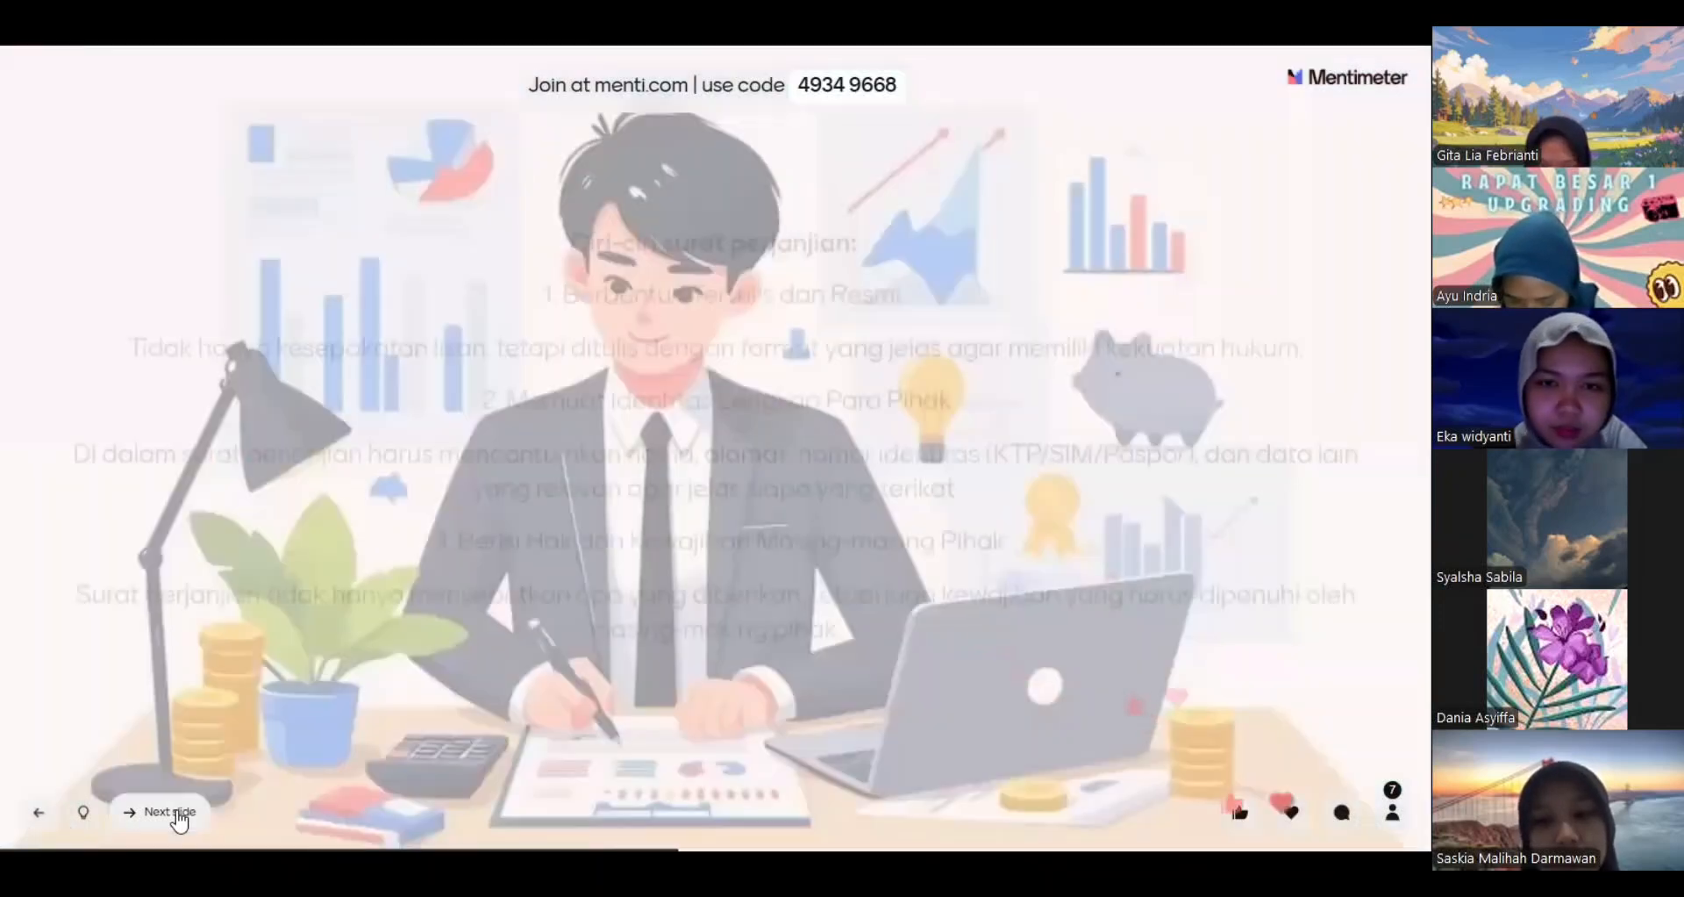
pyautogui.click(179, 814)
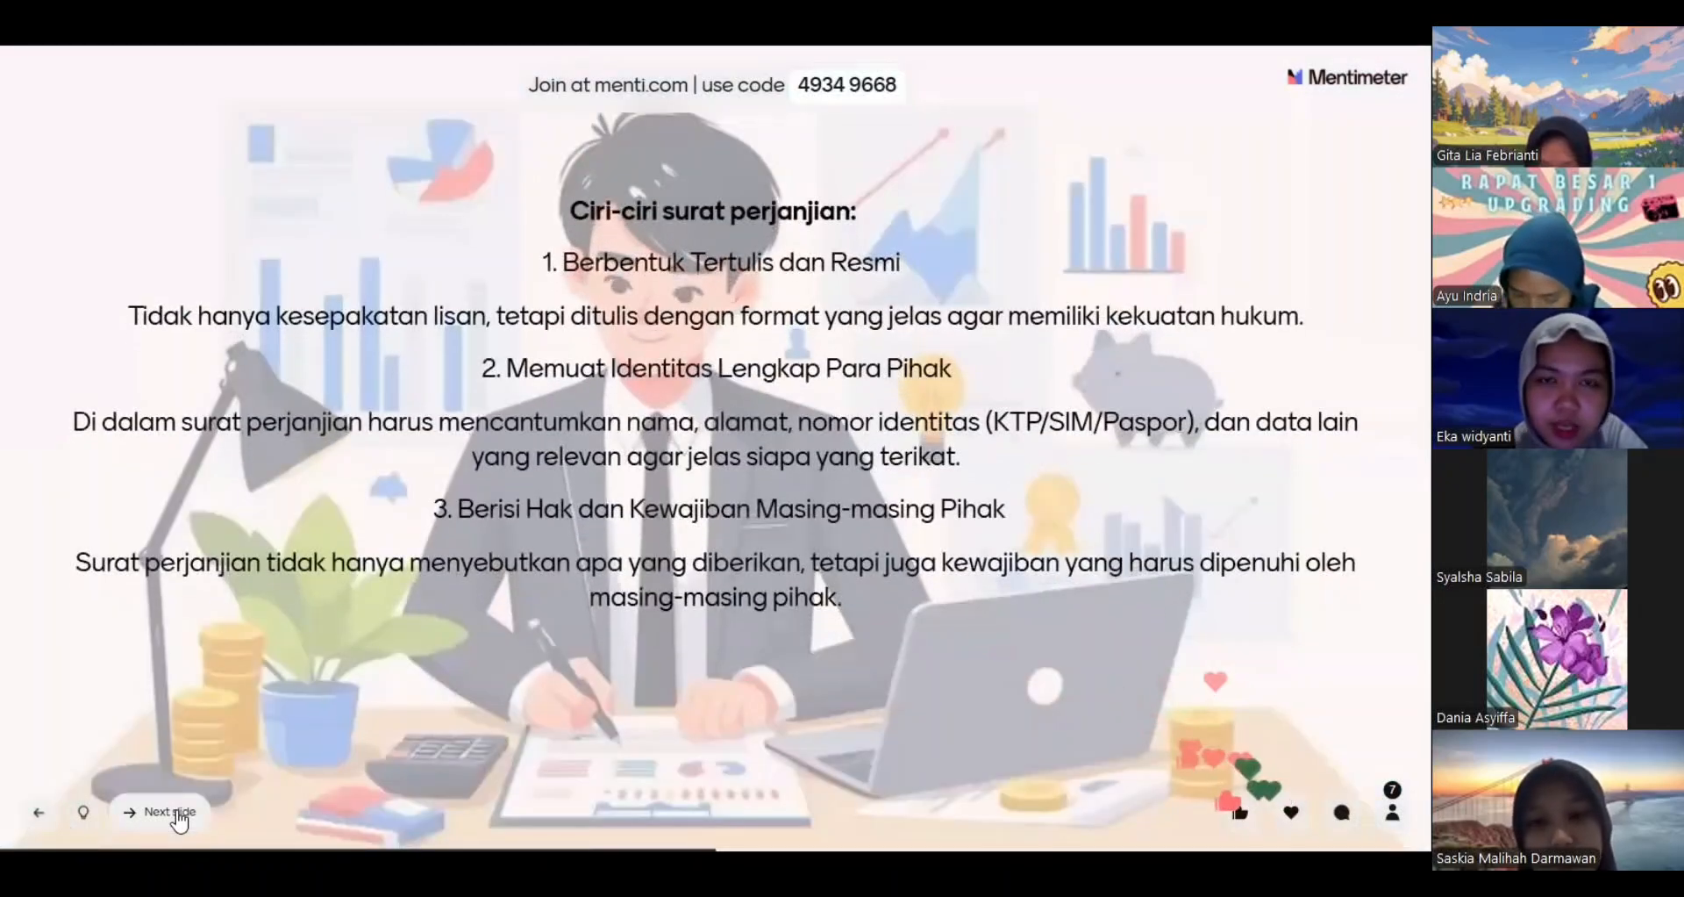